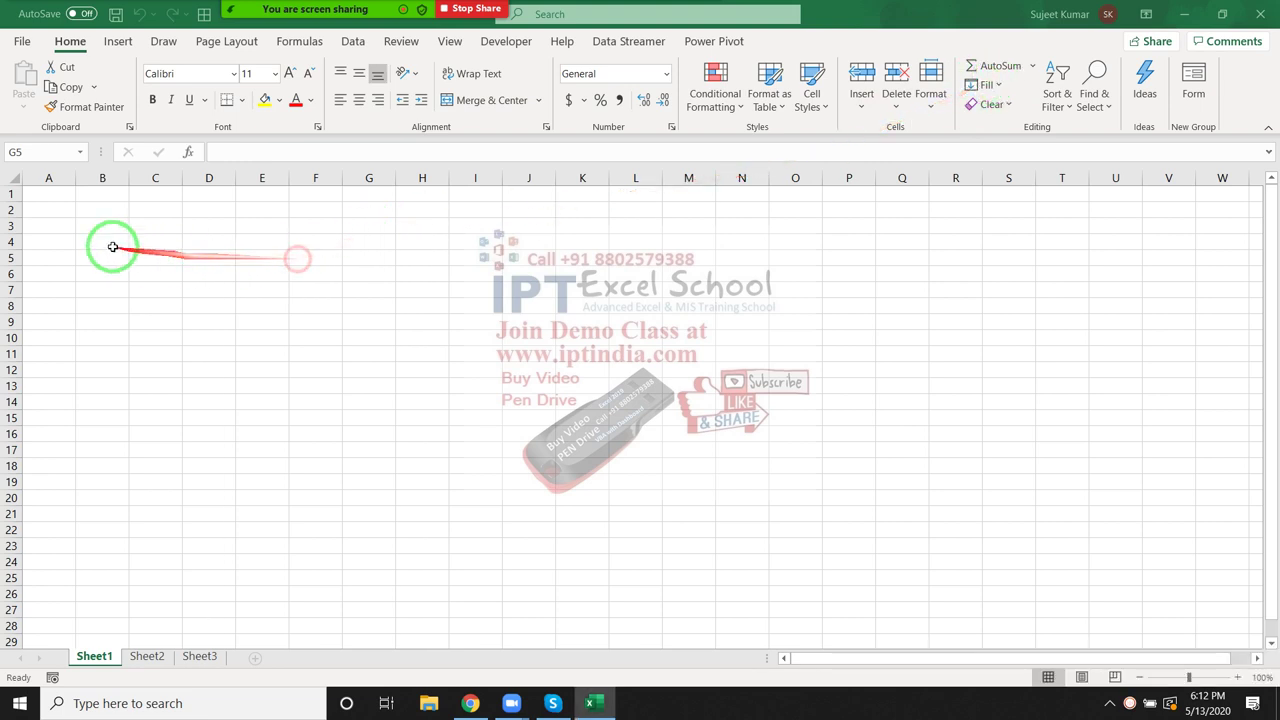
# Step: Enter the values 85, 36, 52, 36, 63 and 63 down column A from A1 to A6
pyautogui.click(58, 191)
pyautogui.write('85')
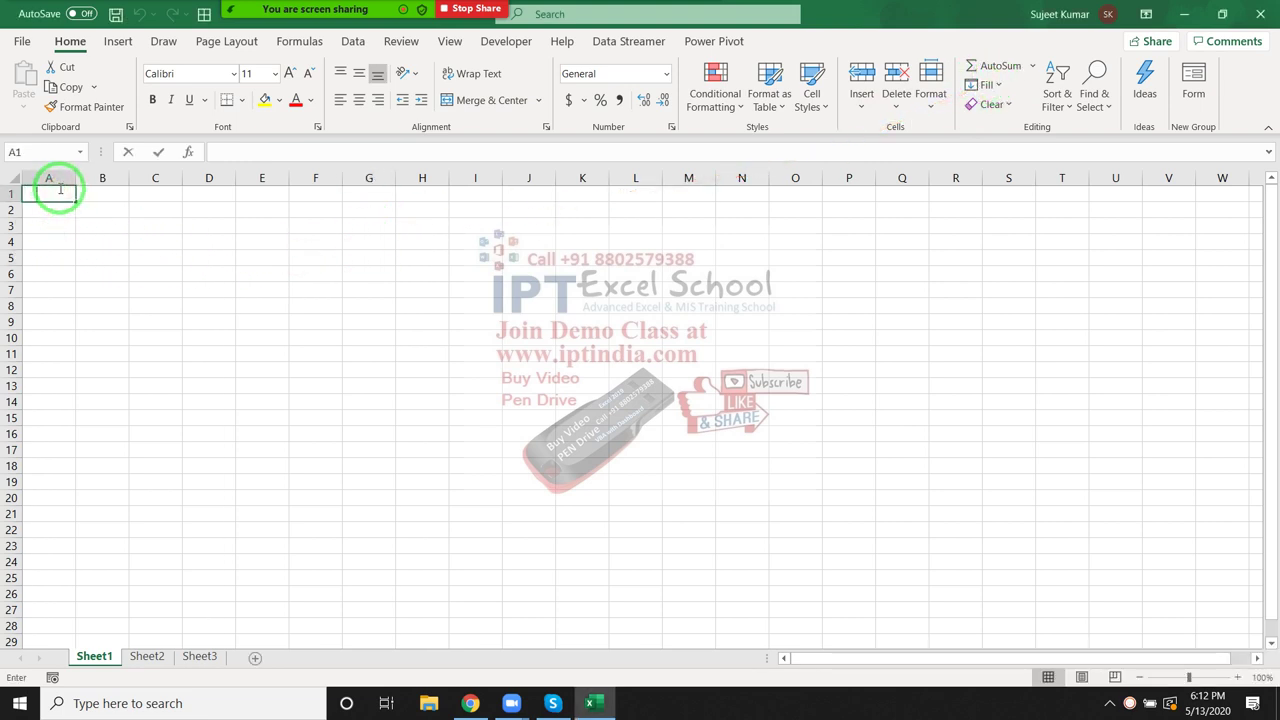
pyautogui.press('Return')
pyautogui.write('36 52 36 ')
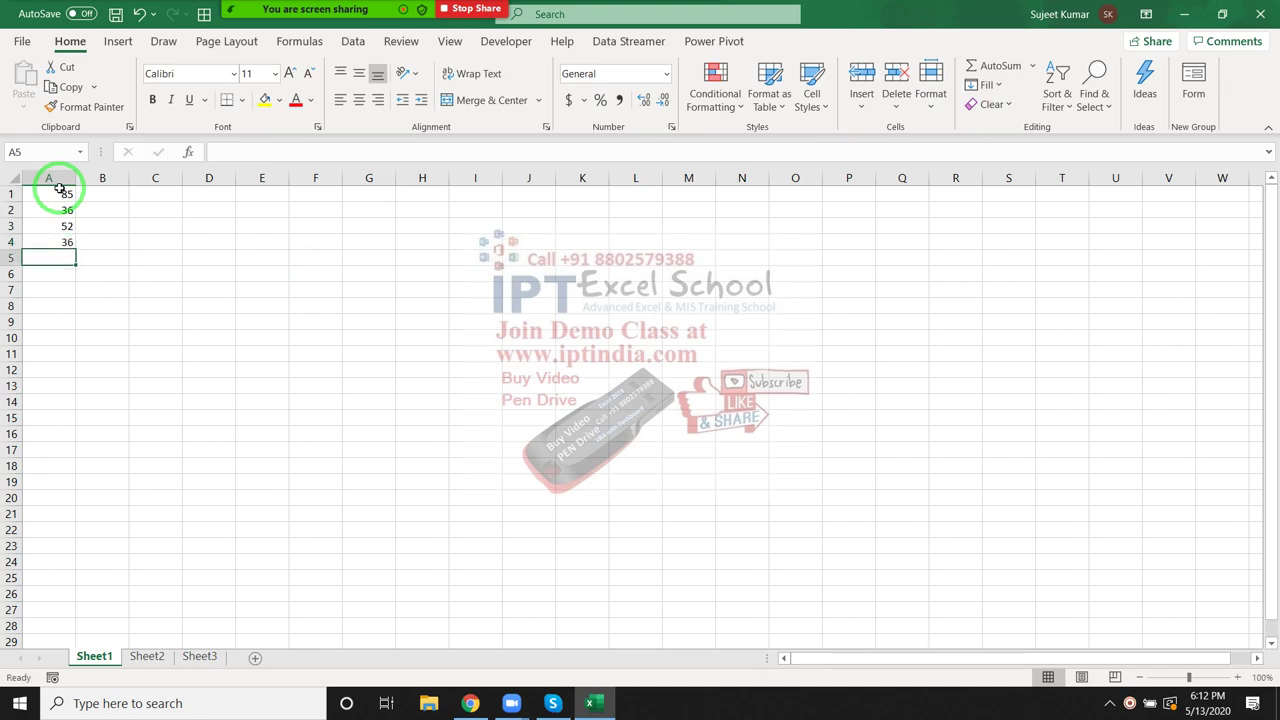
pyautogui.write('63')
pyautogui.press('Return')
pyautogui.write('63')
pyautogui.press('Return')
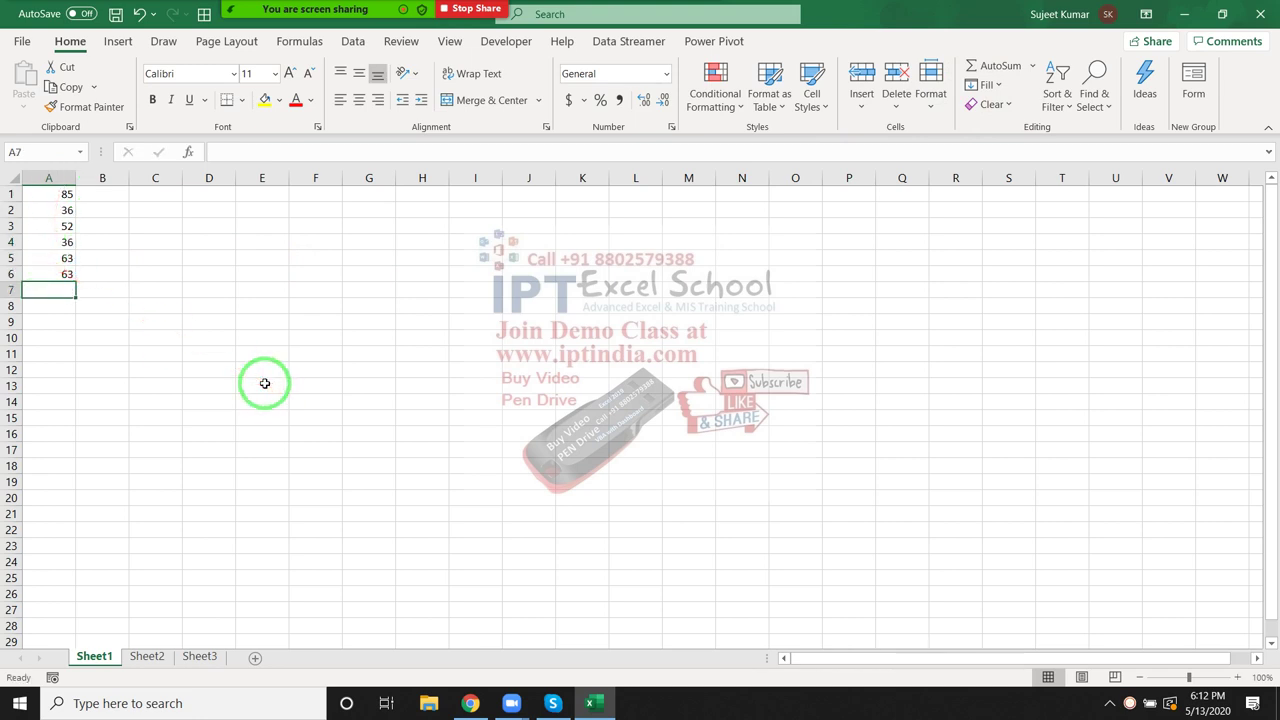
# Step: Enter =SUM(A1:A6) in A7 to total the six numbers as 335
pyautogui.write('=')
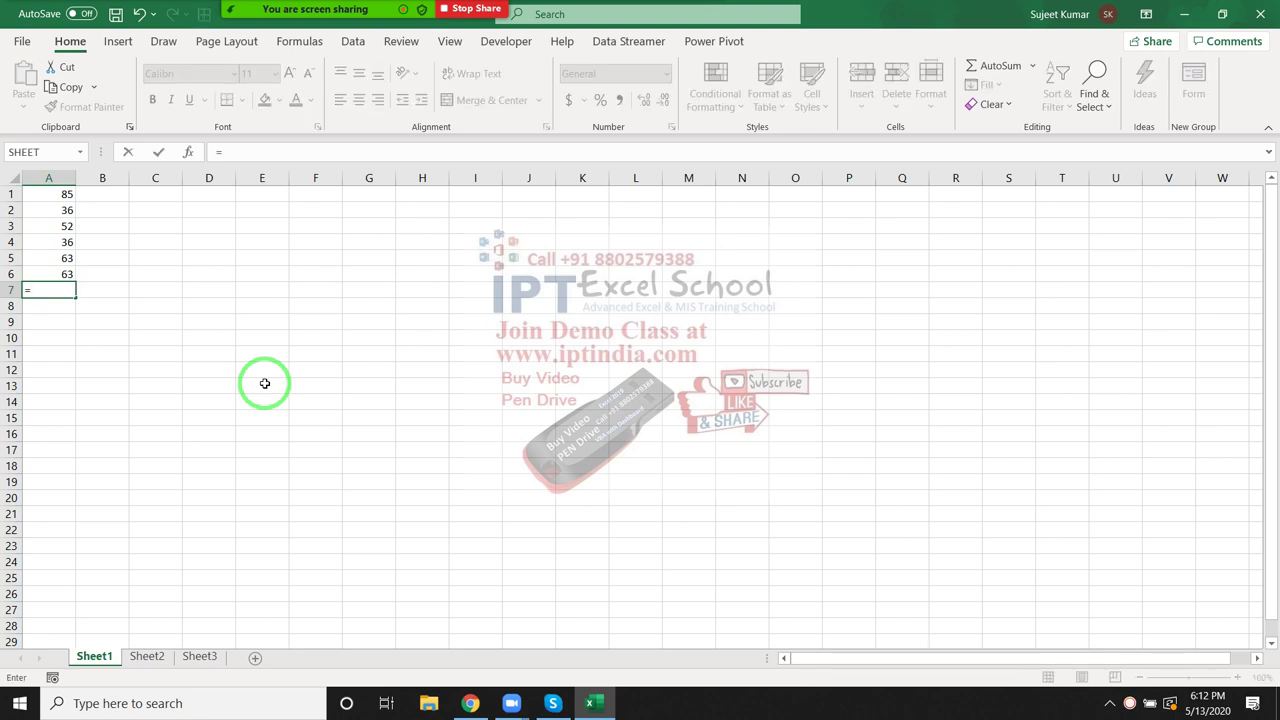
pyautogui.write('sum')
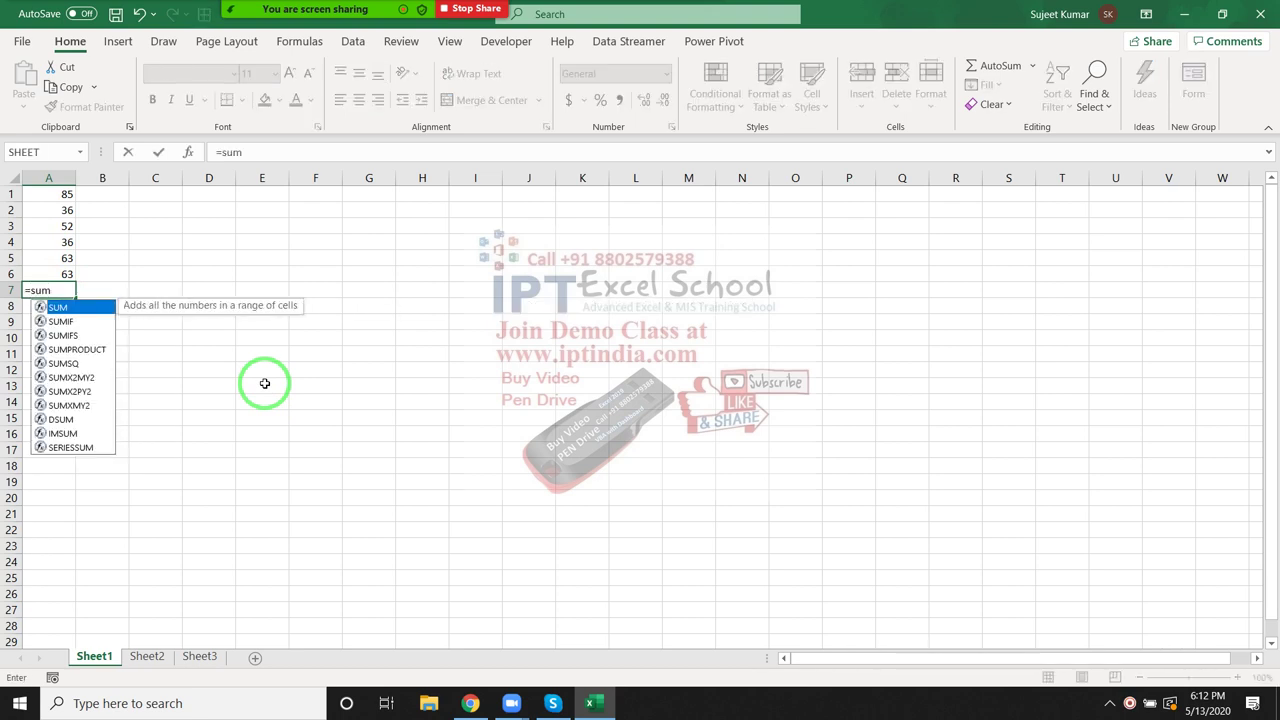
pyautogui.press('Tab')
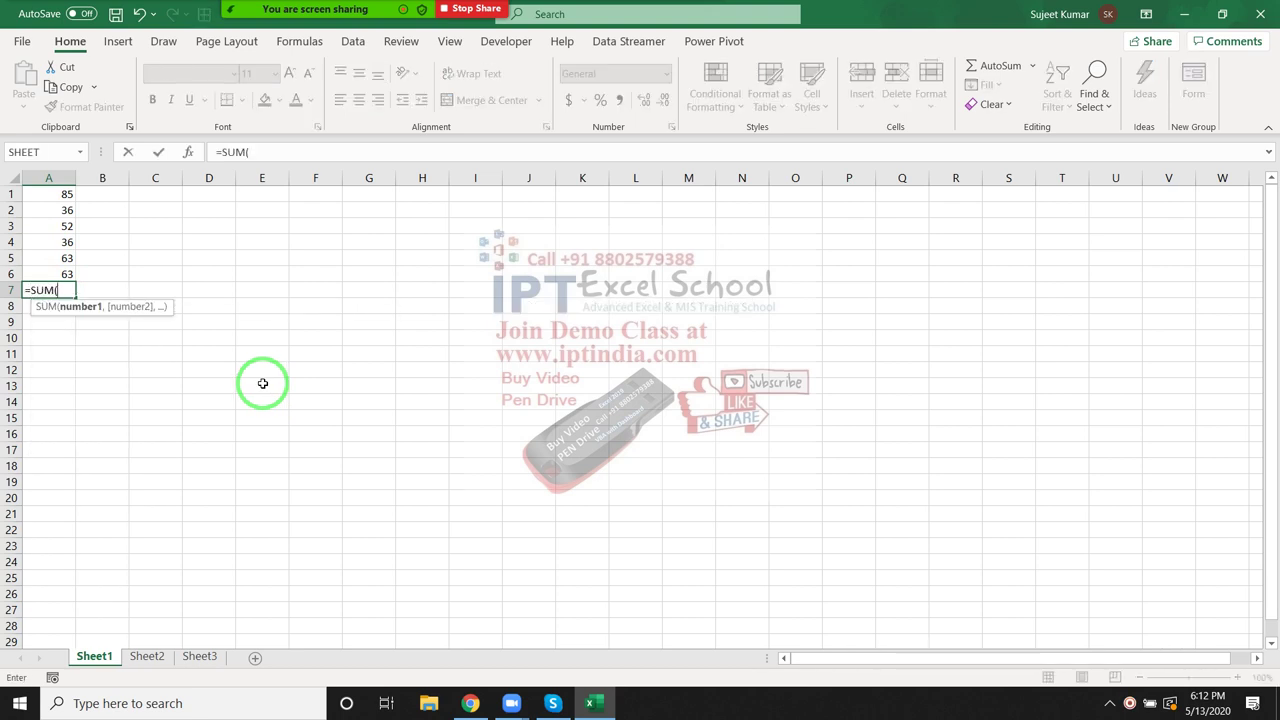
pyautogui.moveTo(66, 274); pyautogui.dragTo(52, 188)
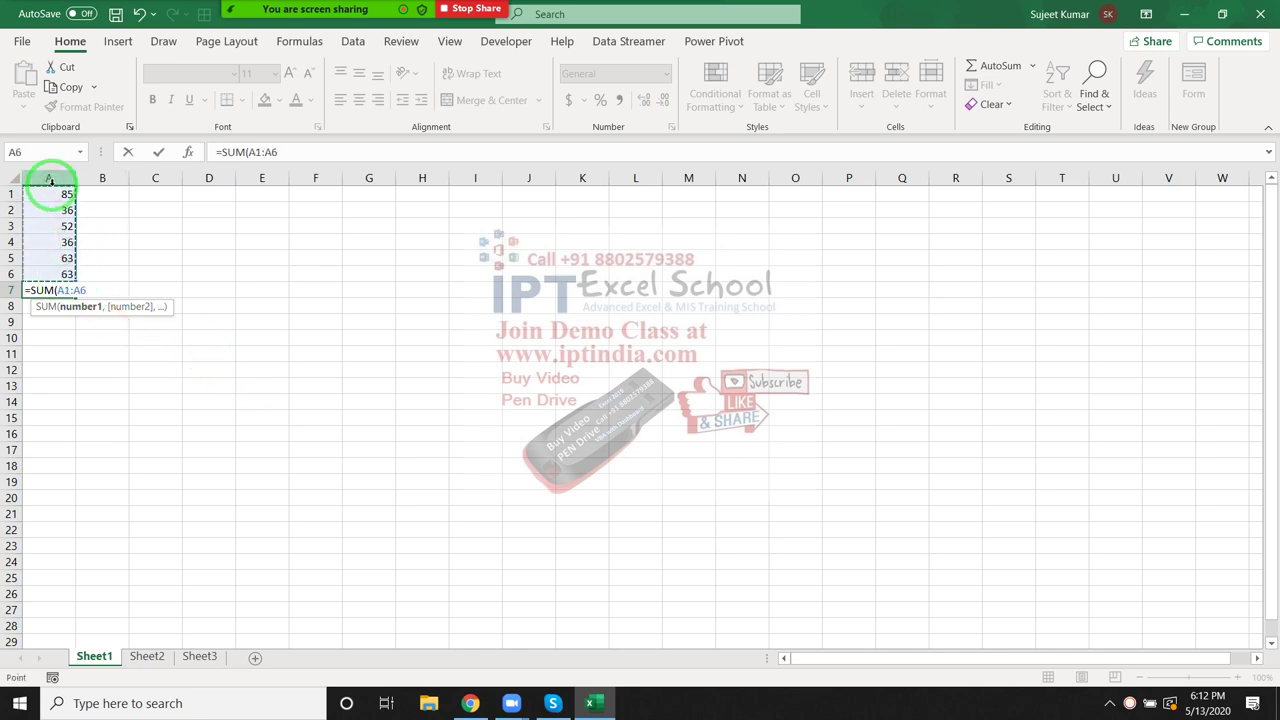
pyautogui.write(')')
pyautogui.press('Return')
pyautogui.press('Up')
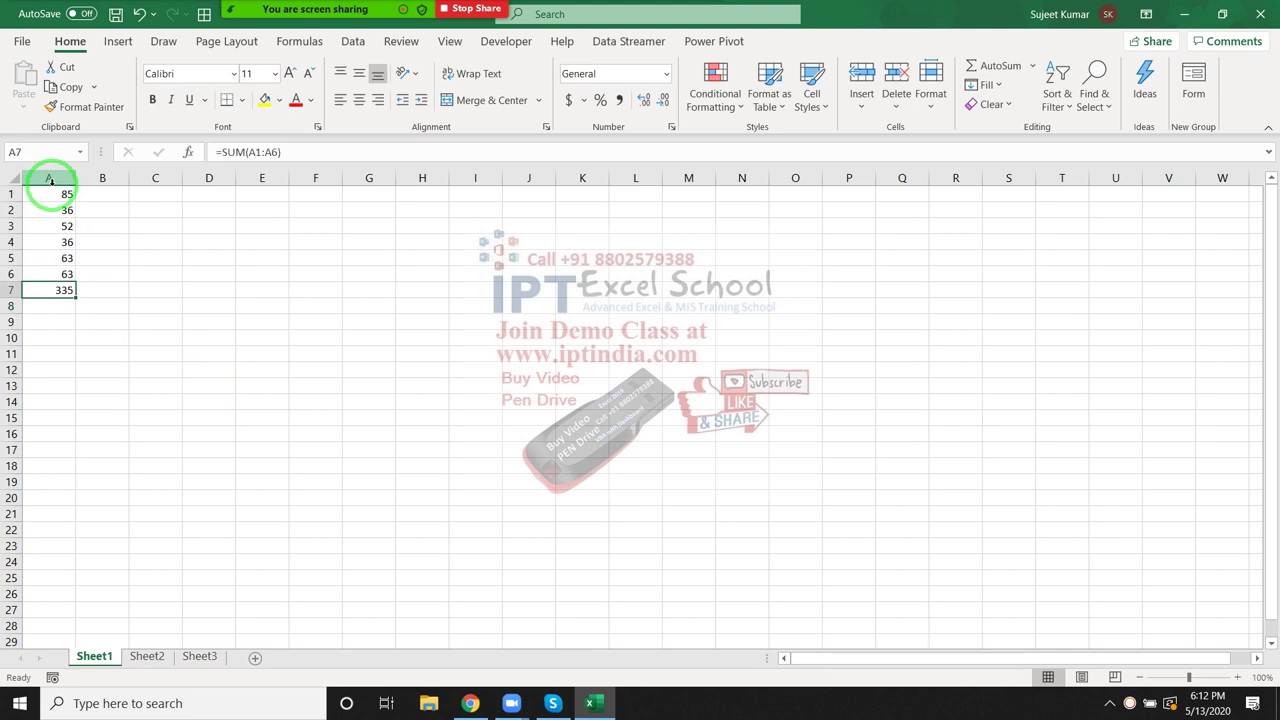
# Step: Clear A7 and restore the 335 total with the Alt+= AutoSum shortcut
pyautogui.press('Delete')
pyautogui.hotkey('alt', '=')
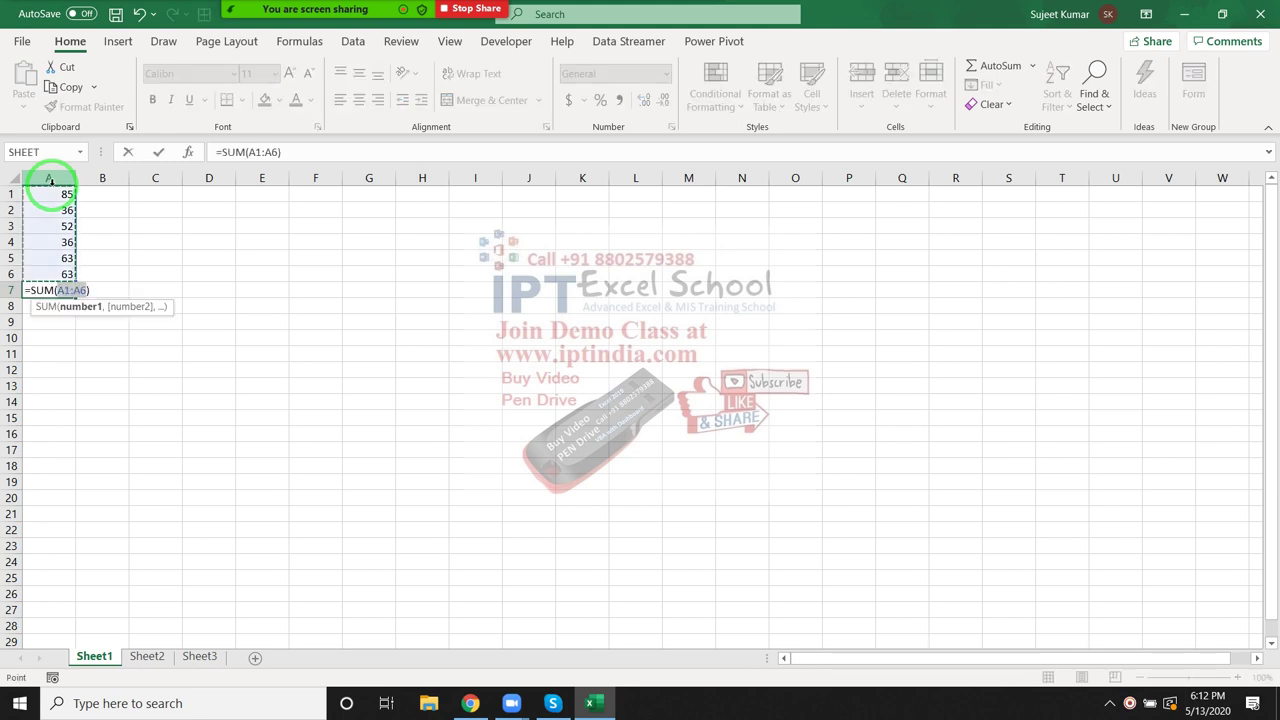
pyautogui.press('Return')
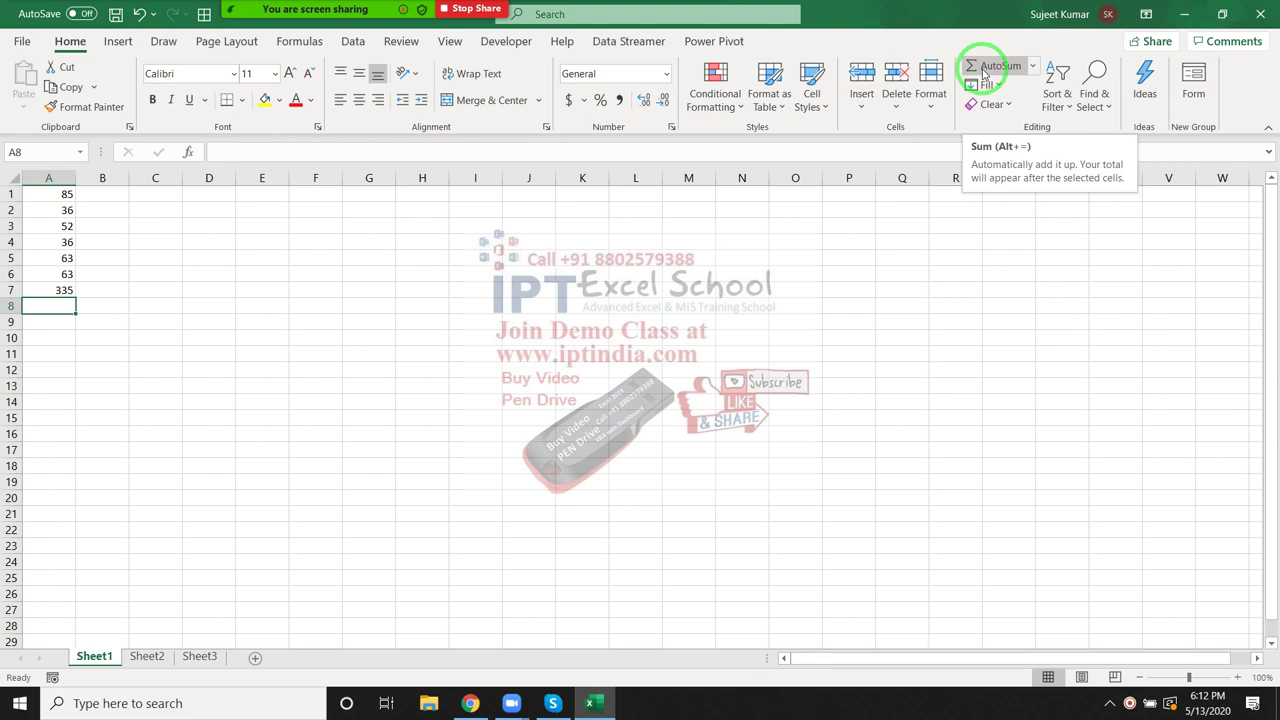
# Step: Clear A7 and re-insert the A1:A6 total with the AutoSum button
pyautogui.press('Up')
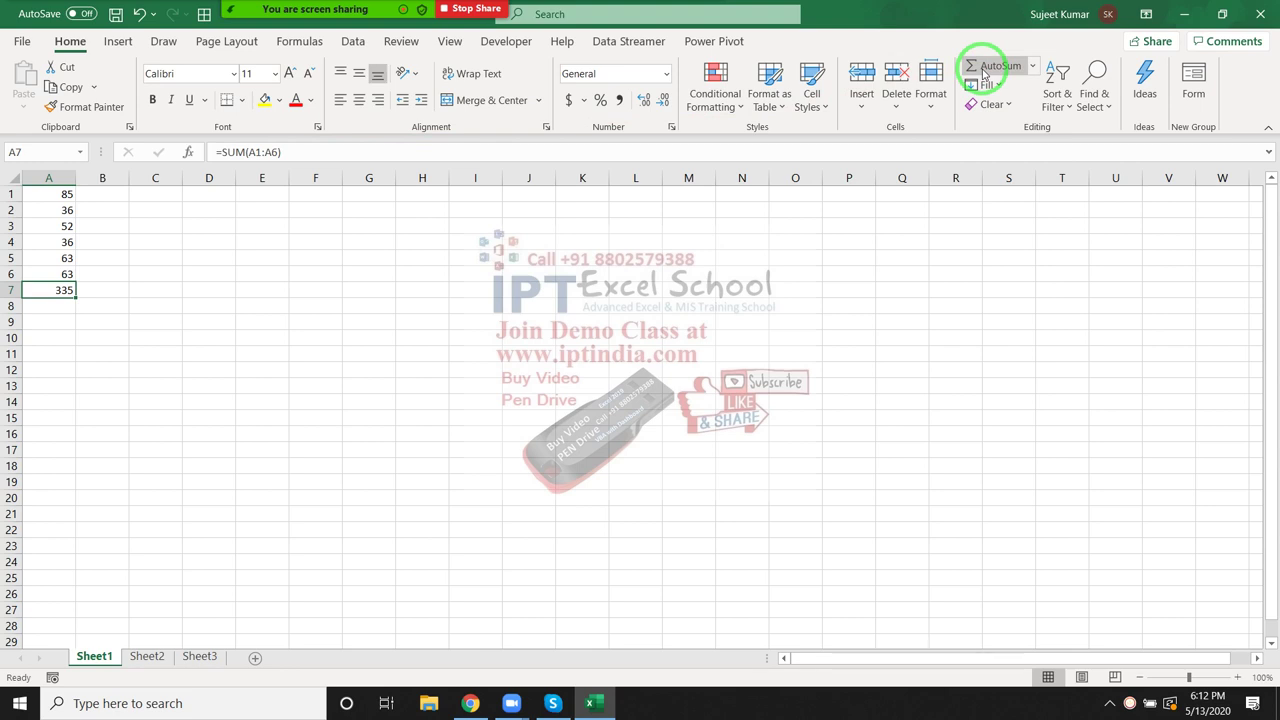
pyautogui.press('Delete')
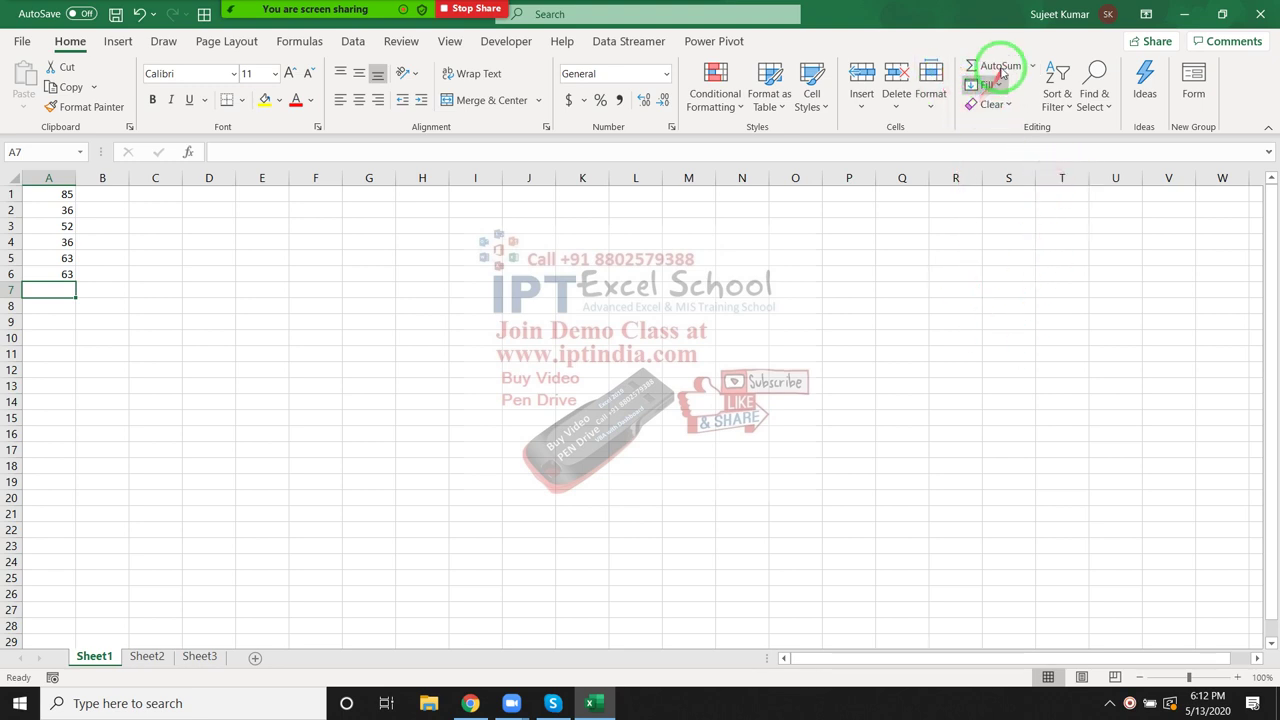
pyautogui.click(1001, 68)
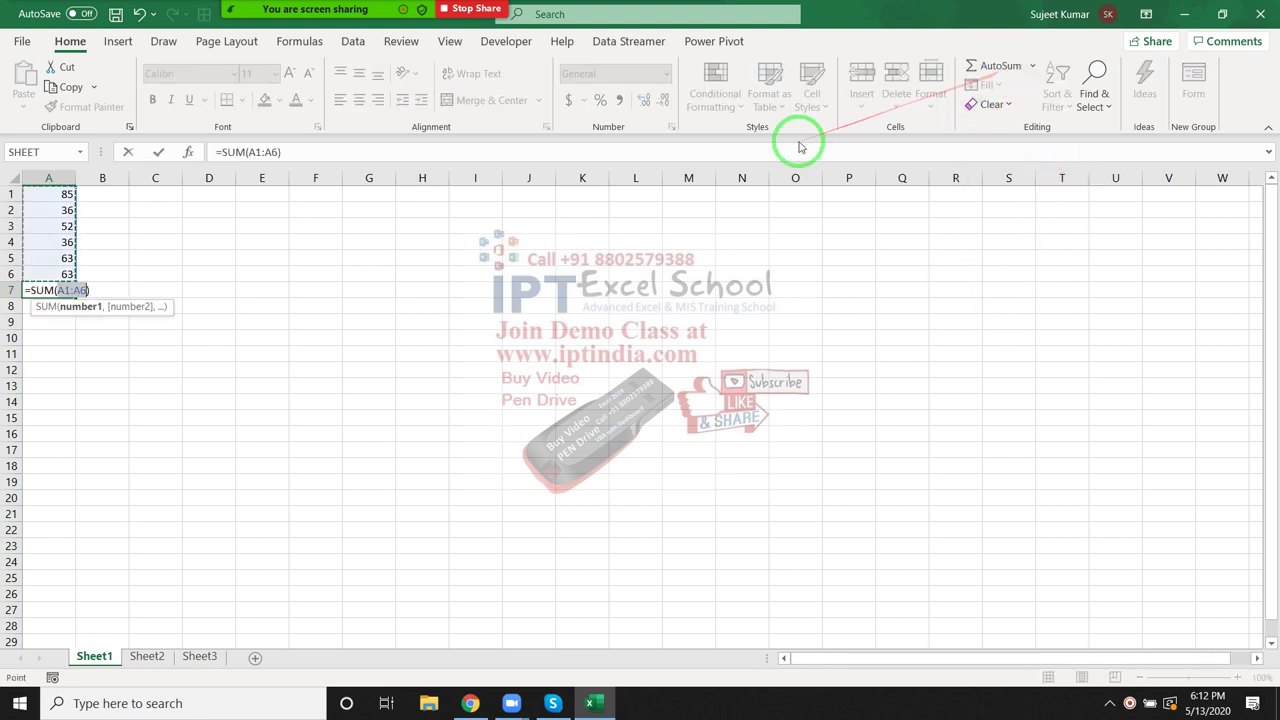
pyautogui.press('Return')
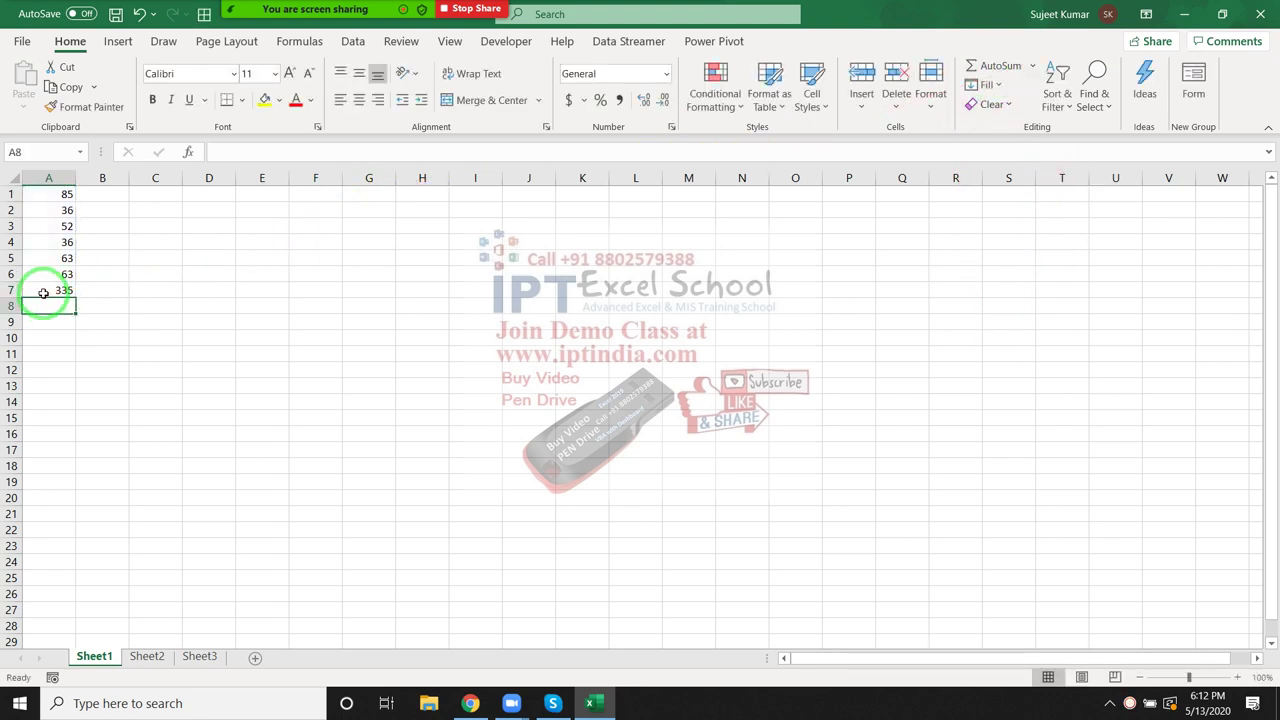
# Step: Replace the A7 total with AVERAGE of A1:A6 (55.83333), then clear A7
pyautogui.click(44, 292)
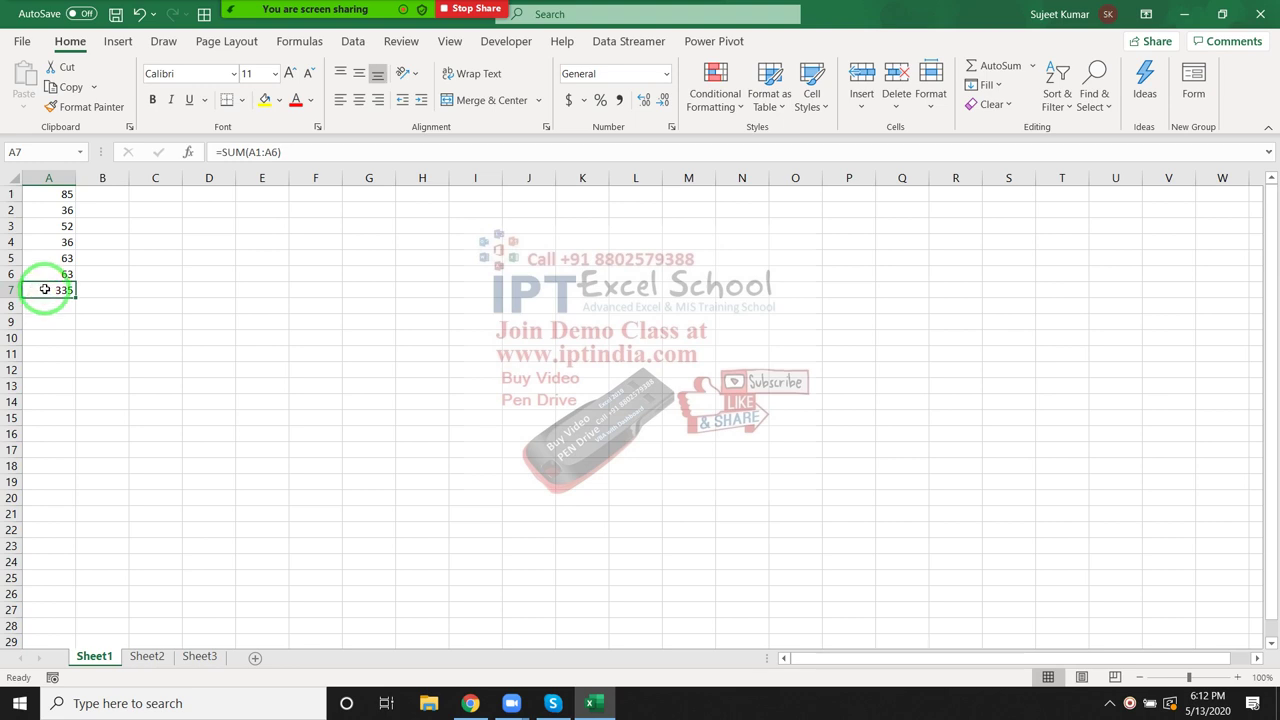
pyautogui.press('Delete')
pyautogui.click(1035, 67)
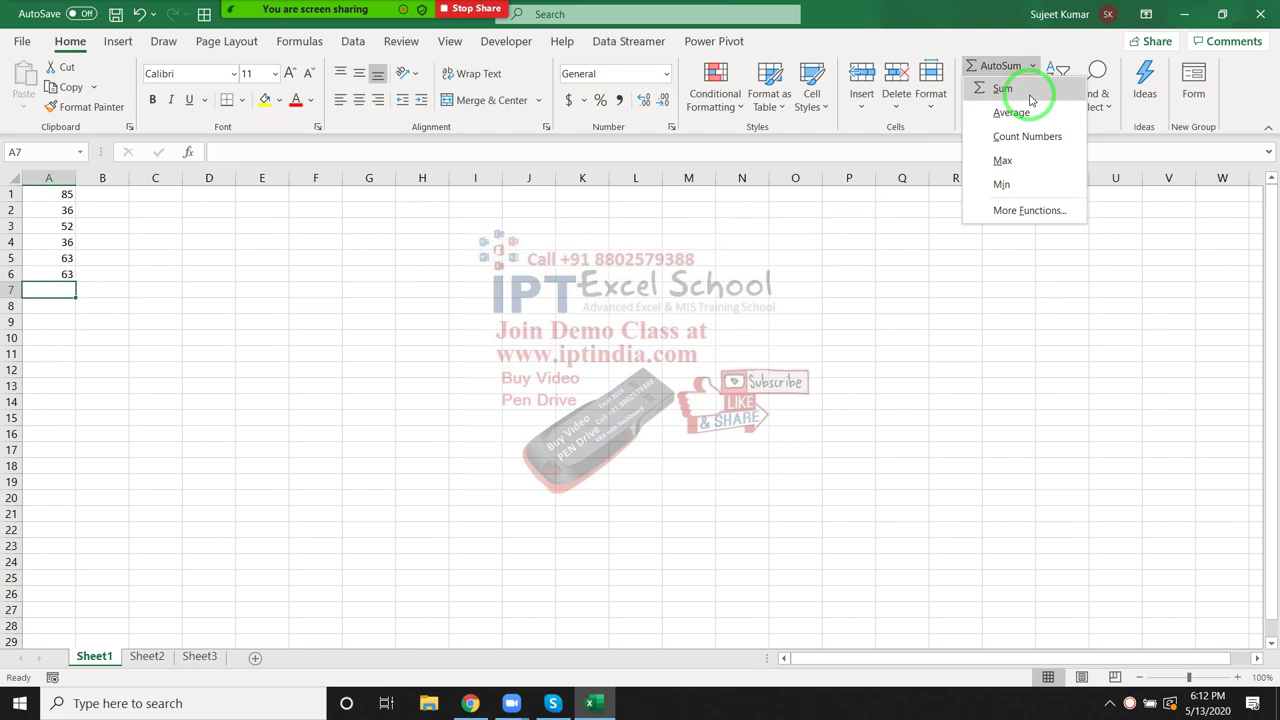
pyautogui.click(1029, 119)
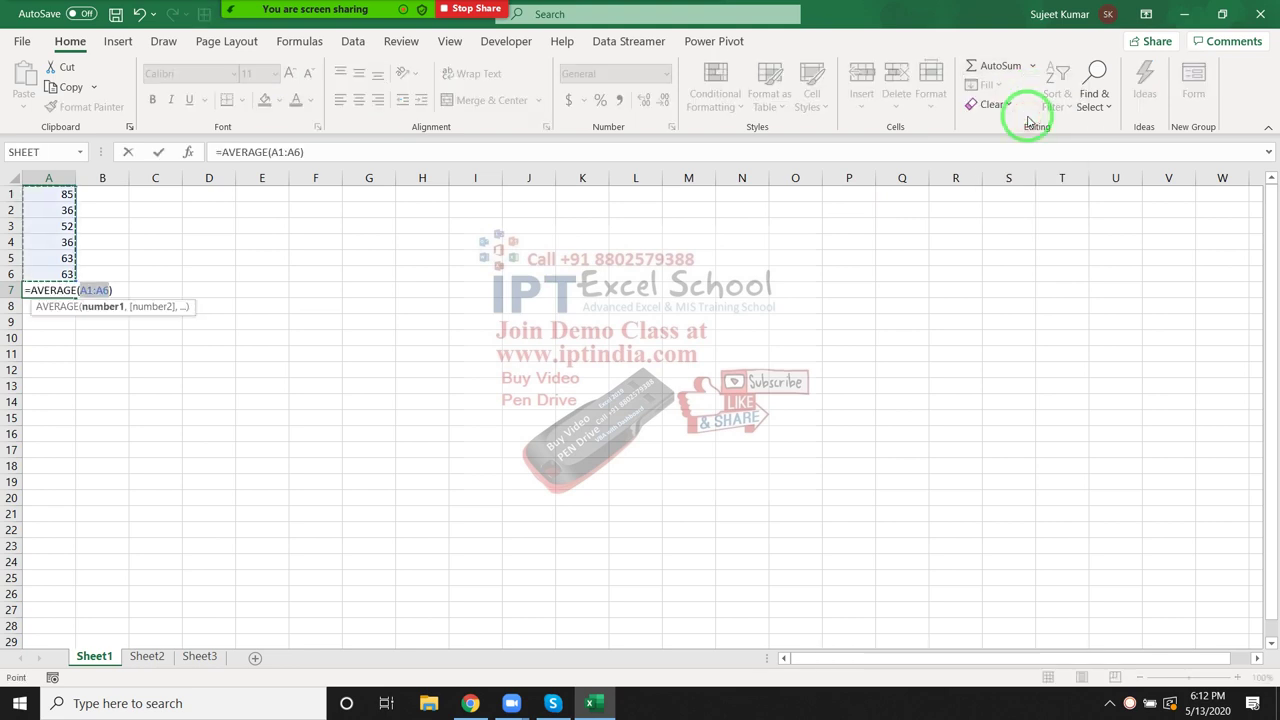
pyautogui.press('Return')
pyautogui.press('Up')
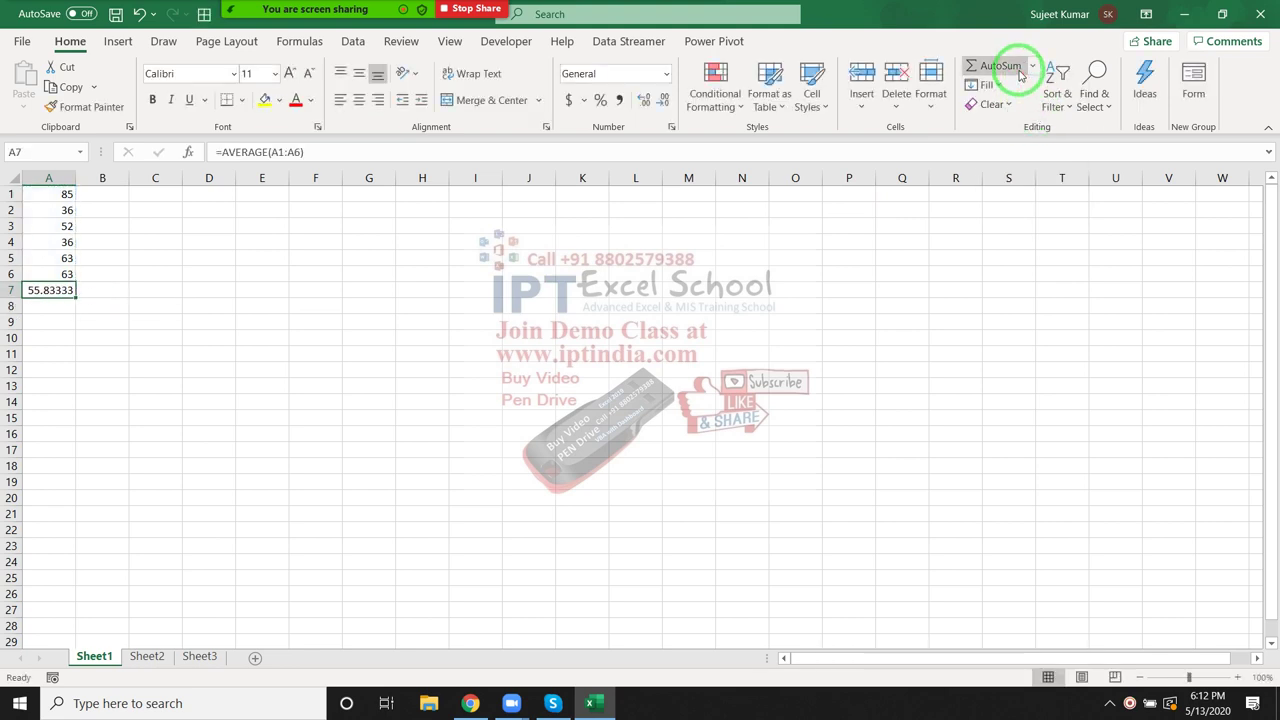
pyautogui.press('Delete')
# Step: Open and close the AutoSum summary functions list
pyautogui.click(1033, 65)
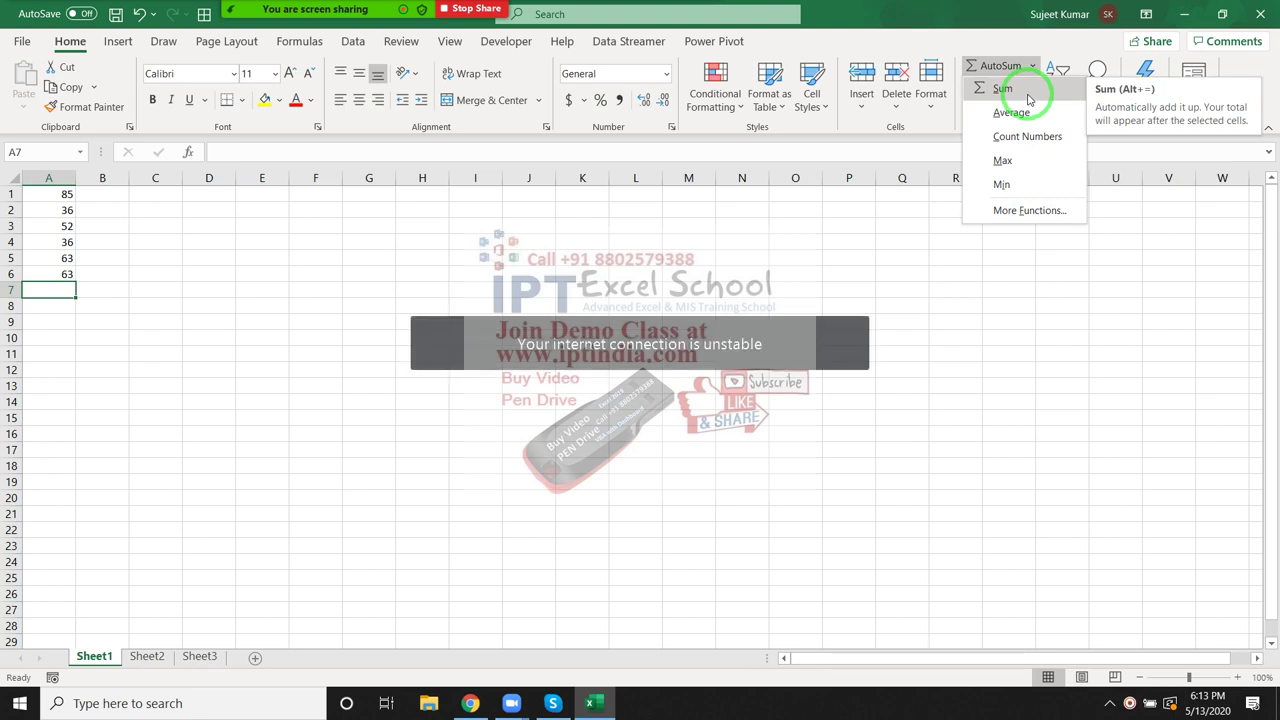
pyautogui.click(800, 177)
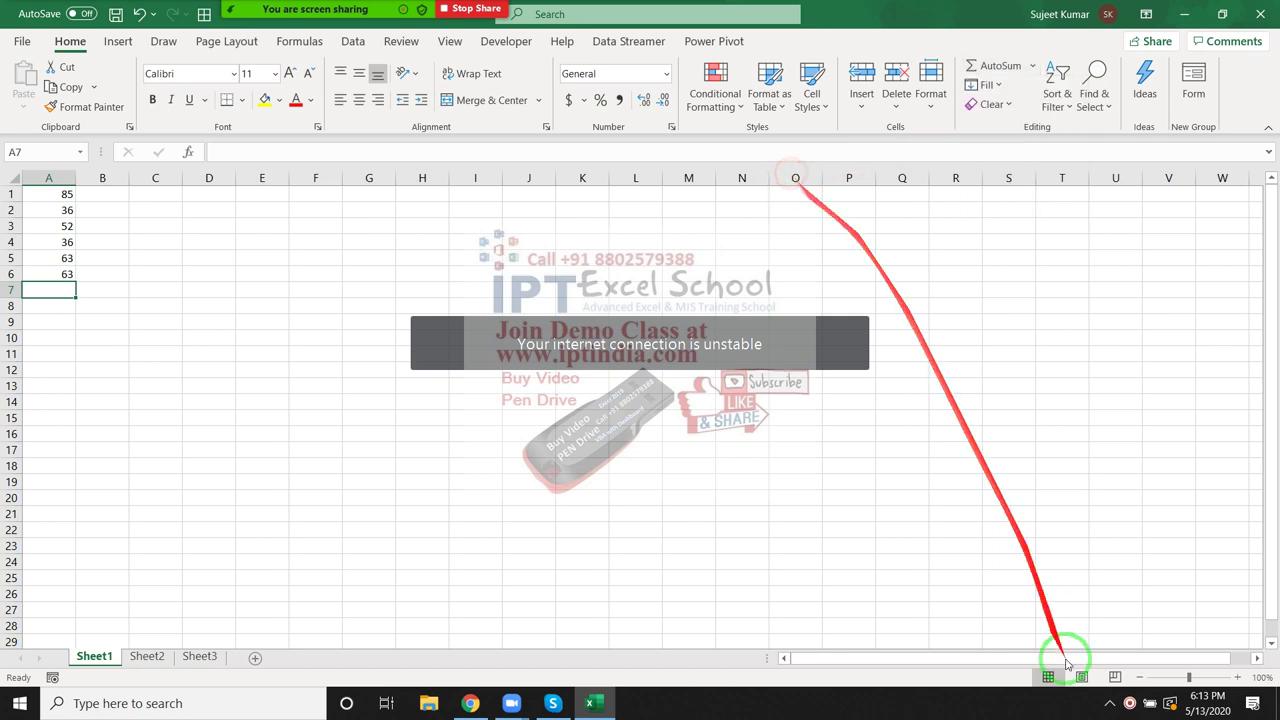
pyautogui.click(1110, 704)
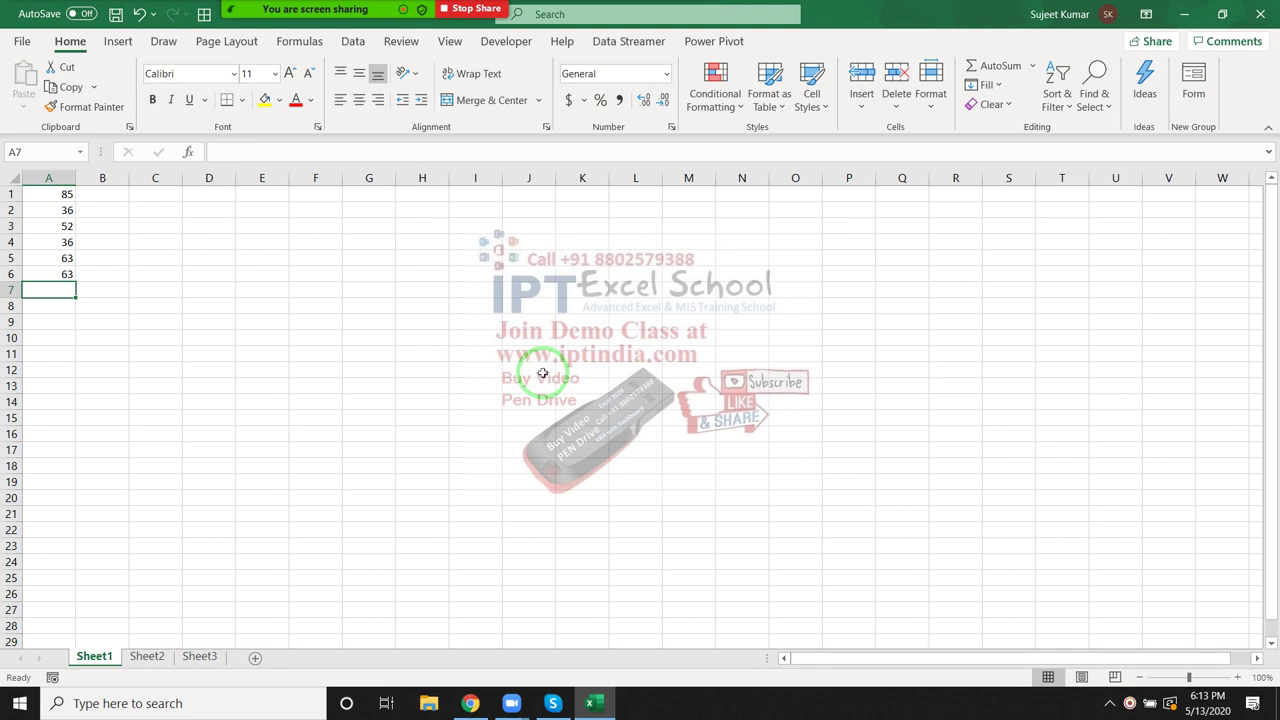
pyautogui.click(314, 273)
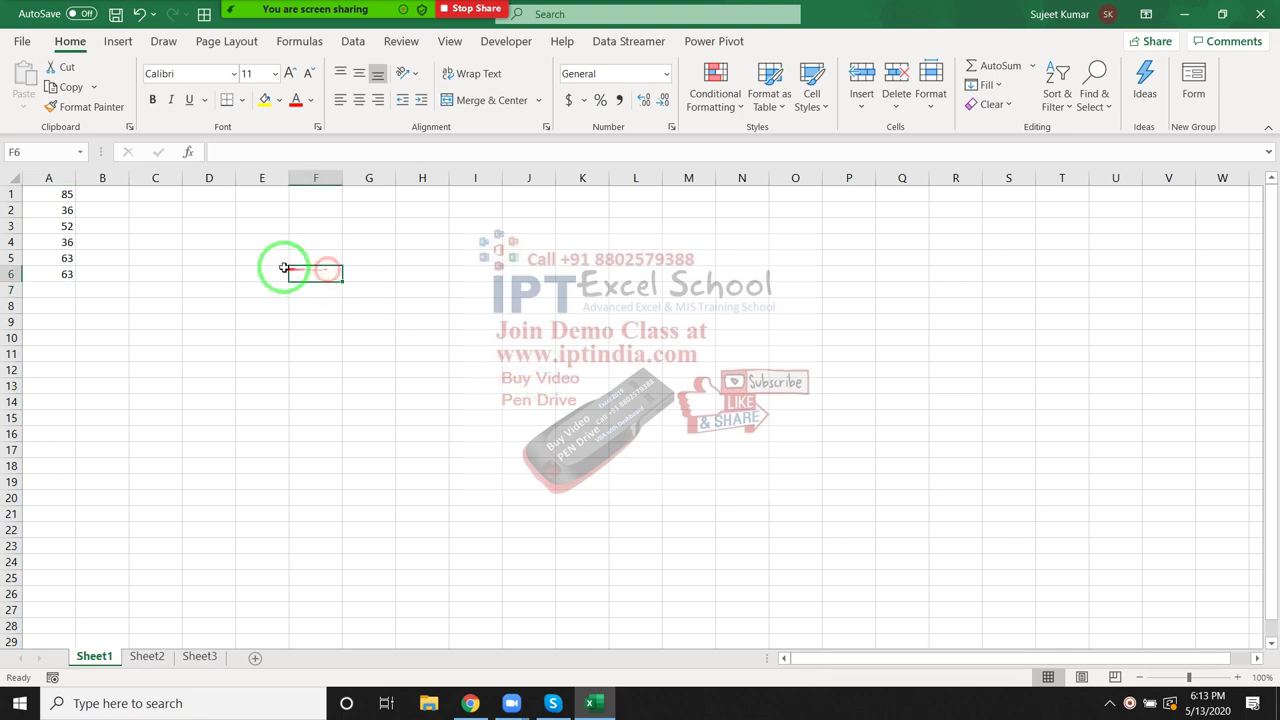
pyautogui.click(161, 220)
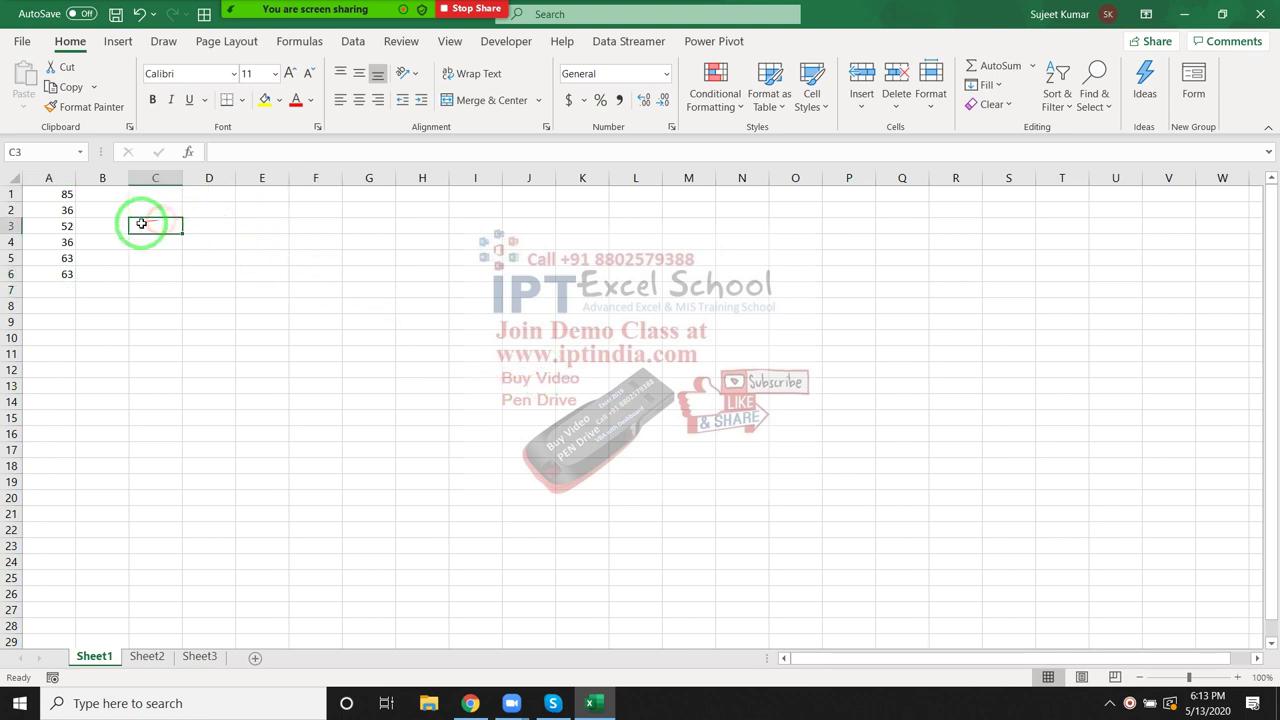
# Step: Select A1:A7 and delete all the numbers from column A
pyautogui.click(62, 196)
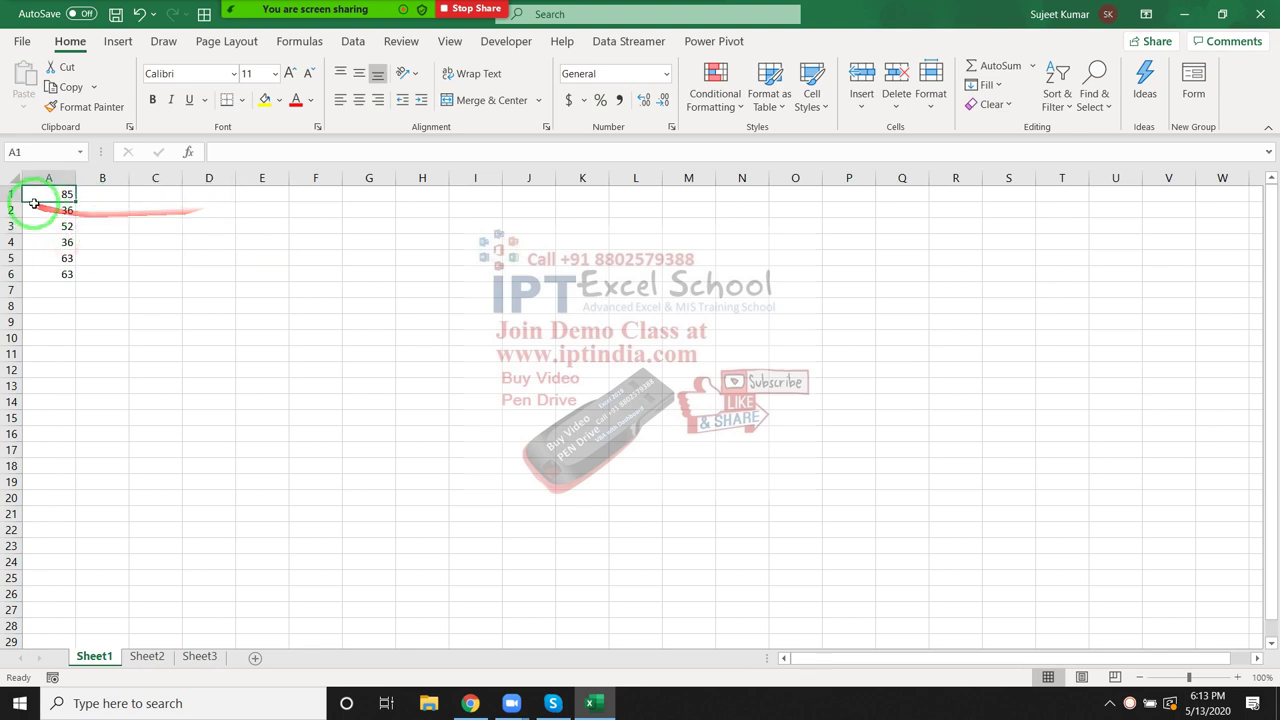
pyautogui.moveTo(51, 194); pyautogui.dragTo(63, 273)
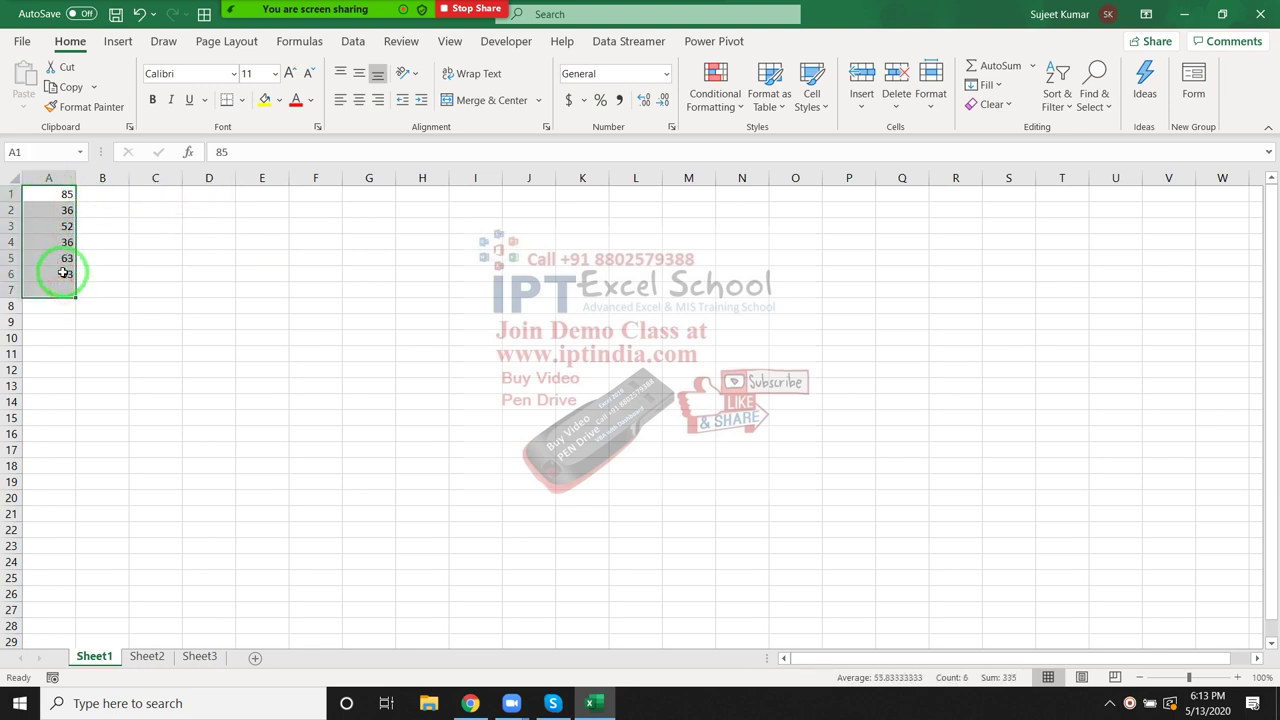
pyautogui.press('Delete')
pyautogui.click(139, 231)
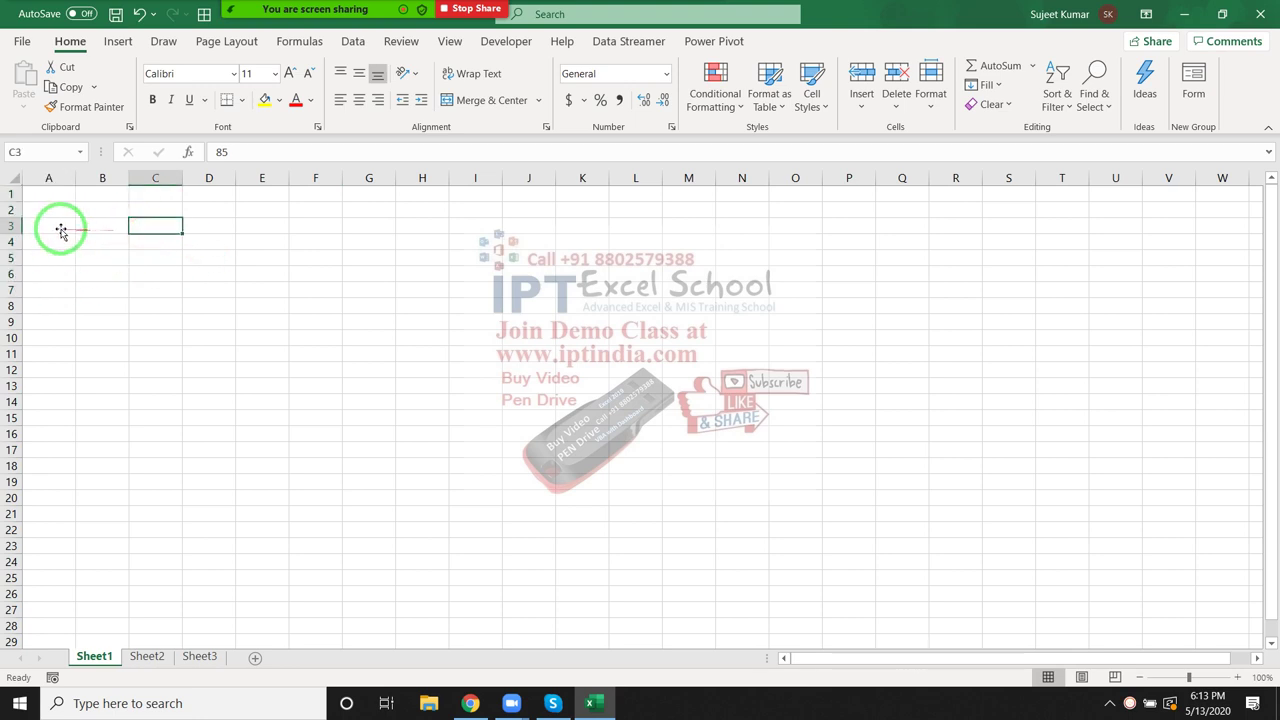
# Step: Enter 1 in A1 and 2 in A2 to start the sequence
pyautogui.click(51, 190)
pyautogui.write('1')
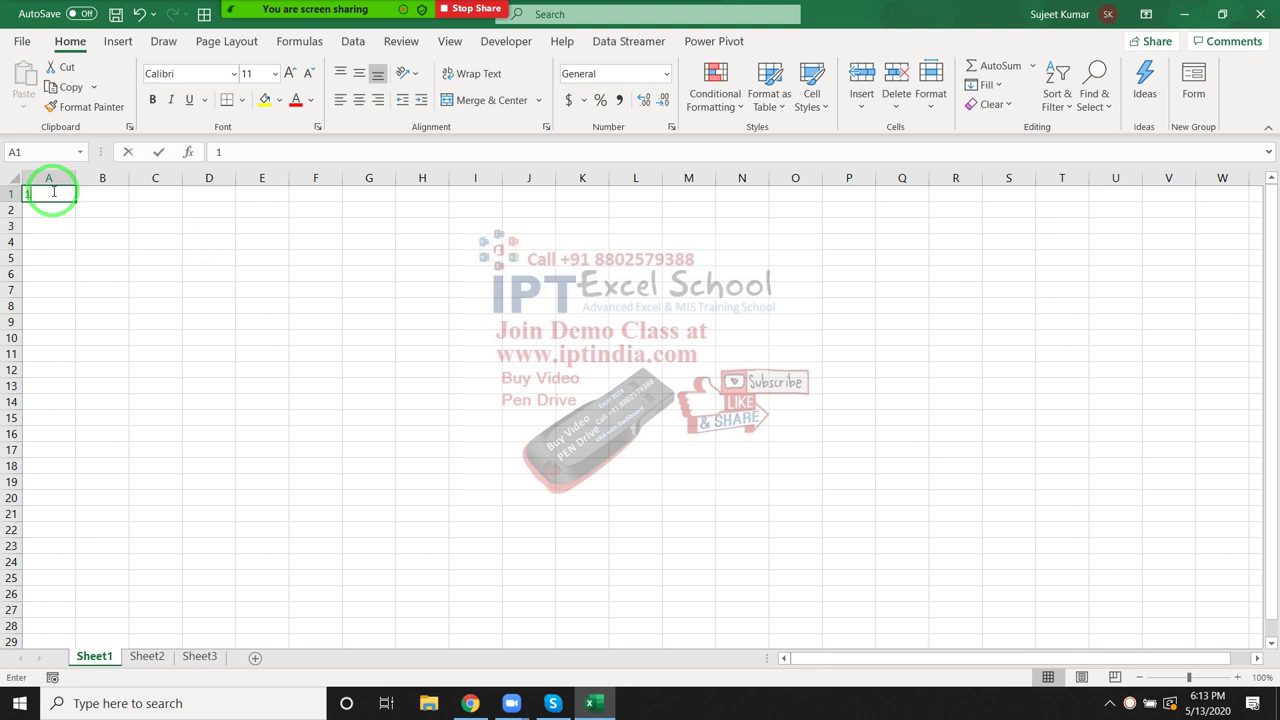
pyautogui.press('Return')
pyautogui.write('2')
pyautogui.press('Return')
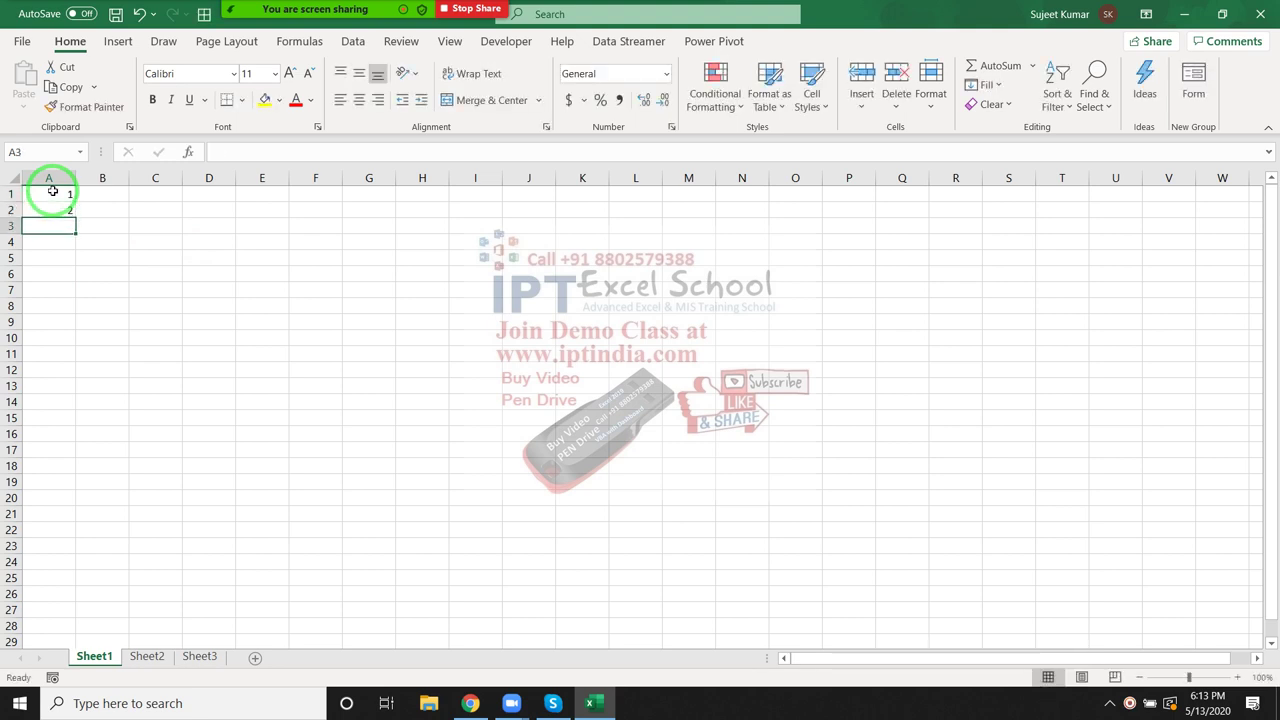
# Step: Extend the 1, 2 sequence down to row 17 so A1:A17 holds 1 to 17
pyautogui.click(52, 190)
pyautogui.hotkey('shift', 'Down')
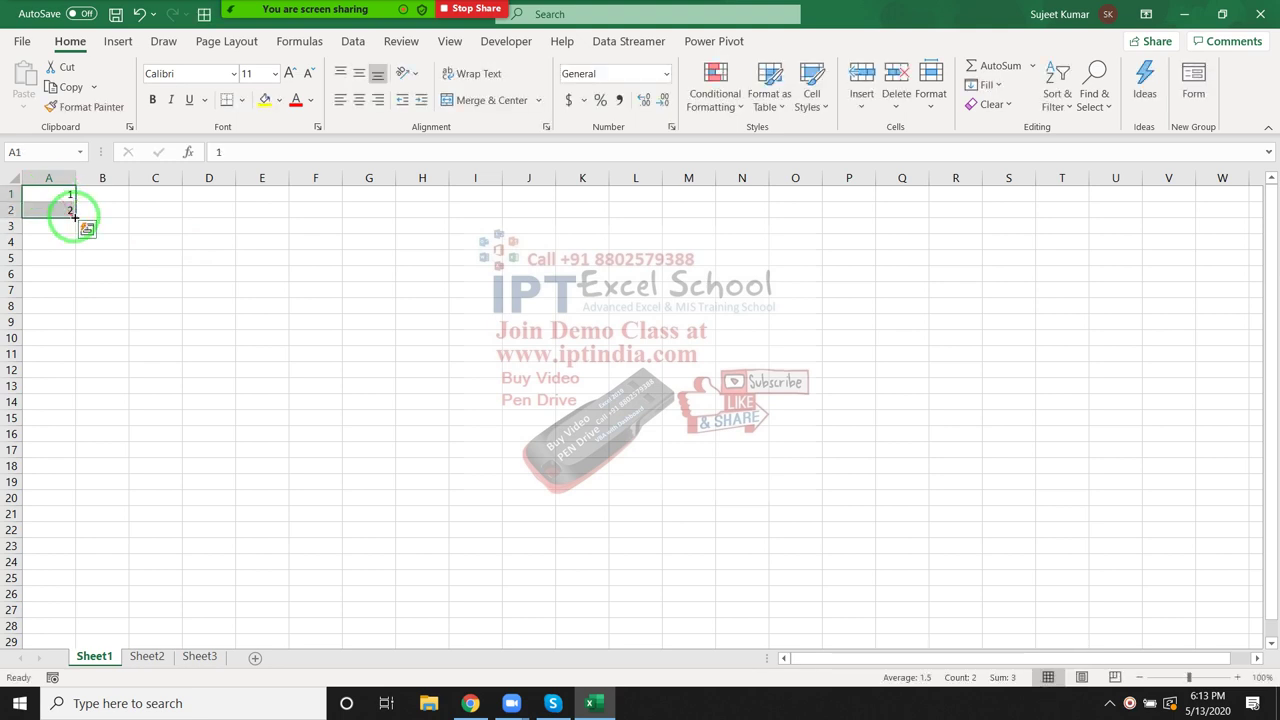
pyautogui.moveTo(76, 217)
pyautogui.mouseDown()
pyautogui.moveTo(86, 459)
pyautogui.moveTo(81, 450)
pyautogui.mouseUp()
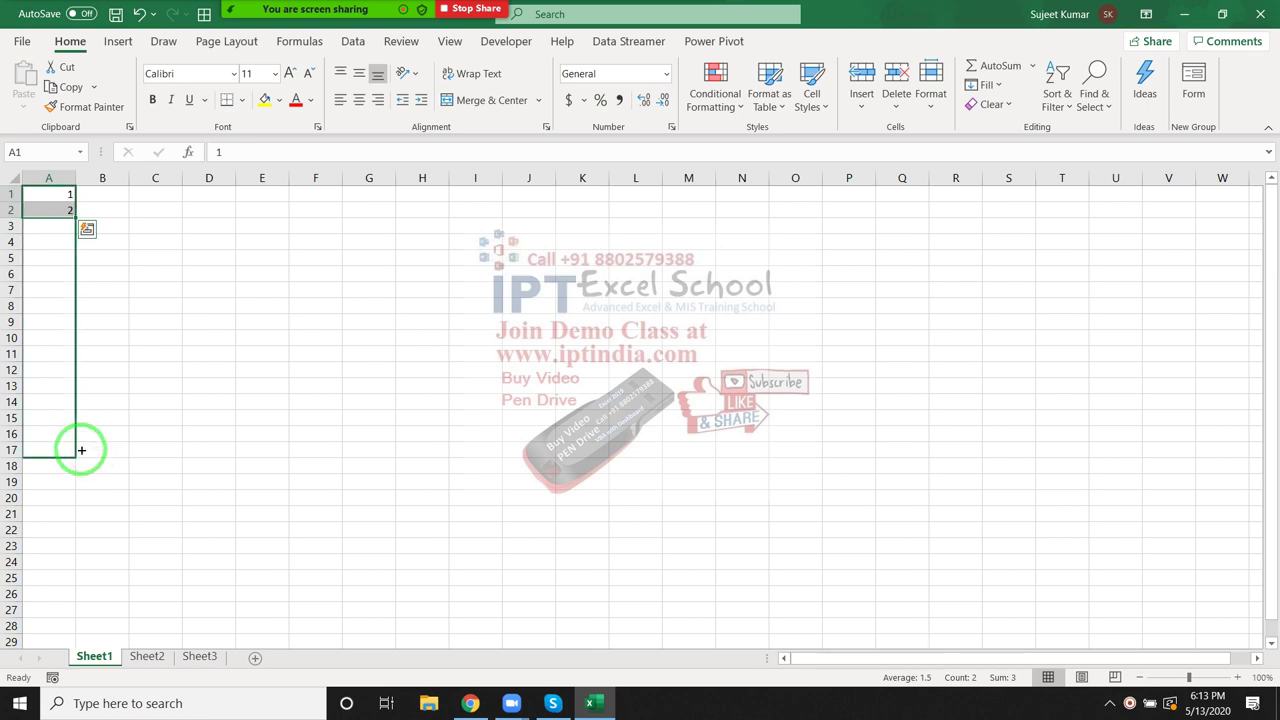
pyautogui.moveTo(81, 450); pyautogui.dragTo(81, 402)
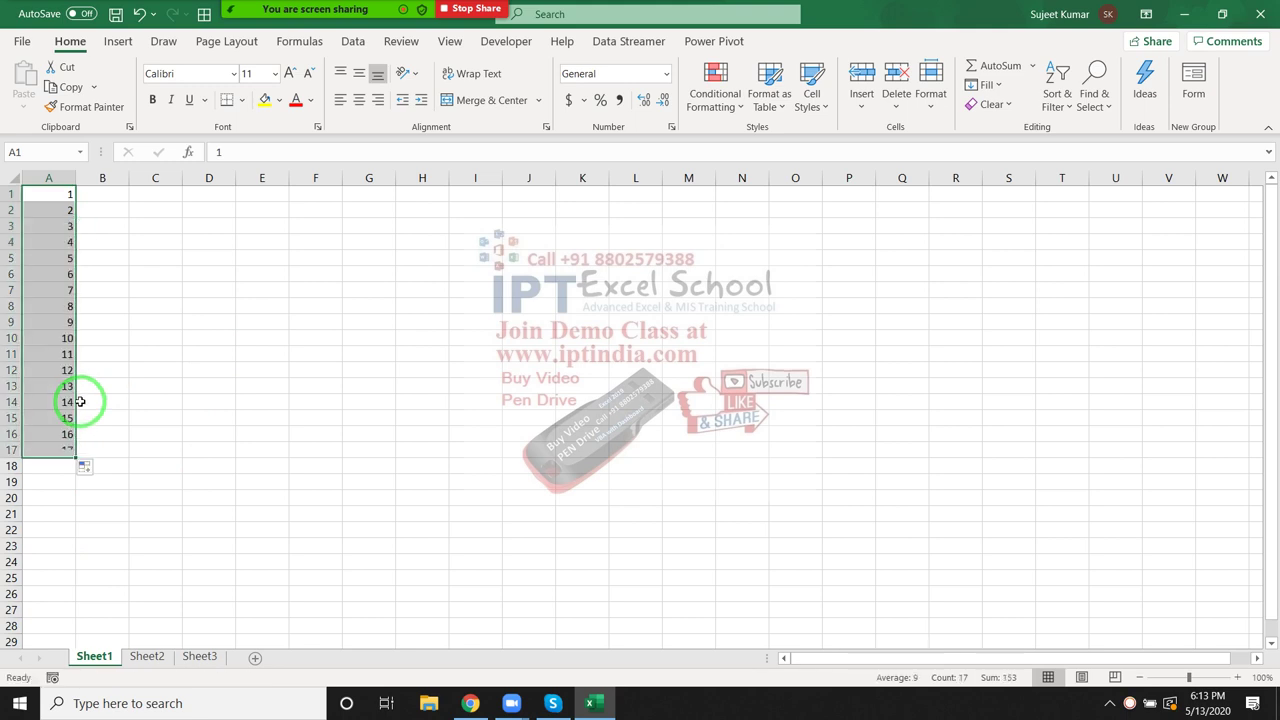
pyautogui.moveTo(62, 195); pyautogui.dragTo(45, 450)
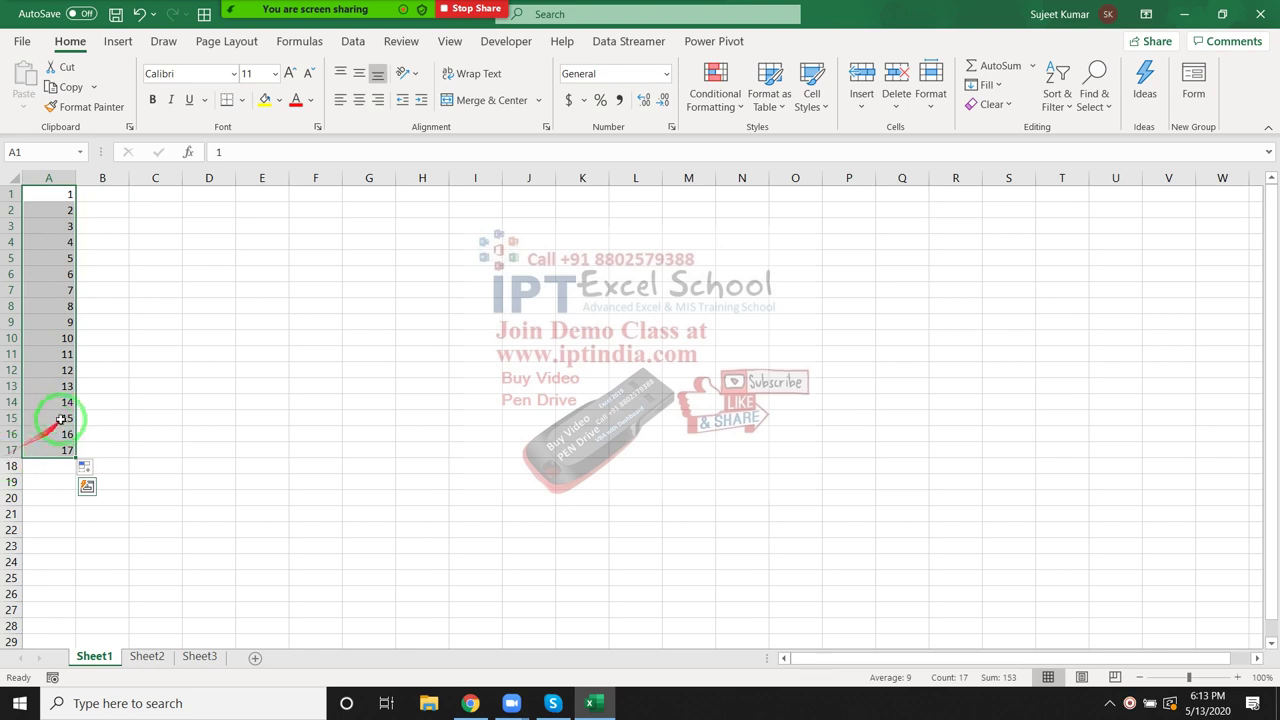
pyautogui.click(134, 274)
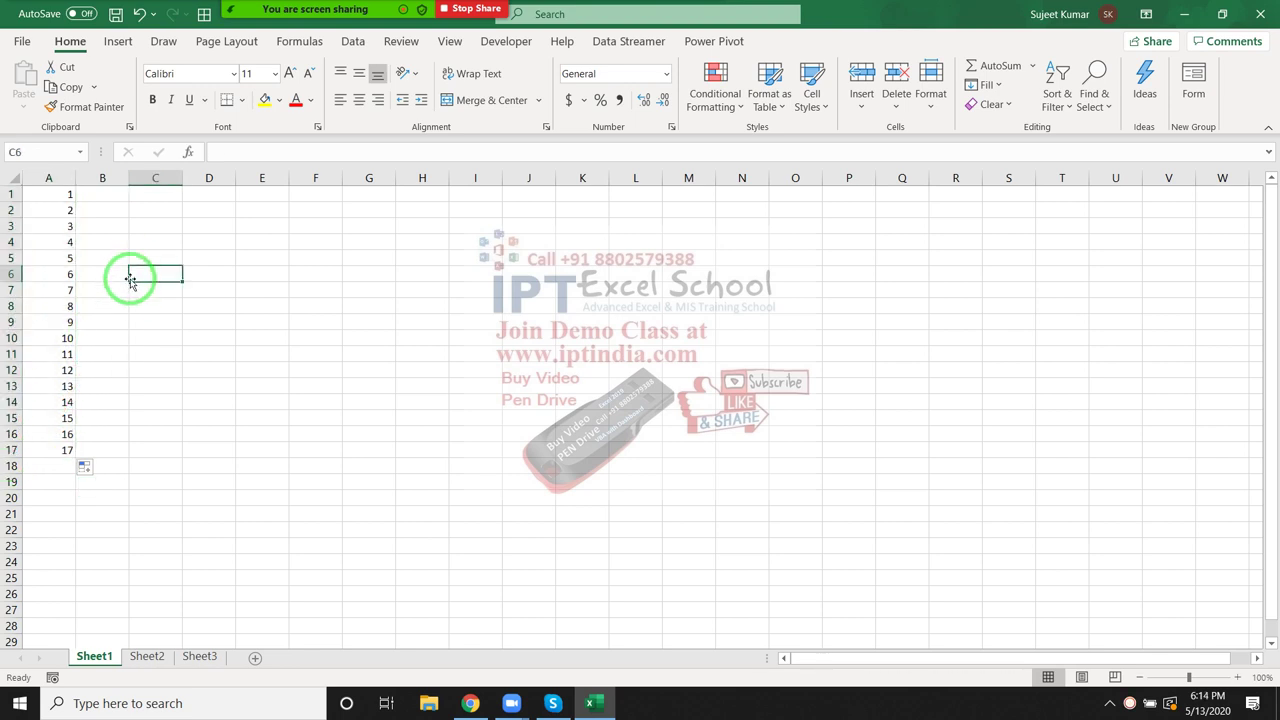
# Step: Put 1 in B1 and the formula =B1+1 in B2, which shows 2
pyautogui.click(116, 196)
pyautogui.write('1')
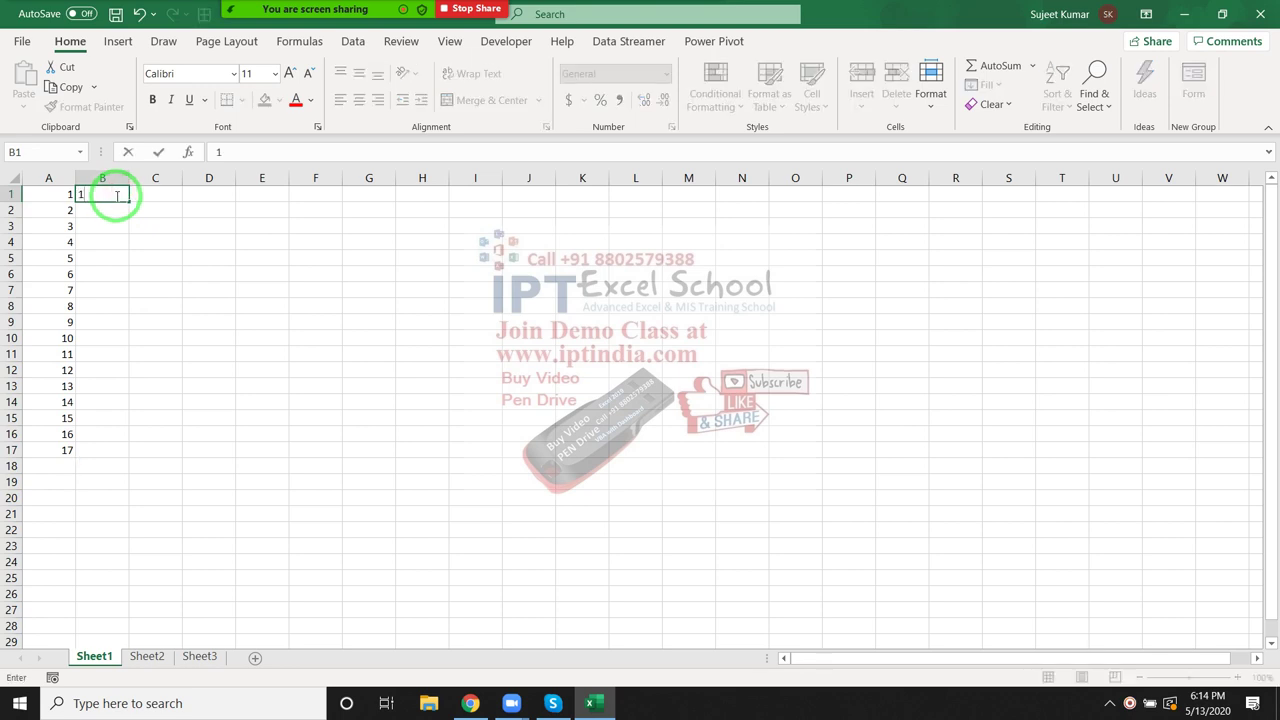
pyautogui.press('Return')
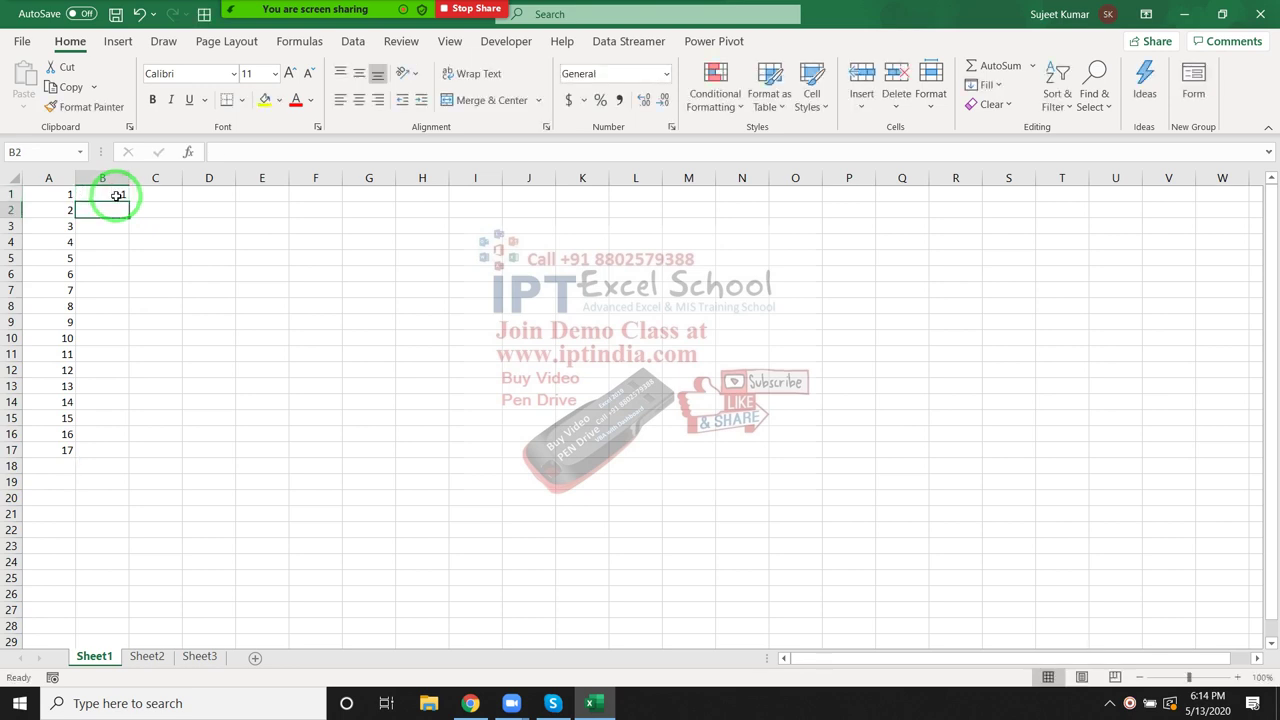
pyautogui.write('=')
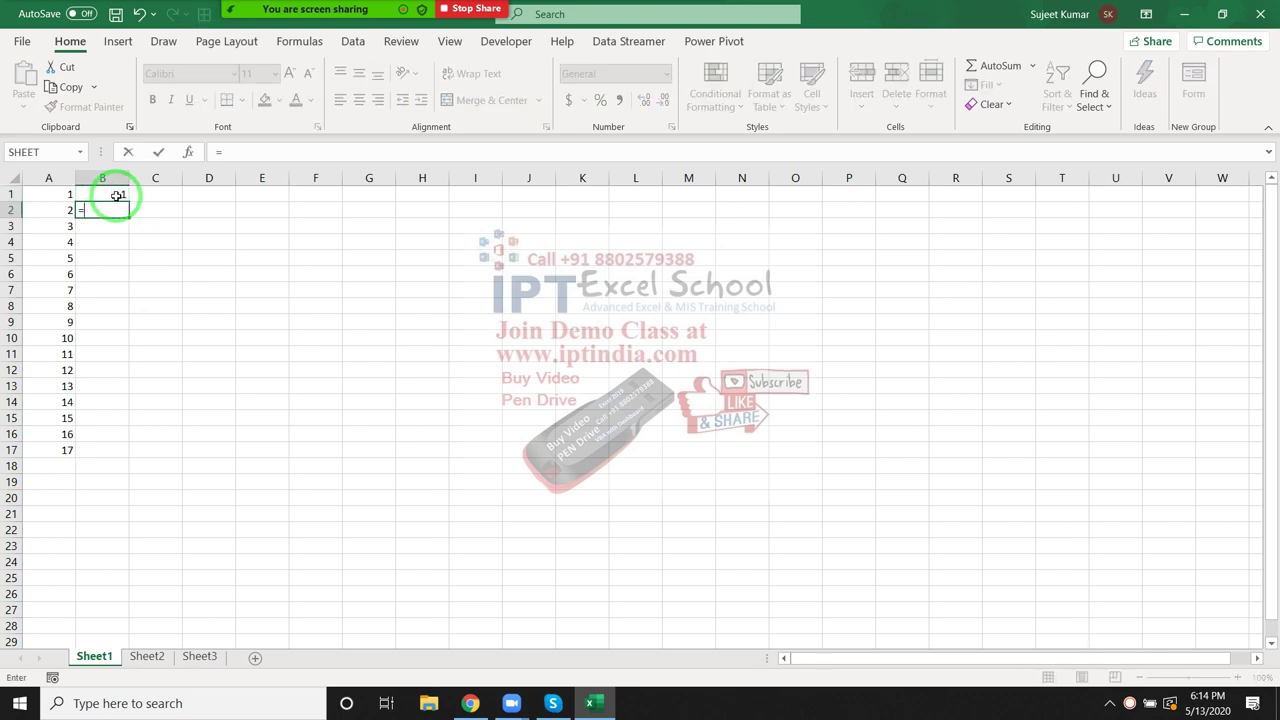
pyautogui.click(120, 196)
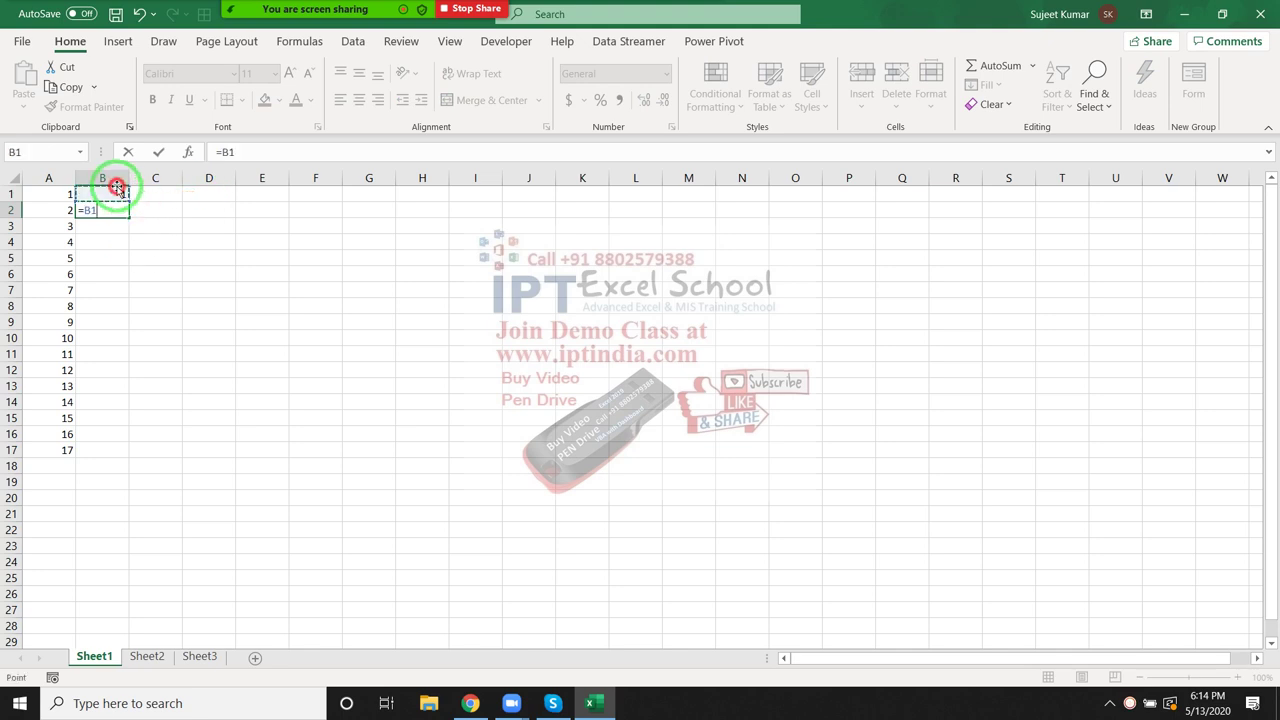
pyautogui.write('+1')
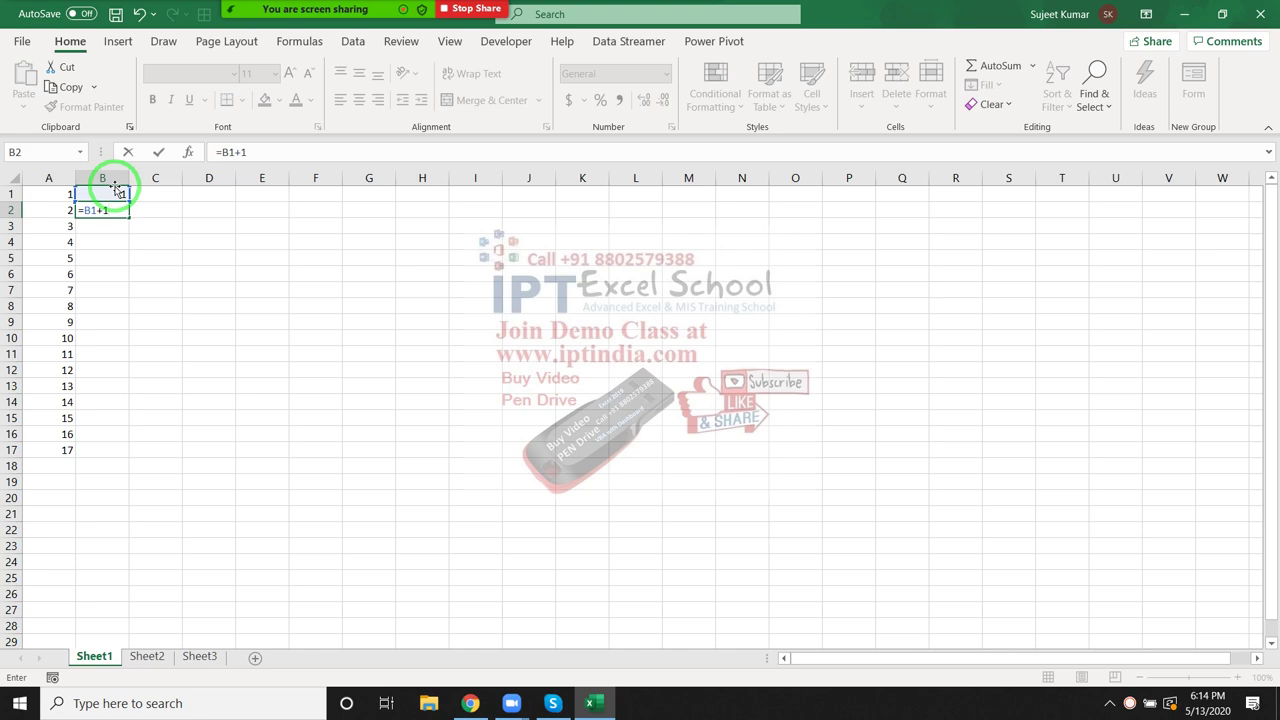
pyautogui.press('Return')
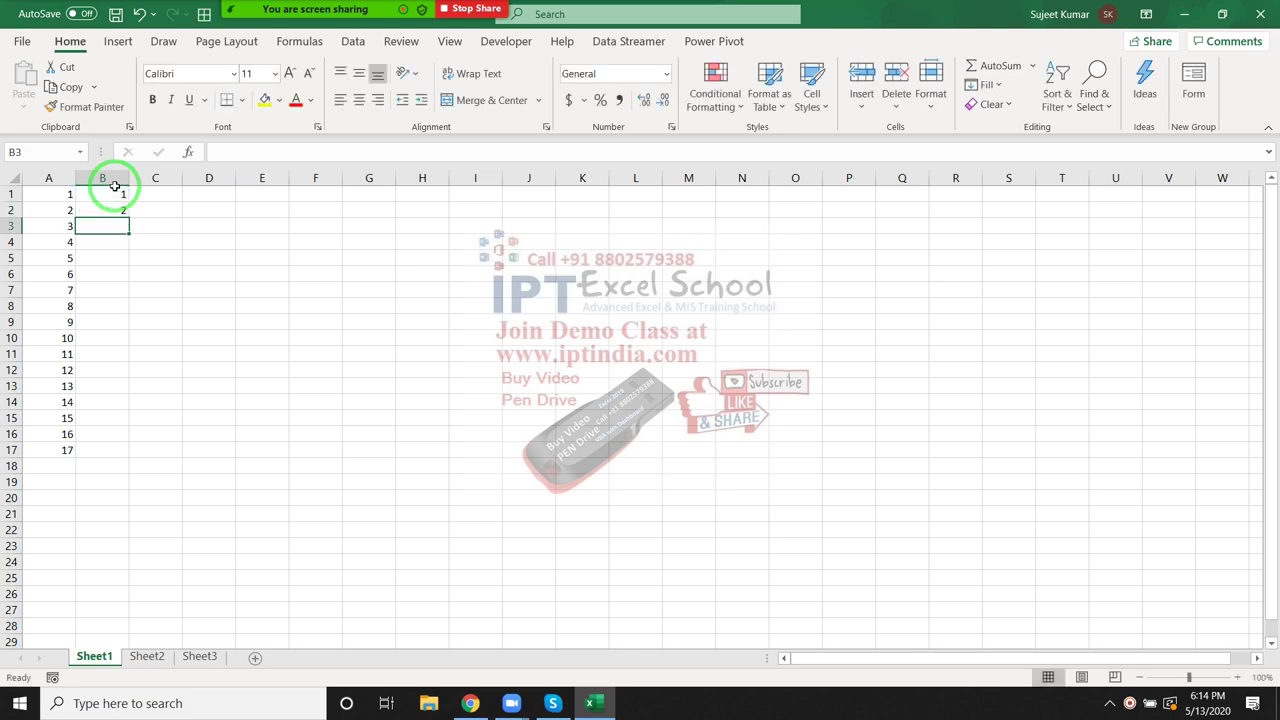
pyautogui.press('Up')
# Step: Paste the B2 formula into B3:B17, then clear those pasted cells
pyautogui.hotkey('ctrl', 'c')
pyautogui.press('Down')
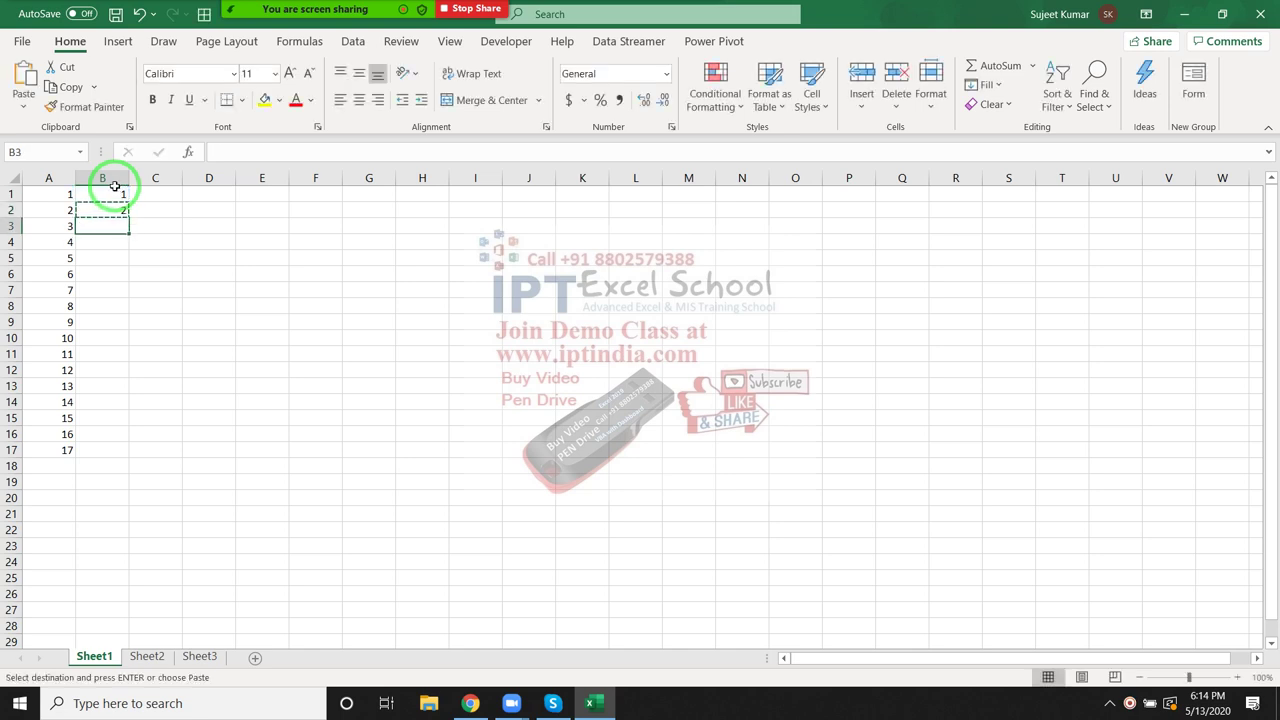
pyautogui.hotkey('shift', 'Down')
pyautogui.hotkey('shift', 'Down')
pyautogui.hotkey('shift', 'Down')
pyautogui.hotkey('shift', 'Down')
pyautogui.hotkey('shift', 'Down')
pyautogui.hotkey('shift', 'Down')
pyautogui.hotkey('shift', 'Down')
pyautogui.hotkey('shift', 'Down')
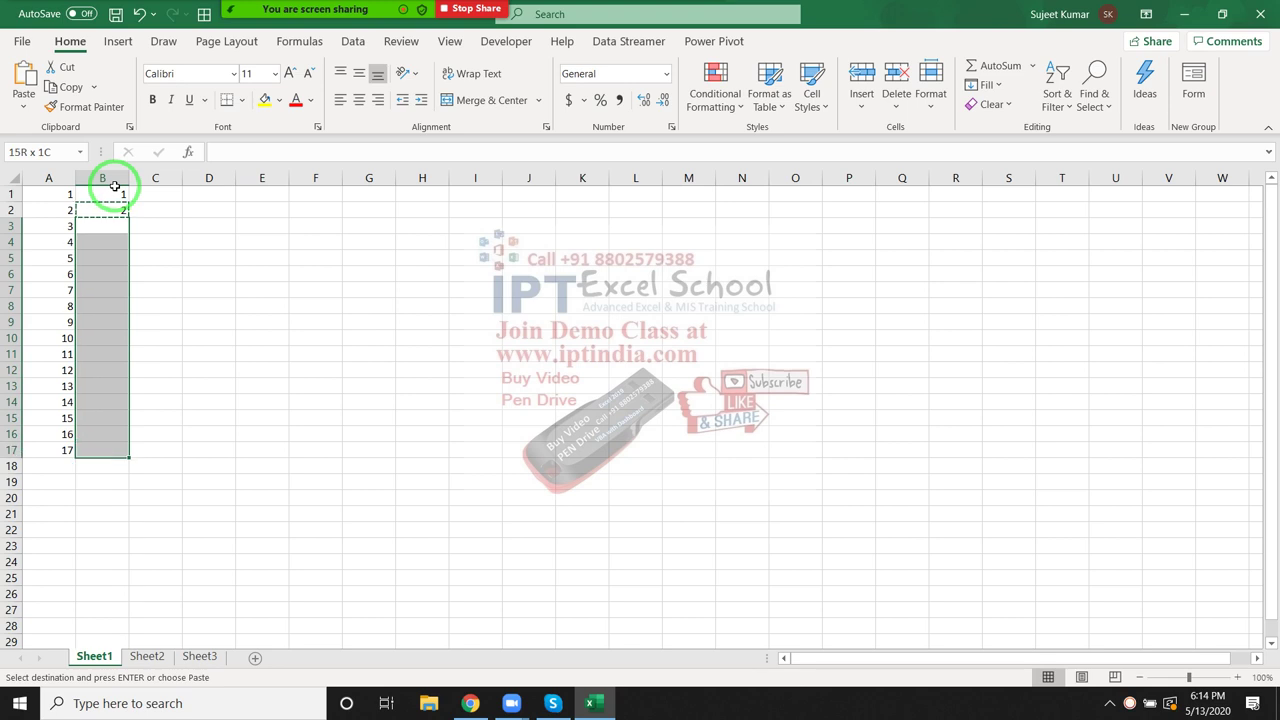
pyautogui.hotkey('ctrl', 'v')
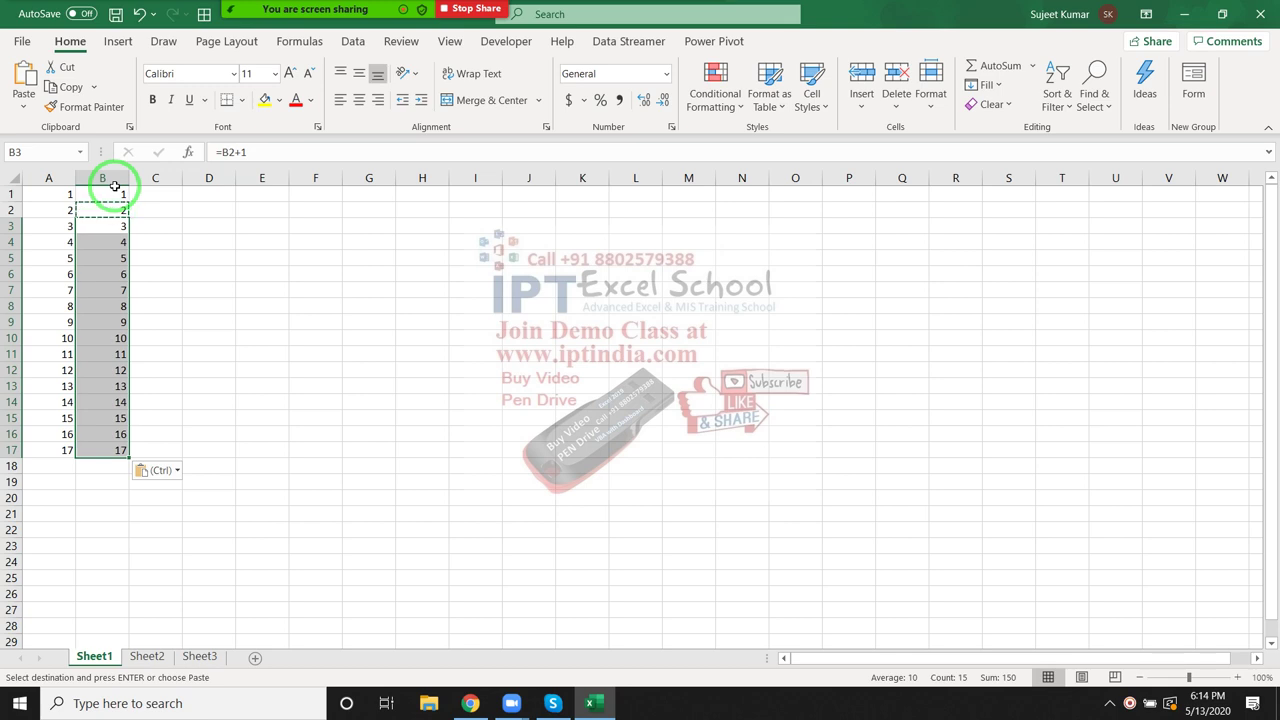
pyautogui.press('Delete')
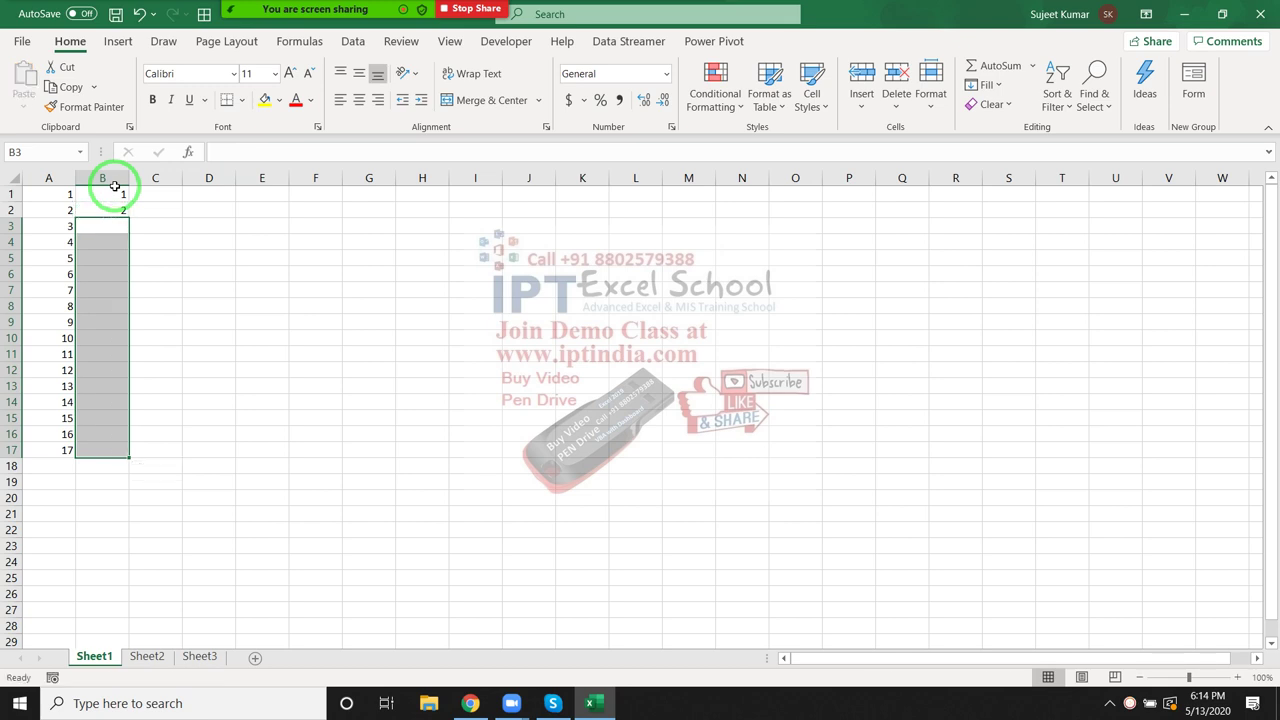
pyautogui.press('Up')
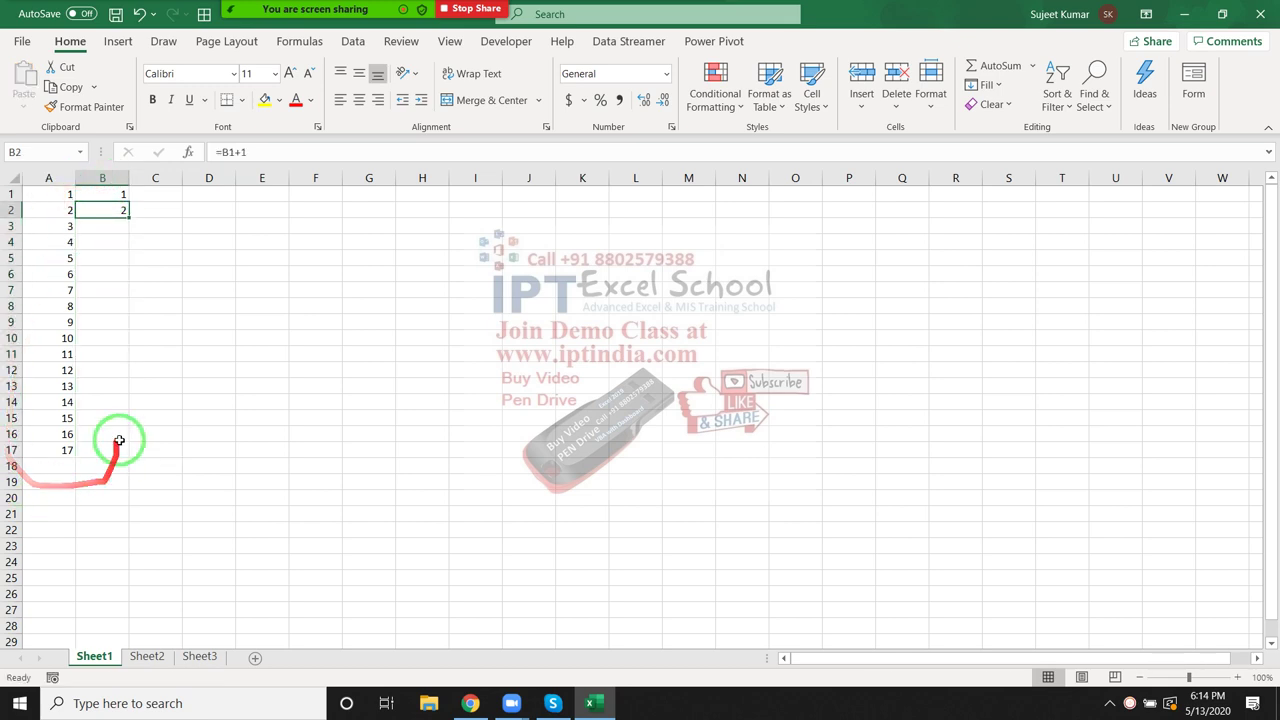
# Step: Fill the =B1+1 formula from B2 down to B17 with Ctrl+D and go to Sheet2
pyautogui.keyDown('shift'); pyautogui.click(111, 457); pyautogui.keyUp('shift')
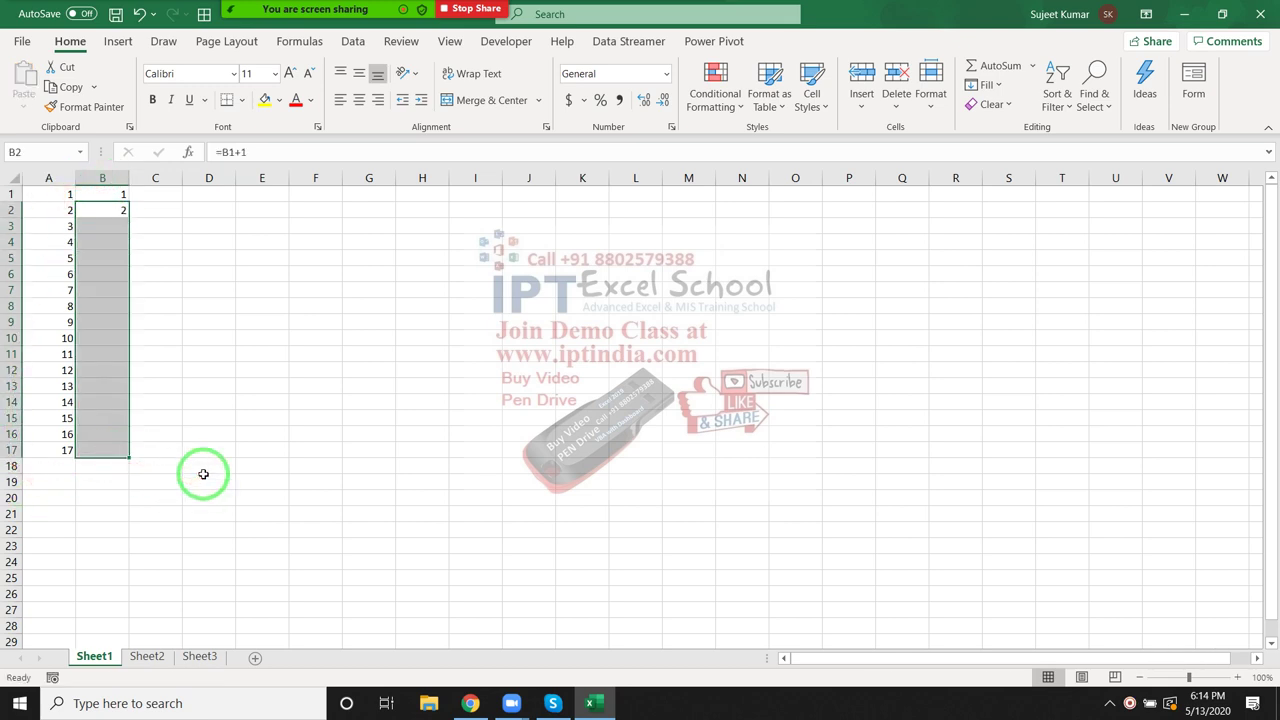
pyautogui.hotkey('ctrl', 'd')
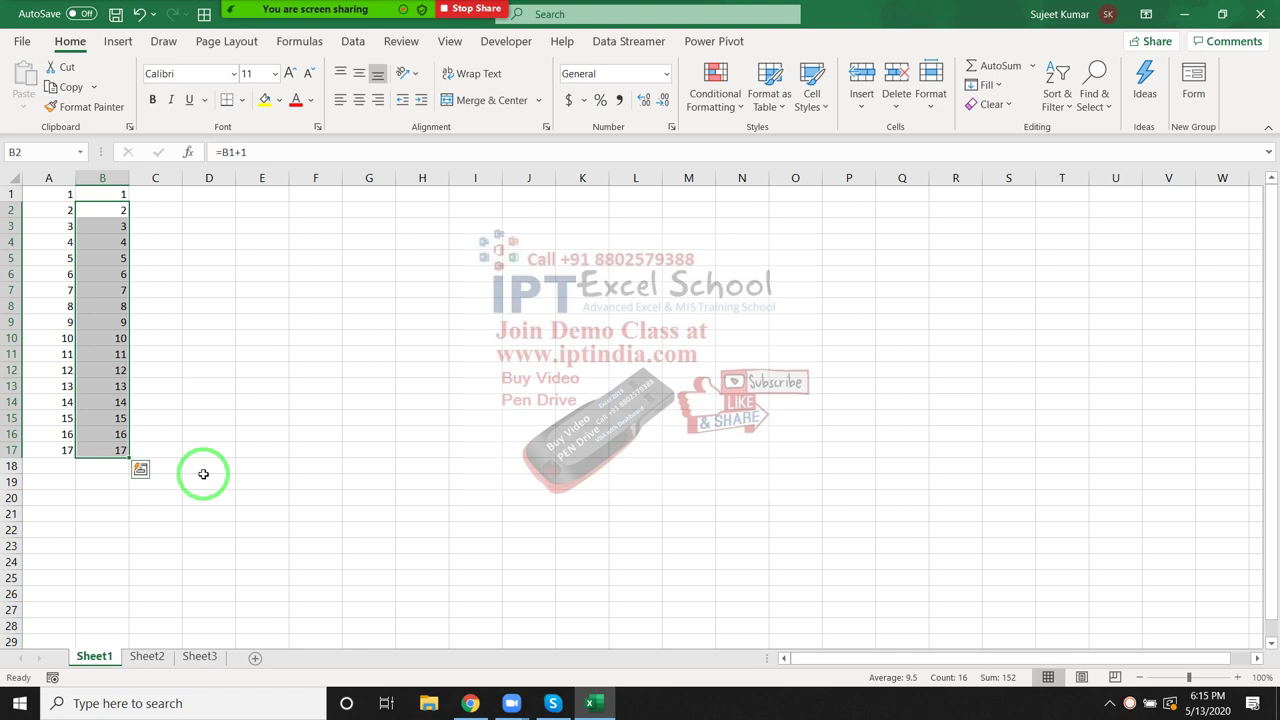
pyautogui.click(147, 656)
# Step: Enter =RANDBETWEEN(10,90) in cell A1 of Sheet2
pyautogui.write('=')
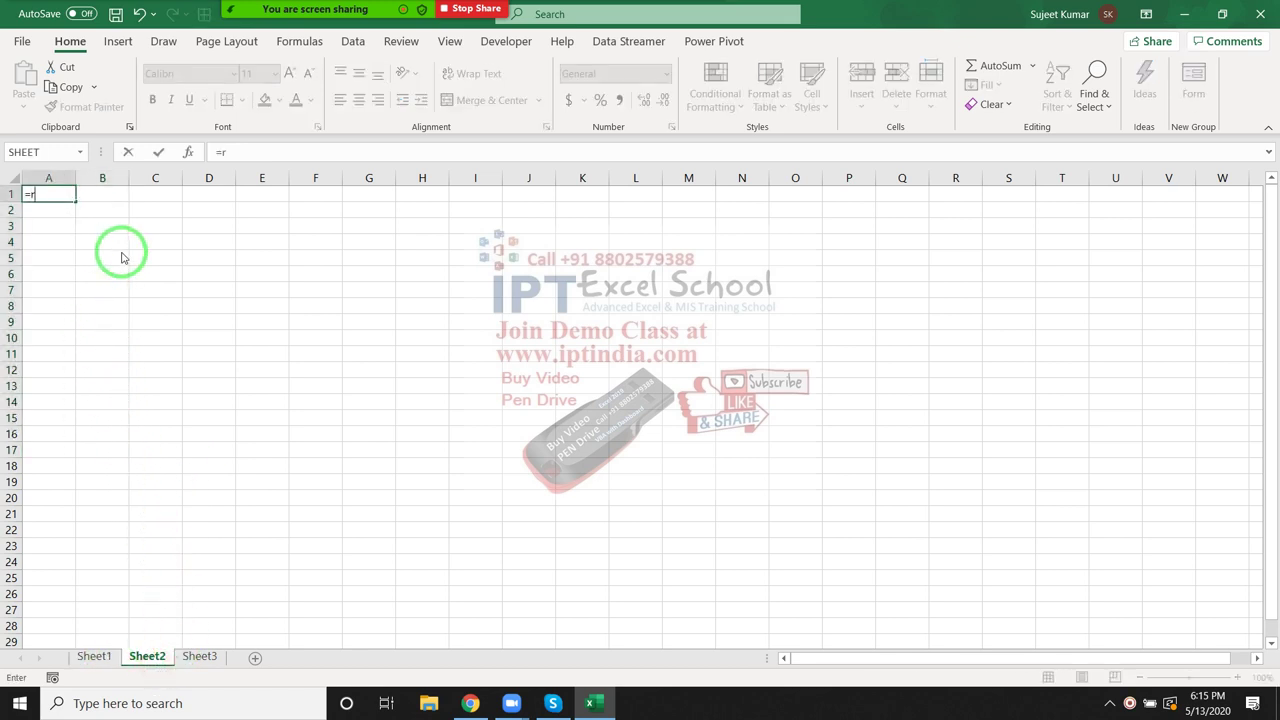
pyautogui.write('ra')
pyautogui.press('Down')
pyautogui.press('Down')
pyautogui.click(122, 255)
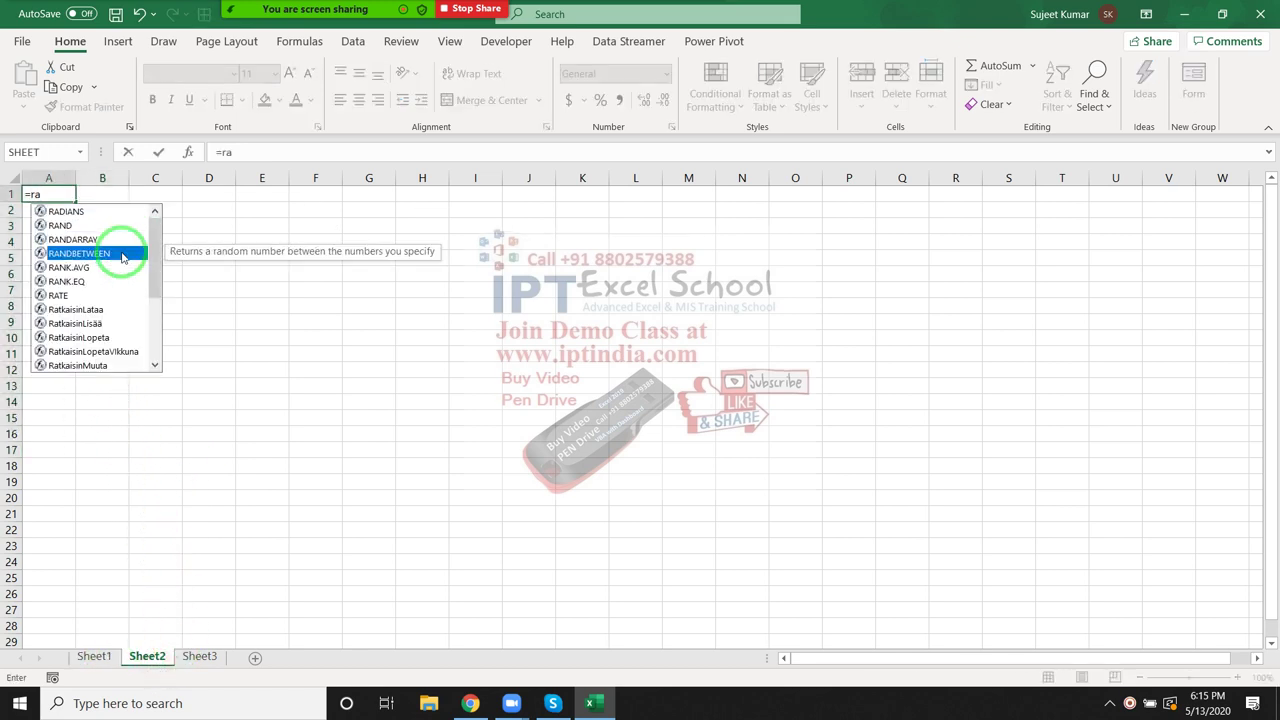
pyautogui.doubleClick(122, 255)
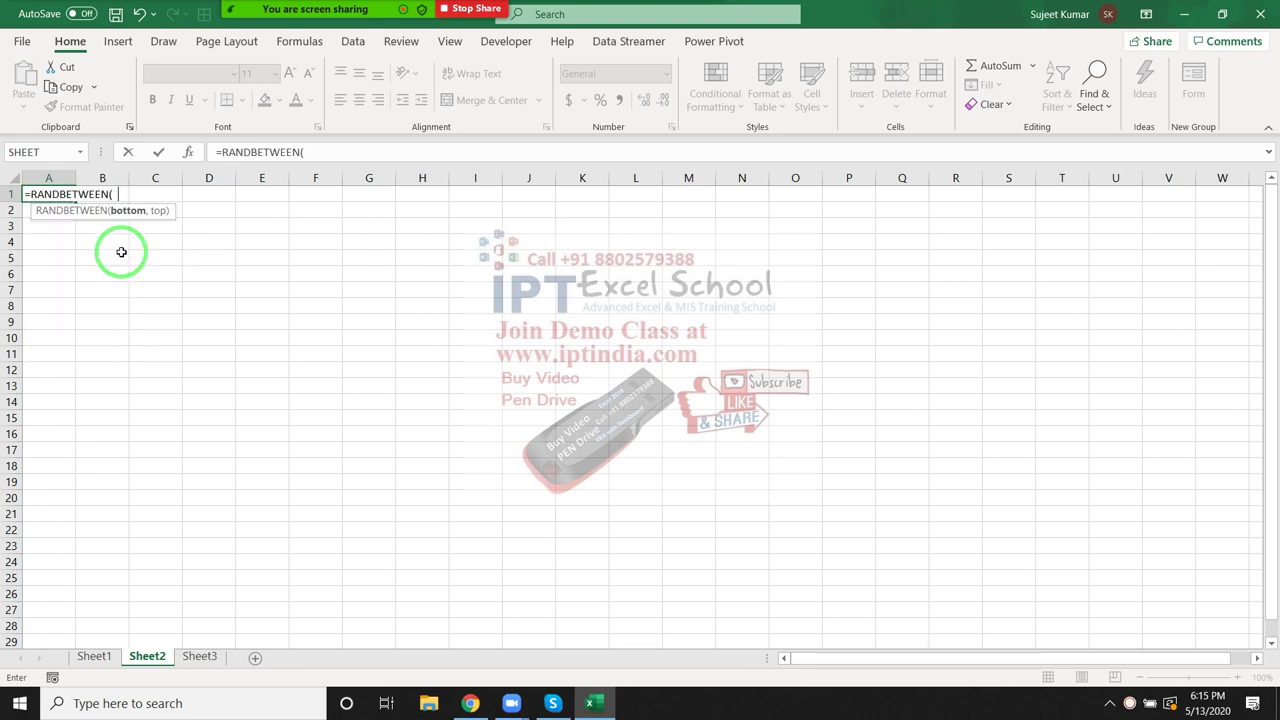
pyautogui.write('10,9')
pyautogui.write('0)')
pyautogui.press('Return')
# Step: Fill the RANDBETWEEN formula across A1:N17 using Ctrl+D and Ctrl+R
pyautogui.click(57, 194)
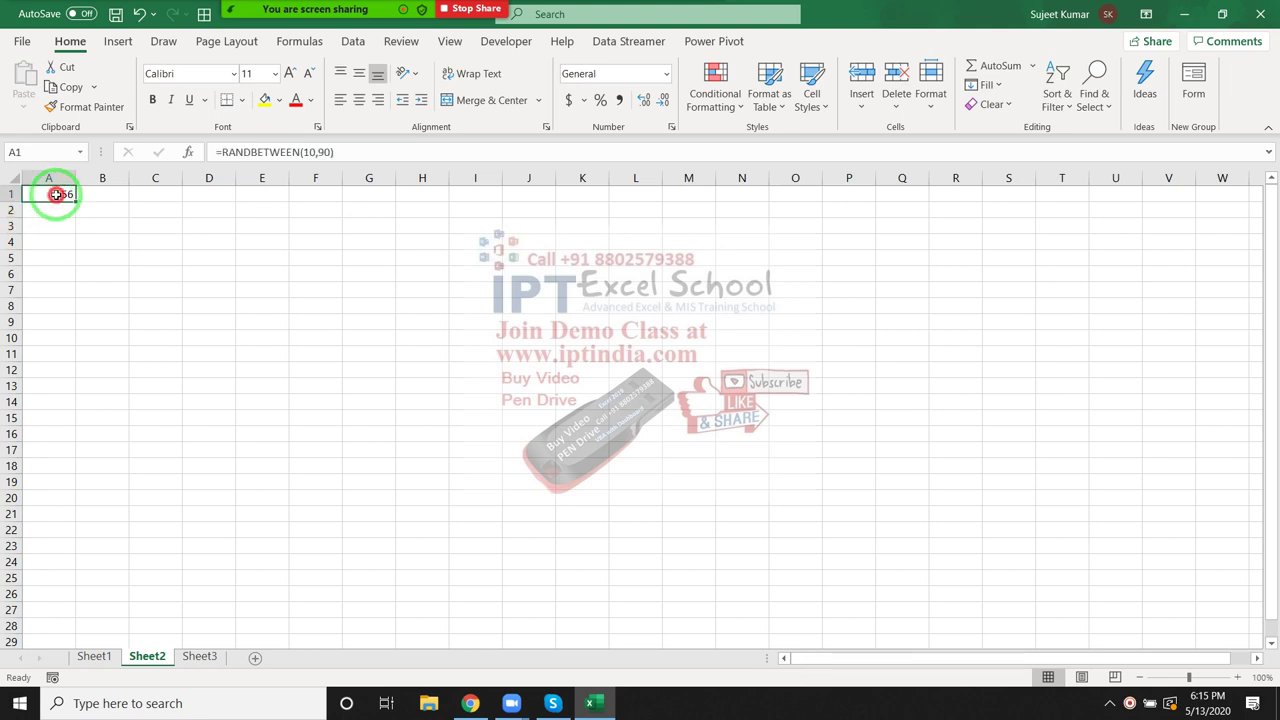
pyautogui.moveTo(57, 194); pyautogui.dragTo(641, 463)
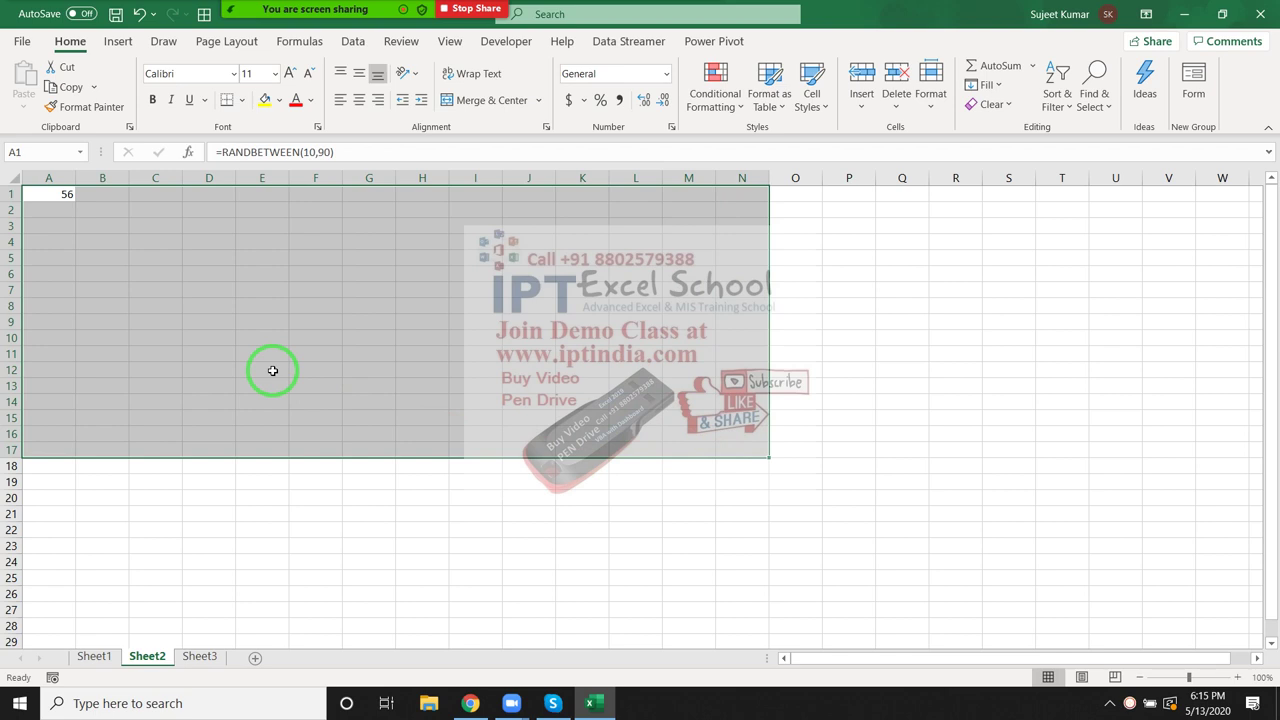
pyautogui.hotkey('ctrl', 'd')
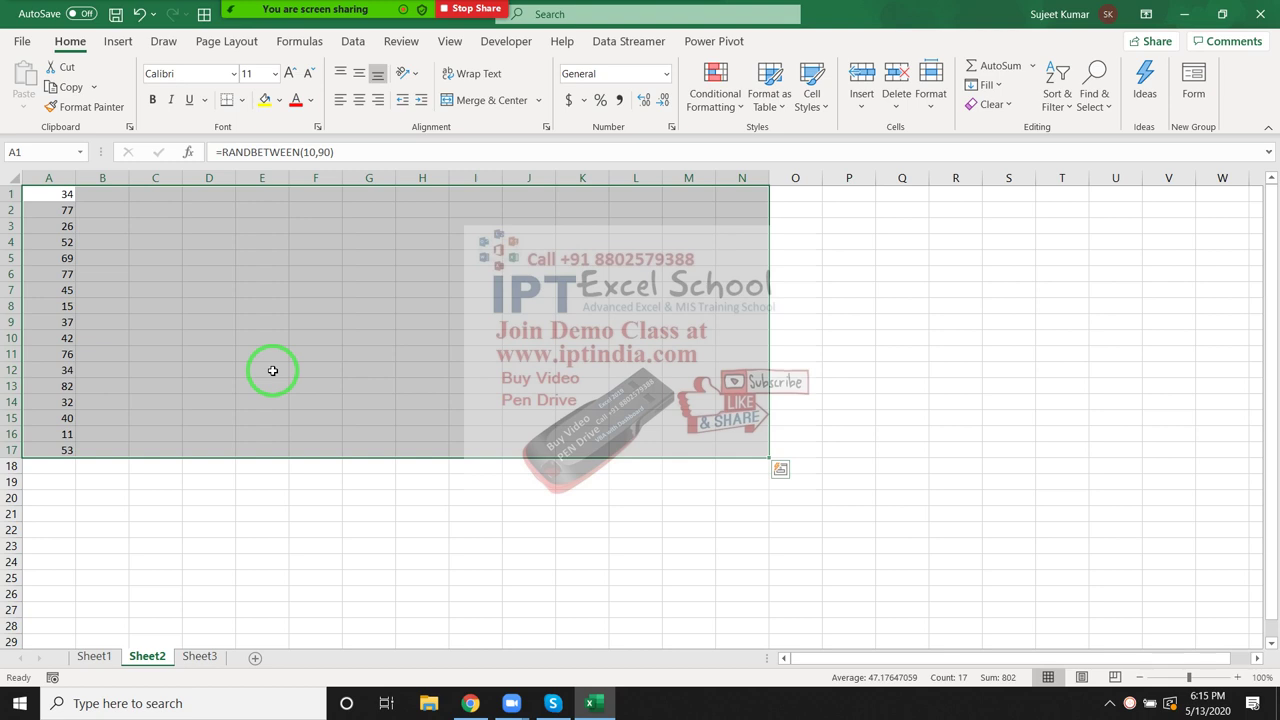
pyautogui.hotkey('ctrl', 'r')
pyautogui.hotkey('ctrl', 'q')
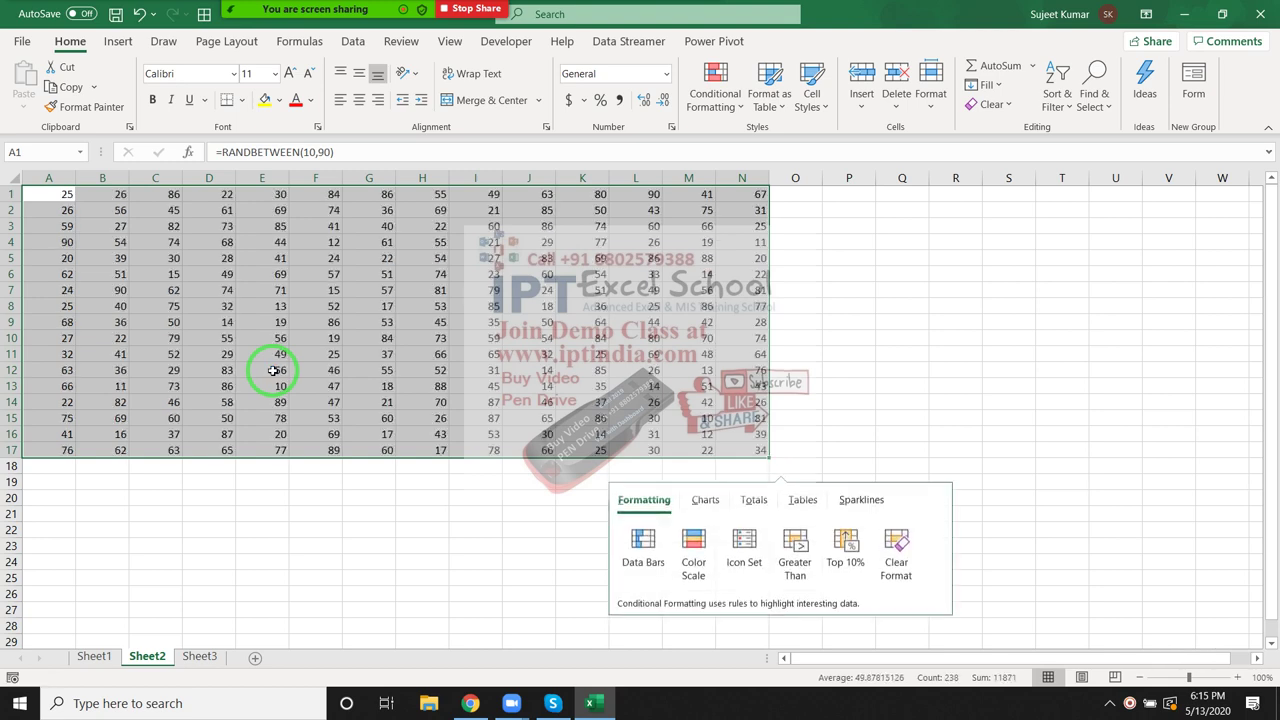
pyautogui.click(996, 90)
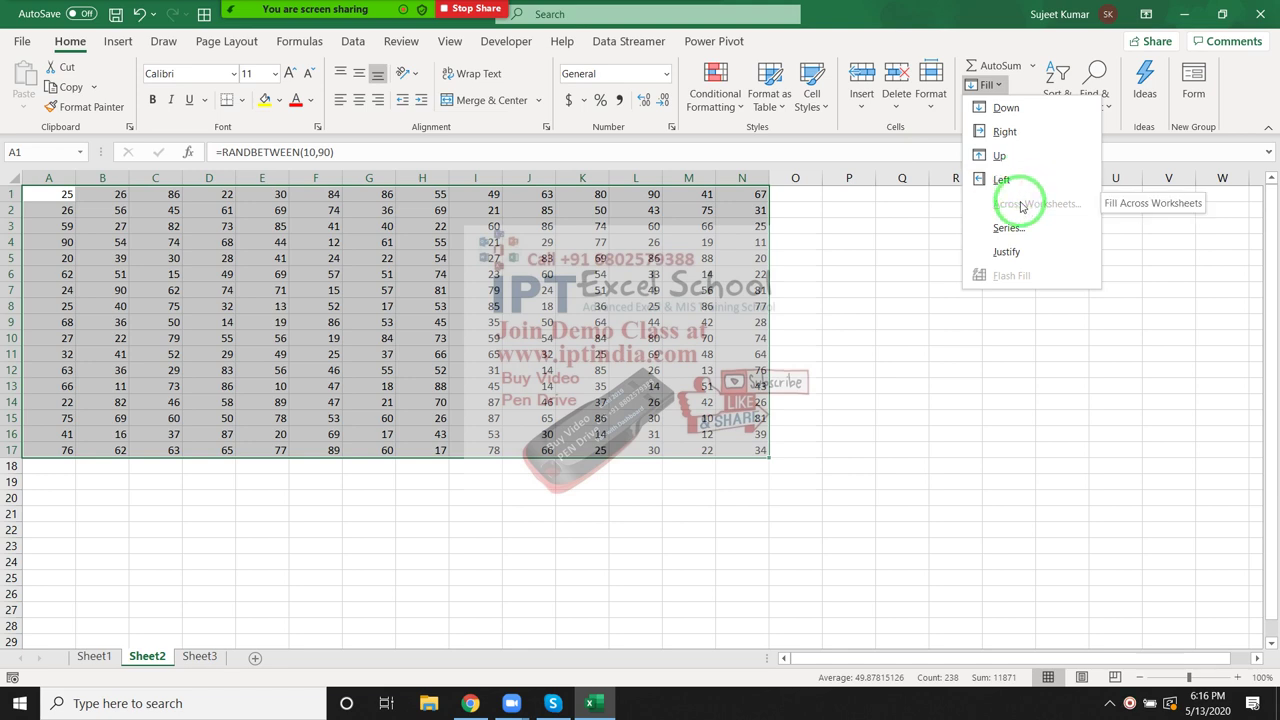
pyautogui.click(977, 329)
pyautogui.click(954, 310)
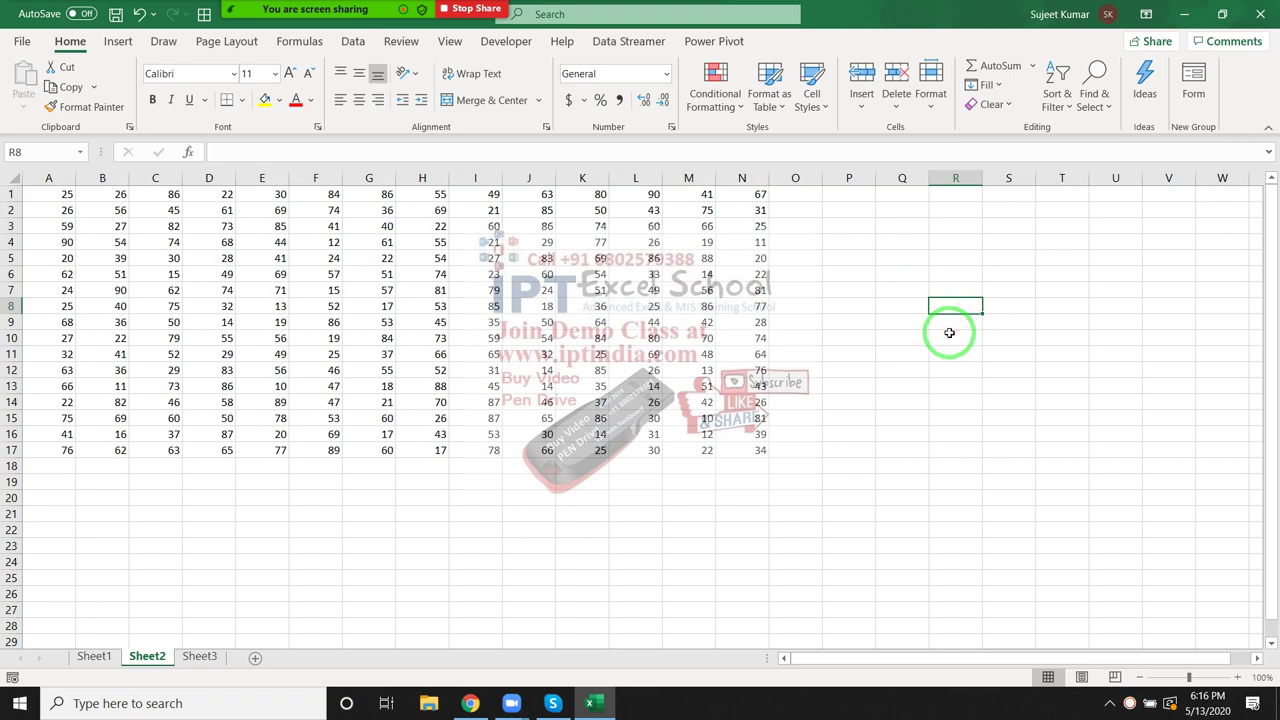
# Step: Move through Sheet1, Sheet2 and Sheet3, grouping Sheet2 with Sheet3
pyautogui.hotkey('ctrl', 'pageup')
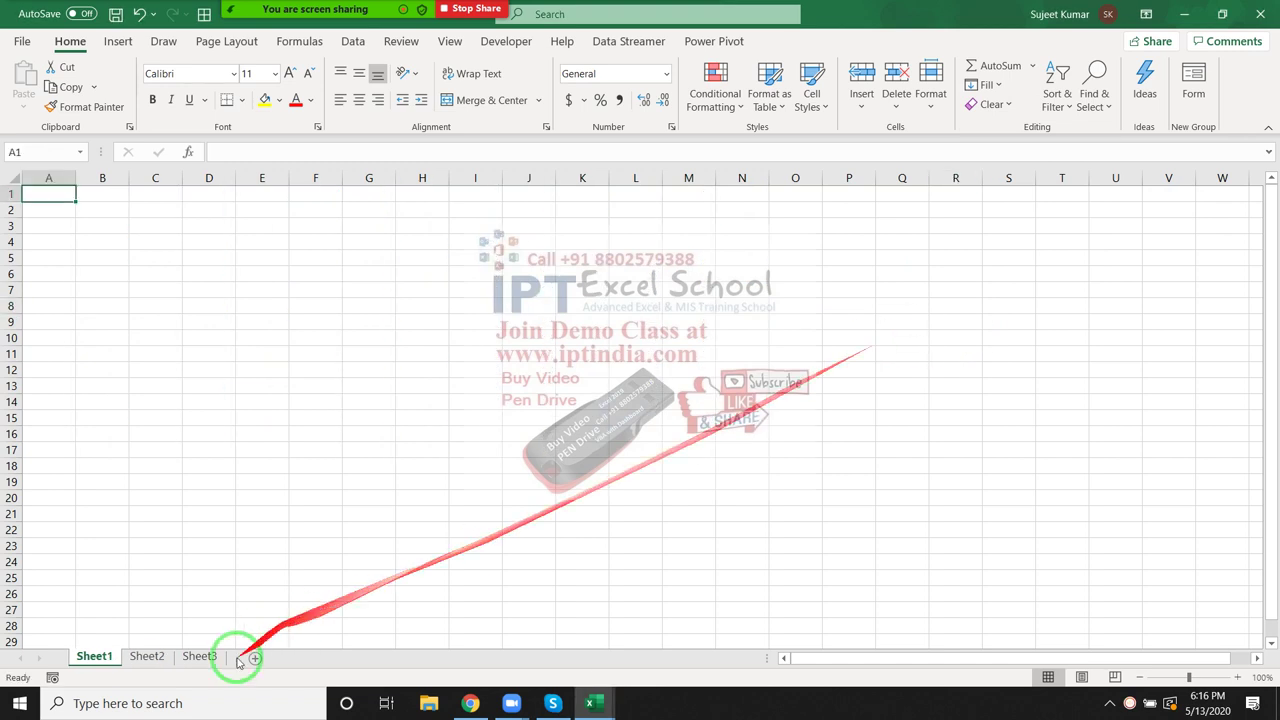
pyautogui.click(147, 657)
pyautogui.click(209, 640)
pyautogui.keyDown('ctrl'); pyautogui.click(201, 656); pyautogui.keyUp('ctrl')
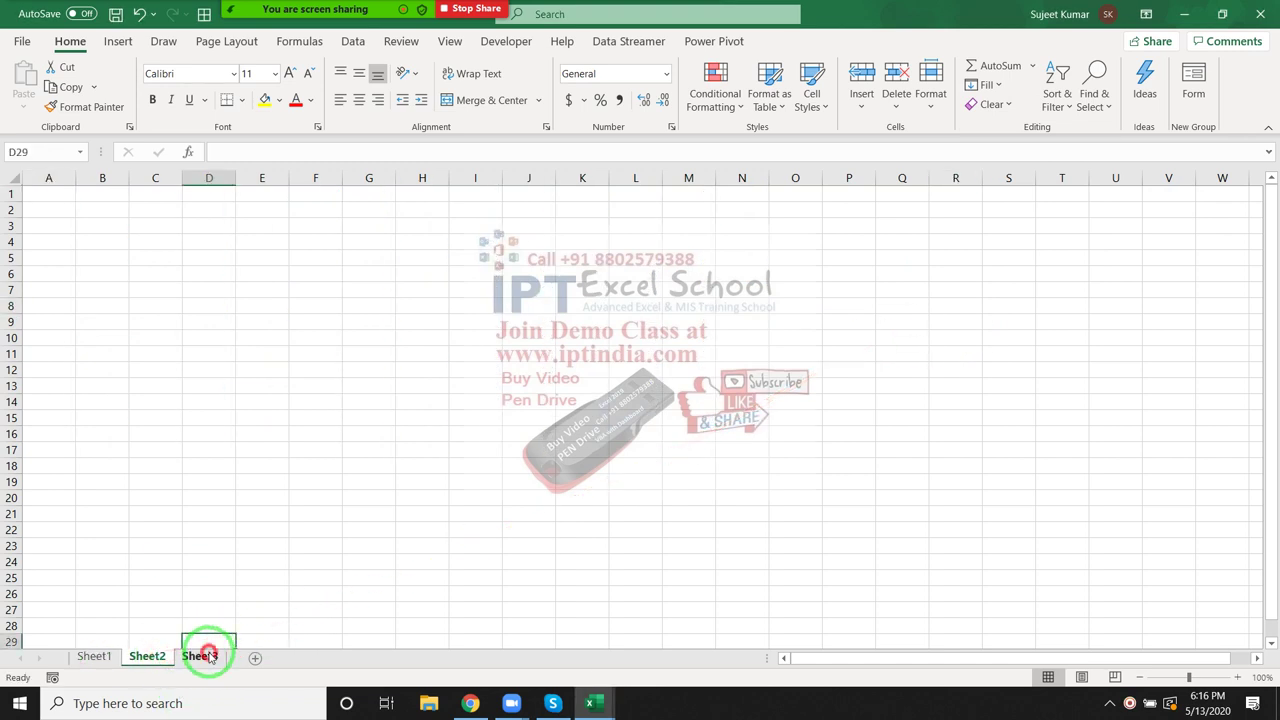
pyautogui.click(209, 656)
# Step: Add Sheet4, try grouping it with other sheets, then show Sheet1 alone
pyautogui.click(254, 657)
pyautogui.keyDown('ctrl'); pyautogui.click(95, 660); pyautogui.keyUp('ctrl')
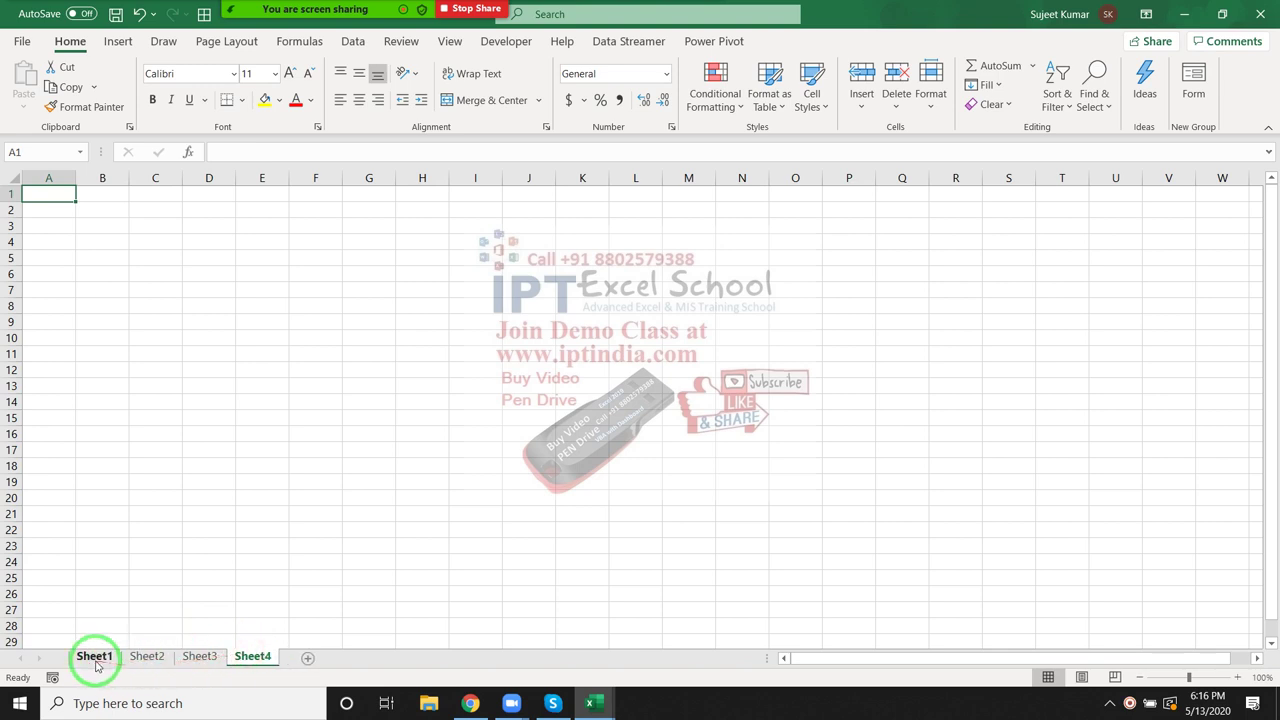
pyautogui.click(147, 656)
pyautogui.click(200, 656)
pyautogui.keyDown('ctrl'); pyautogui.click(245, 656); pyautogui.keyUp('ctrl')
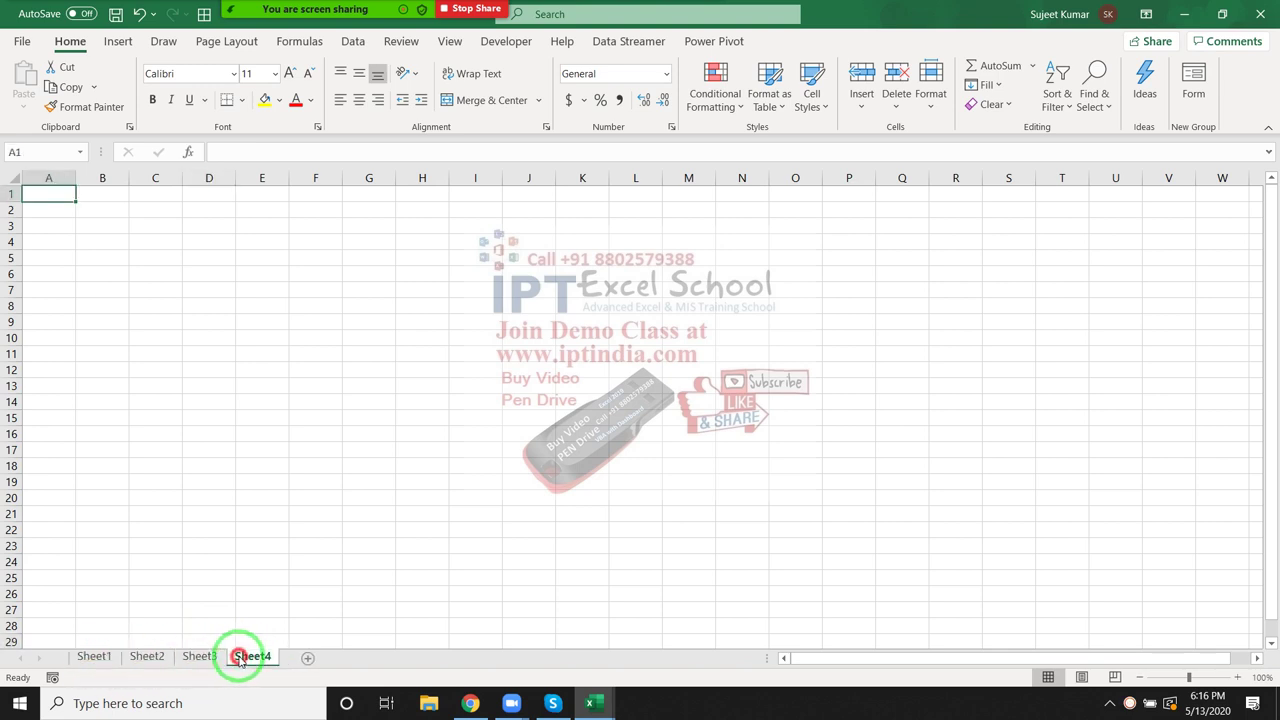
pyautogui.keyDown('ctrl'); pyautogui.click(172, 660); pyautogui.keyUp('ctrl')
pyautogui.keyDown('ctrl'); pyautogui.click(94, 660); pyautogui.keyUp('ctrl')
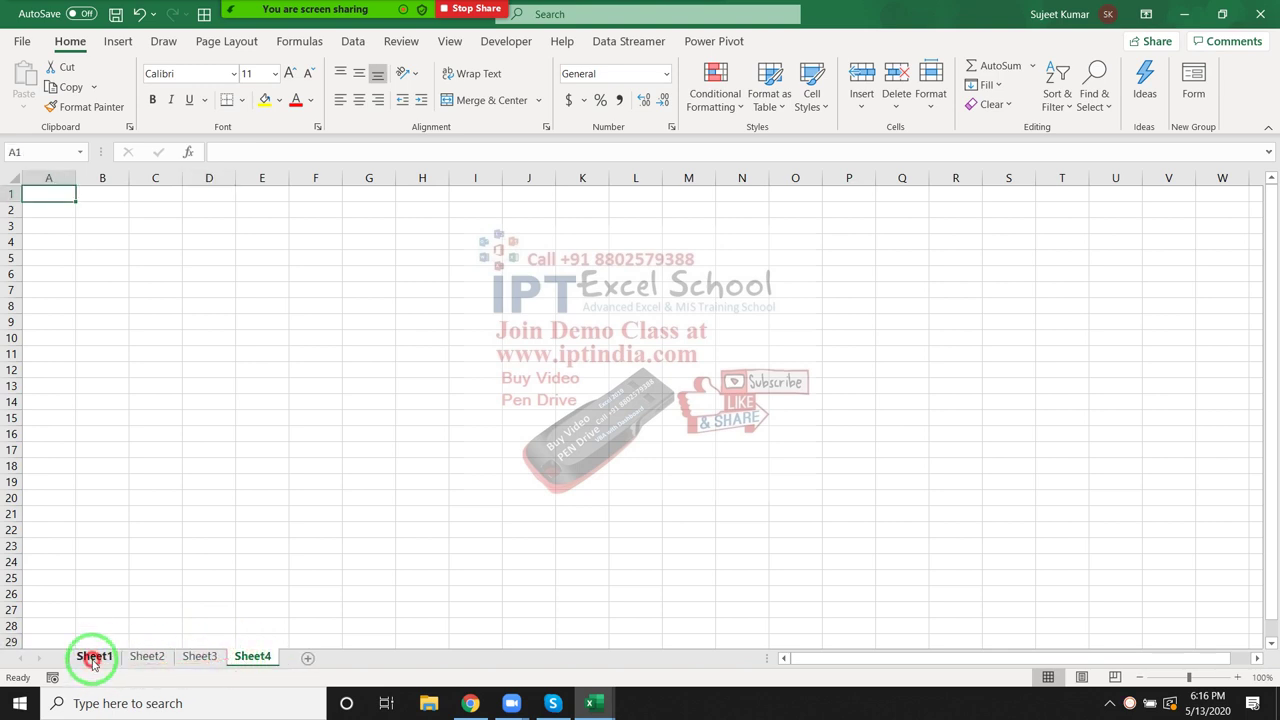
pyautogui.click(93, 658)
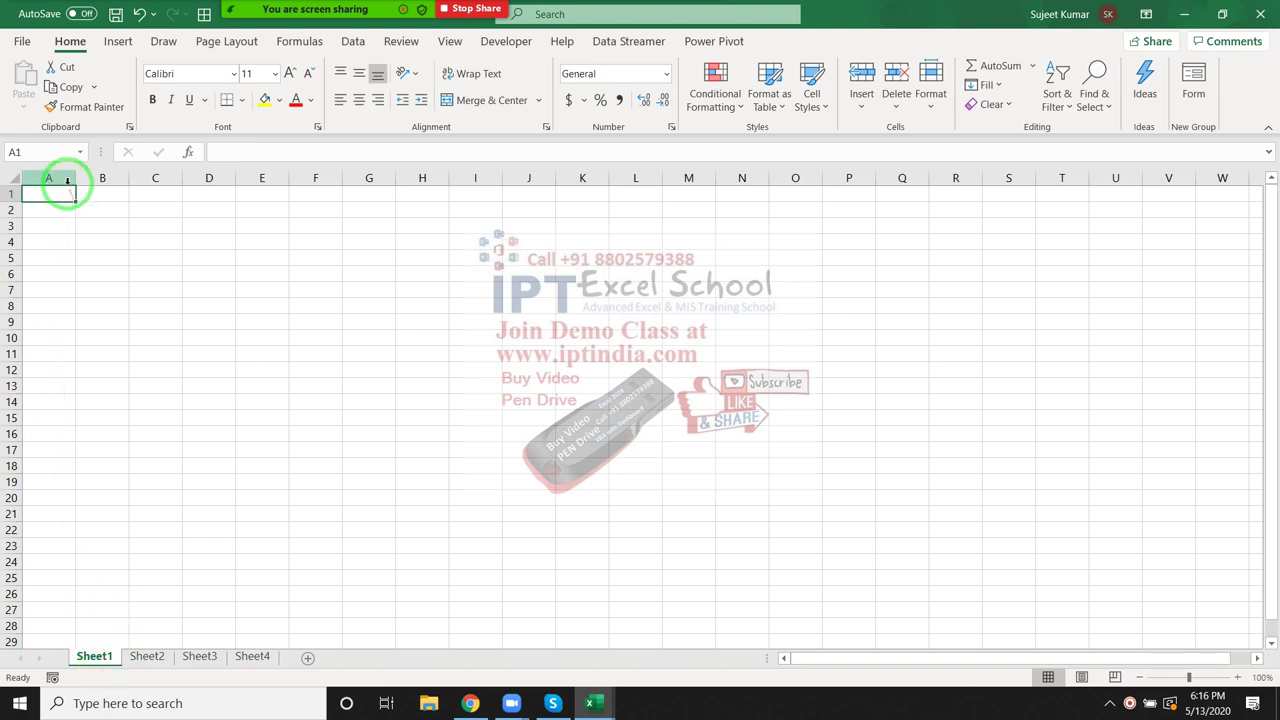
# Step: Type the Date label in A1 and today's date 5/13/2020 in B1 with Ctrl+;
pyautogui.write('DAte')
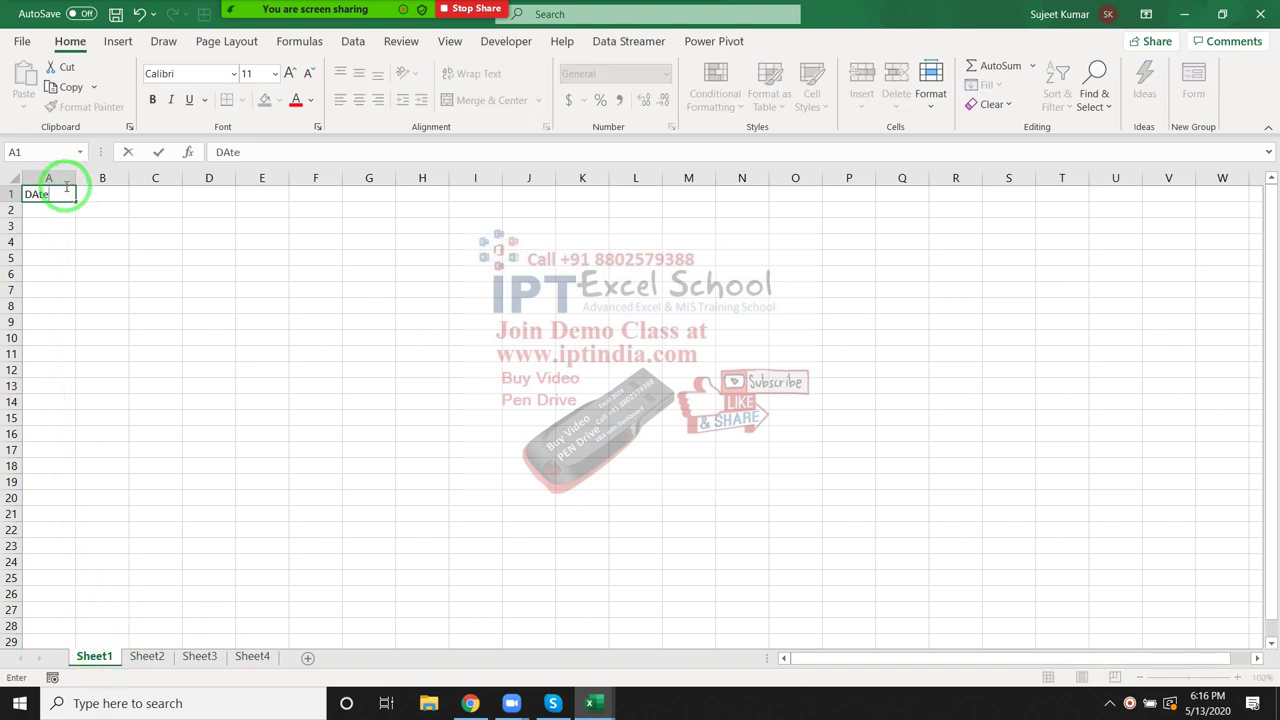
pyautogui.press('Tab')
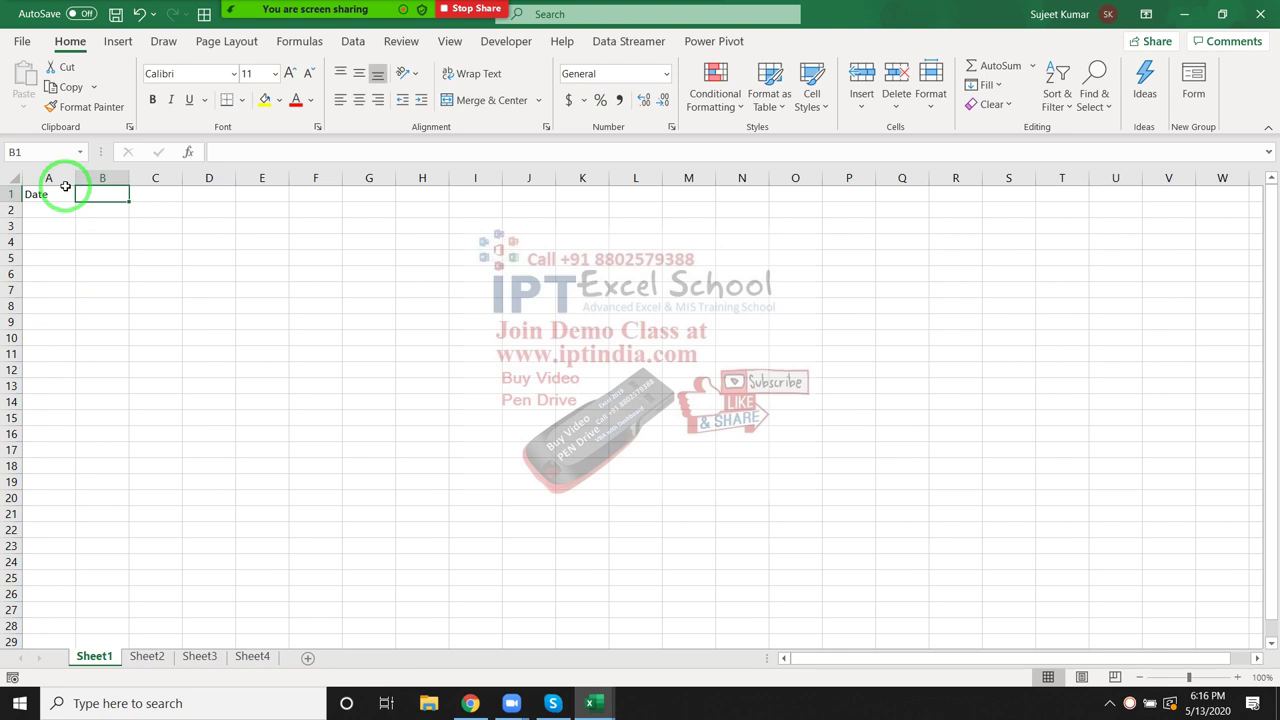
pyautogui.hotkey('ctrl', ';')
pyautogui.press('Return')
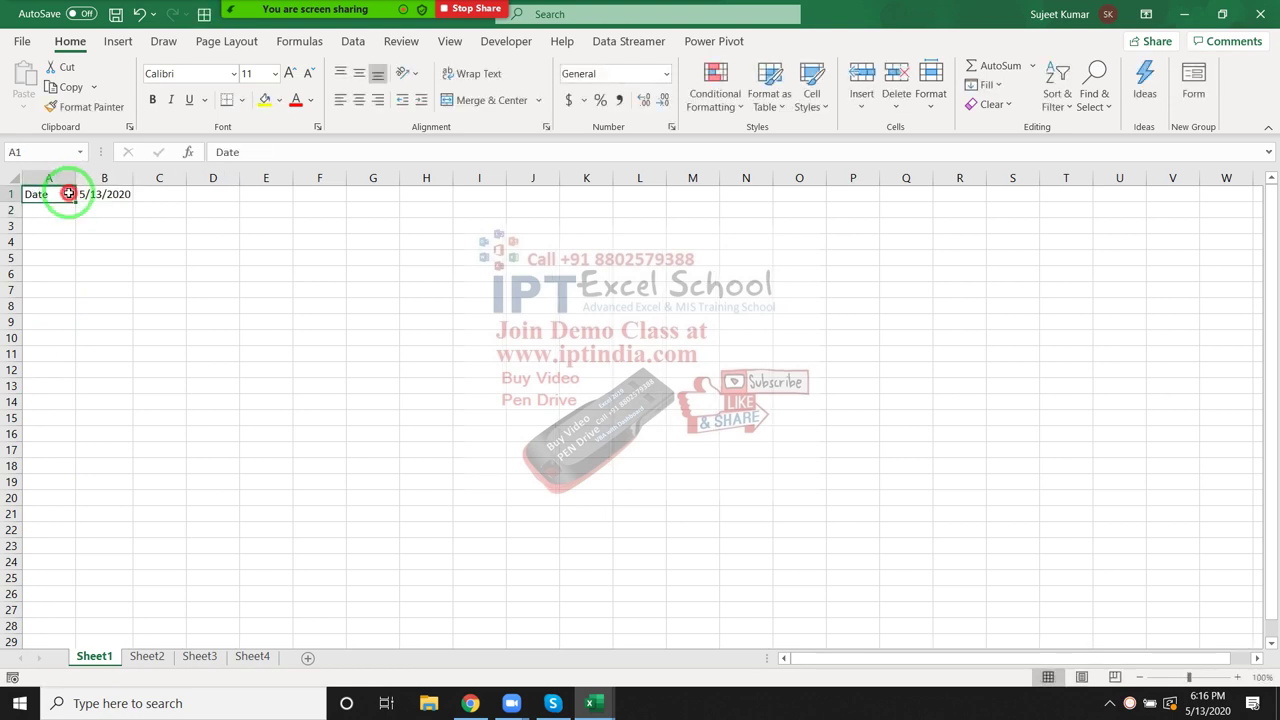
# Step: Copy the Date row A1:B1 and switch to Sheet2
pyautogui.moveTo(65, 190); pyautogui.dragTo(104, 194)
pyautogui.hotkey('ctrl', 'c')
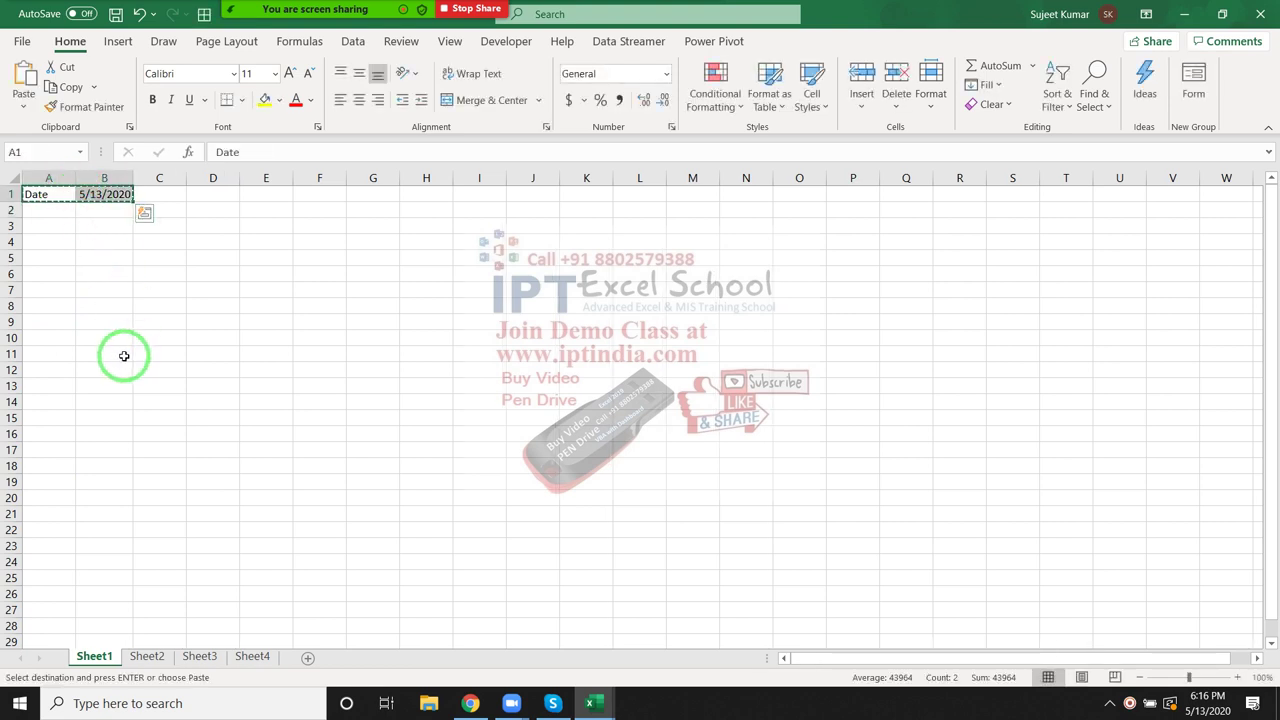
pyautogui.click(158, 659)
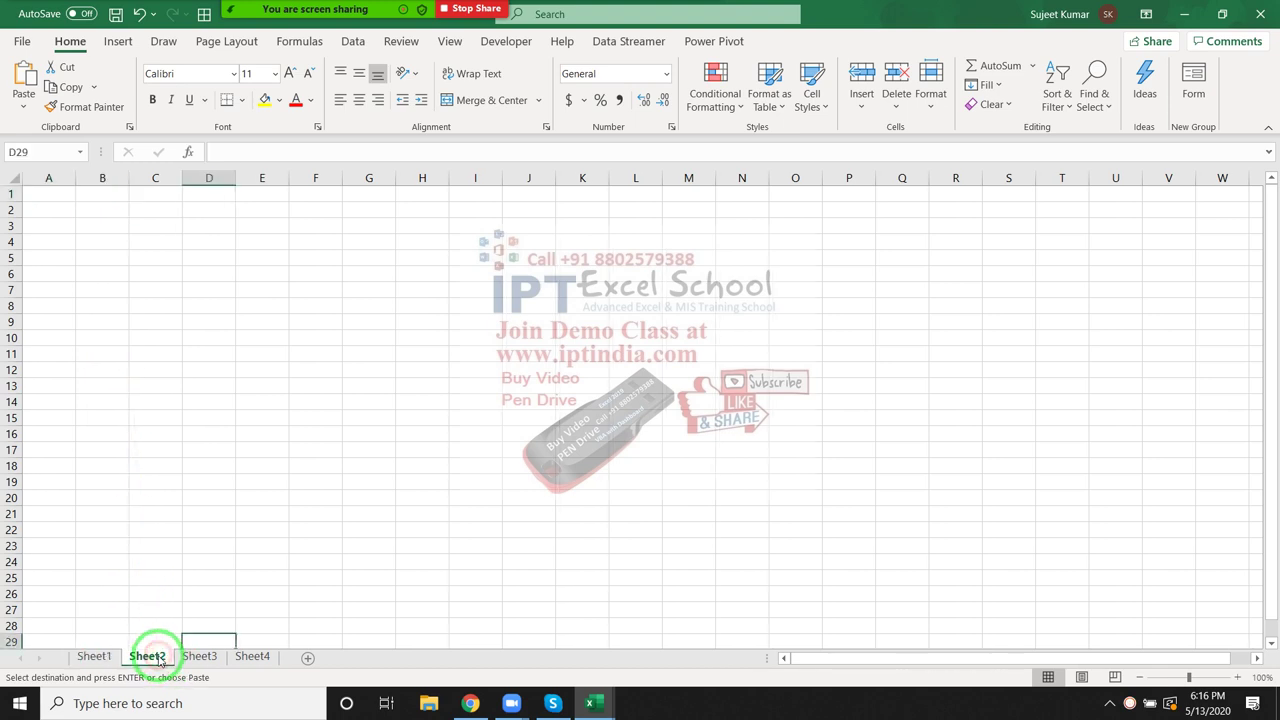
# Step: Paste the Date row into A1 of grouped Sheet2–Sheet4 and autofit column B
pyautogui.click(57, 180)
pyautogui.click(59, 194)
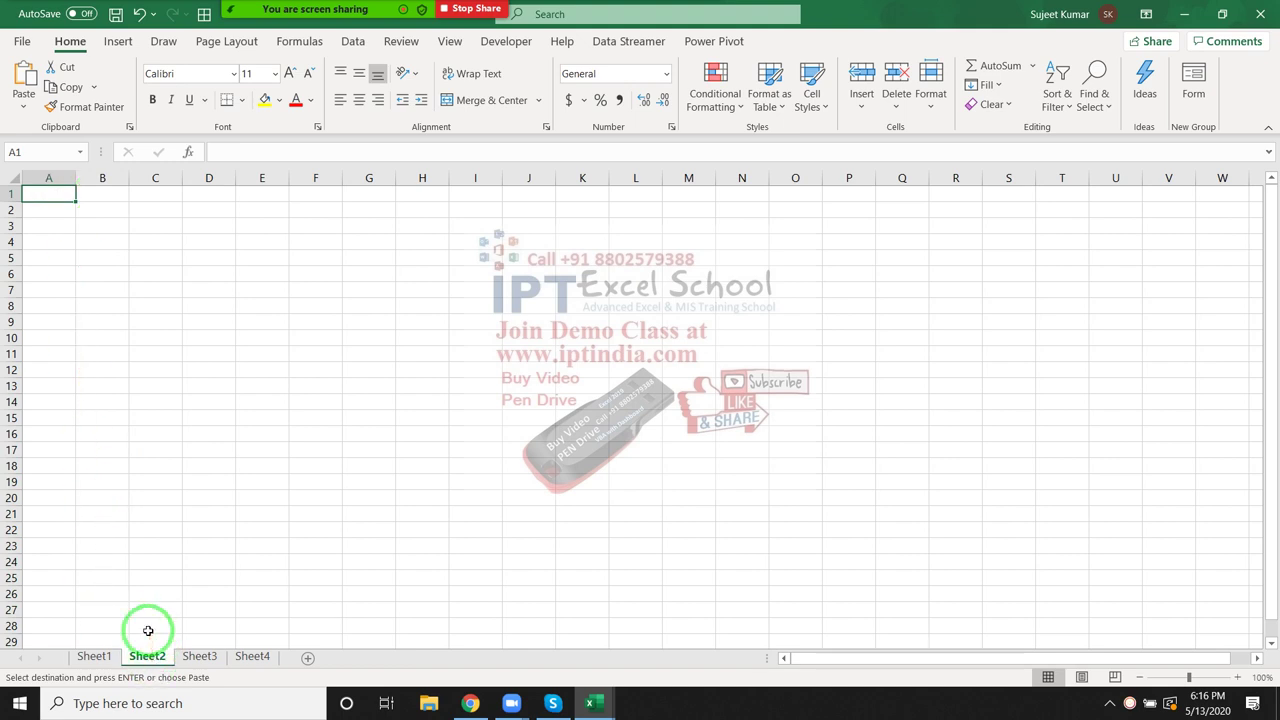
pyautogui.keyDown('shift'); pyautogui.click(251, 656); pyautogui.keyUp('shift')
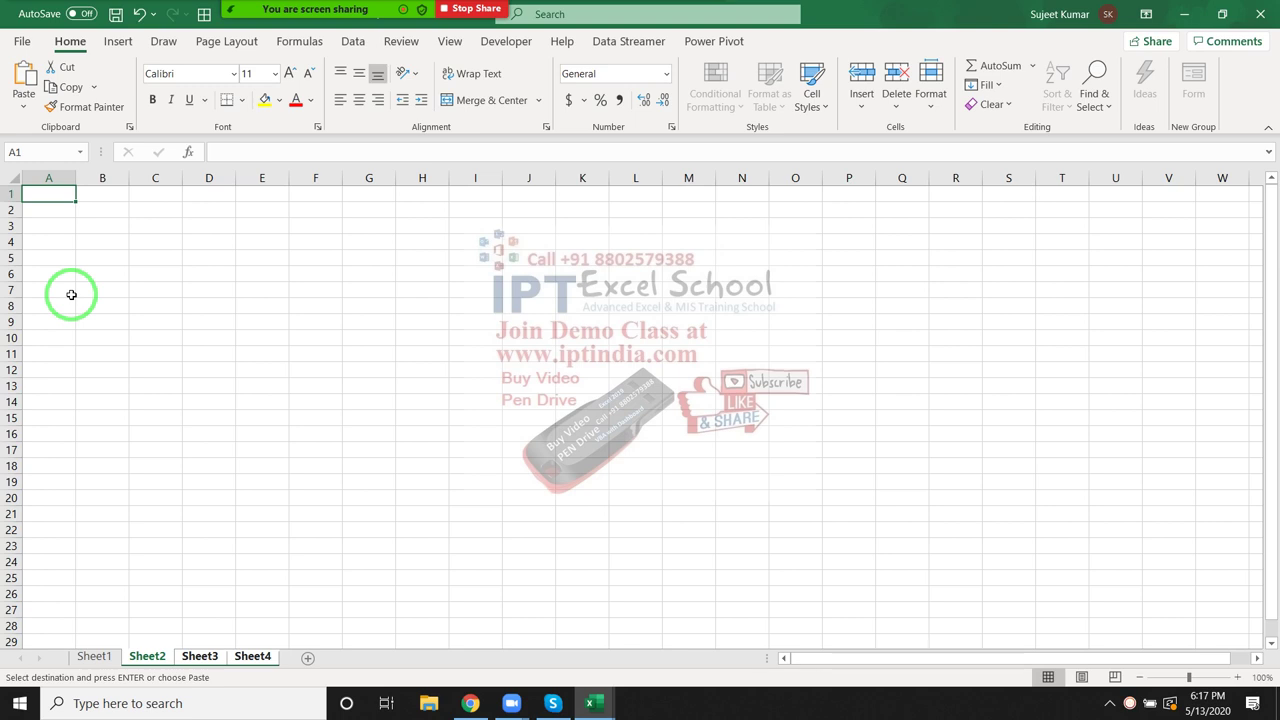
pyautogui.hotkey('ctrl', 'v')
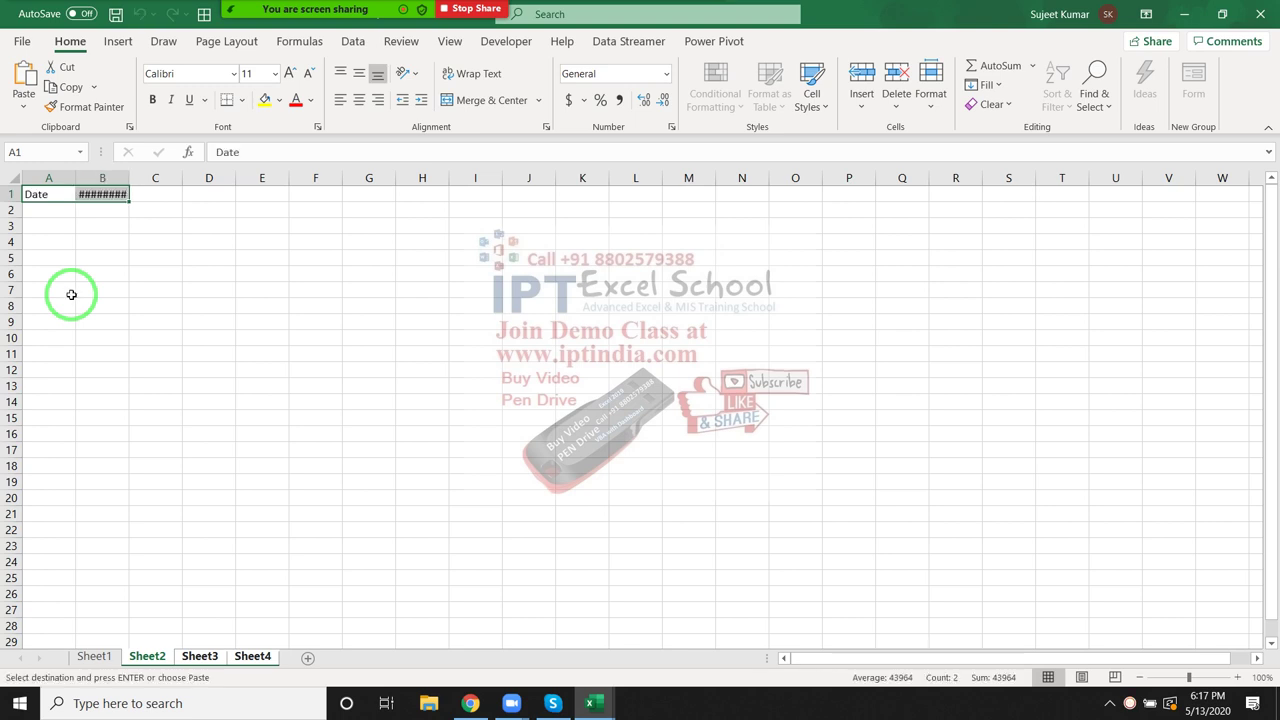
pyautogui.click(102, 224)
pyautogui.doubleClick(129, 189)
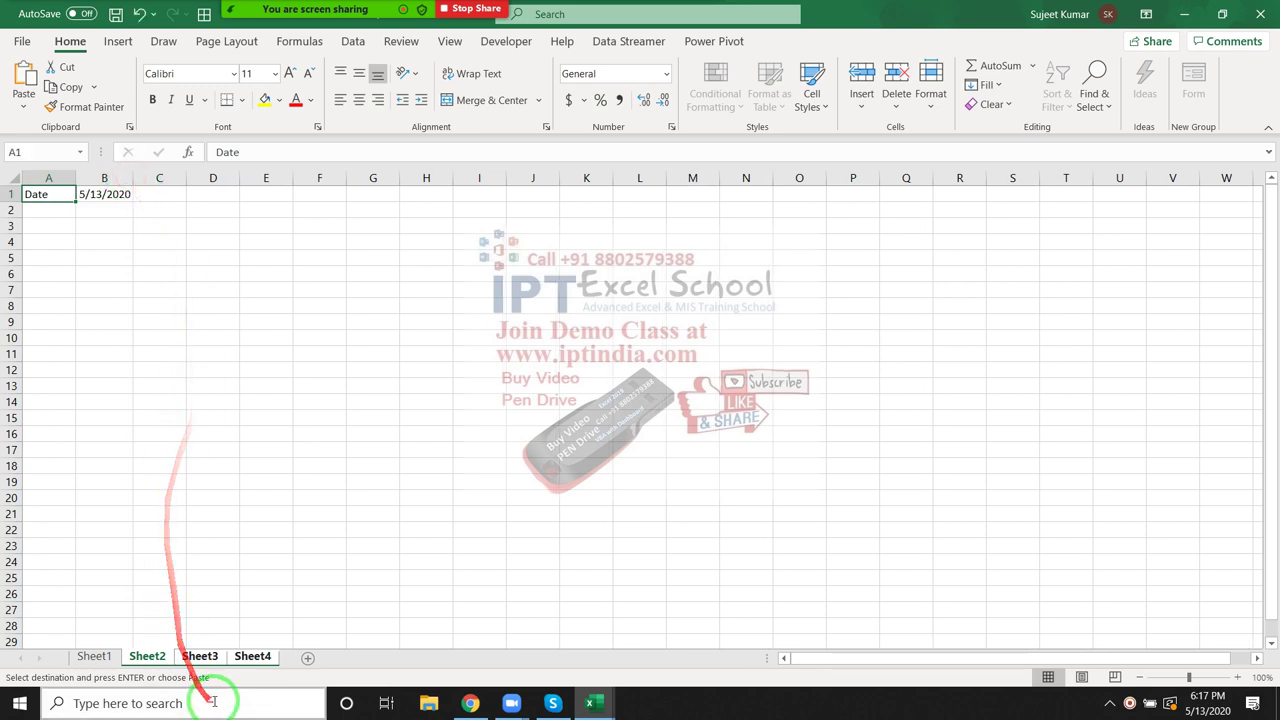
# Step: Check the pasted date on Sheet3 and Sheet4, then return to Sheet1 and cancel the copy
pyautogui.click(203, 658)
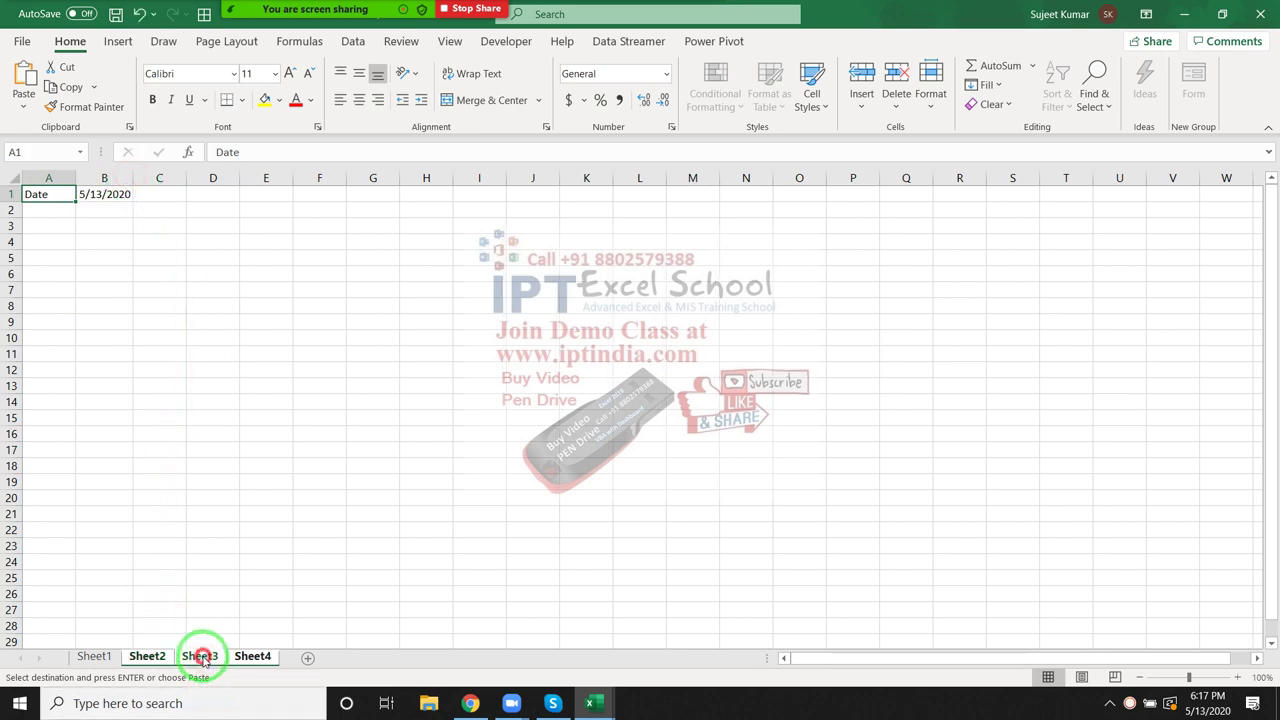
pyautogui.keyDown('ctrl'); pyautogui.click(252, 657); pyautogui.keyUp('ctrl')
pyautogui.keyDown('ctrl'); pyautogui.click(102, 656); pyautogui.keyUp('ctrl')
pyautogui.click(102, 656)
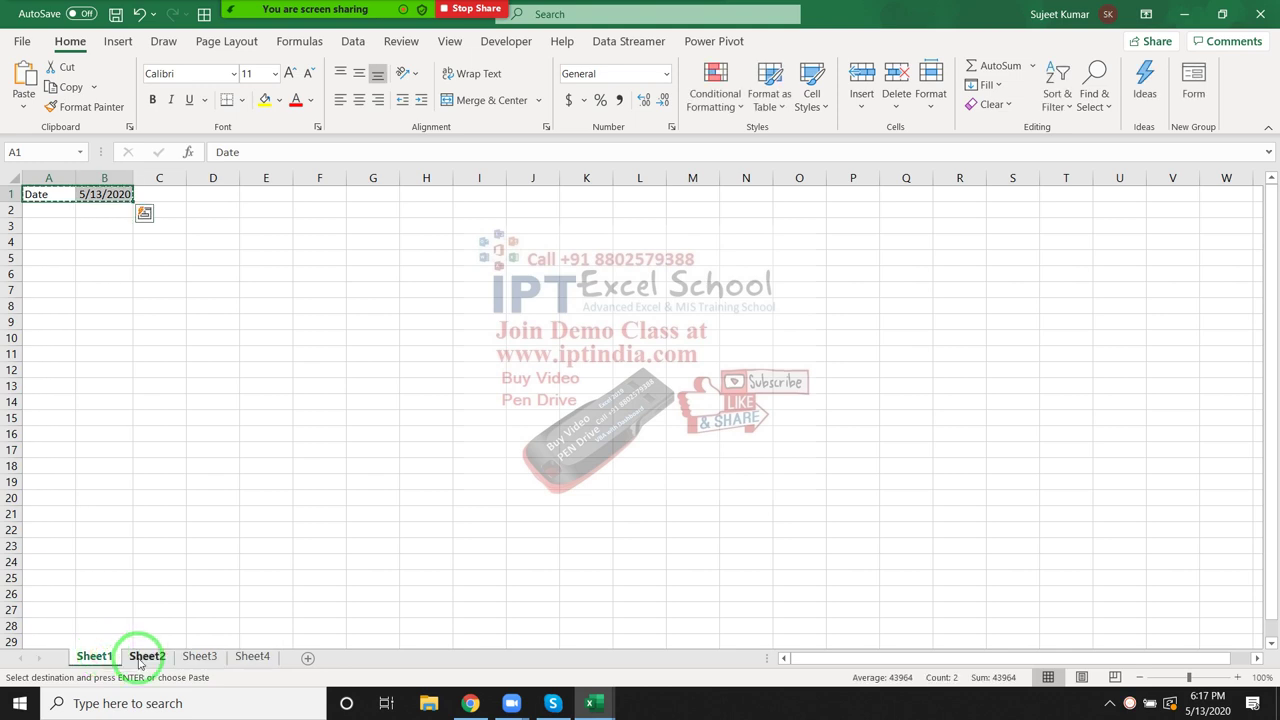
pyautogui.click(250, 658)
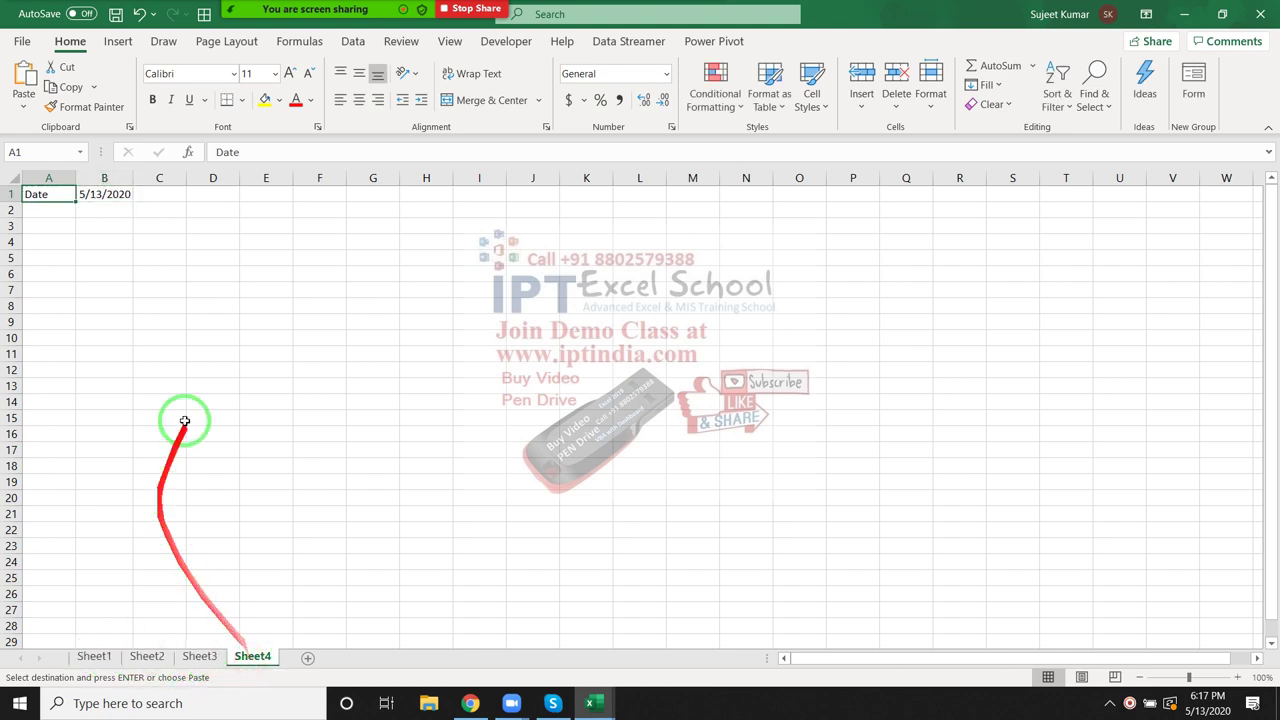
pyautogui.click(96, 656)
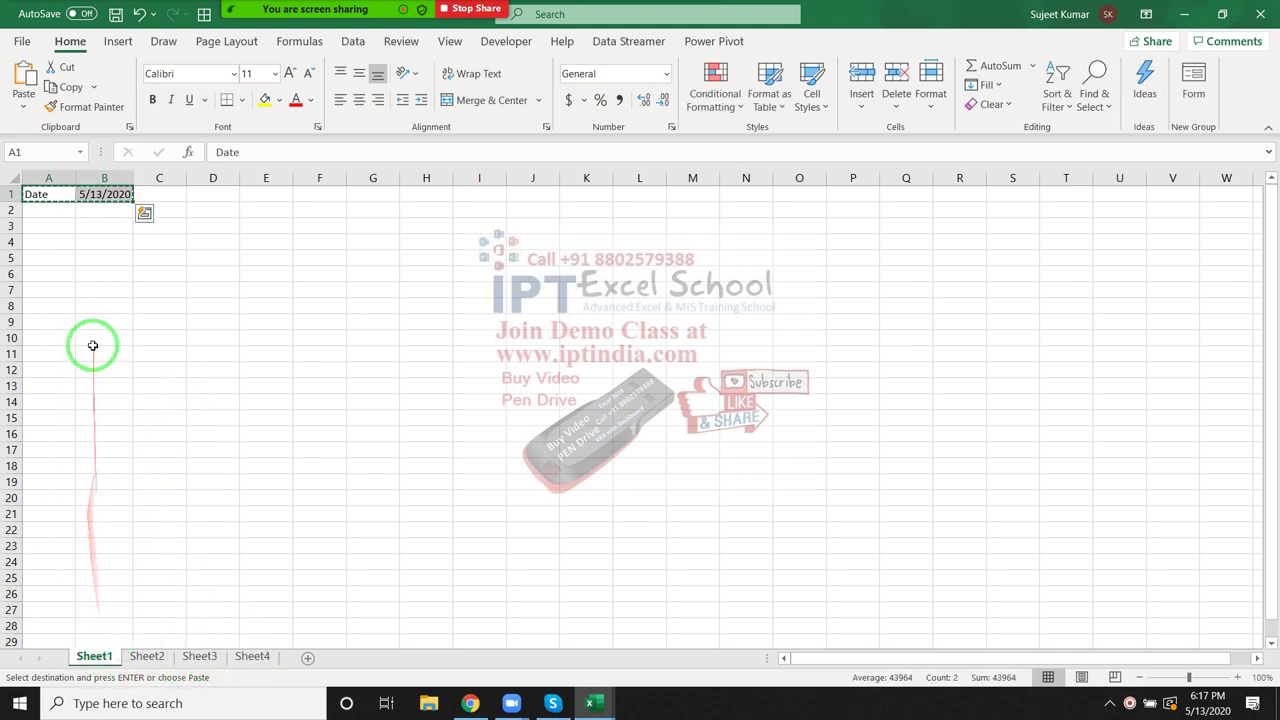
pyautogui.press('Escape')
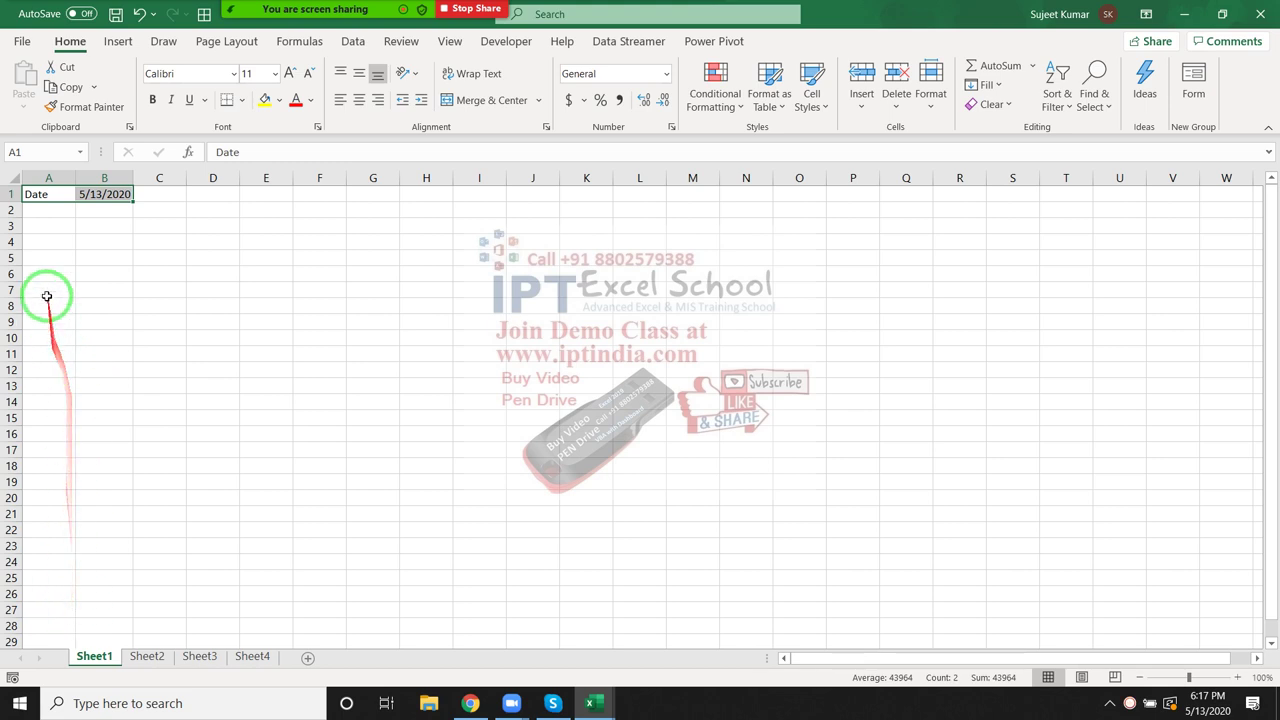
pyautogui.click(44, 256)
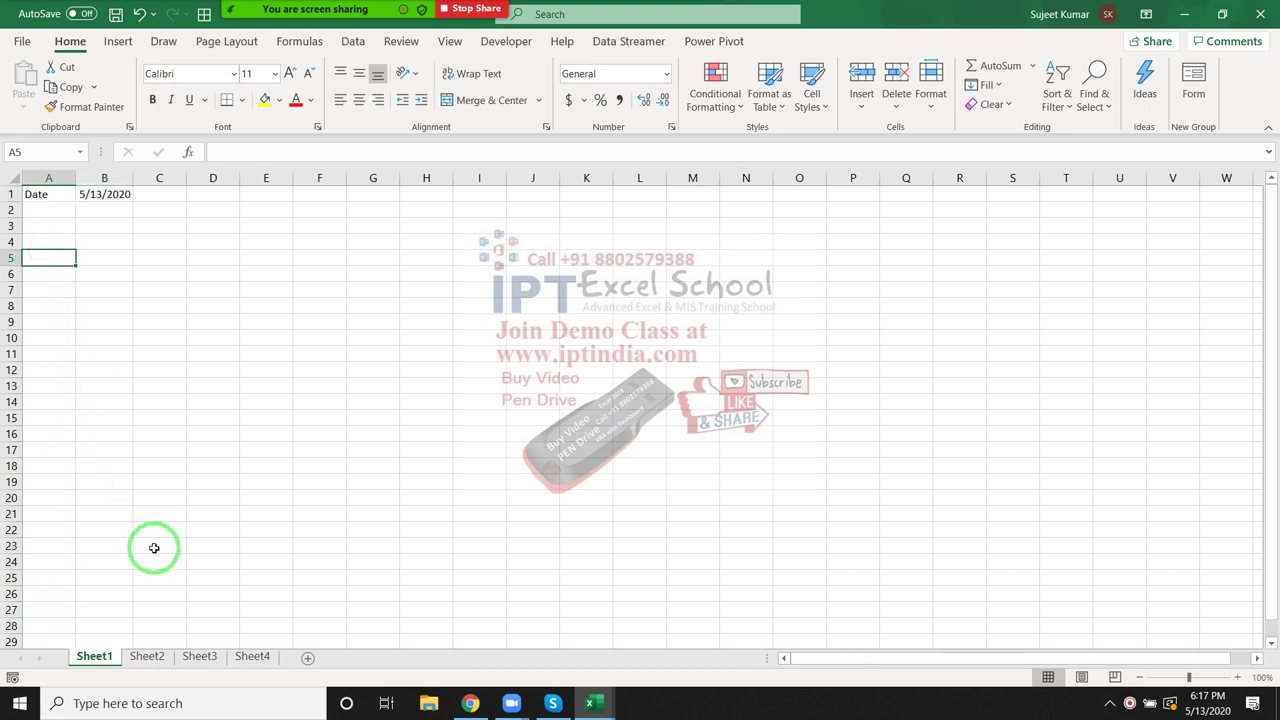
# Step: Group all four sheets and enter the label 'Time' in A5
pyautogui.keyDown('shift'); pyautogui.click(270, 662); pyautogui.keyUp('shift')
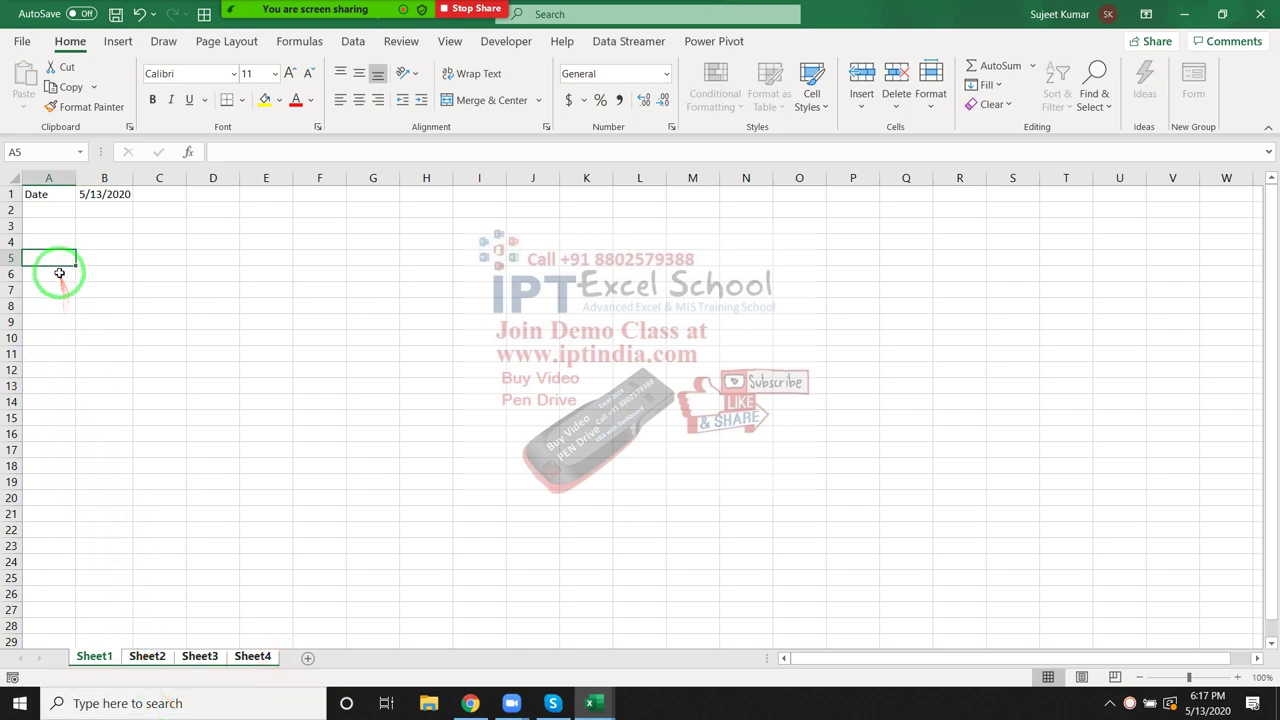
pyautogui.moveTo(59, 288); pyautogui.dragTo(54, 209)
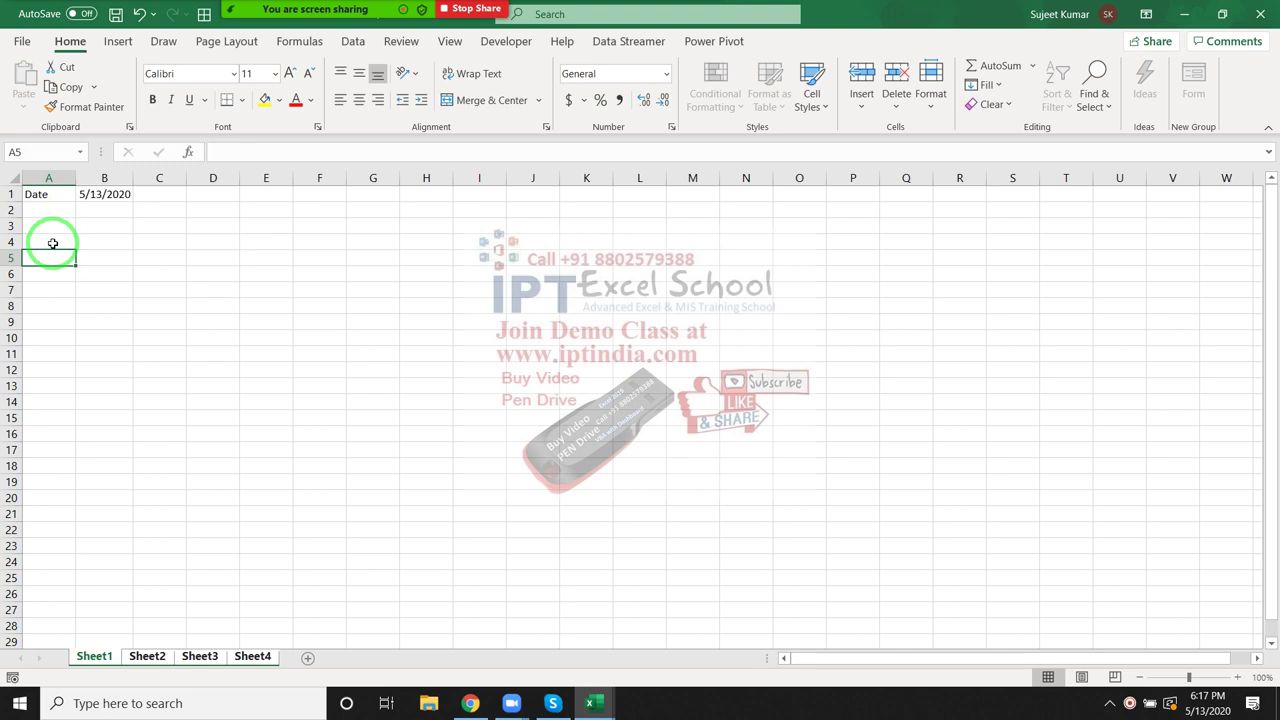
pyautogui.write('Time')
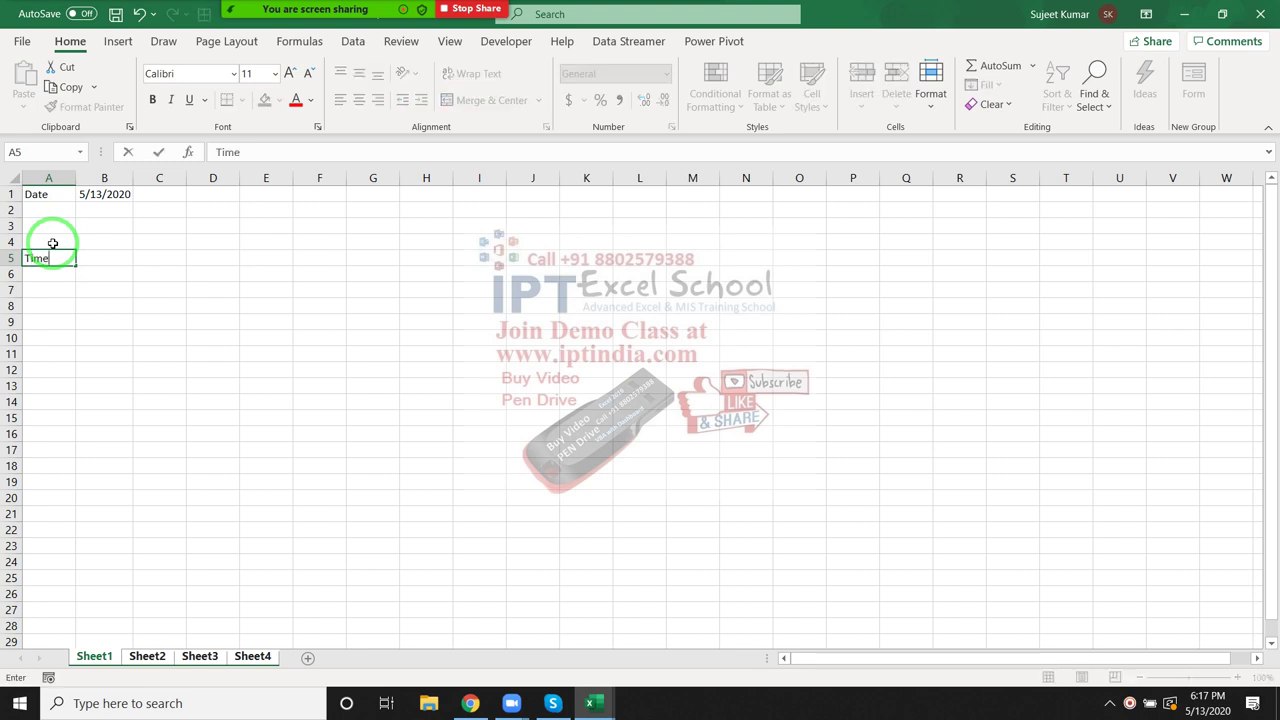
pyautogui.press('Return')
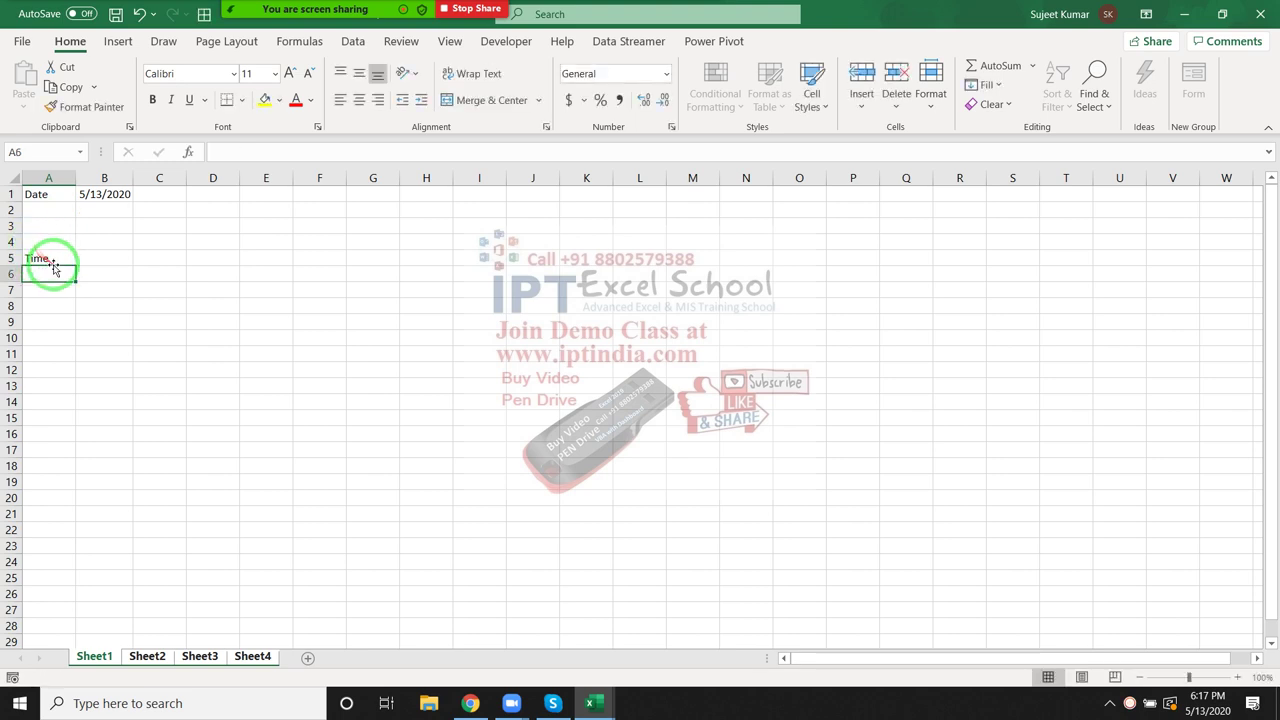
# Step: Insert the current time 6:17 PM in B5 with Ctrl+Shift+; and select A5:B5
pyautogui.click(60, 258)
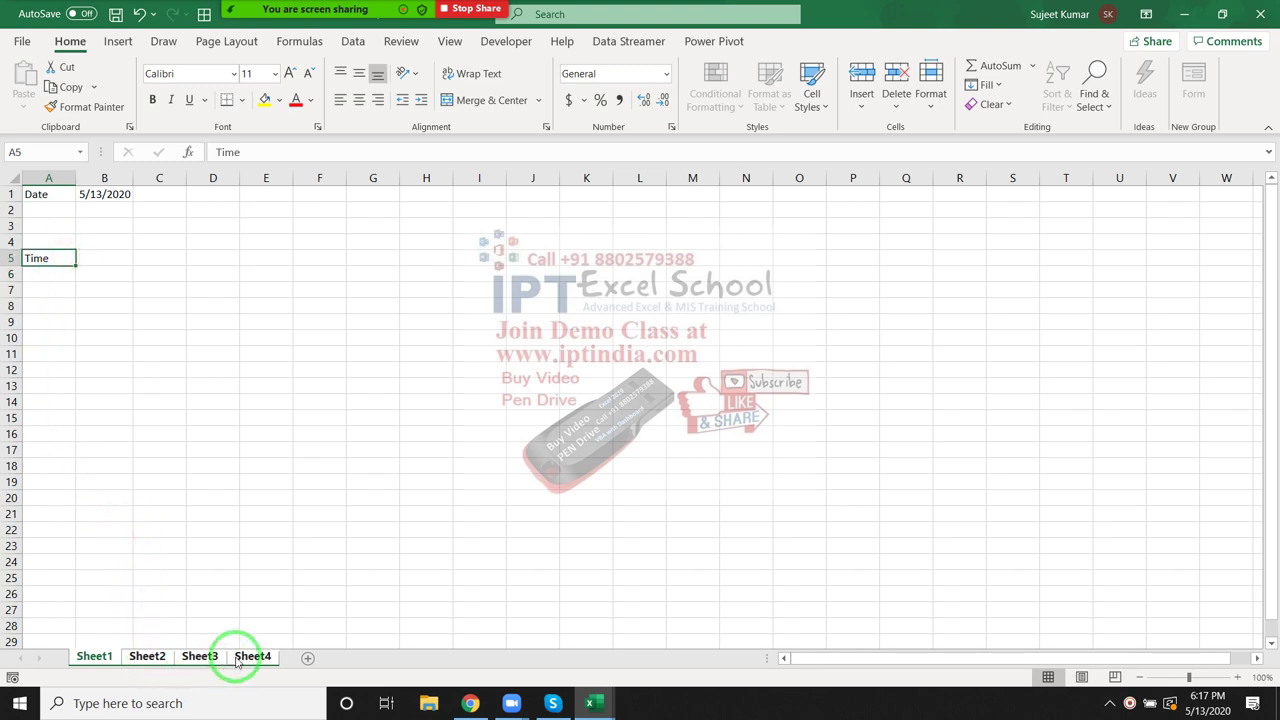
pyautogui.click(114, 255)
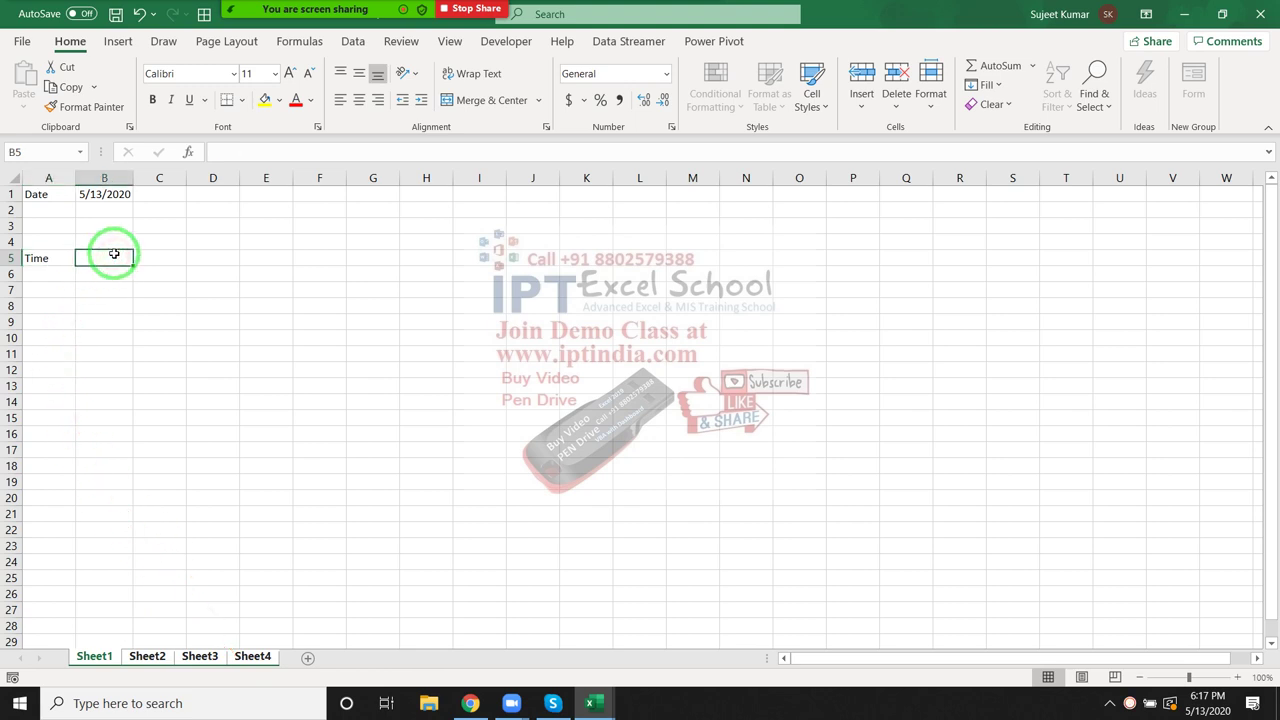
pyautogui.hotkey('ctrl', ';')
pyautogui.press('Escape')
pyautogui.hotkey('ctrl', 'shift', ';')
pyautogui.press('Return')
pyautogui.moveTo(54, 260); pyautogui.dragTo(100, 260)
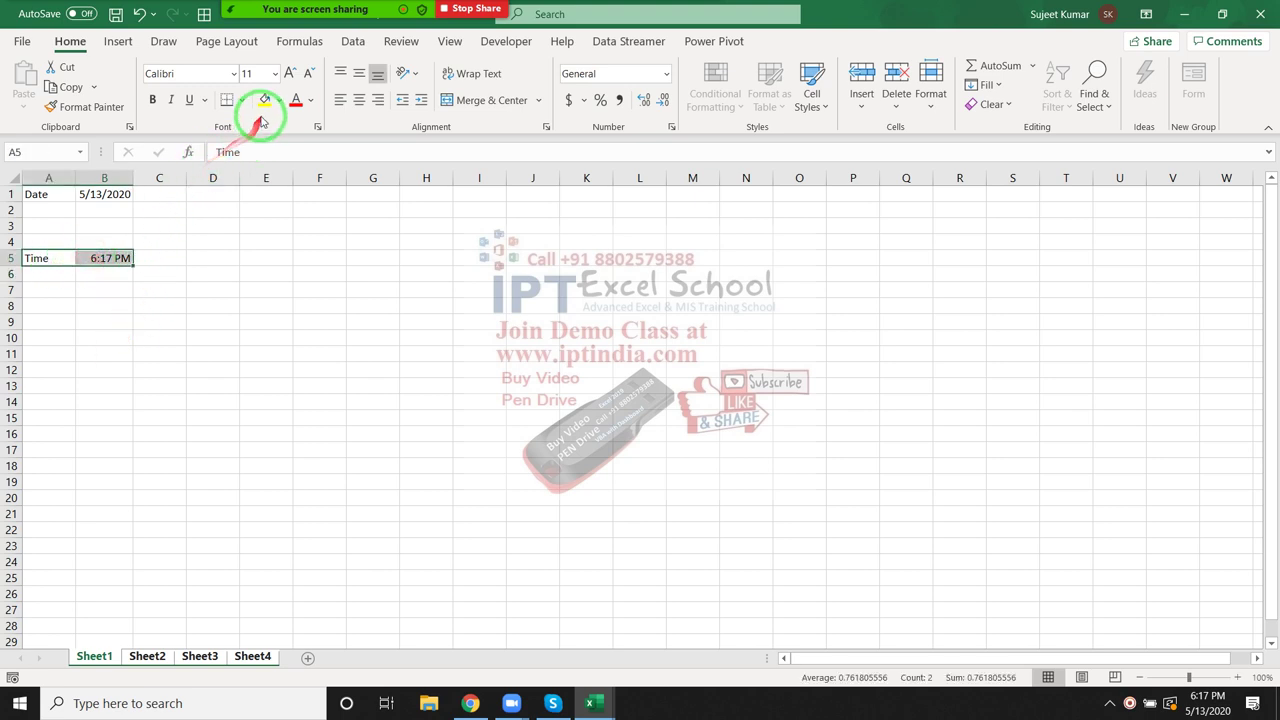
# Step: Verify the Time row on Sheet2 and Sheet3, then return to Sheet1
pyautogui.click(147, 656)
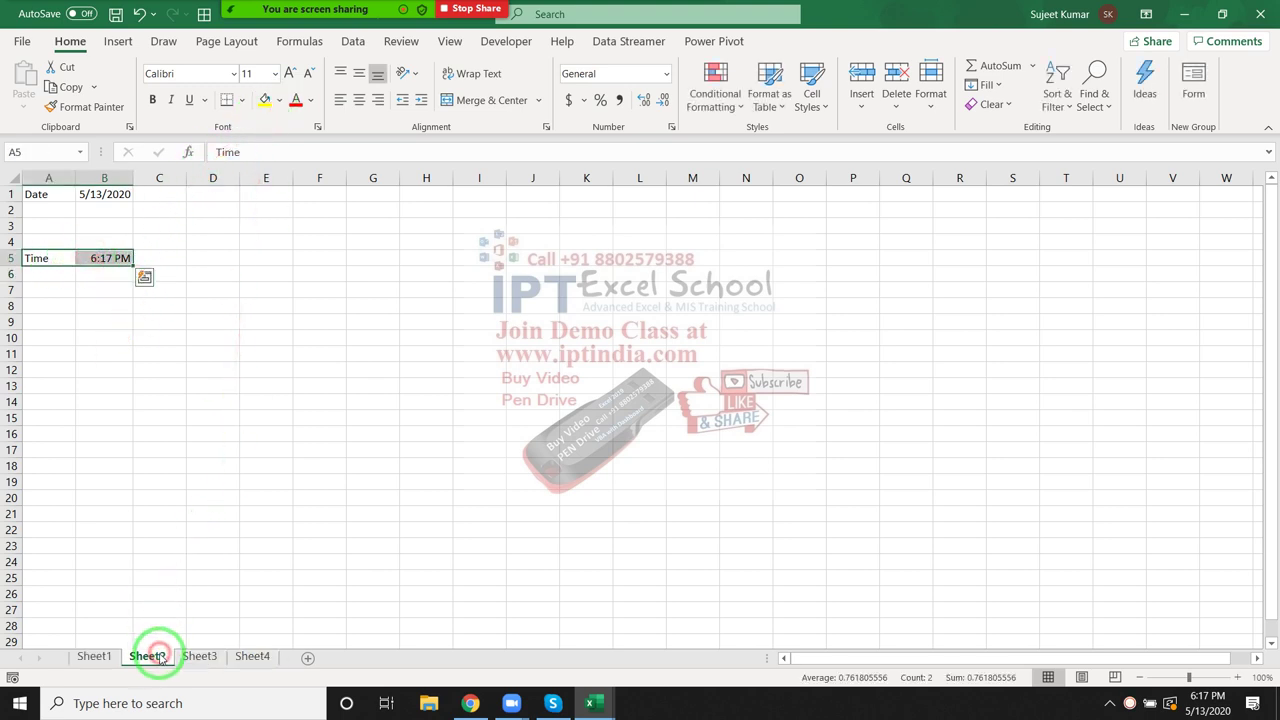
pyautogui.click(199, 656)
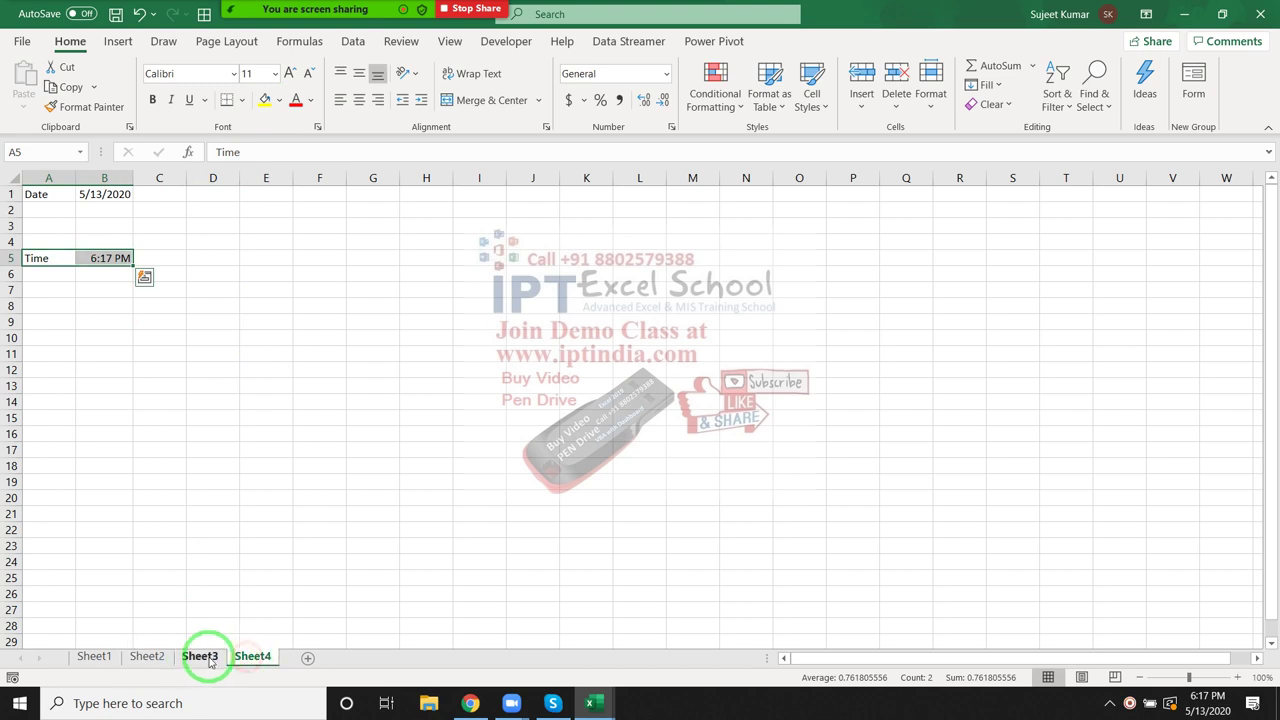
pyautogui.keyDown('ctrl'); pyautogui.click(163, 656); pyautogui.keyUp('ctrl')
pyautogui.click(100, 656)
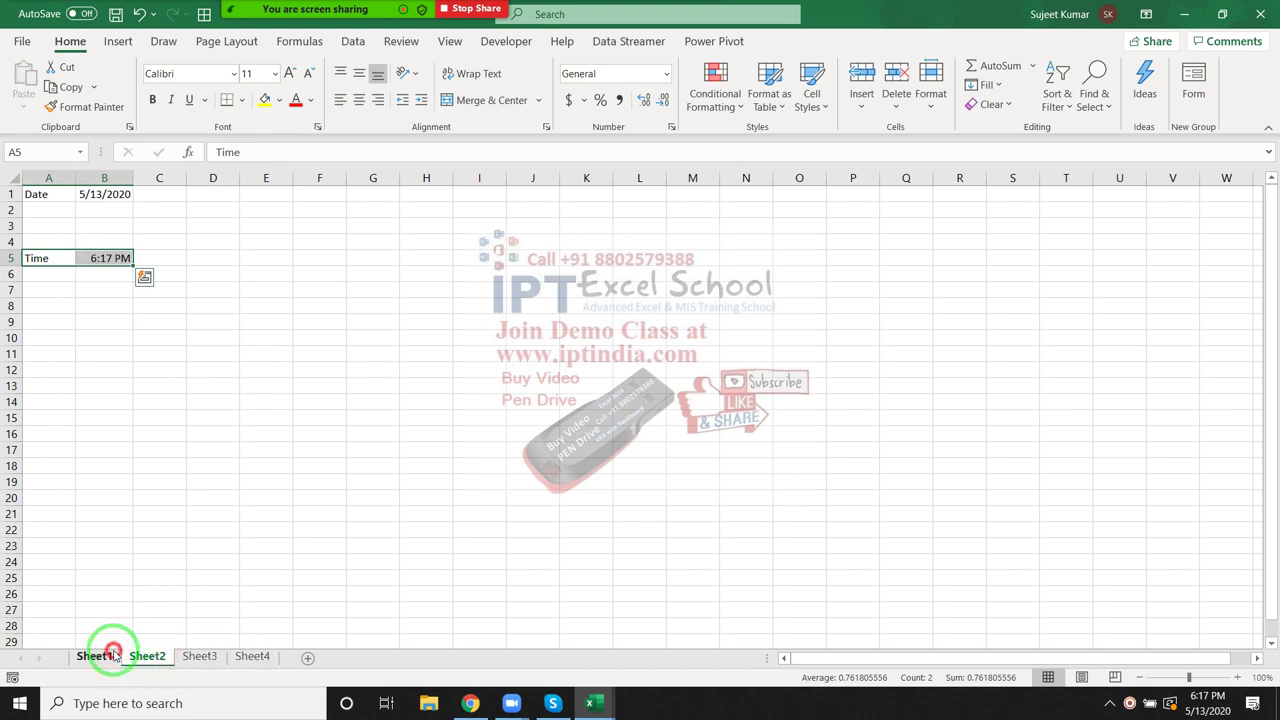
# Step: Give A5:B5 a yellow fill on Sheet1 and regroup all four sheets
pyautogui.click(306, 20)
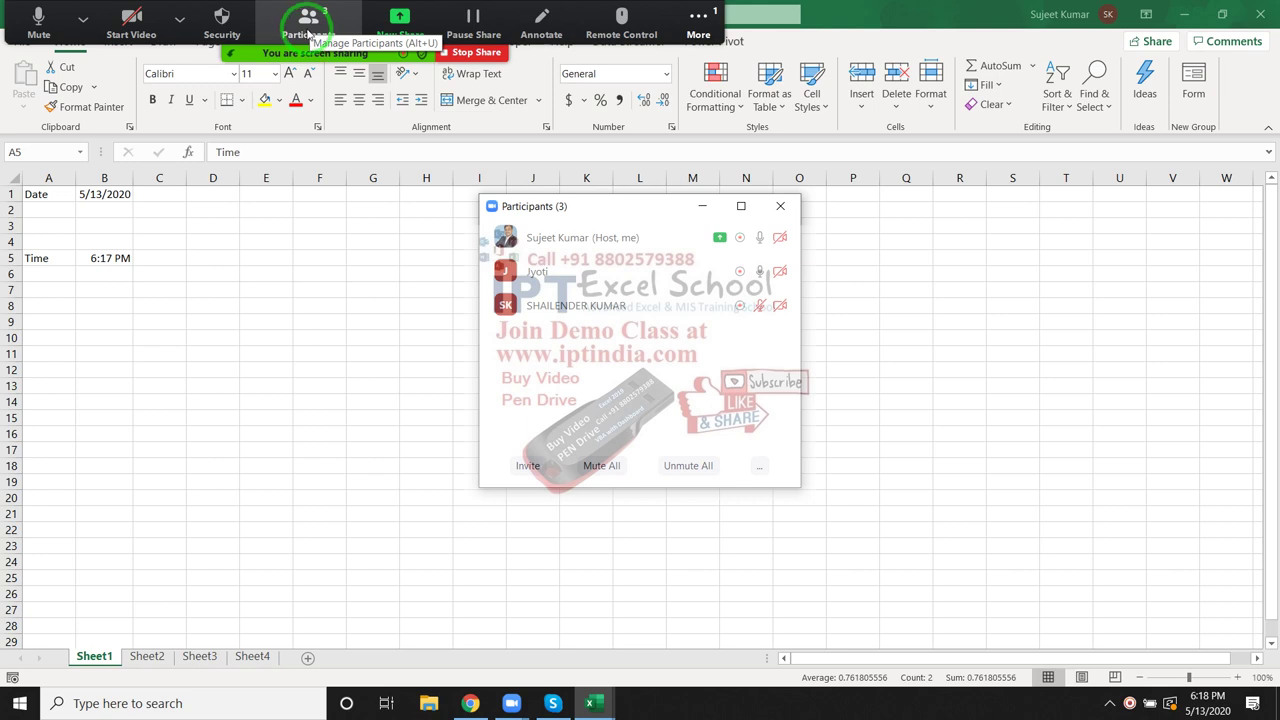
pyautogui.click(780, 206)
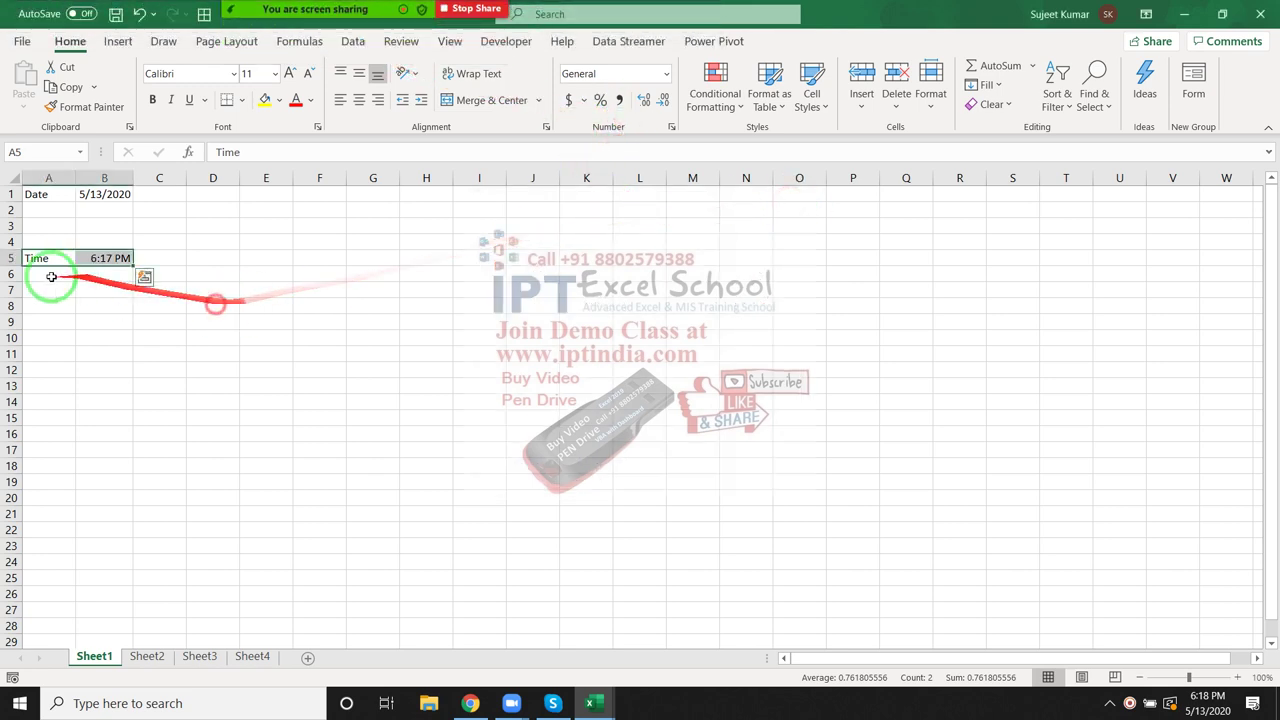
pyautogui.moveTo(40, 260); pyautogui.dragTo(104, 260)
pyautogui.click(266, 101)
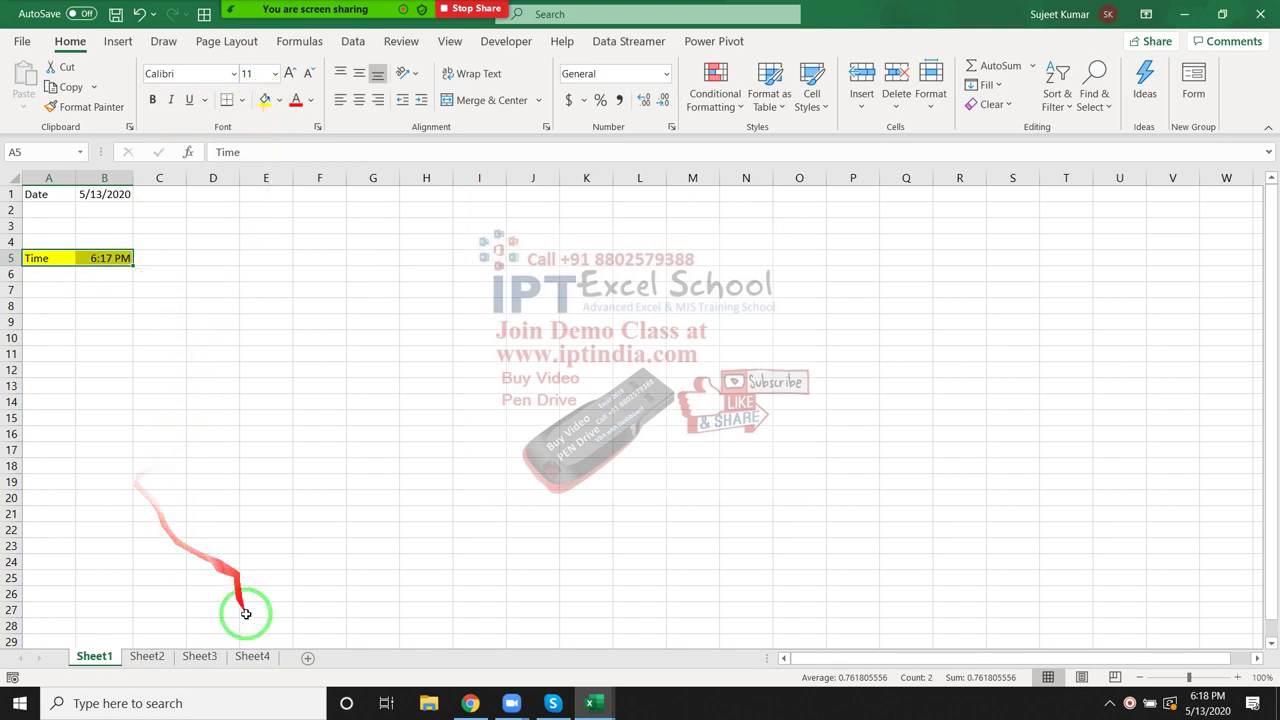
pyautogui.keyDown('shift'); pyautogui.click(262, 655); pyautogui.keyUp('shift')
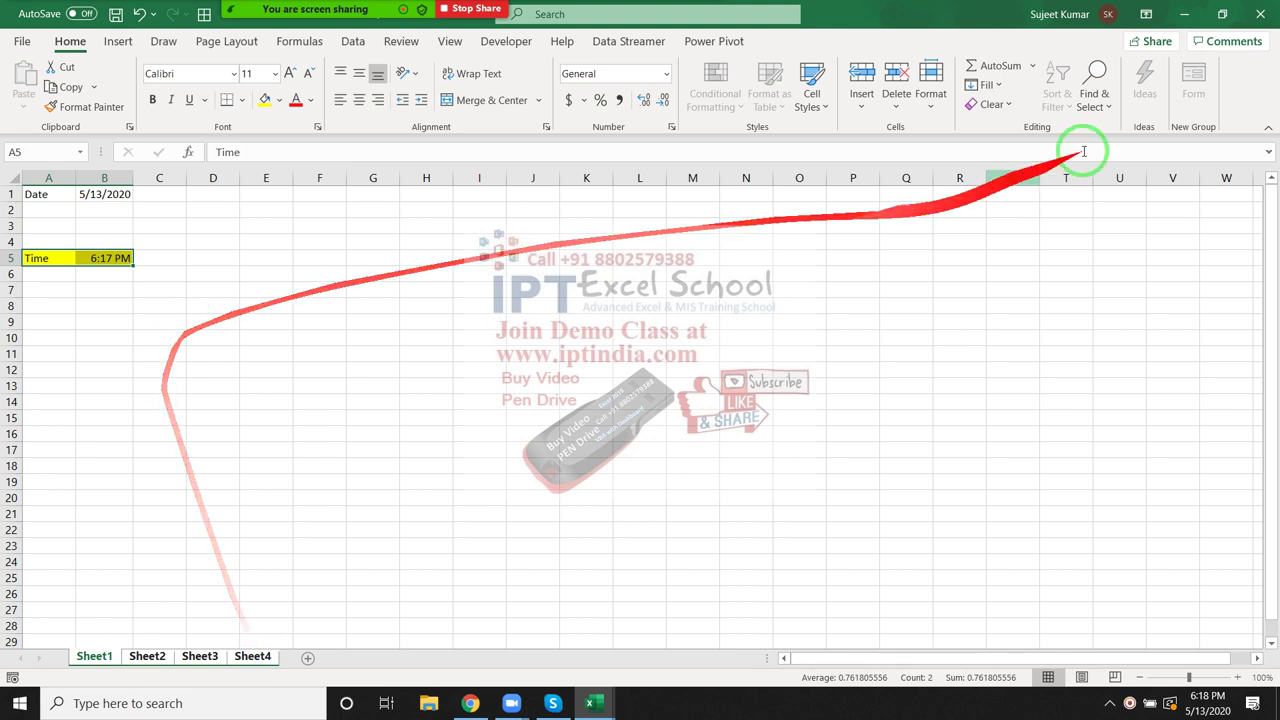
pyautogui.click(990, 85)
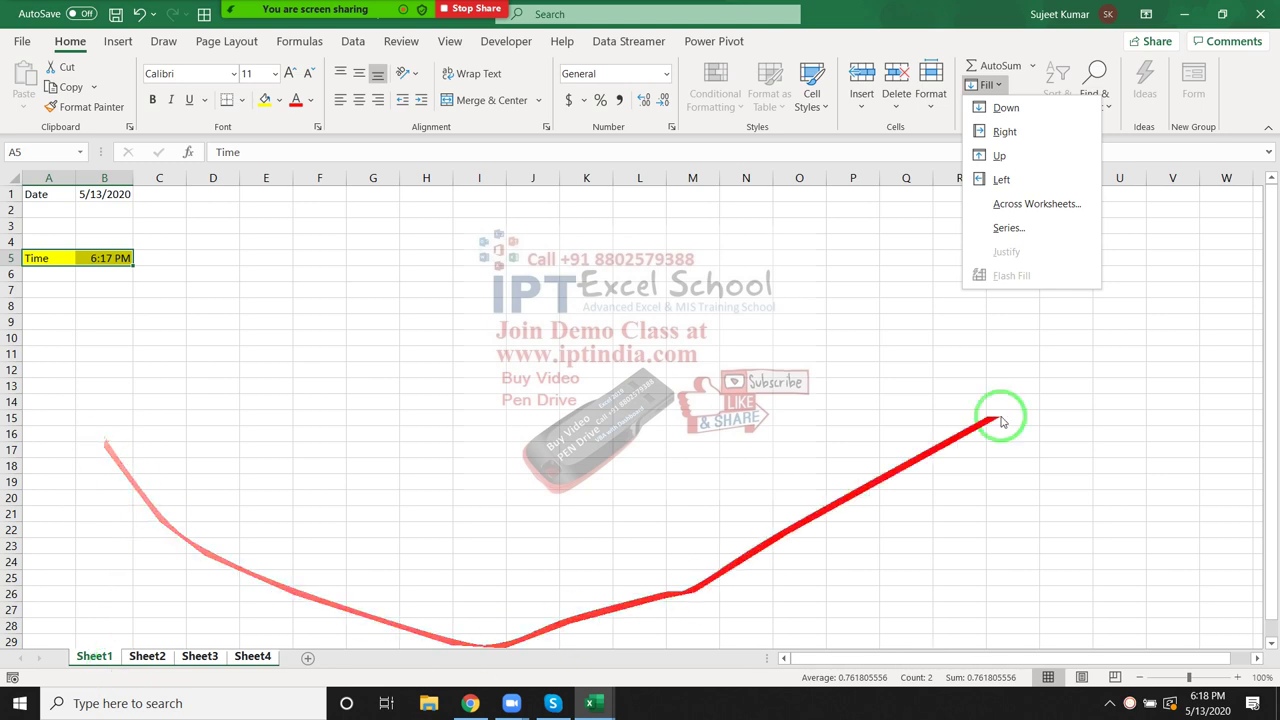
# Step: Fill the Time row across the grouped worksheets using the Formats-only option
pyautogui.click(1006, 204)
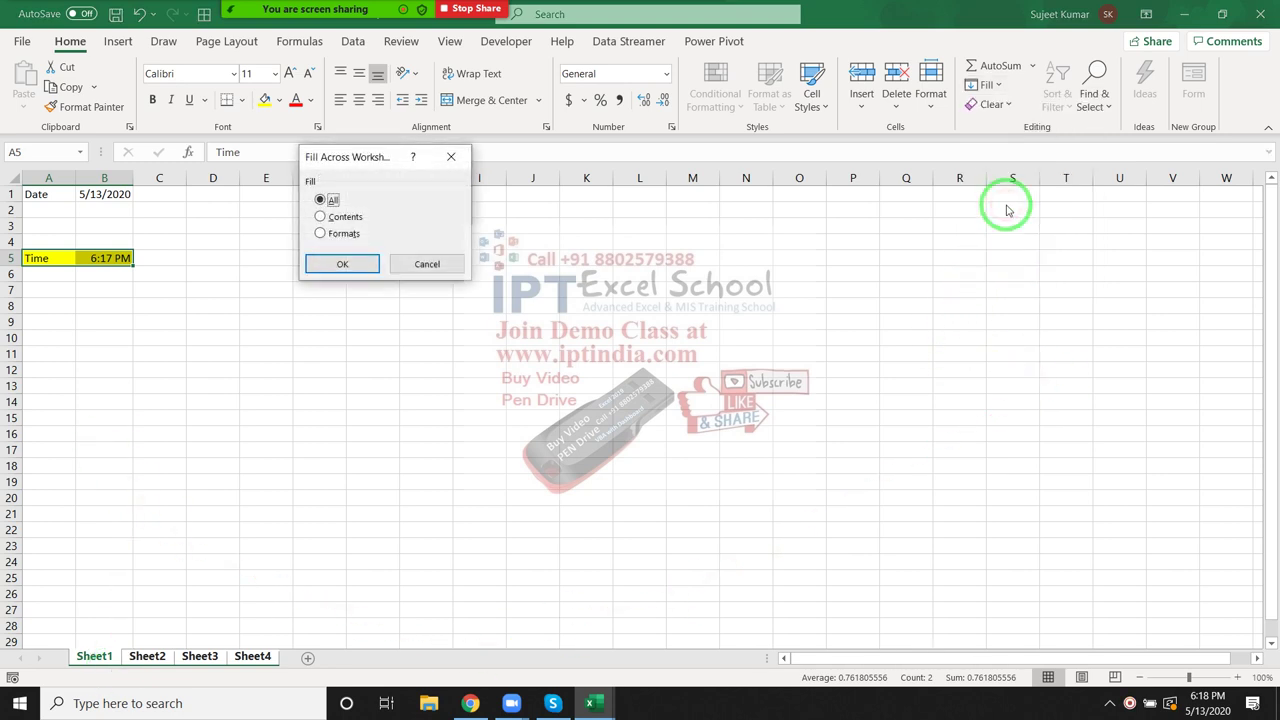
pyautogui.click(333, 201)
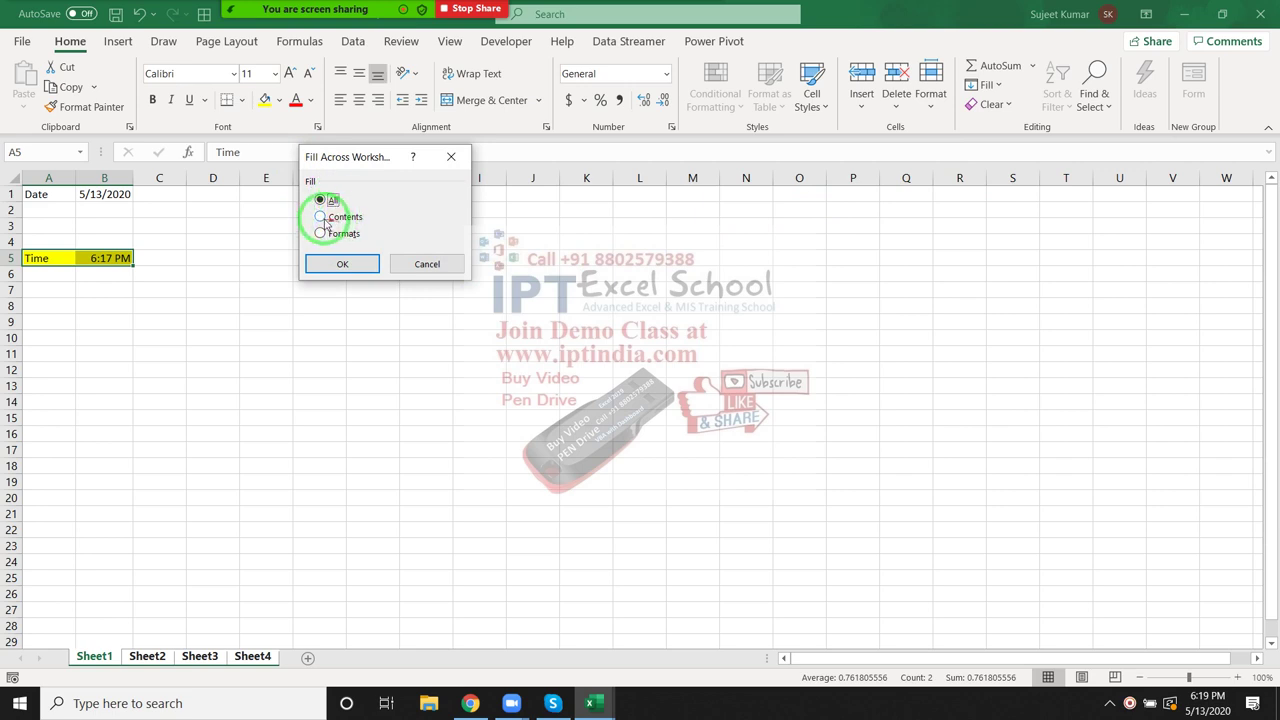
pyautogui.click(321, 217)
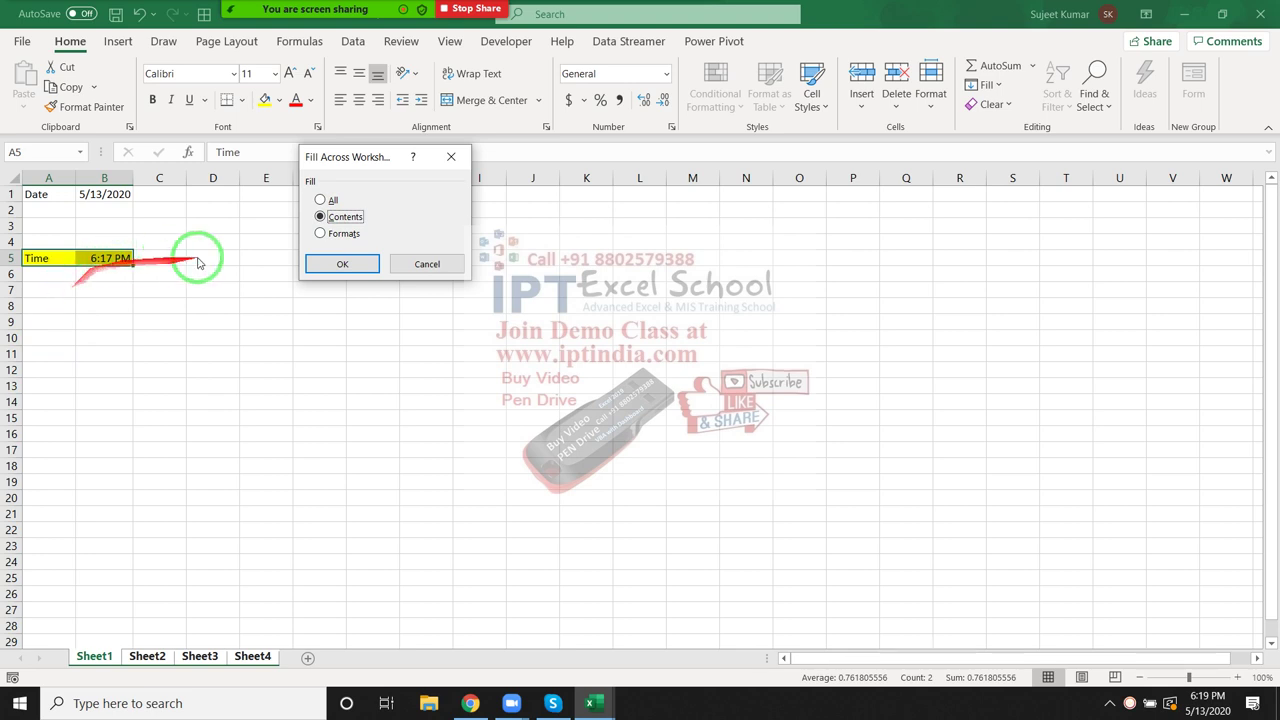
pyautogui.click(320, 233)
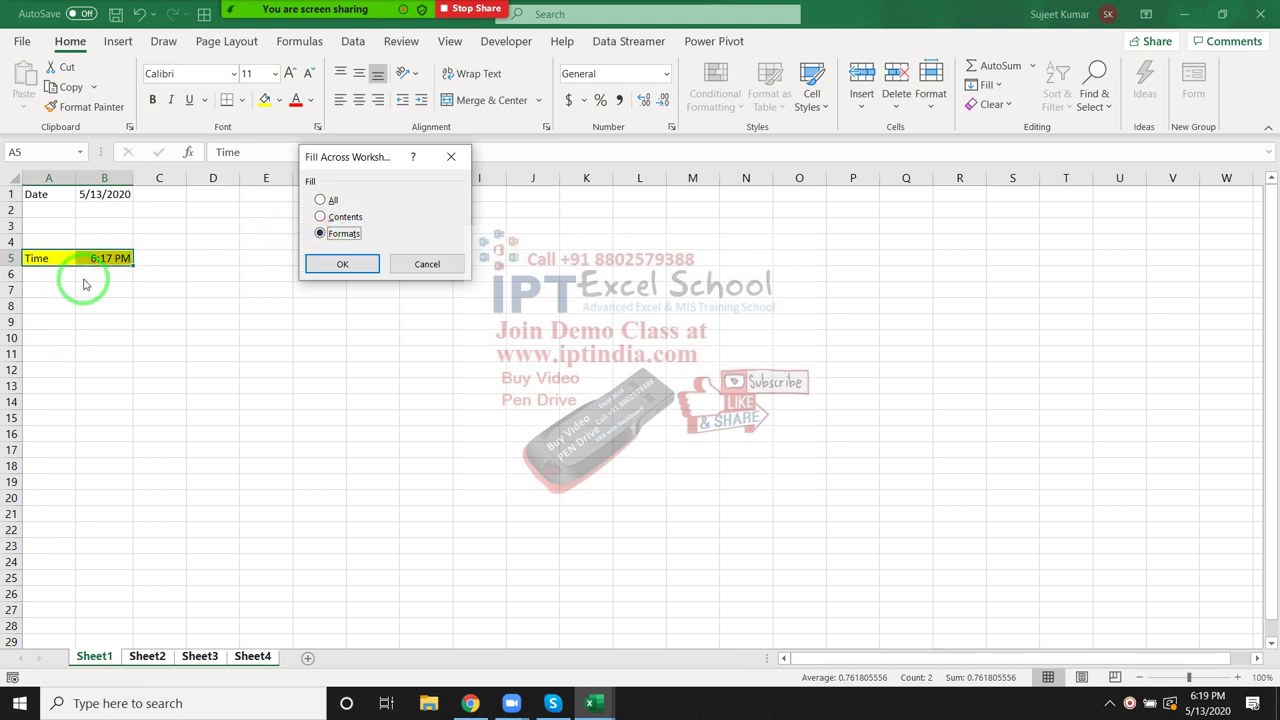
pyautogui.click(320, 200)
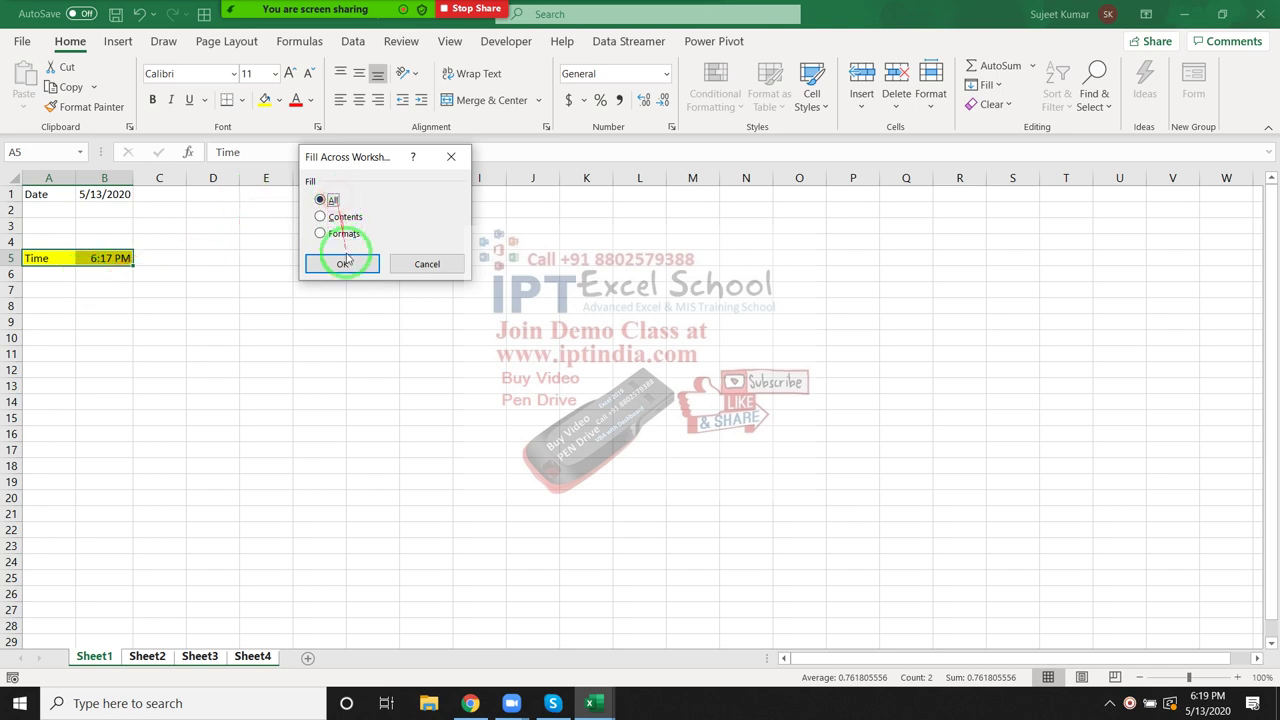
pyautogui.click(340, 234)
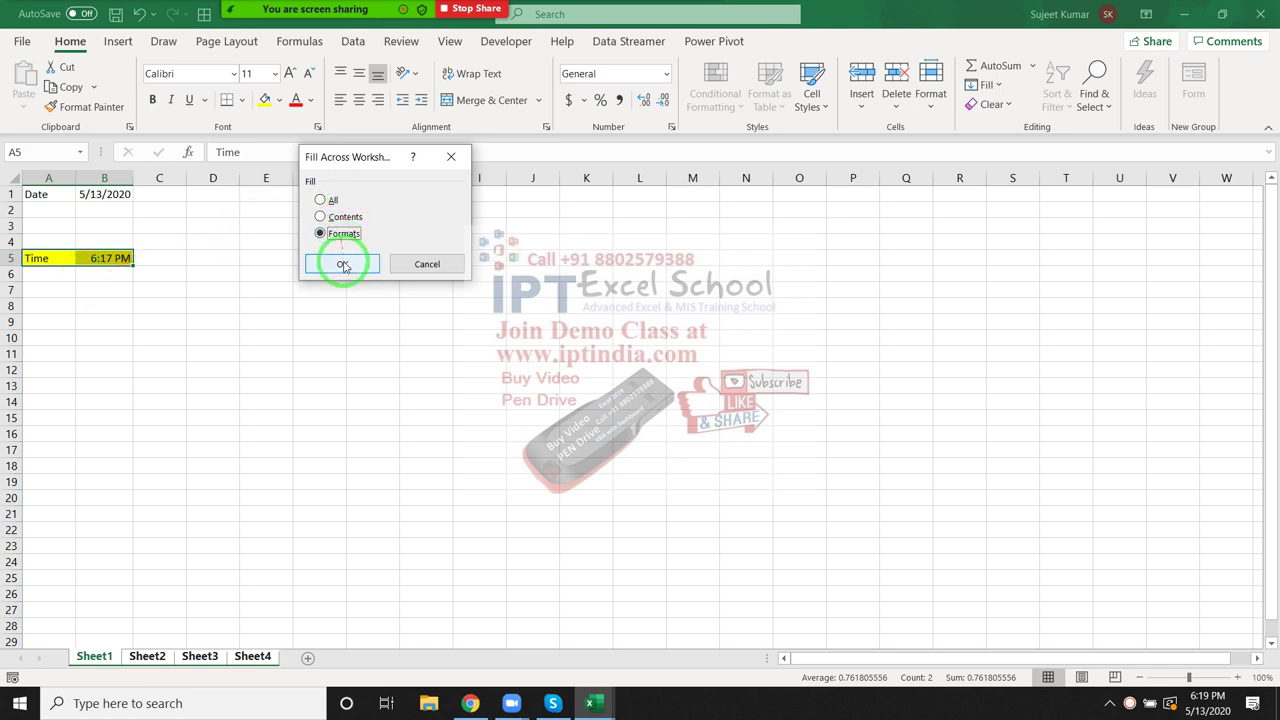
pyautogui.click(343, 266)
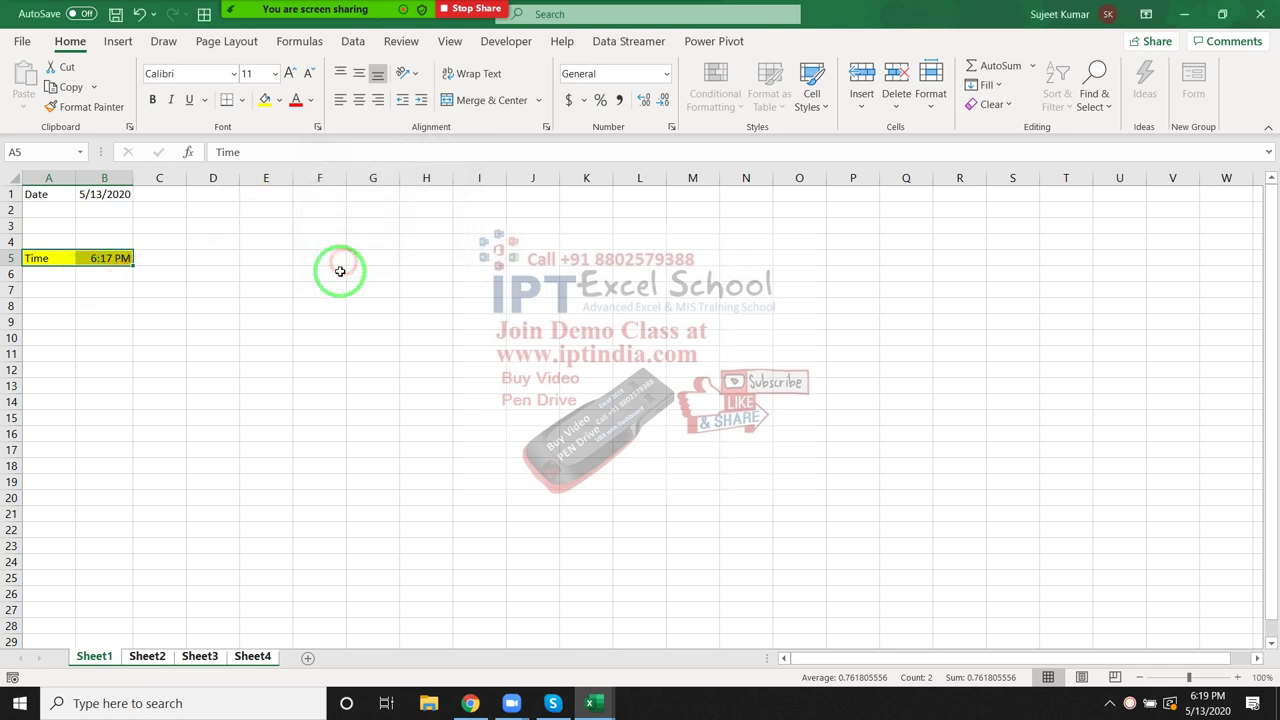
# Step: View Sheet2, Sheet3 and Sheet4 to confirm the yellow Time row formatting
pyautogui.click(150, 657)
pyautogui.click(199, 657)
pyautogui.click(250, 657)
pyautogui.click(208, 430)
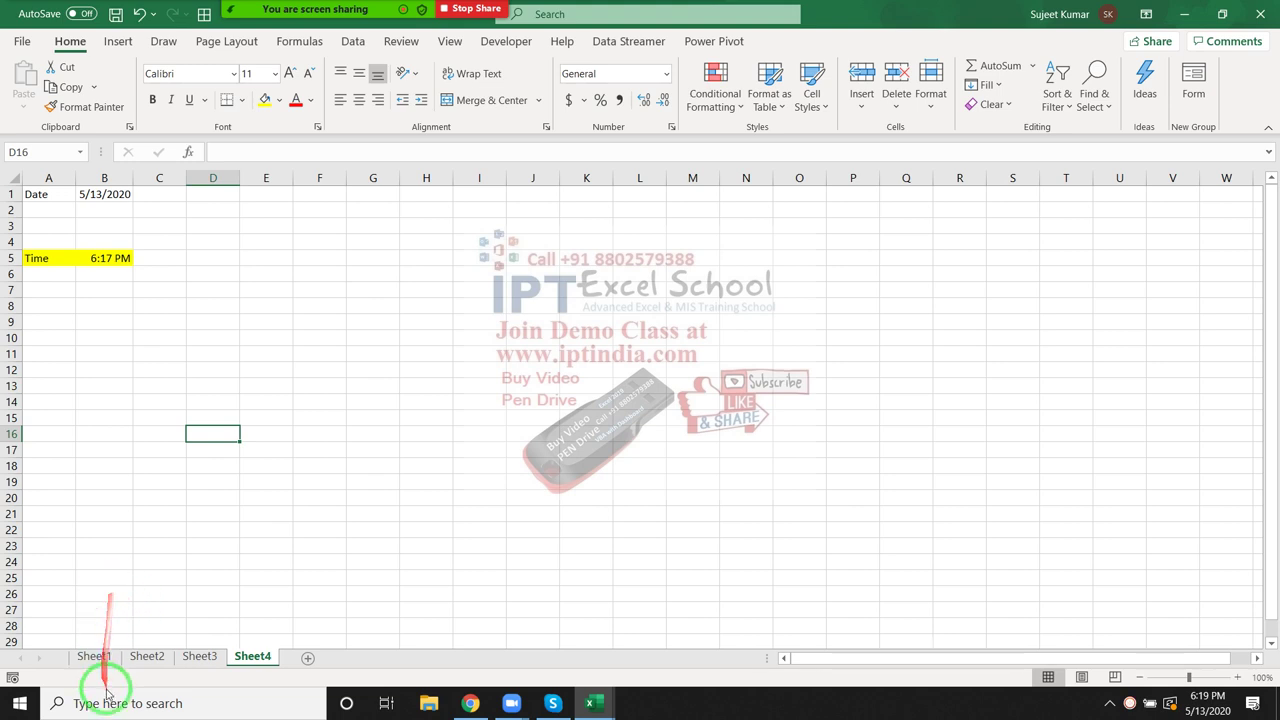
# Step: Group Sheet1 and Sheet3 together with Sheet4
pyautogui.keyDown('ctrl'); pyautogui.click(94, 656); pyautogui.keyUp('ctrl')
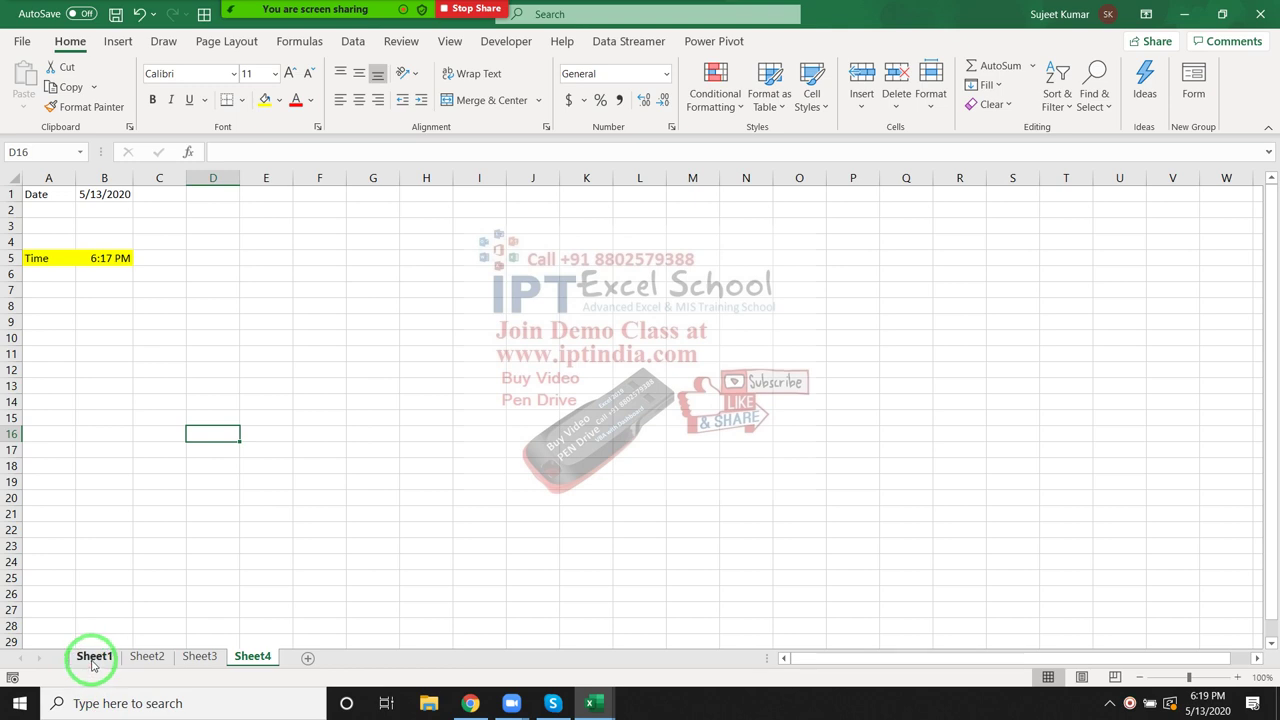
pyautogui.keyDown('ctrl'); pyautogui.click(200, 657); pyautogui.keyUp('ctrl')
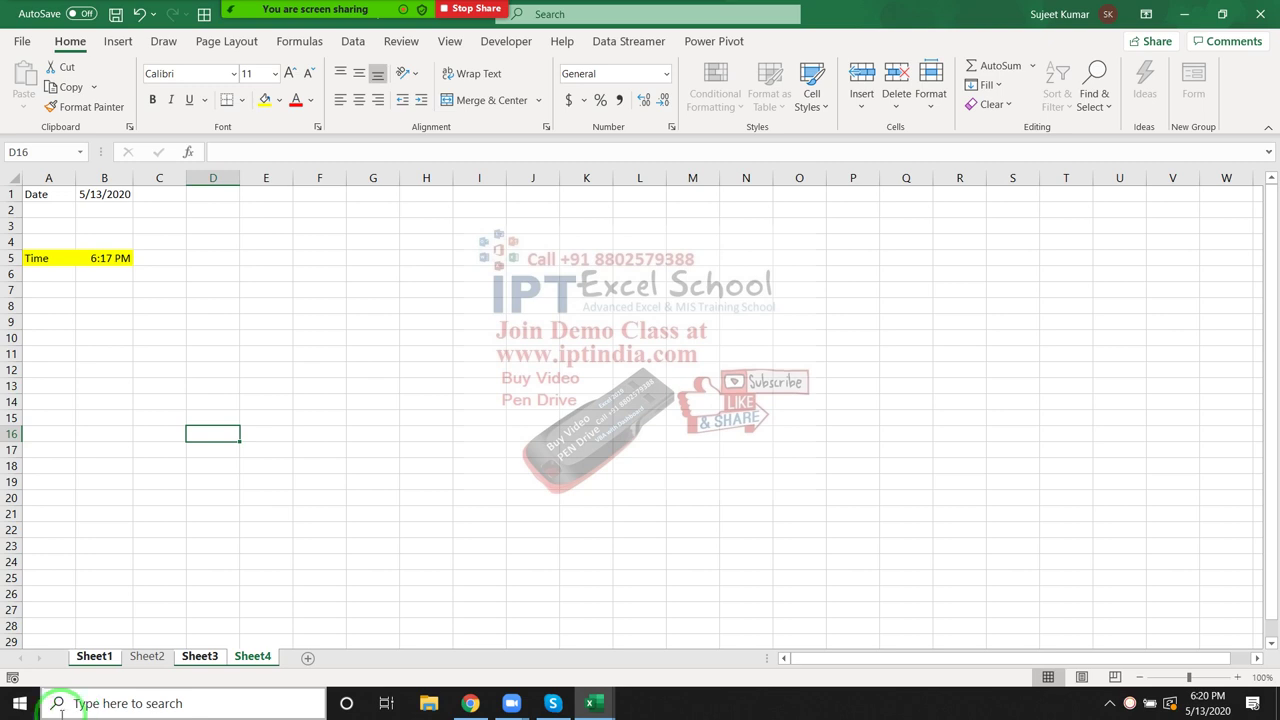
pyautogui.click(307, 630)
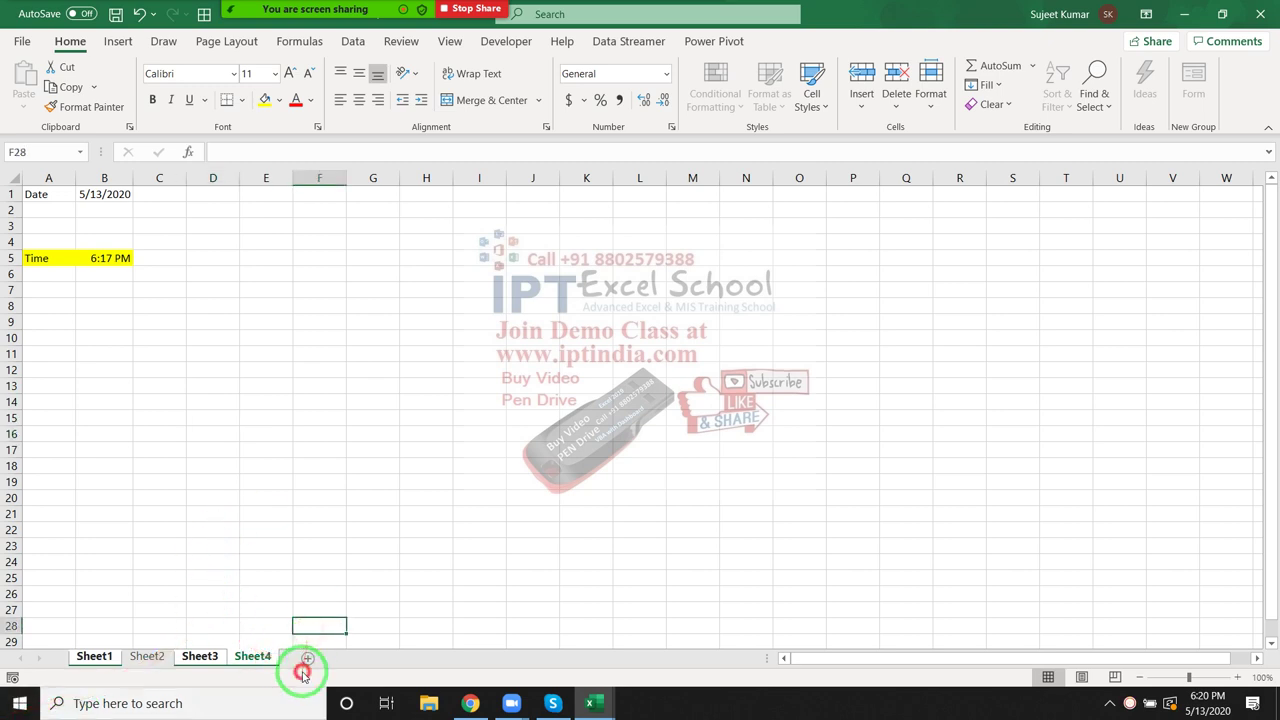
# Step: Insert a new Sheet5 and enter 1 in cell A1
pyautogui.click(307, 657)
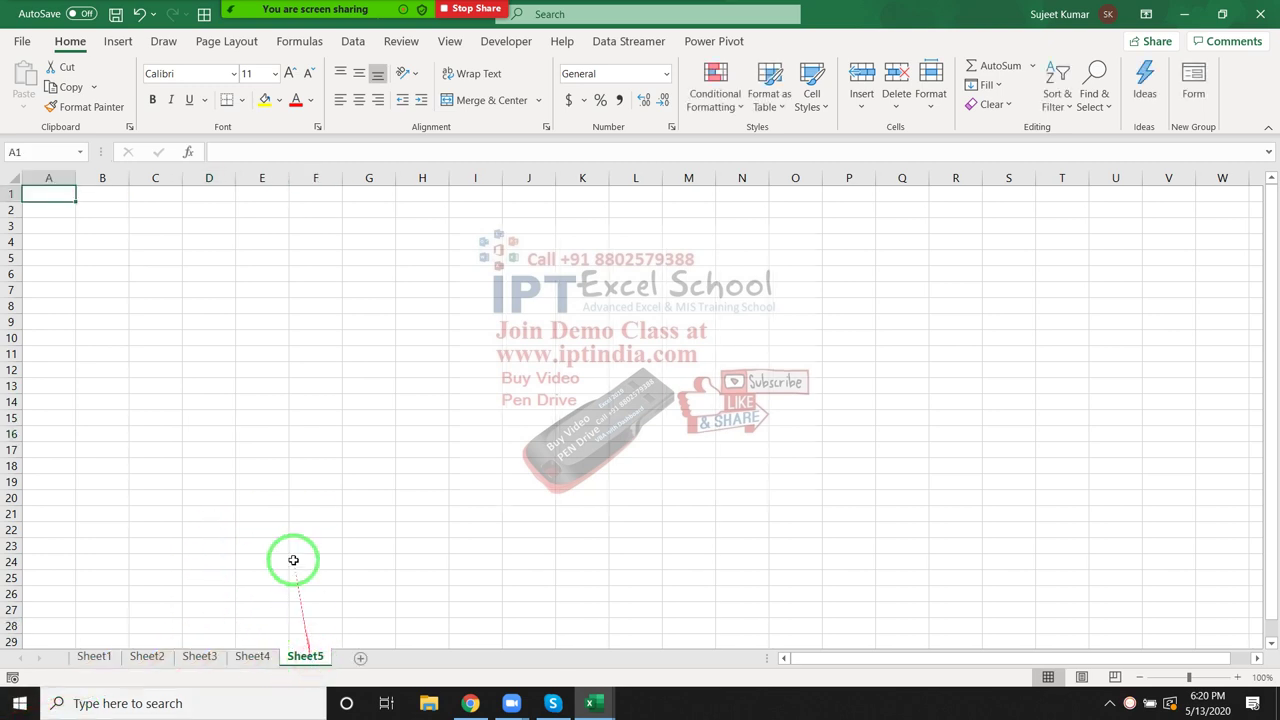
pyautogui.click(985, 85)
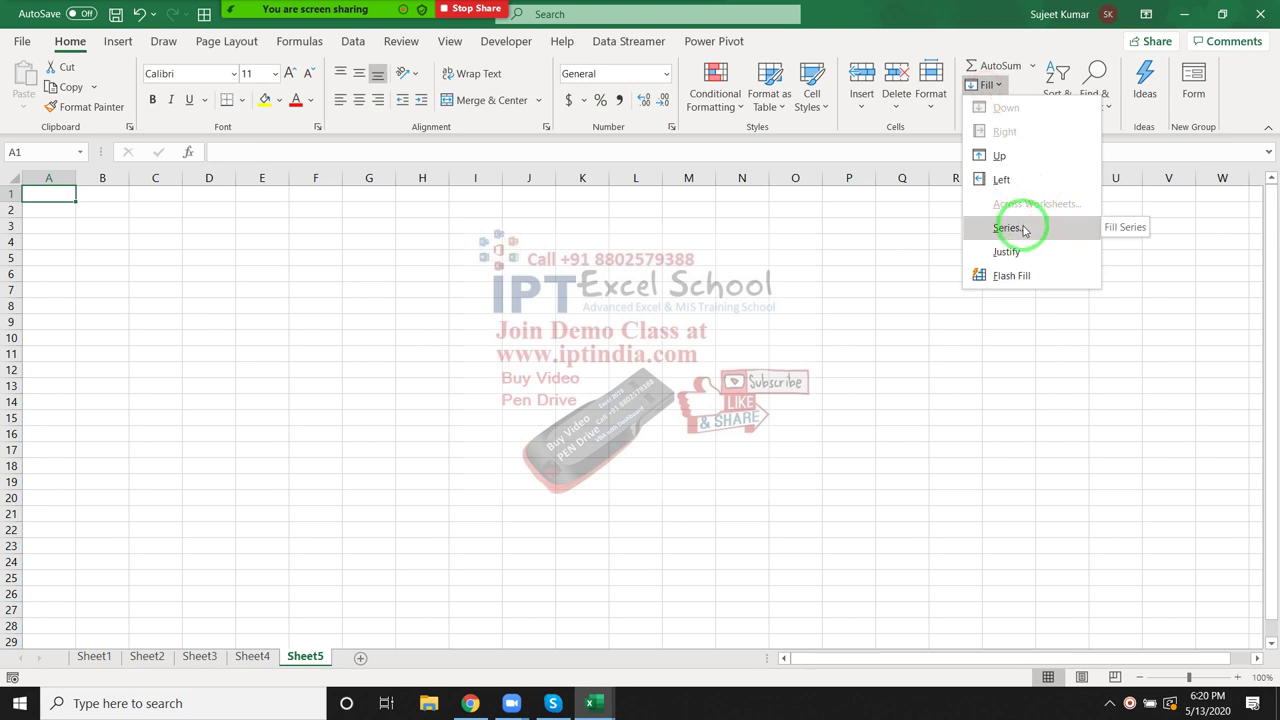
pyautogui.click(190, 270)
pyautogui.write('1')
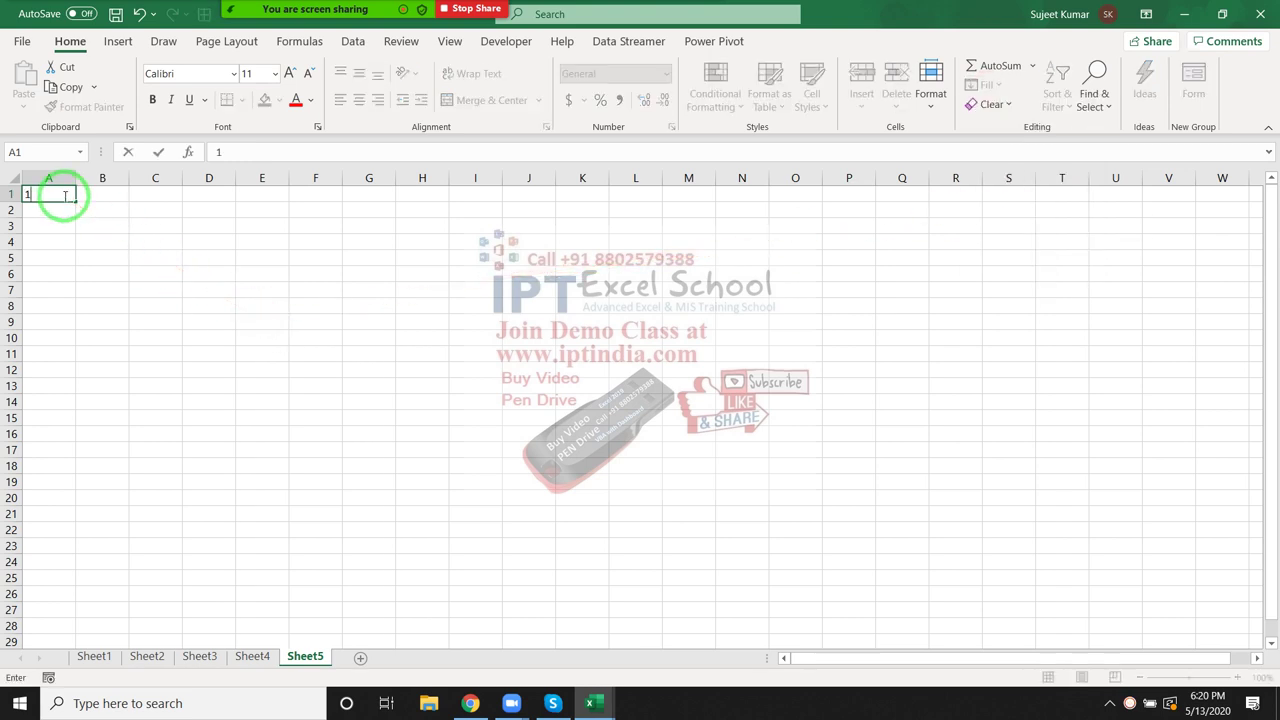
pyautogui.press('Return')
# Step: Fill A1:A21 as a linear series with stop value 15, then undo it
pyautogui.click(50, 178)
pyautogui.click(57, 193)
pyautogui.moveTo(57, 193); pyautogui.dragTo(65, 508)
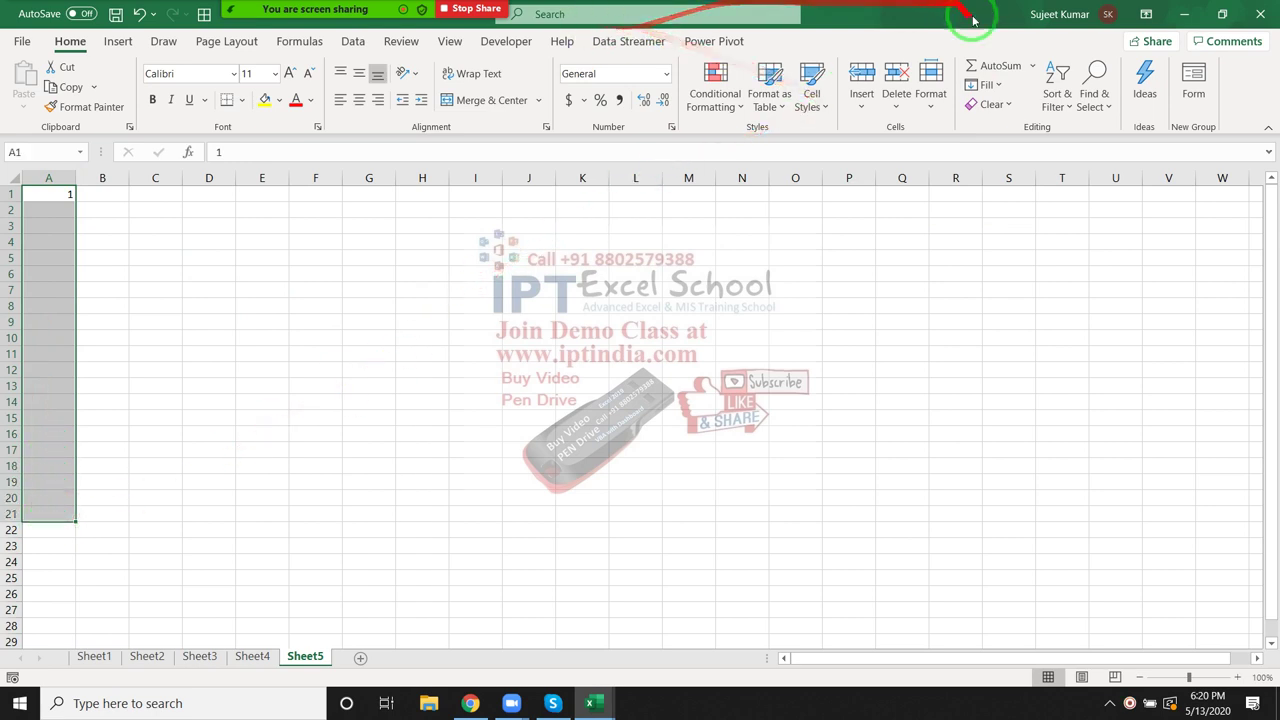
pyautogui.click(1001, 86)
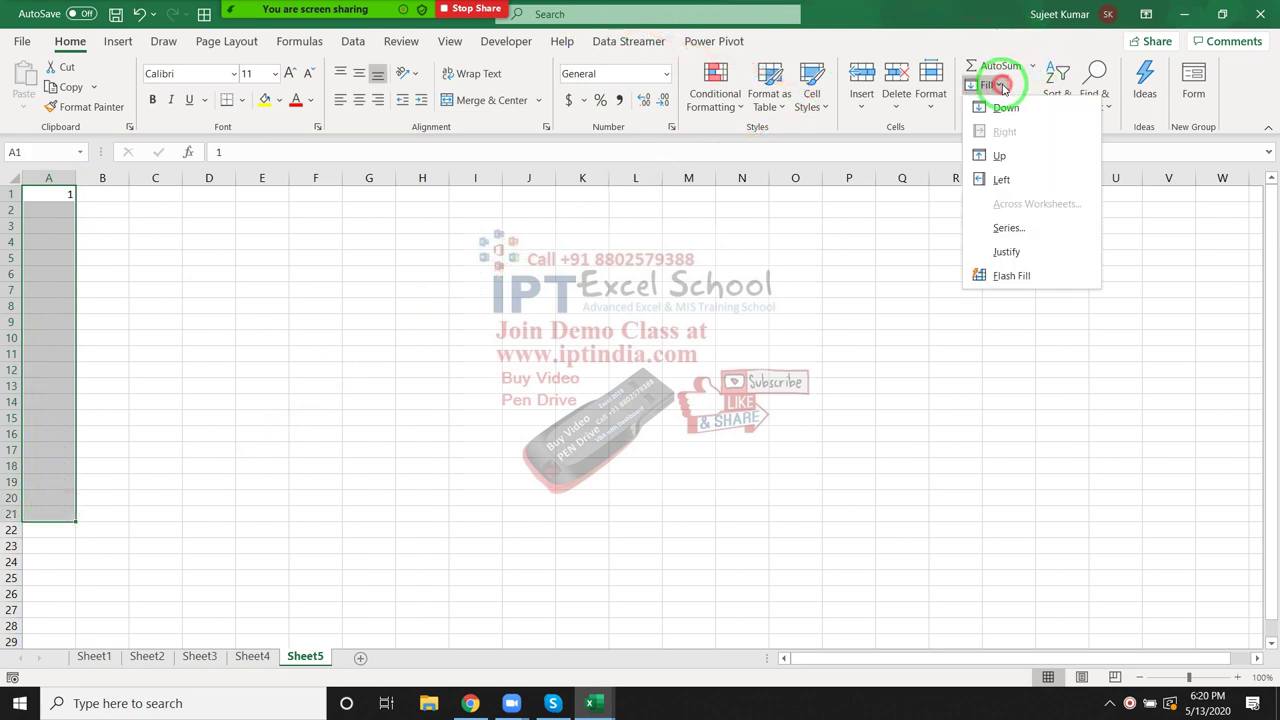
pyautogui.click(1040, 232)
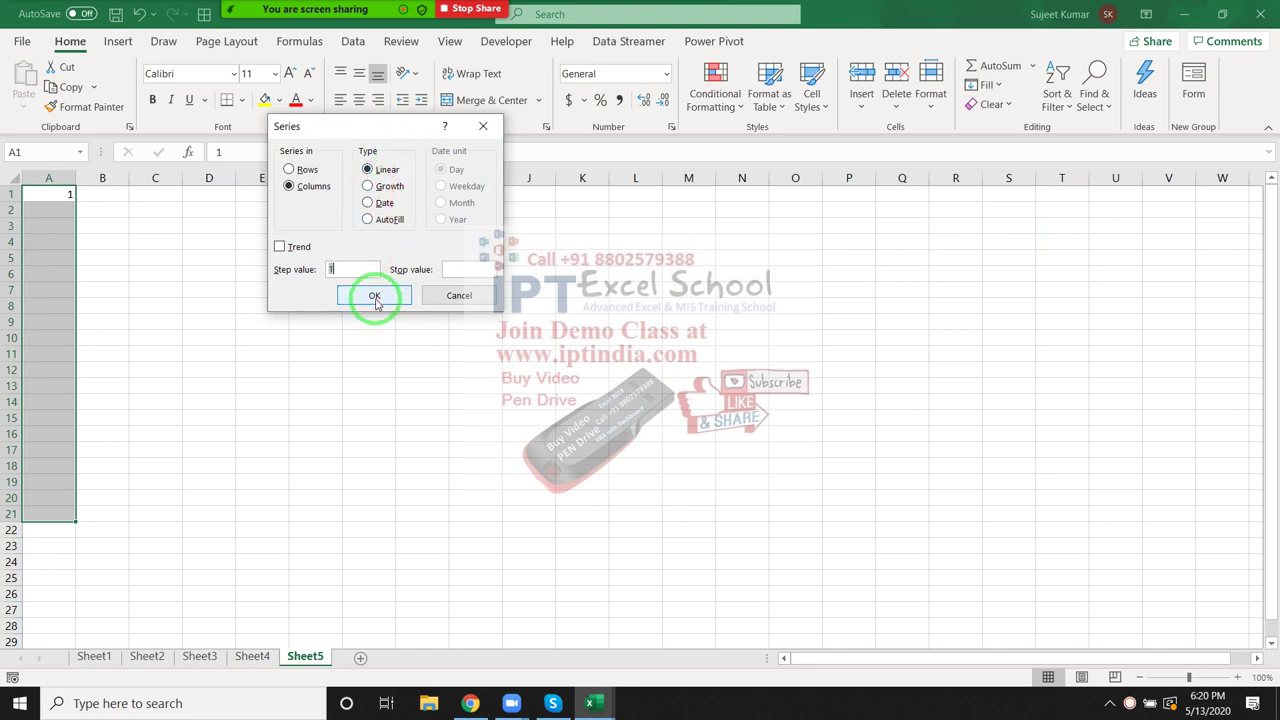
pyautogui.click(362, 292)
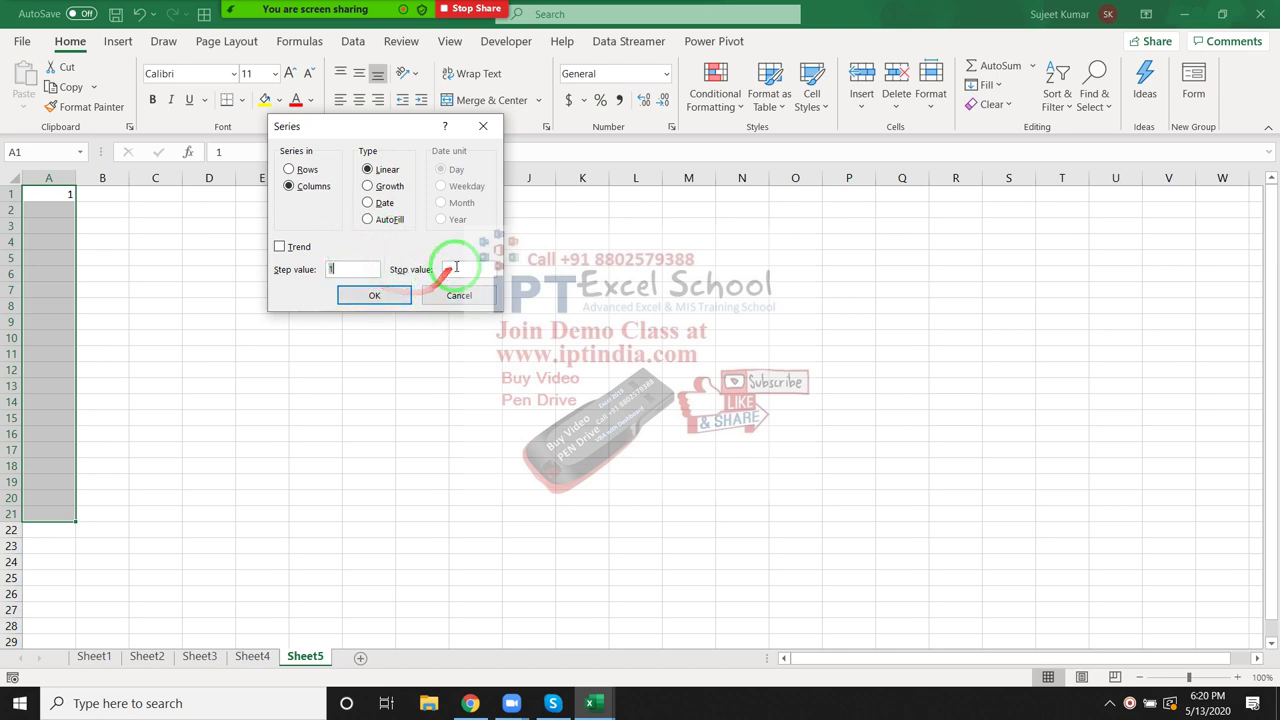
pyautogui.click(455, 267)
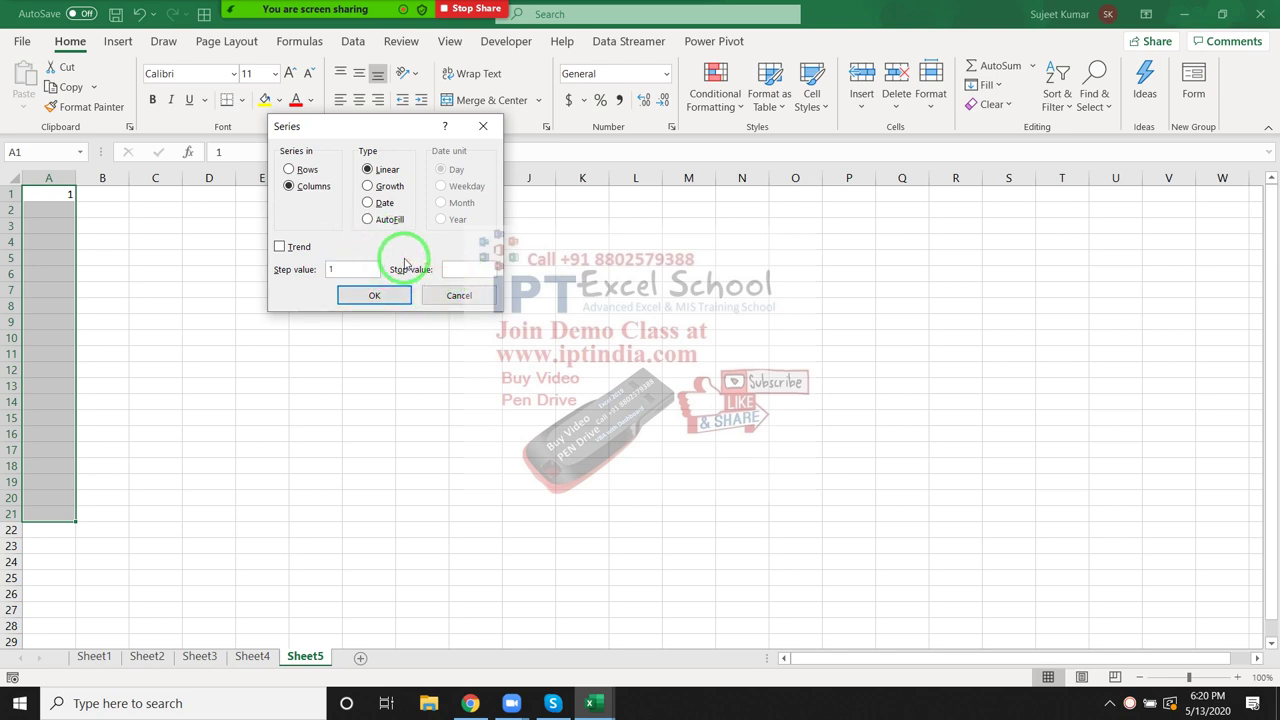
pyautogui.write('15')
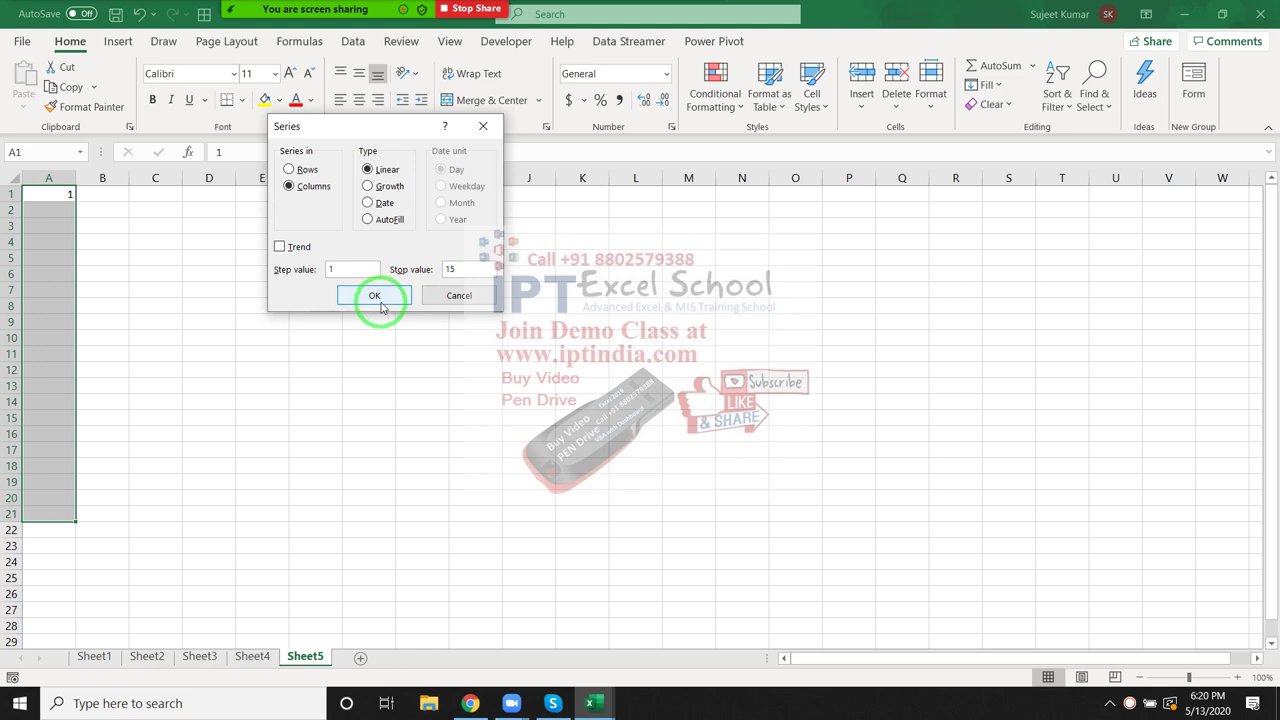
pyautogui.click(378, 305)
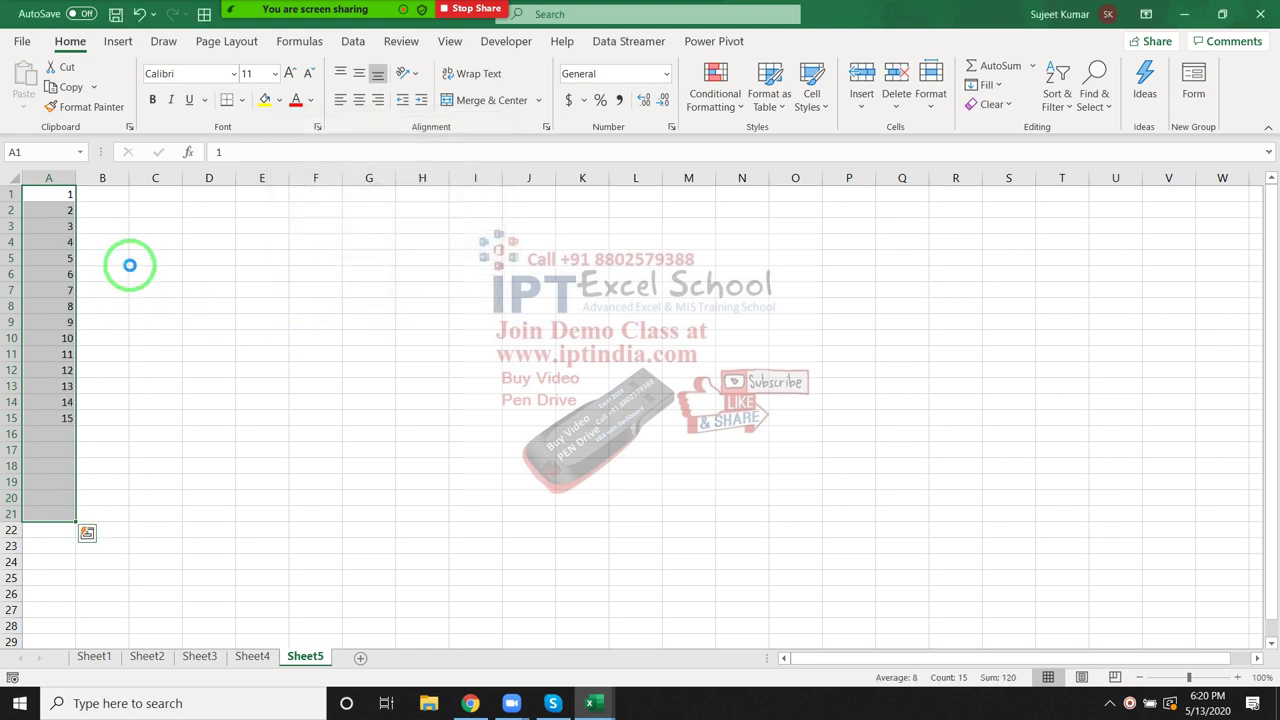
pyautogui.hotkey('ctrl', 'z')
pyautogui.click(133, 230)
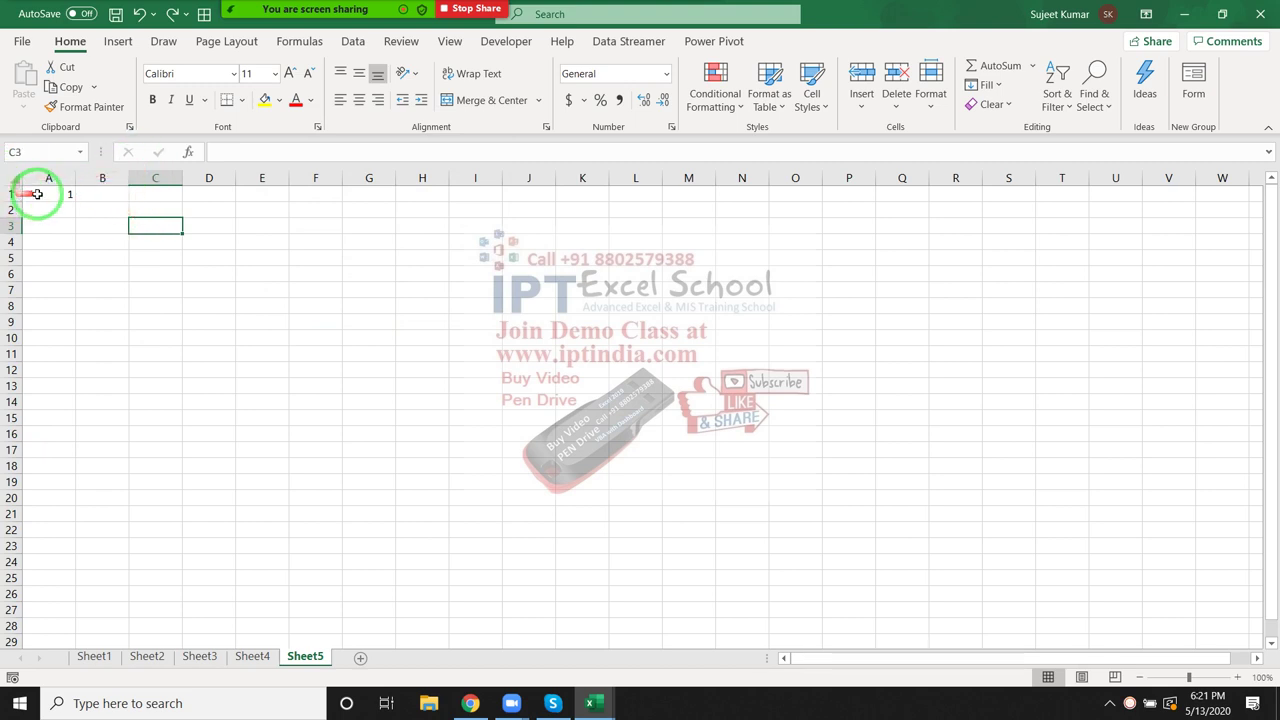
pyautogui.moveTo(38, 194)
pyautogui.mouseDown()
pyautogui.moveTo(64, 344)
pyautogui.moveTo(63, 510)
pyautogui.mouseUp()
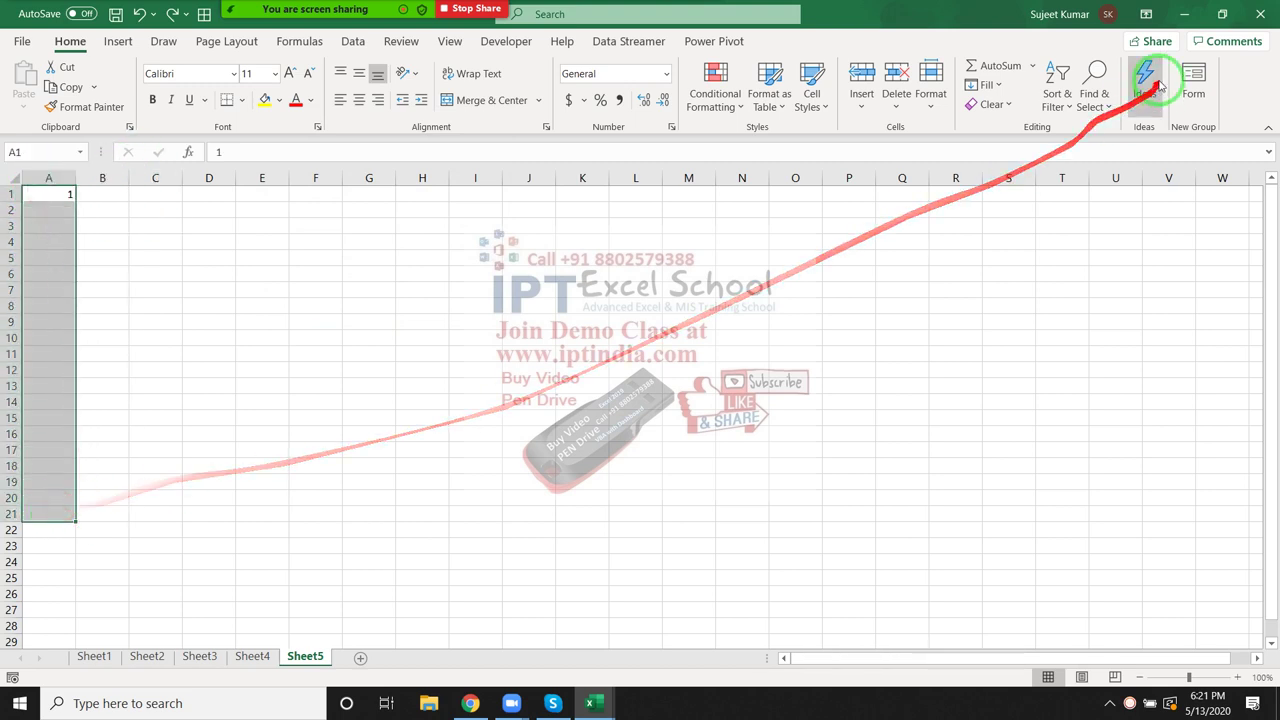
pyautogui.click(1000, 86)
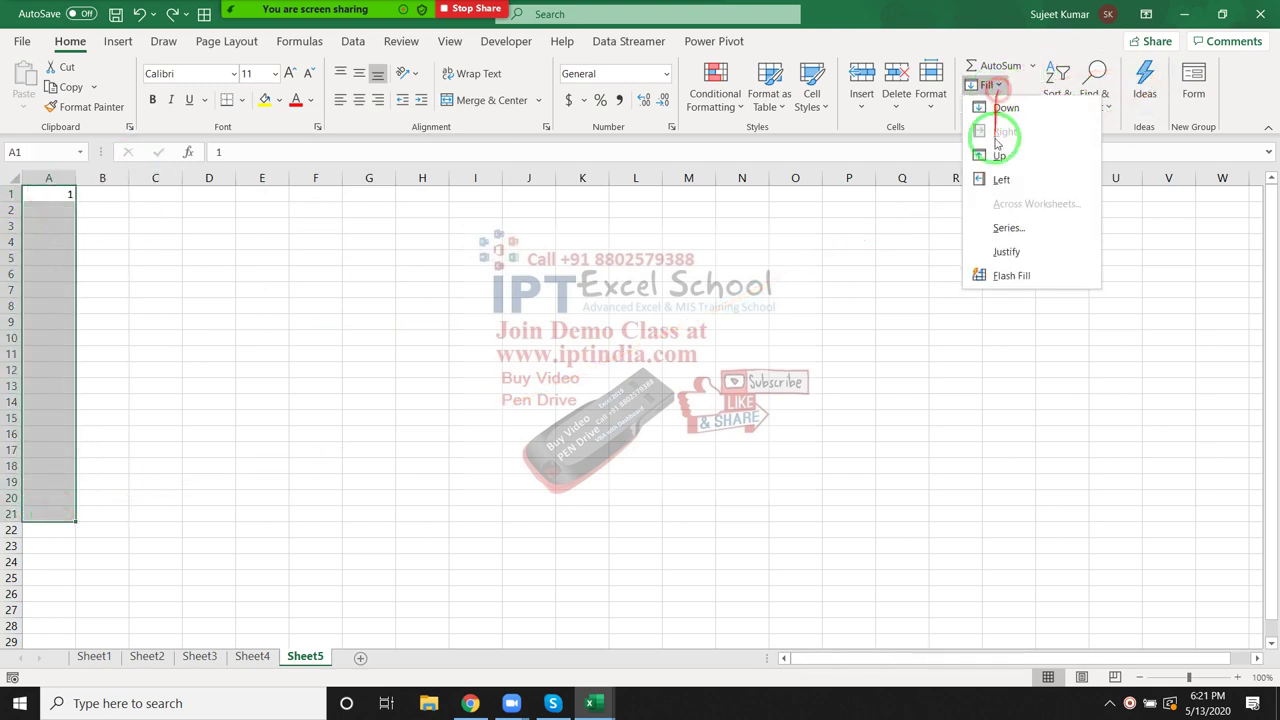
pyautogui.click(1007, 228)
pyautogui.write('2')
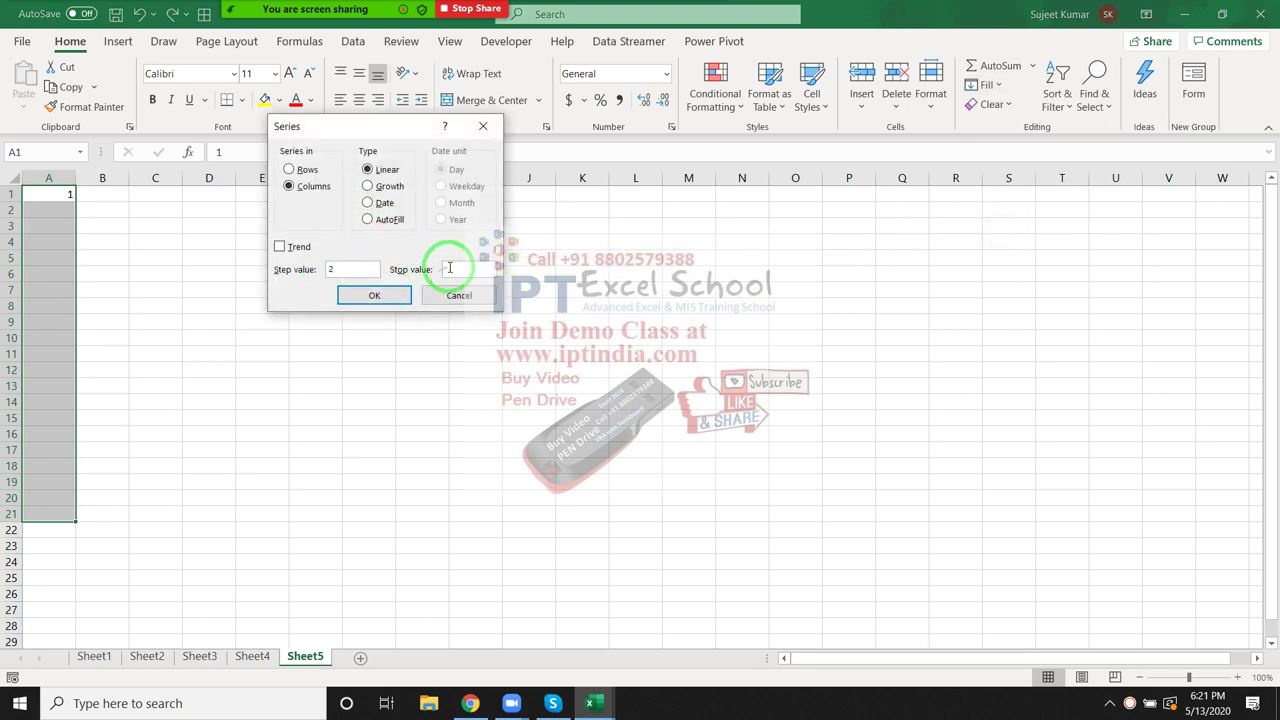
pyautogui.click(450, 268)
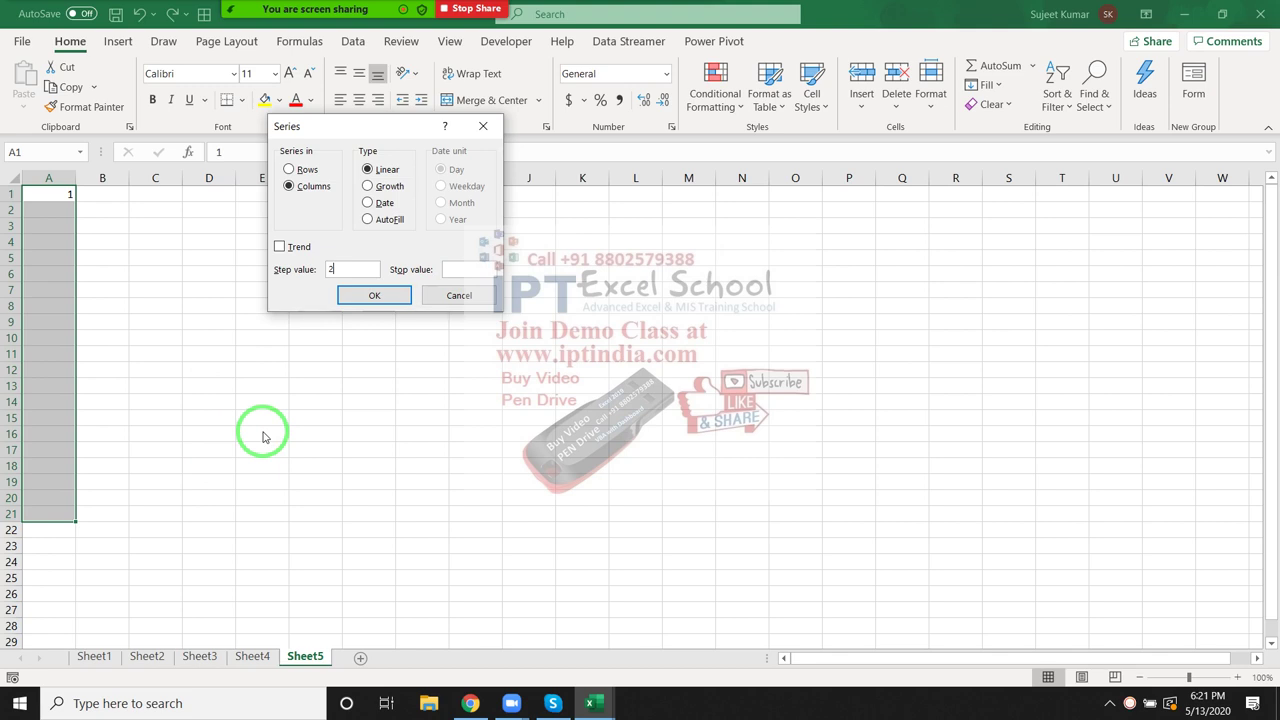
pyautogui.click(405, 290)
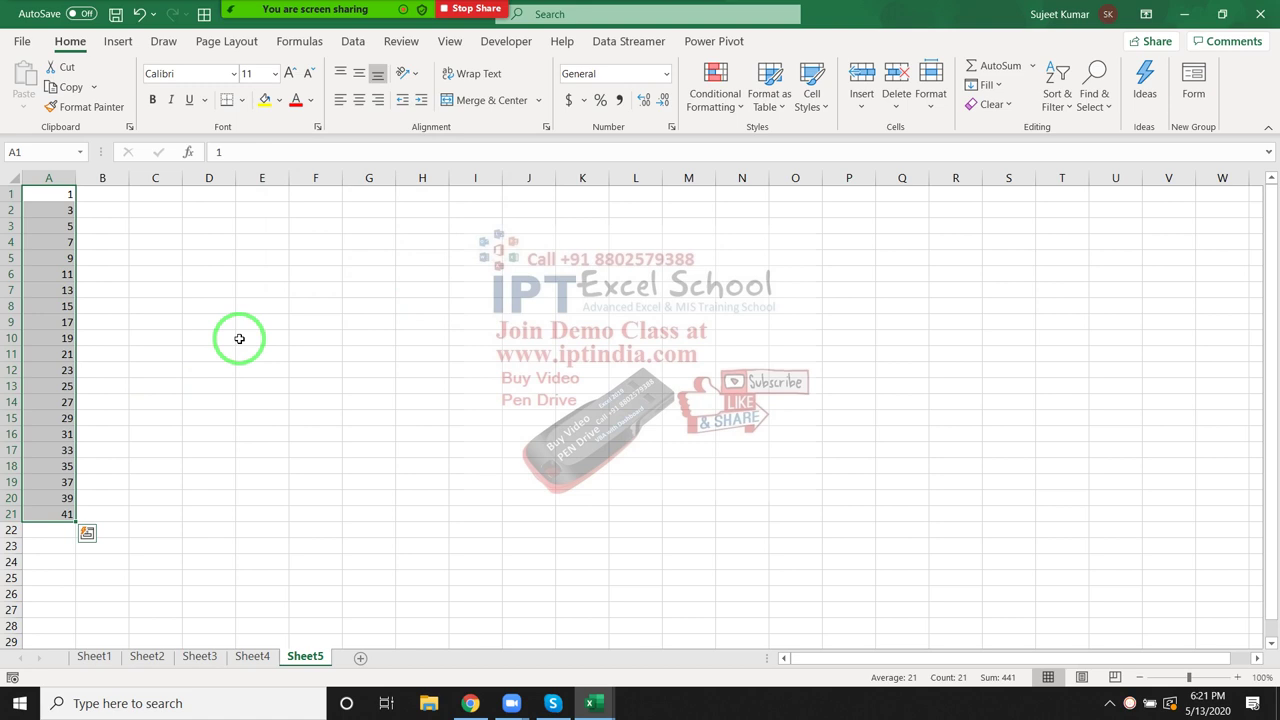
pyautogui.hotkey('ctrl', 'z')
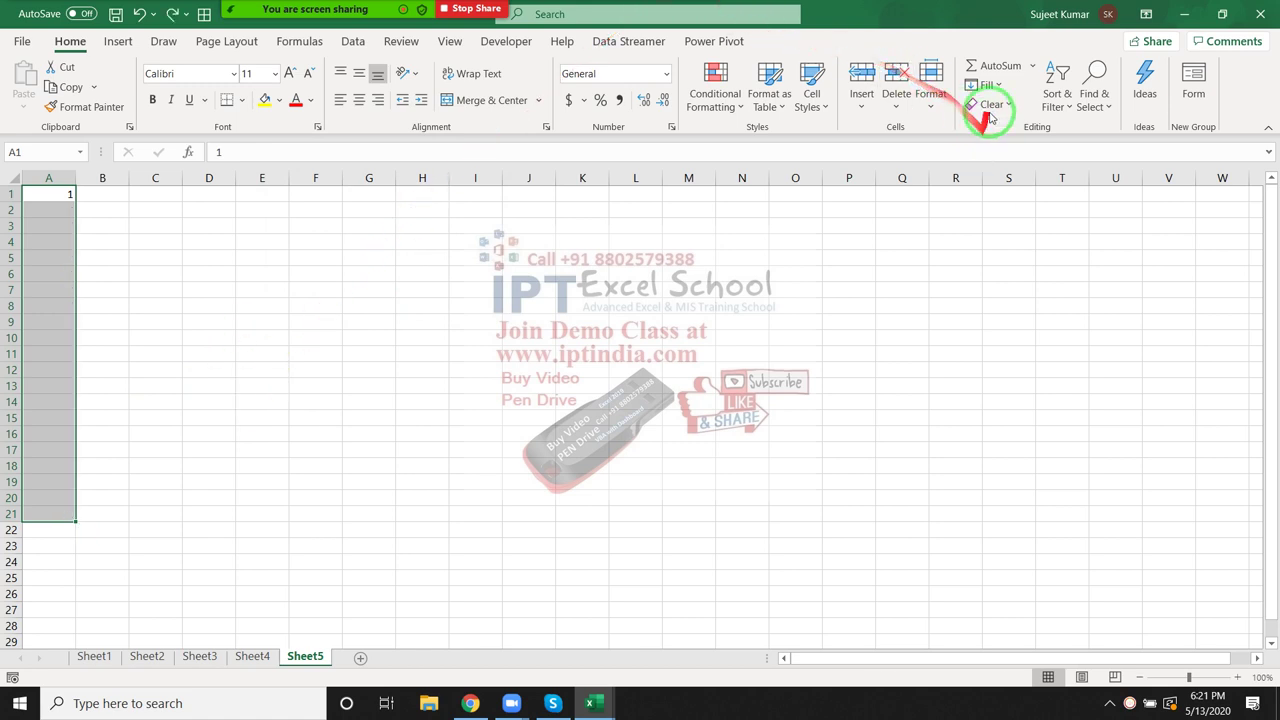
pyautogui.click(985, 85)
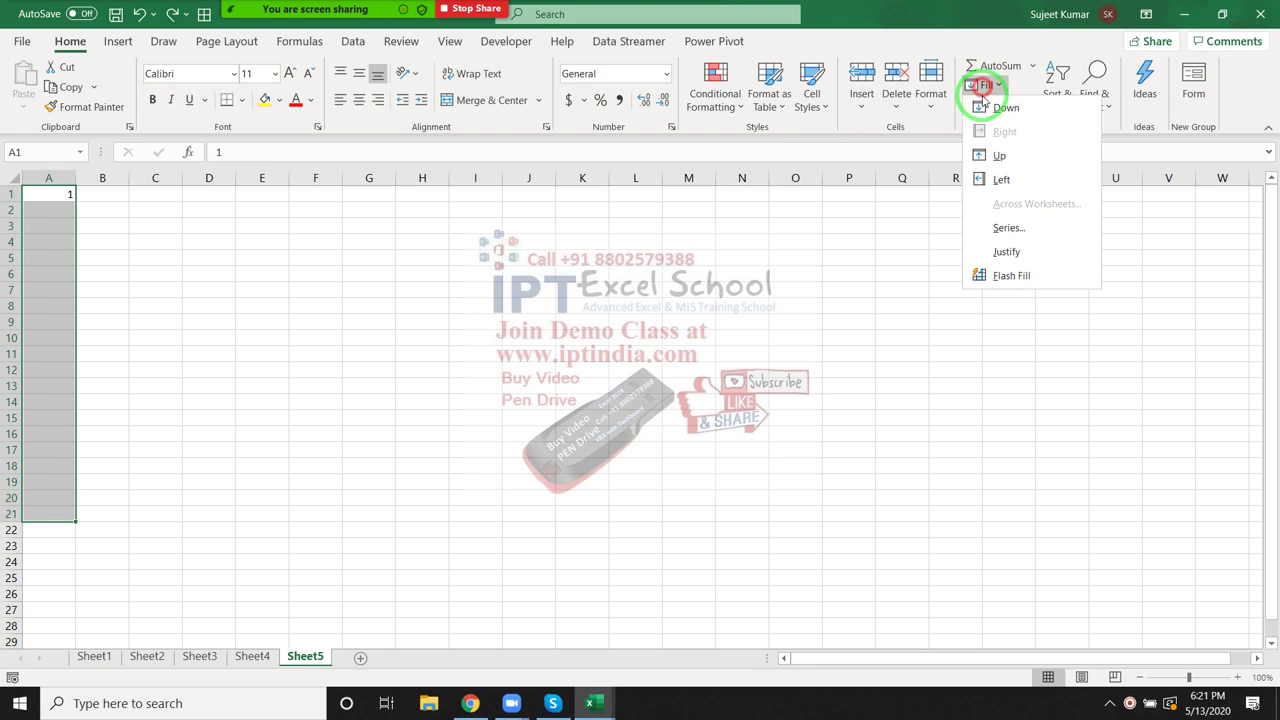
pyautogui.click(996, 224)
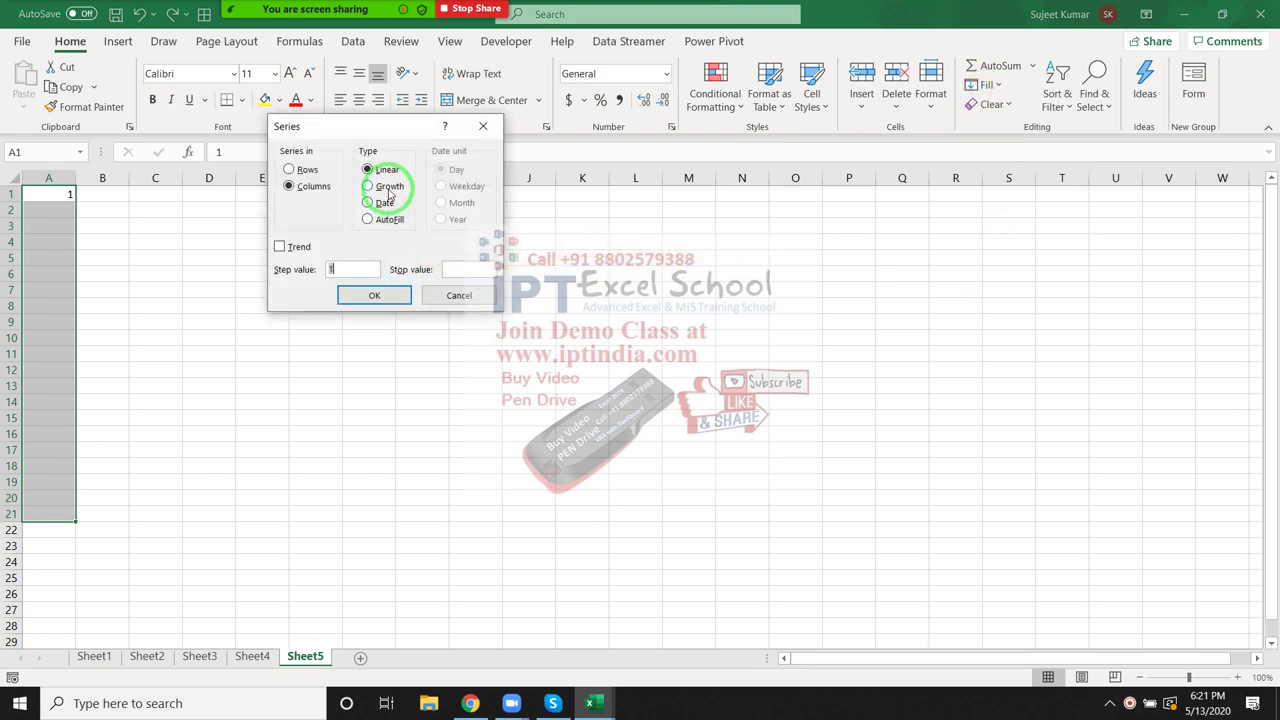
pyautogui.click(389, 190)
pyautogui.click(352, 266)
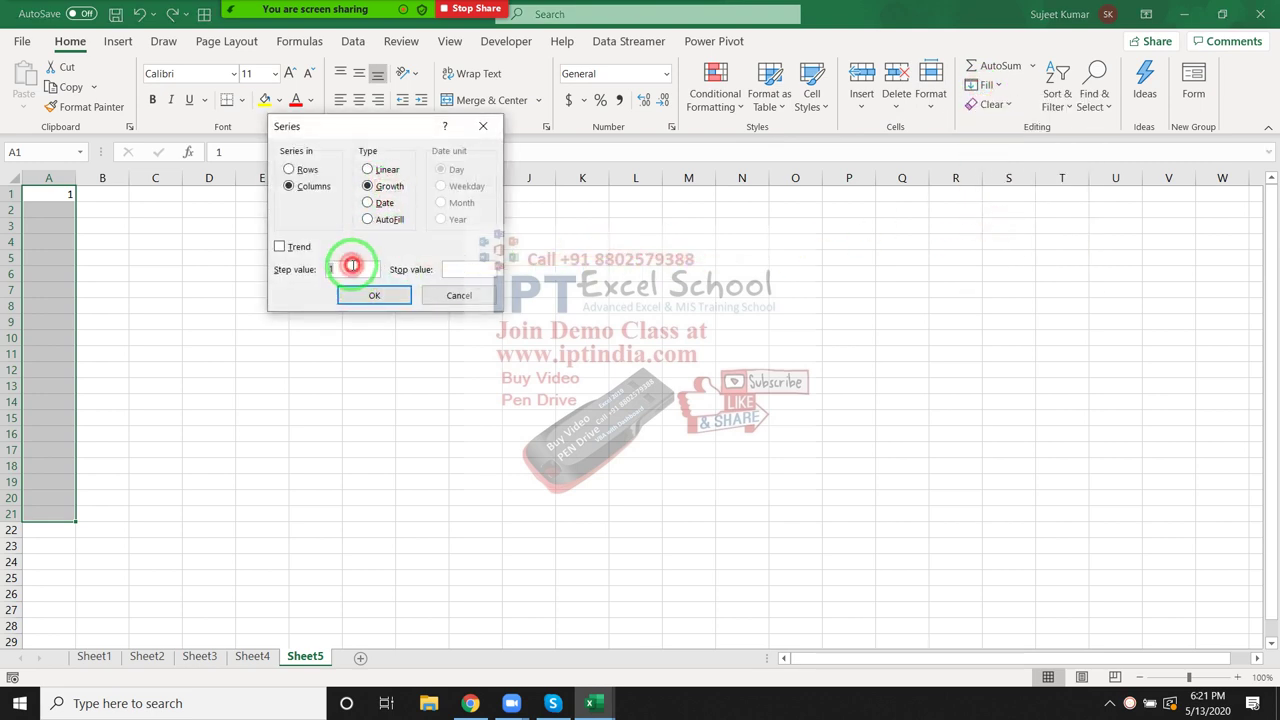
pyautogui.write('2')
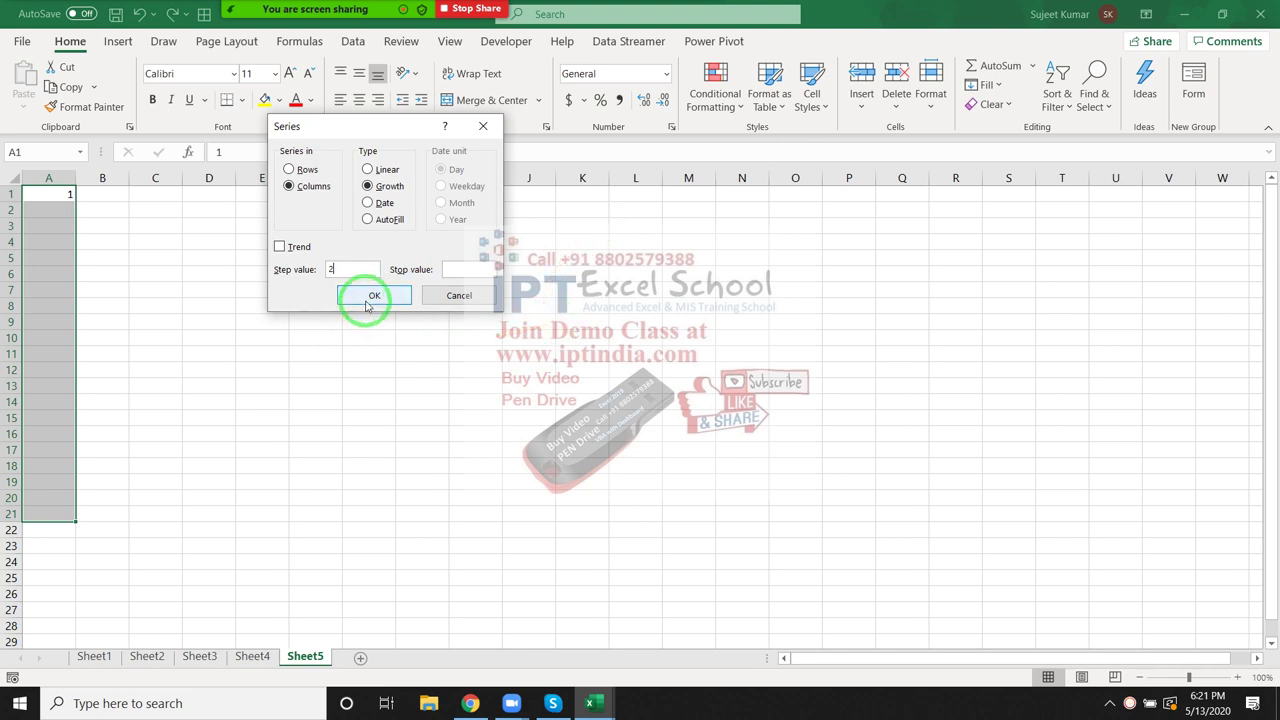
pyautogui.click(365, 299)
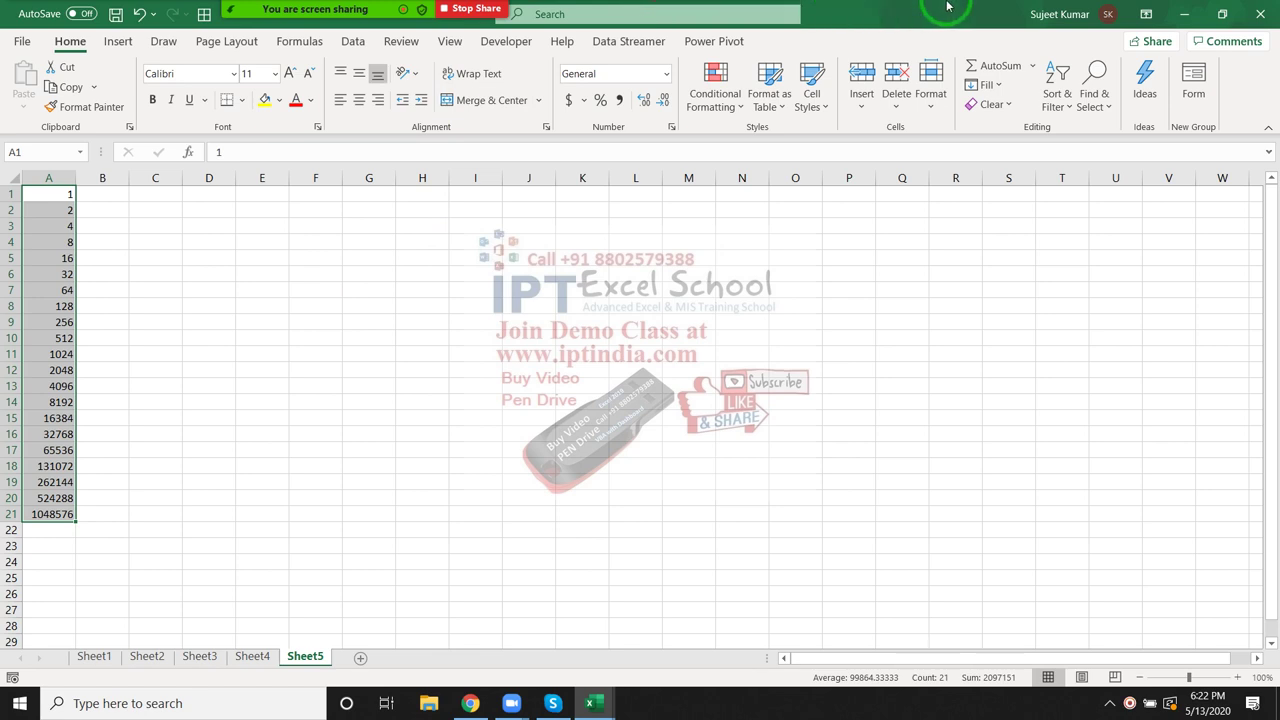
pyautogui.hotkey('ctrl', 'z')
pyautogui.hotkey('ctrl', 'z')
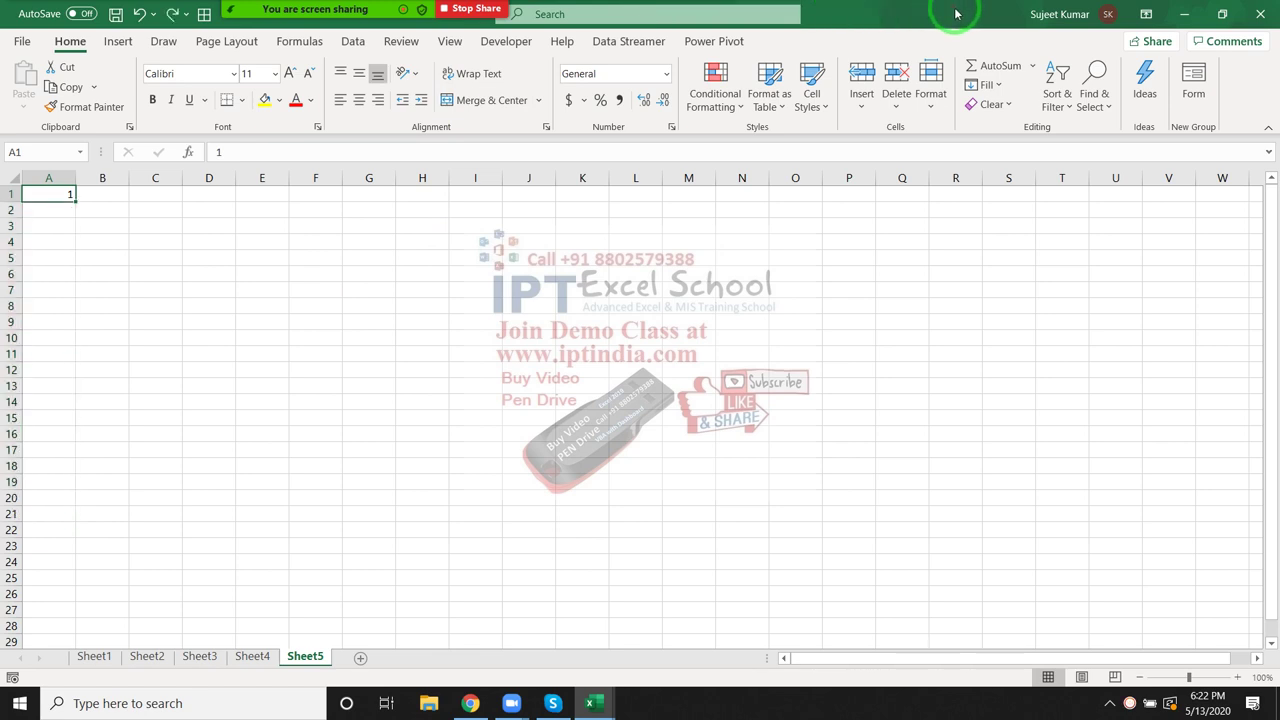
# Step: Enter 5/1 in A1, autofill it down to row 14, then undo the autofill
pyautogui.write('5/1')
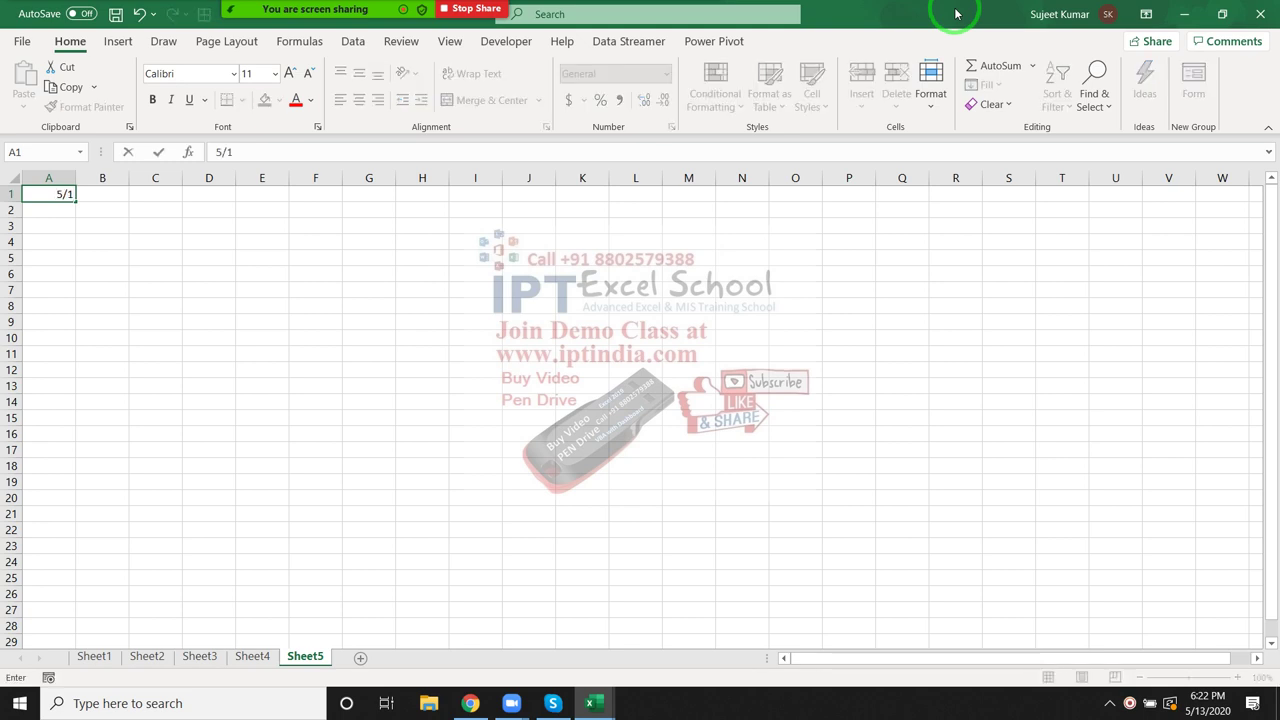
pyautogui.press('Return')
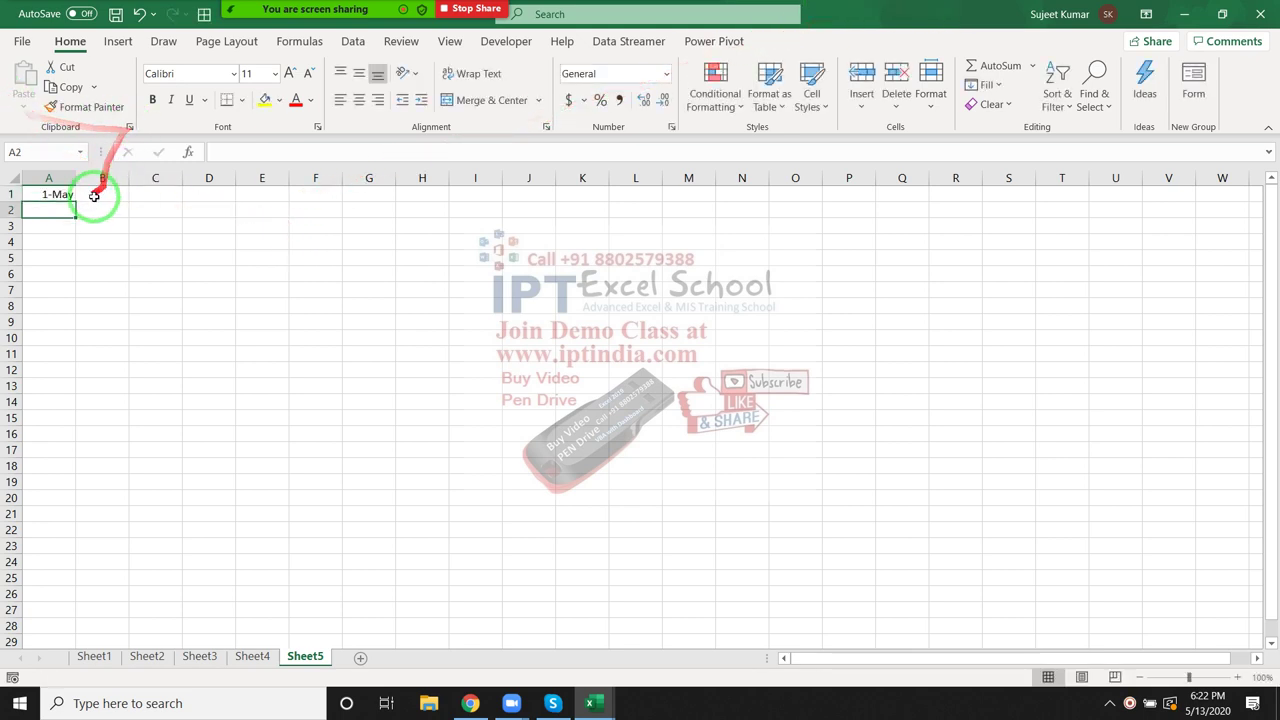
pyautogui.click(62, 194)
pyautogui.moveTo(75, 202); pyautogui.dragTo(80, 416)
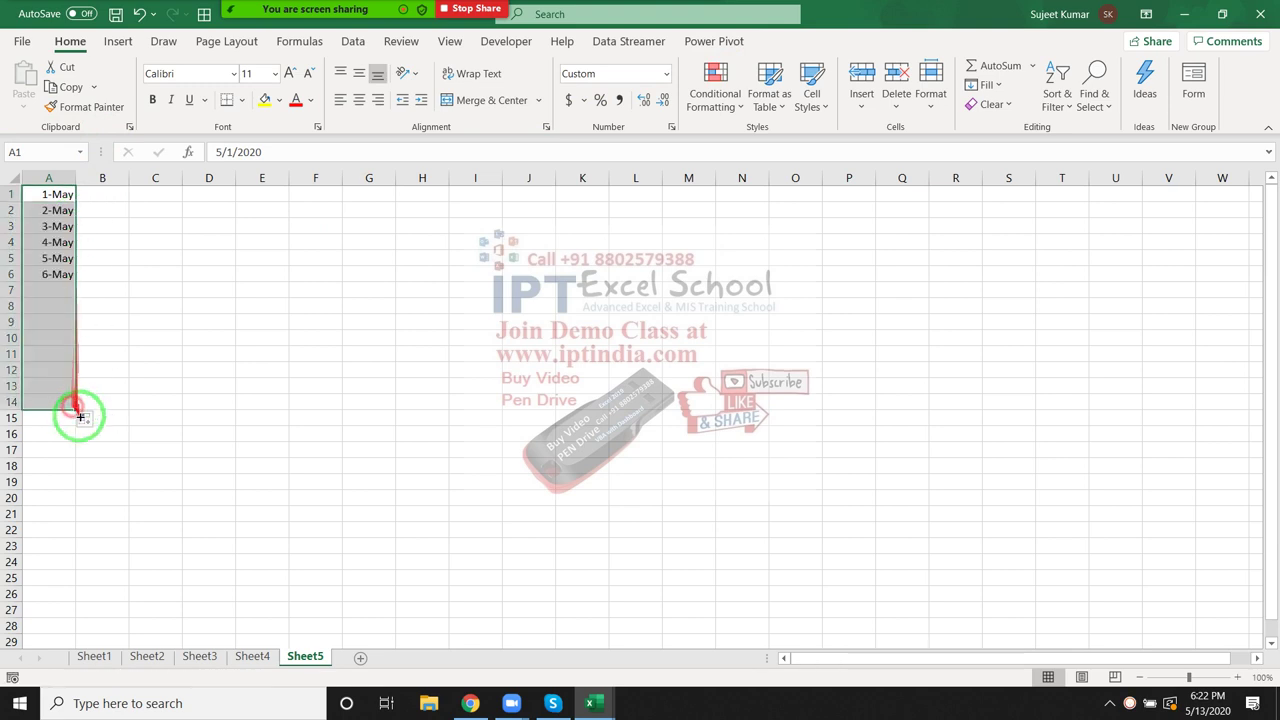
pyautogui.hotkey('ctrl', 'z')
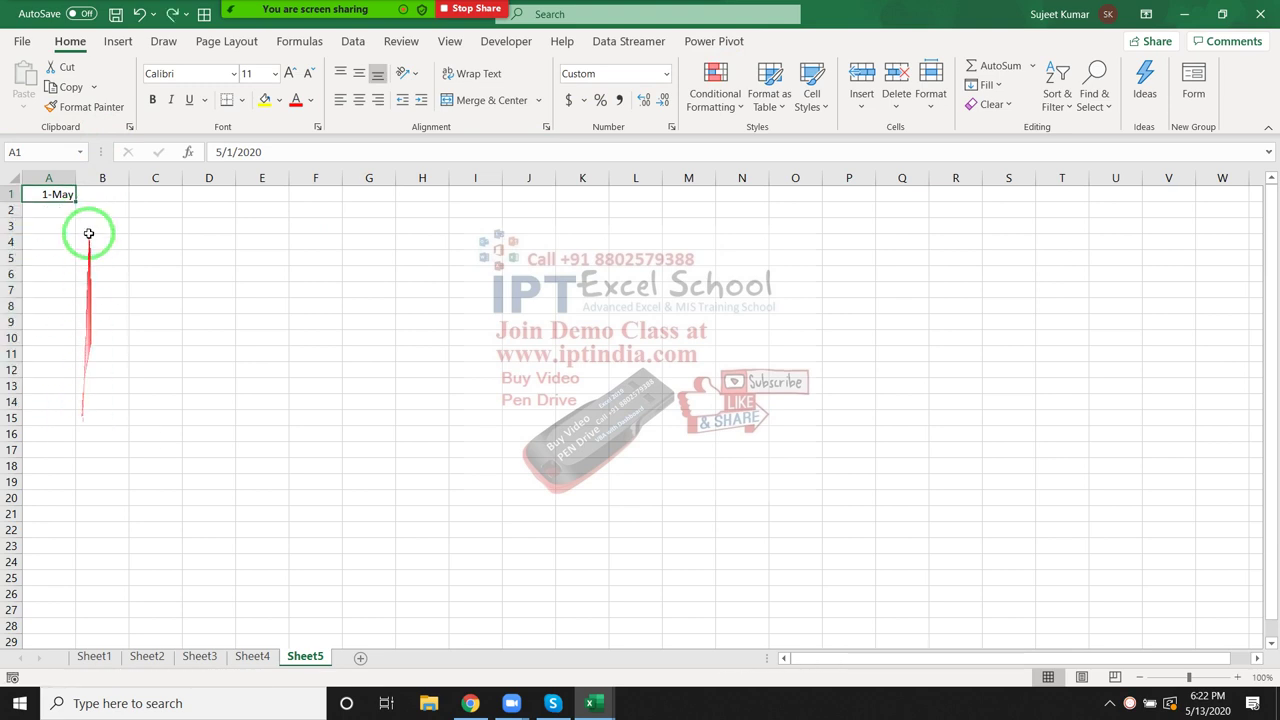
# Step: Fill A1:A21 as a Weekday date series from 1-May
pyautogui.moveTo(45, 194); pyautogui.dragTo(33, 512)
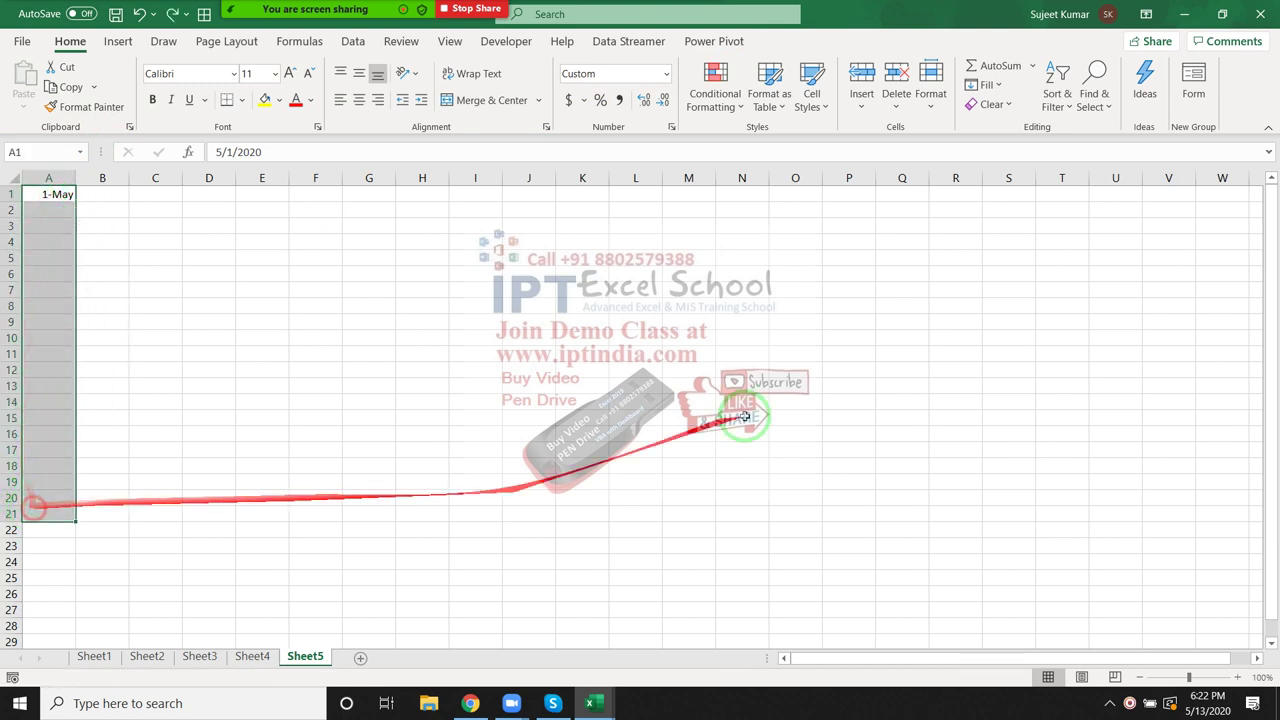
pyautogui.click(985, 85)
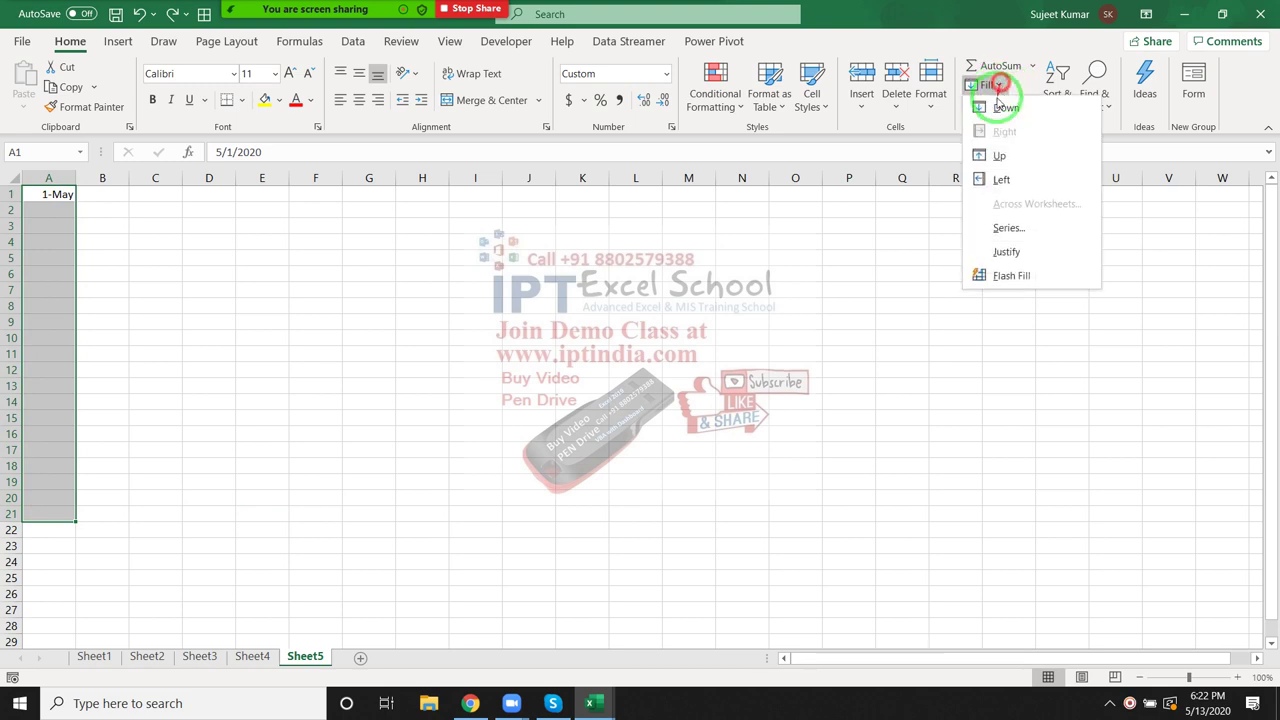
pyautogui.click(990, 226)
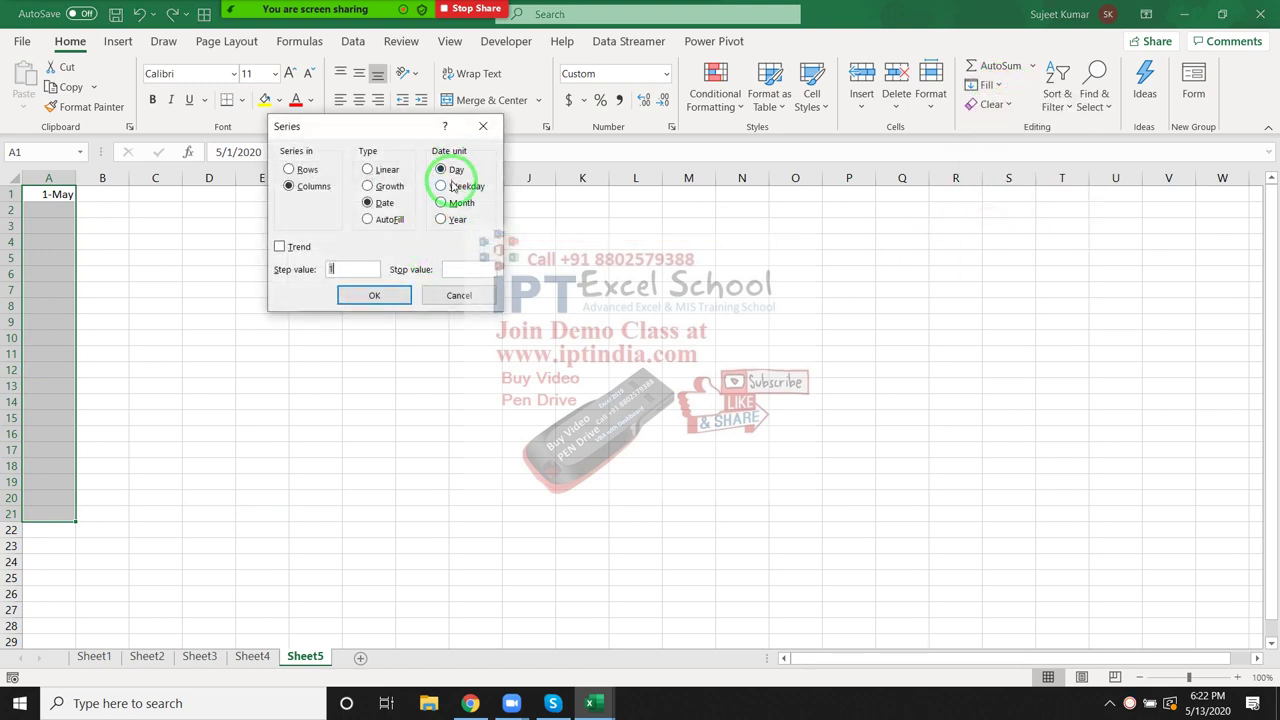
pyautogui.click(452, 186)
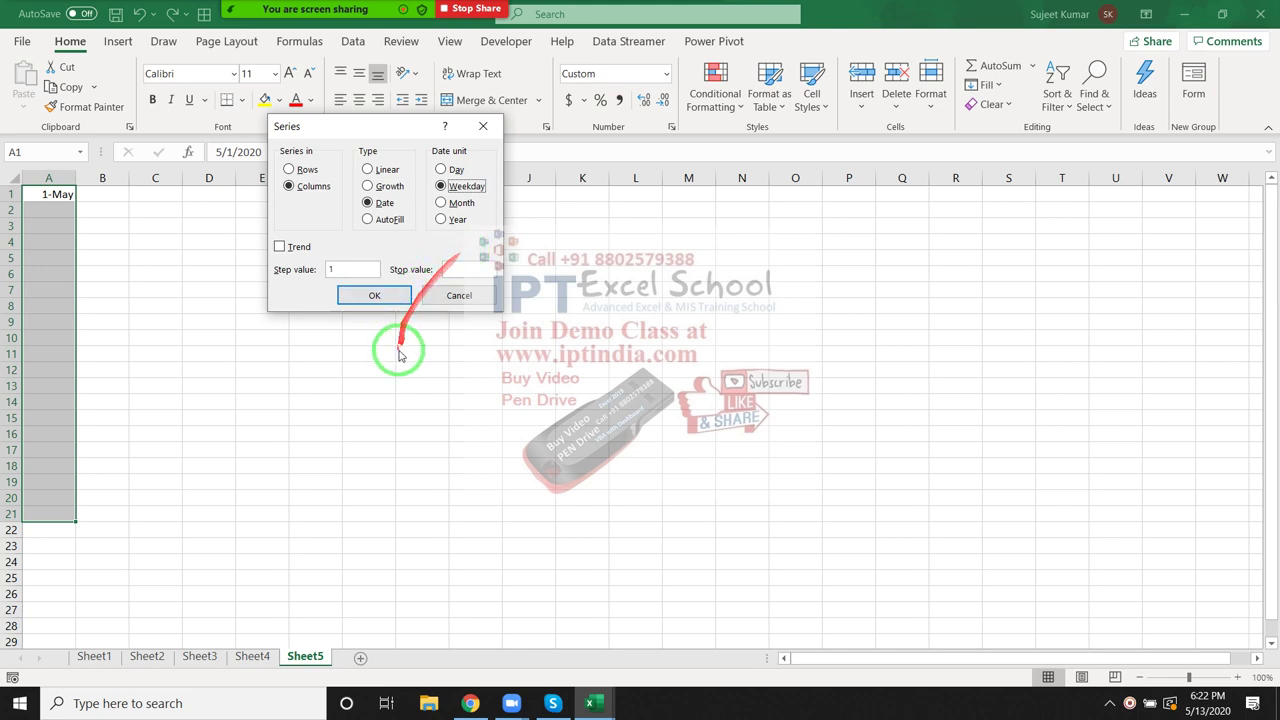
pyautogui.click(373, 296)
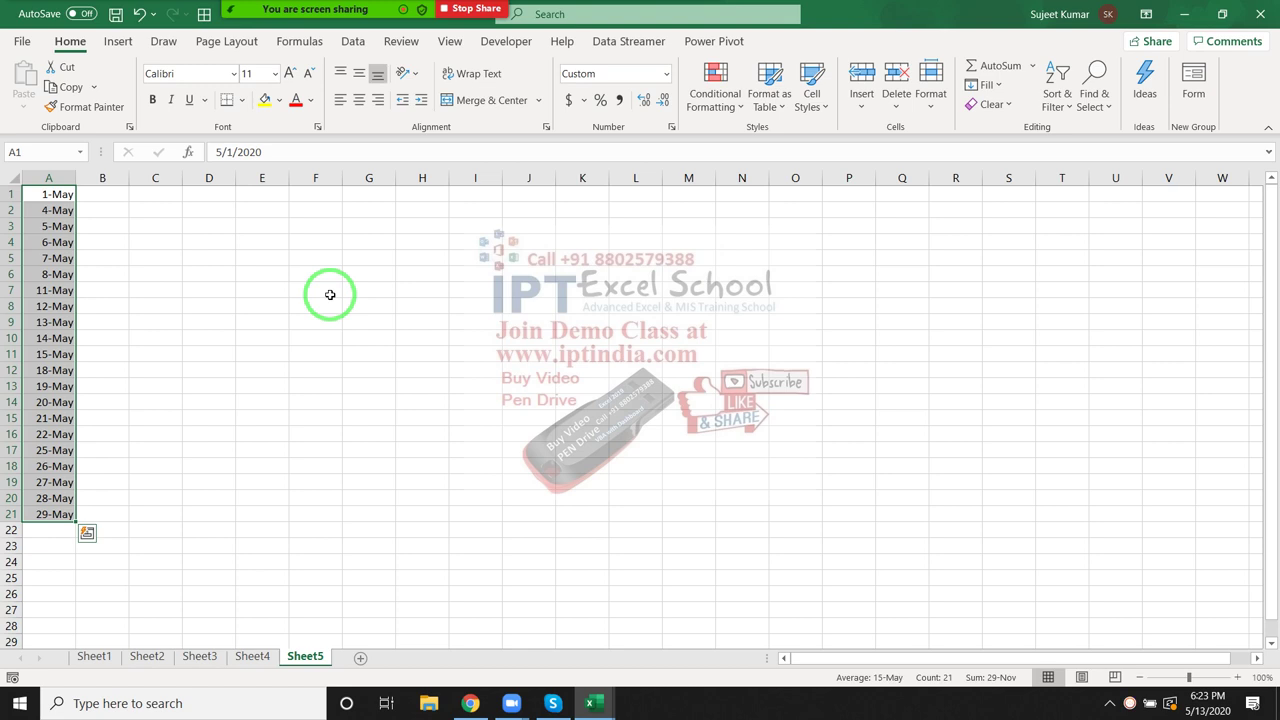
# Step: Refill A1:A21 as a Month date series from 1-May
pyautogui.click(996, 88)
pyautogui.click(988, 88)
pyautogui.click(988, 88)
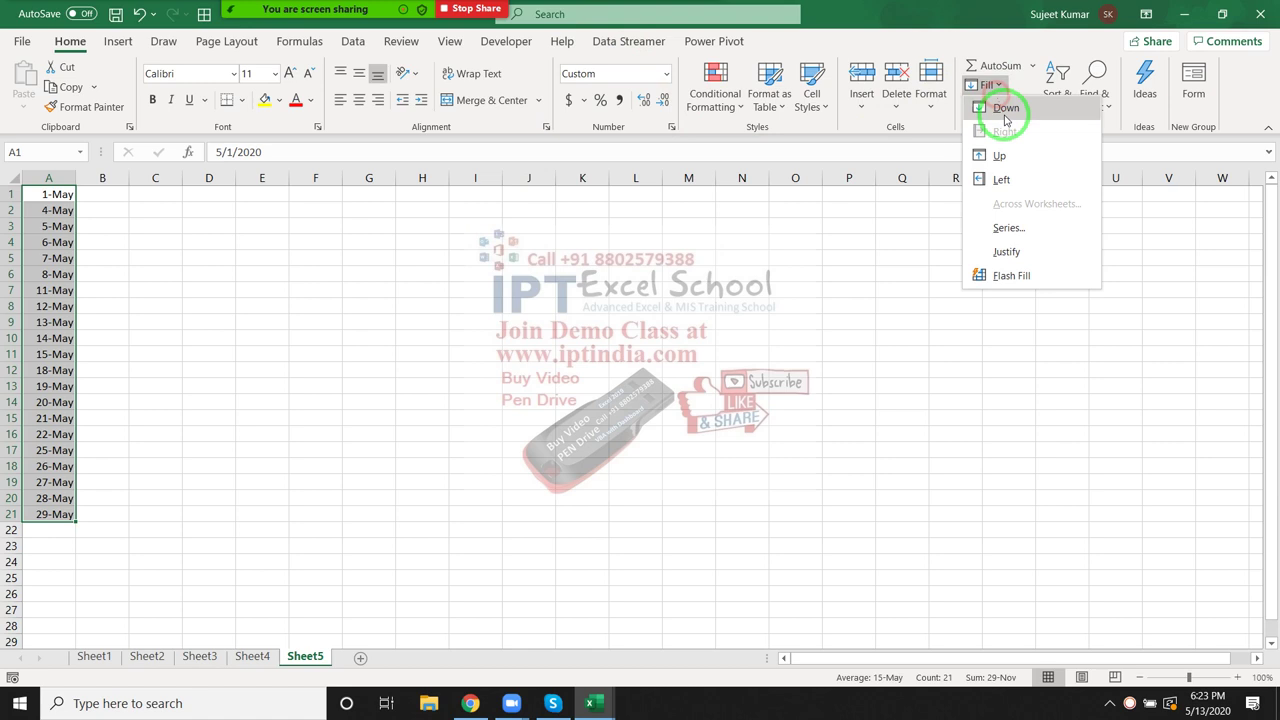
pyautogui.click(1009, 228)
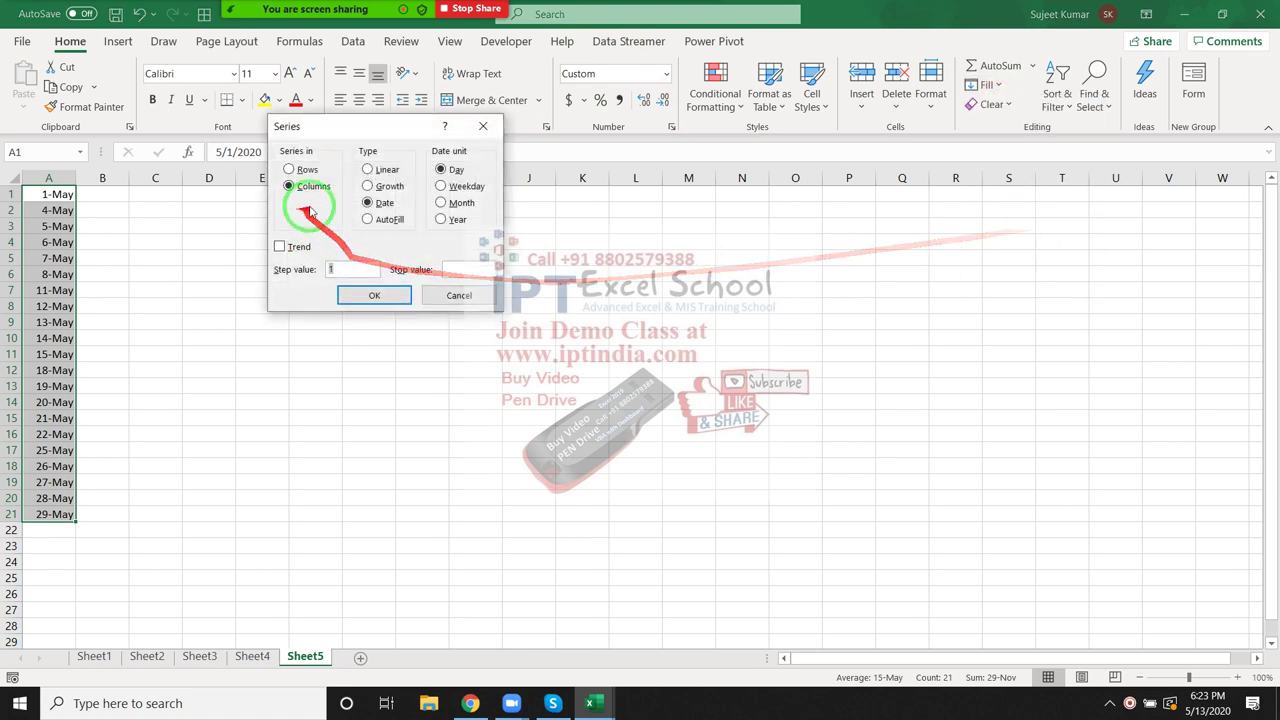
pyautogui.click(462, 203)
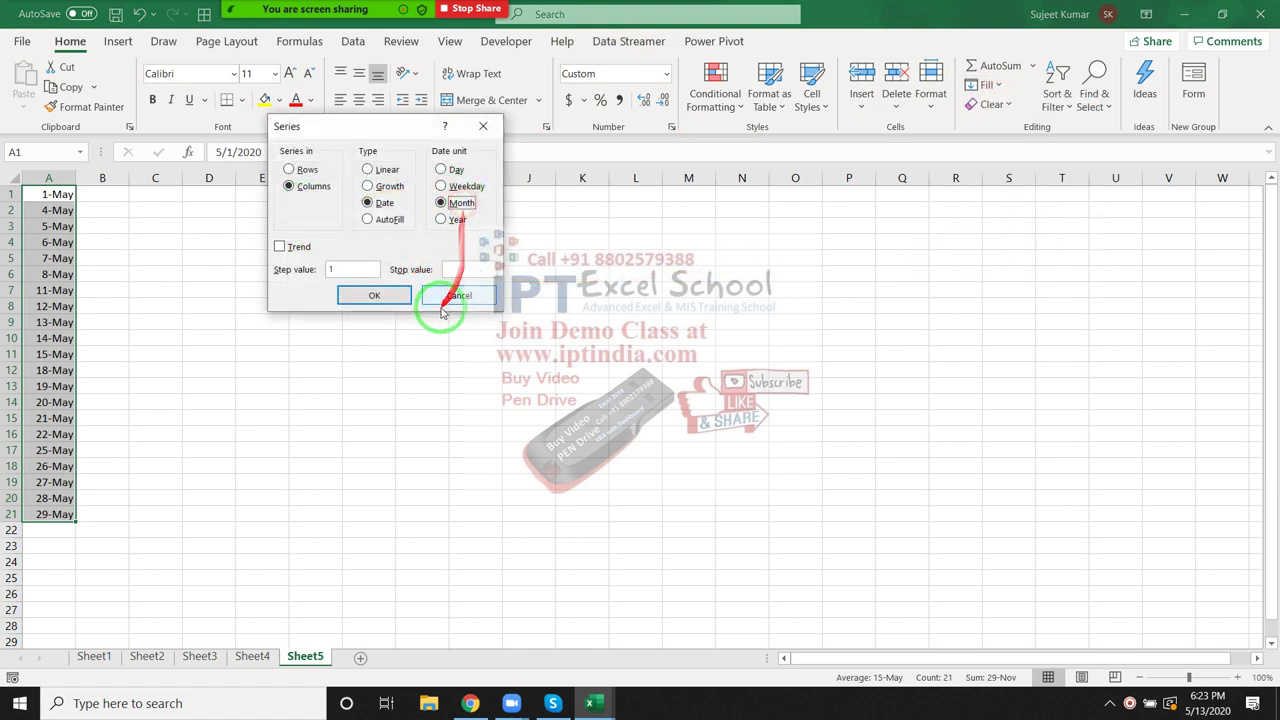
pyautogui.click(392, 294)
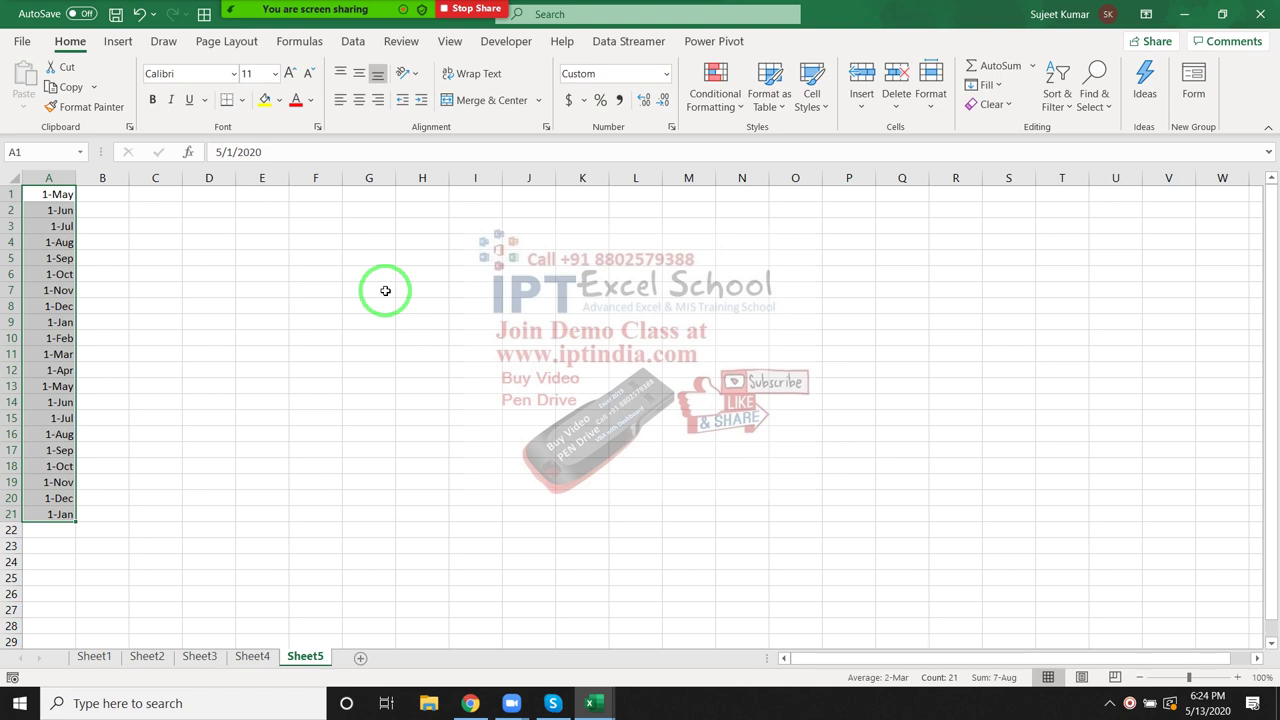
# Step: Delete the monthly dates so column A is empty
pyautogui.moveTo(385, 290); pyautogui.dragTo(337, 172)
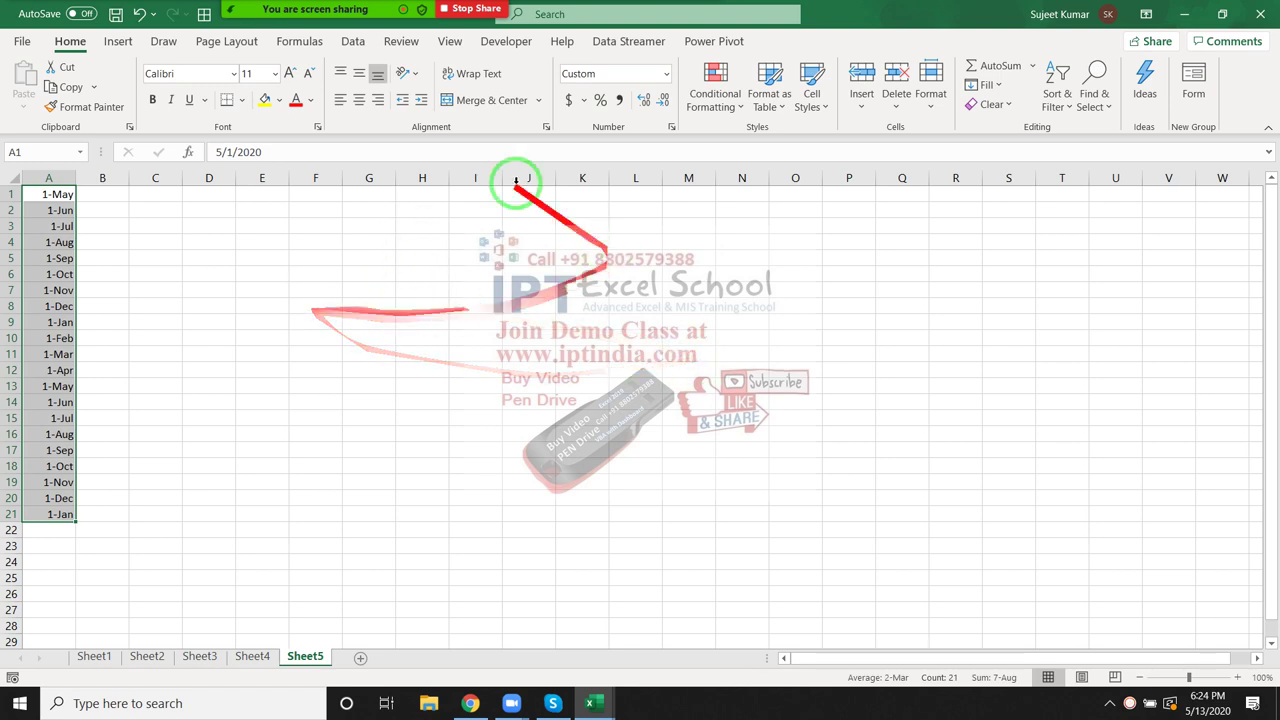
pyautogui.press('Delete')
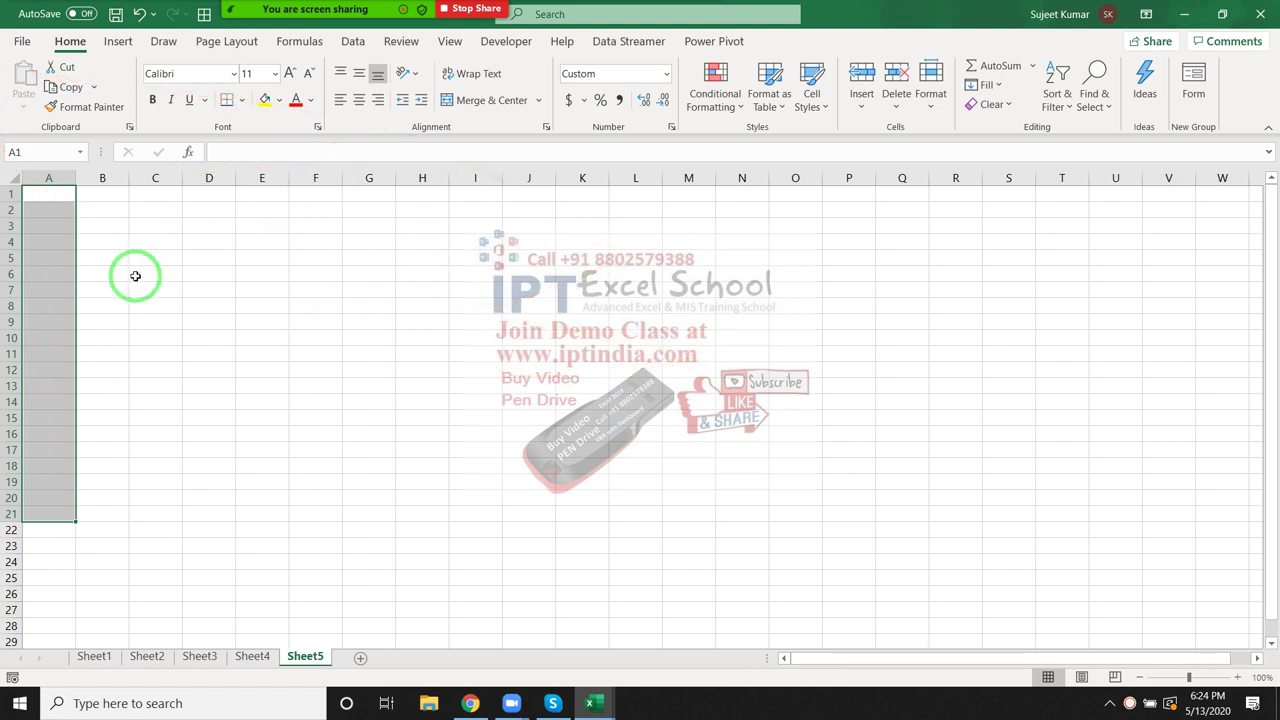
pyautogui.click(55, 195)
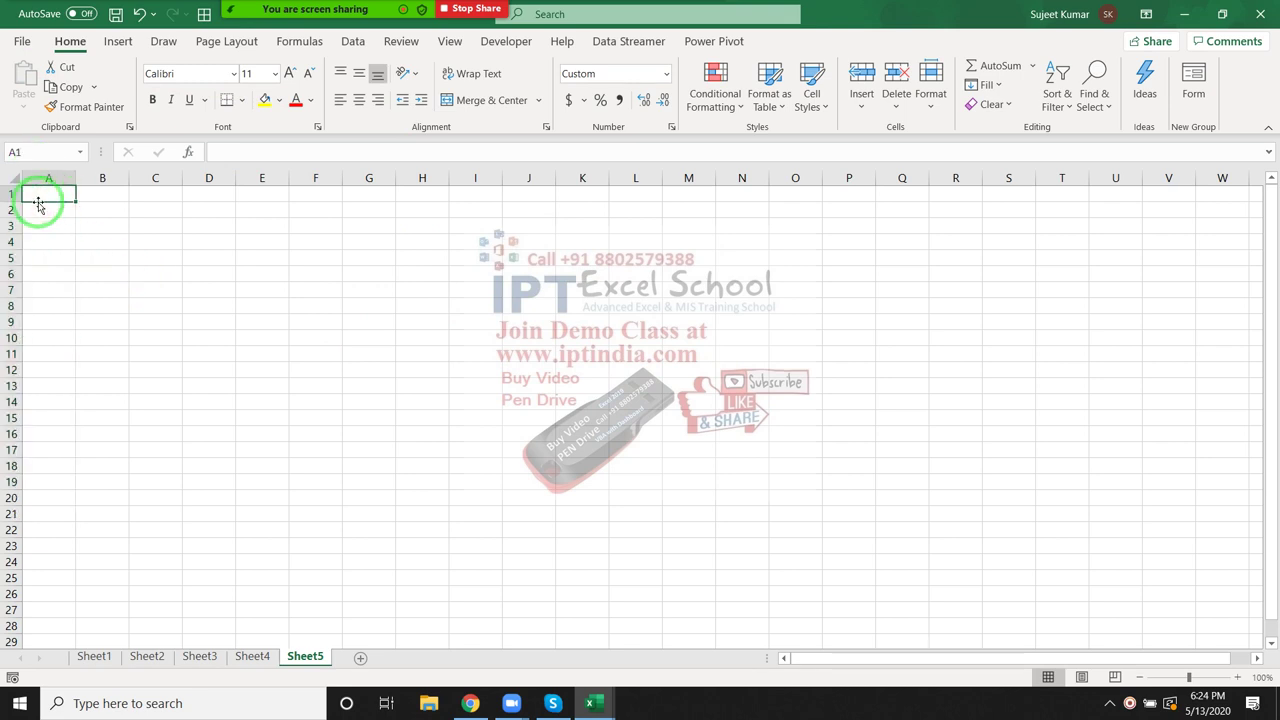
# Step: Enter Puja in A1, extend the name list down to A18, and widen column A
pyautogui.write('Puja')
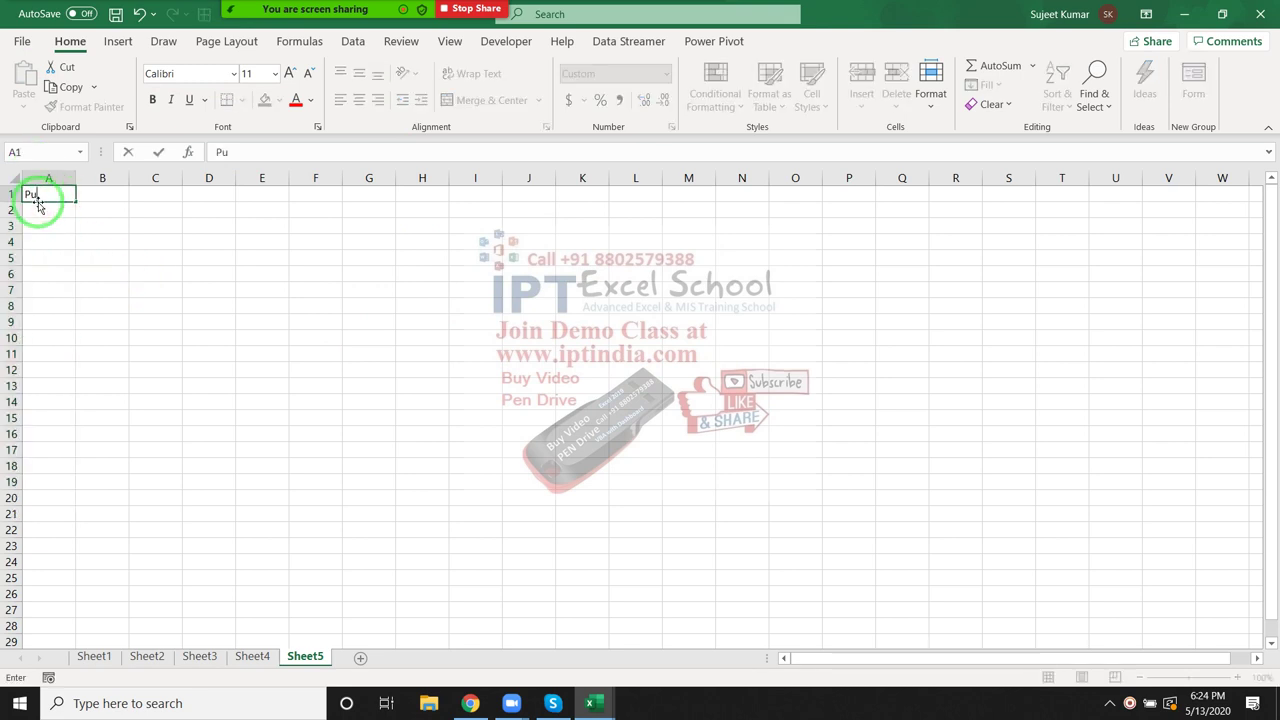
pyautogui.click(60, 242)
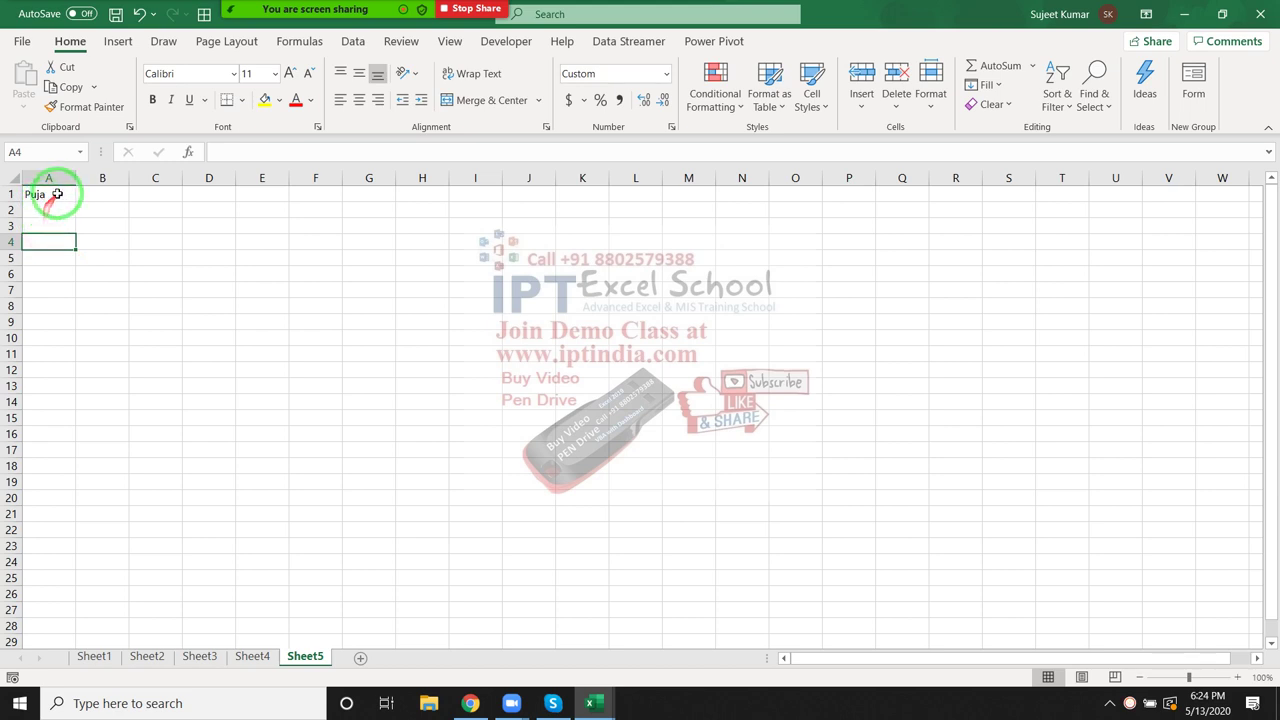
pyautogui.click(60, 193)
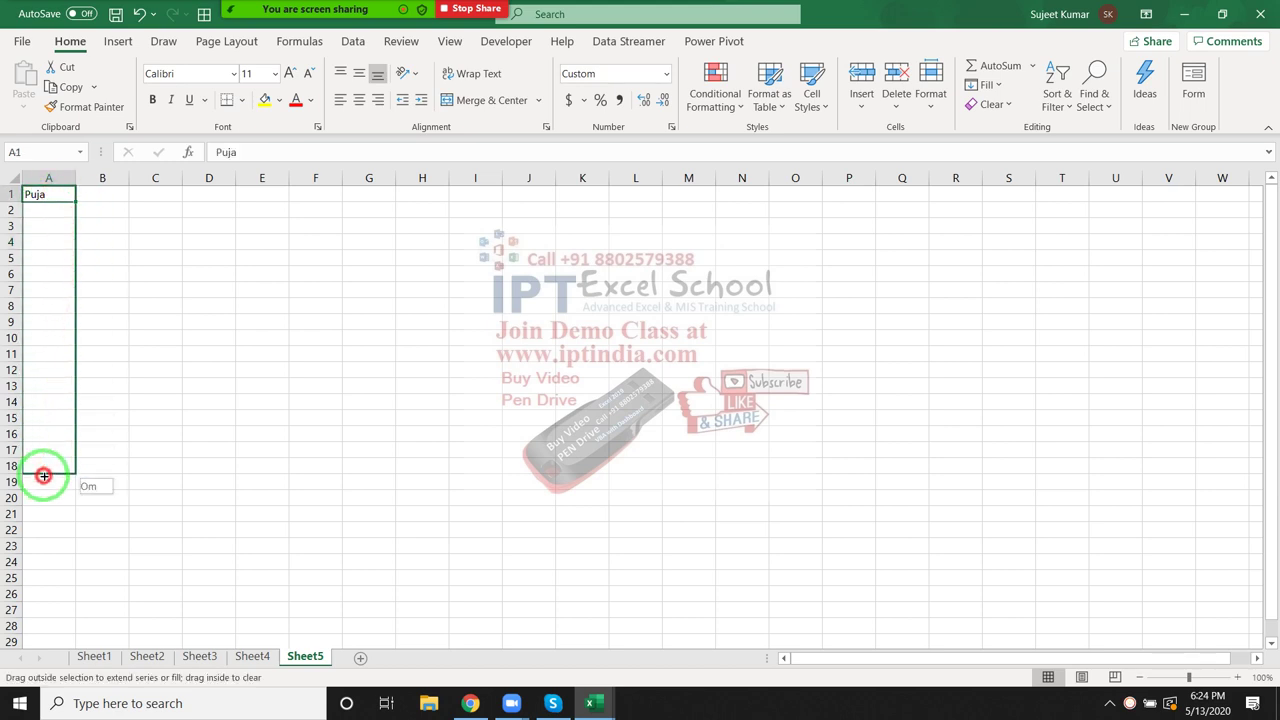
pyautogui.moveTo(74, 214); pyautogui.dragTo(45, 470)
pyautogui.moveTo(76, 178); pyautogui.dragTo(97, 178)
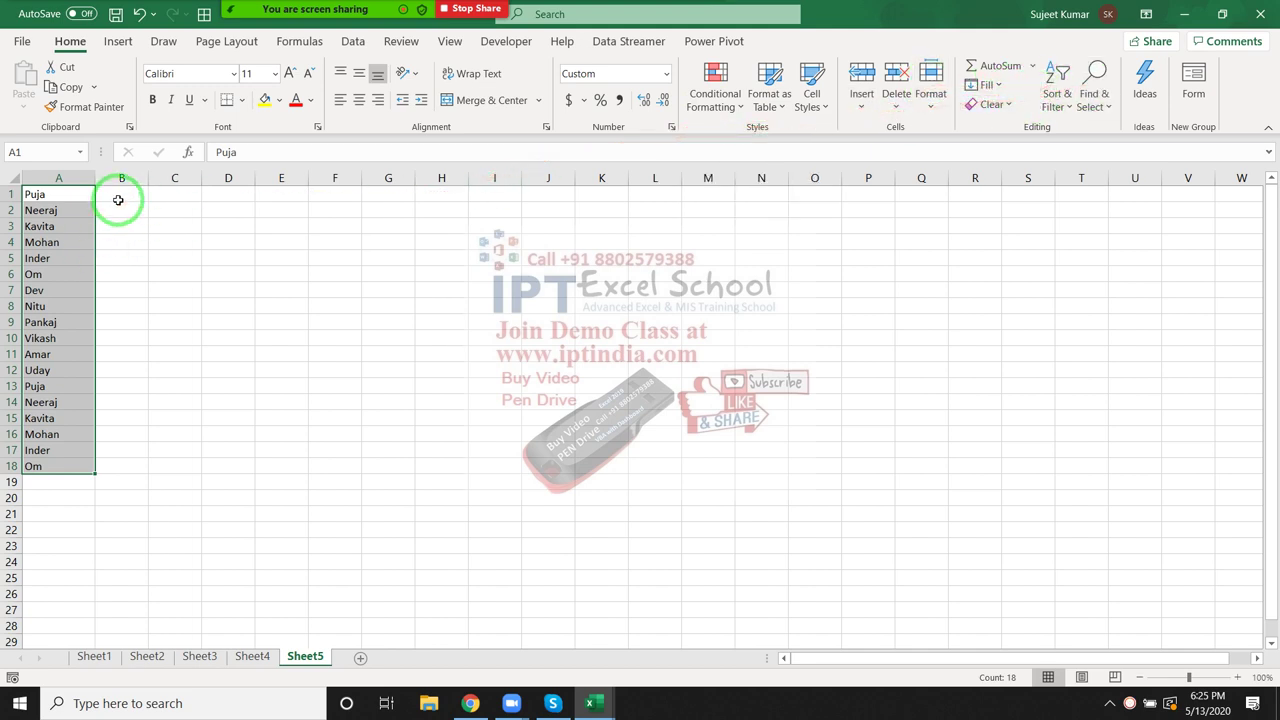
# Step: Widen column A and use Fill Justify twice to merge all names into A1
pyautogui.click(118, 200)
pyautogui.moveTo(95, 181)
pyautogui.mouseDown()
pyautogui.moveTo(409, 182)
pyautogui.moveTo(372, 466)
pyautogui.mouseUp()
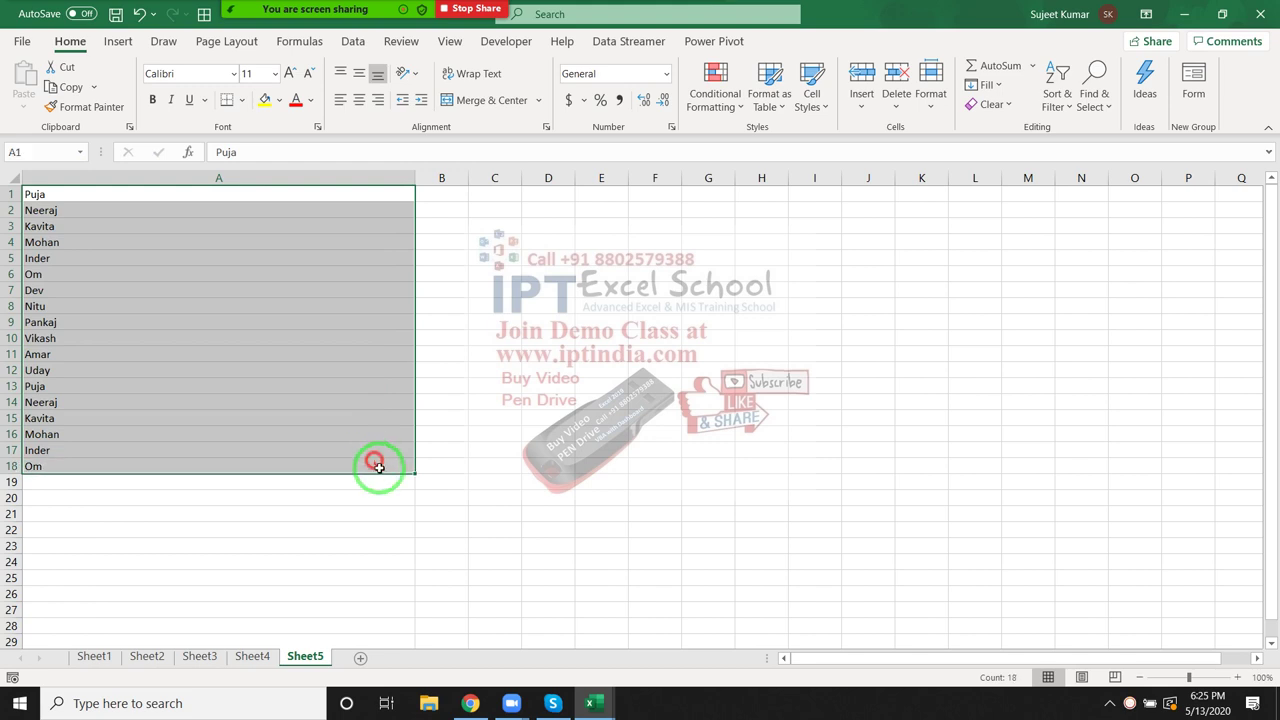
pyautogui.click(1003, 88)
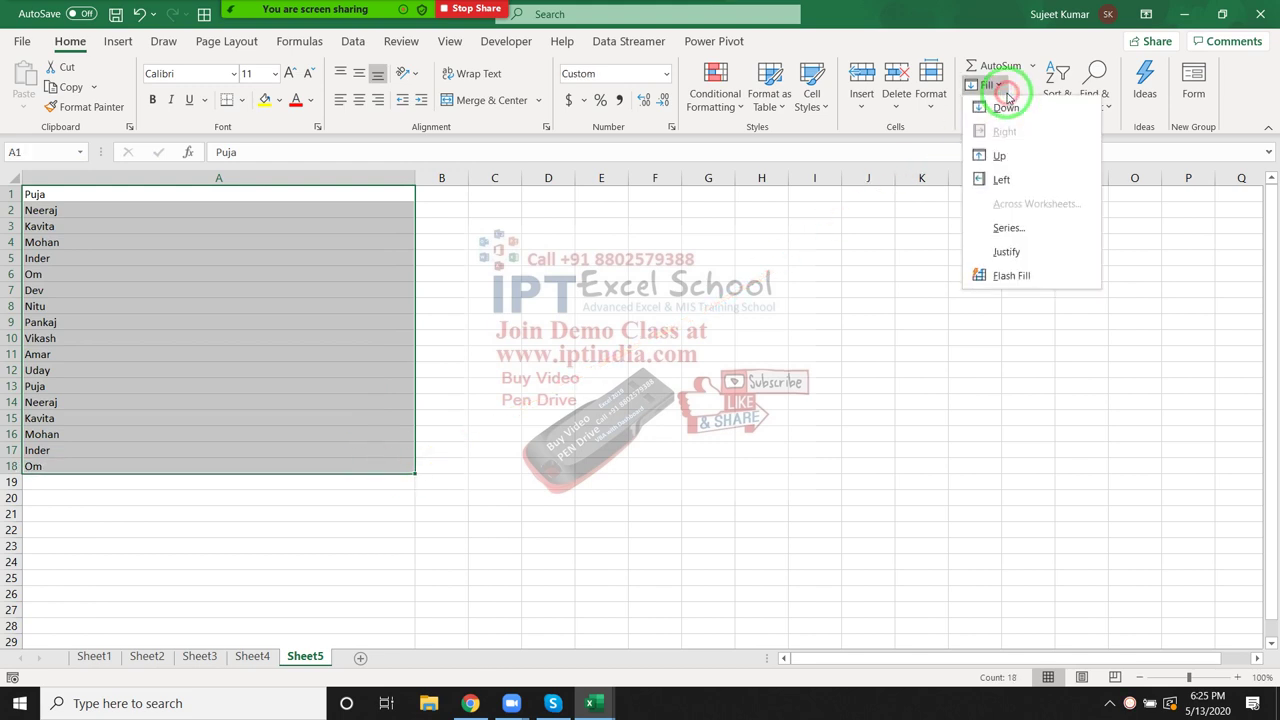
pyautogui.click(1027, 252)
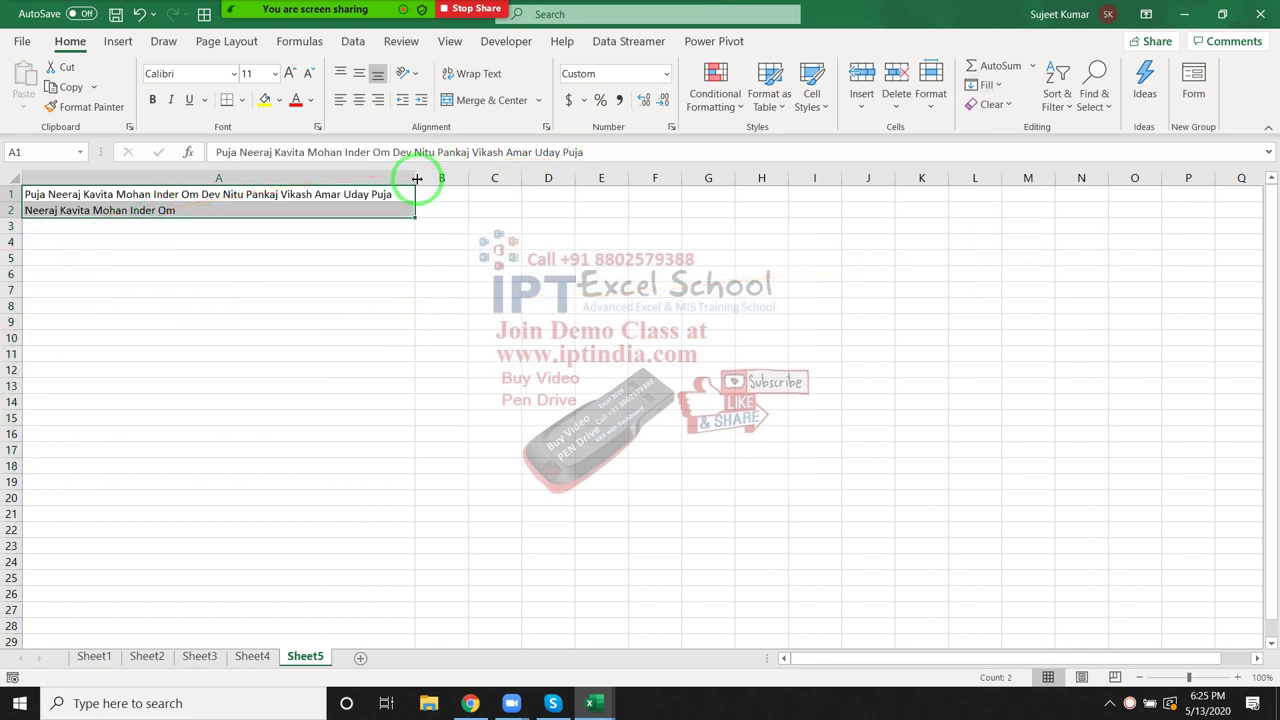
pyautogui.moveTo(416, 178); pyautogui.dragTo(706, 178)
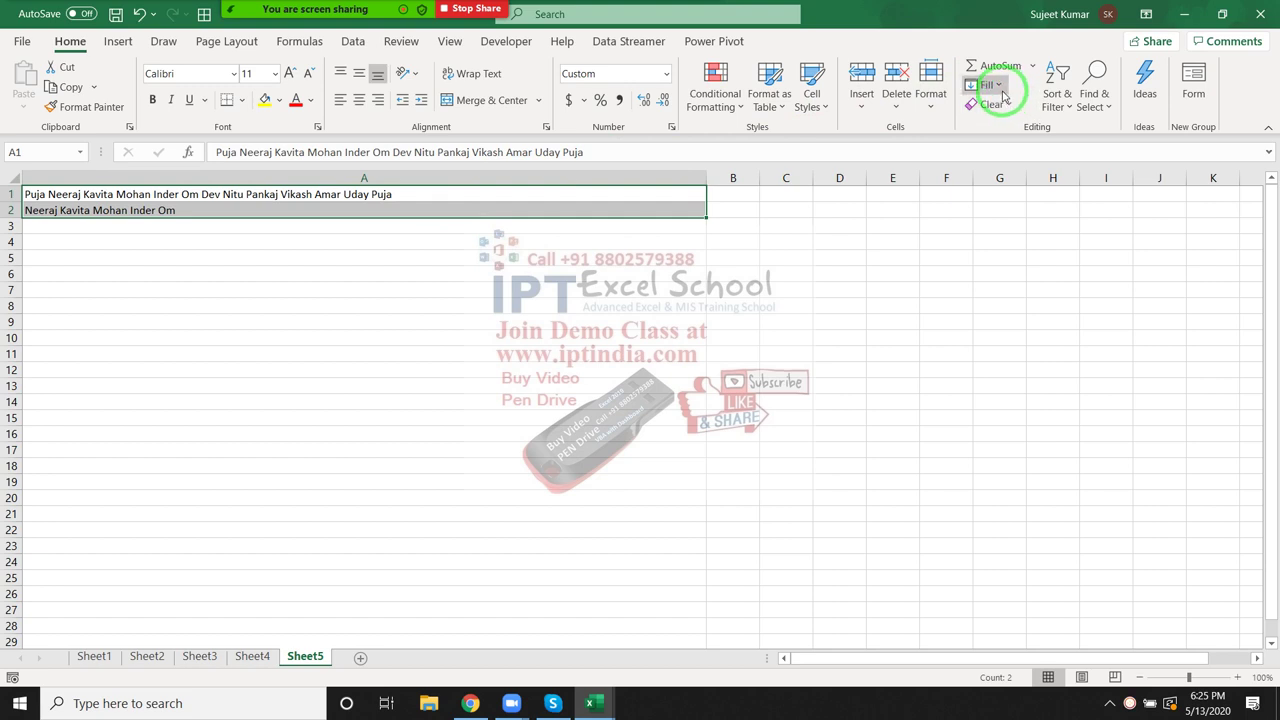
pyautogui.click(1003, 95)
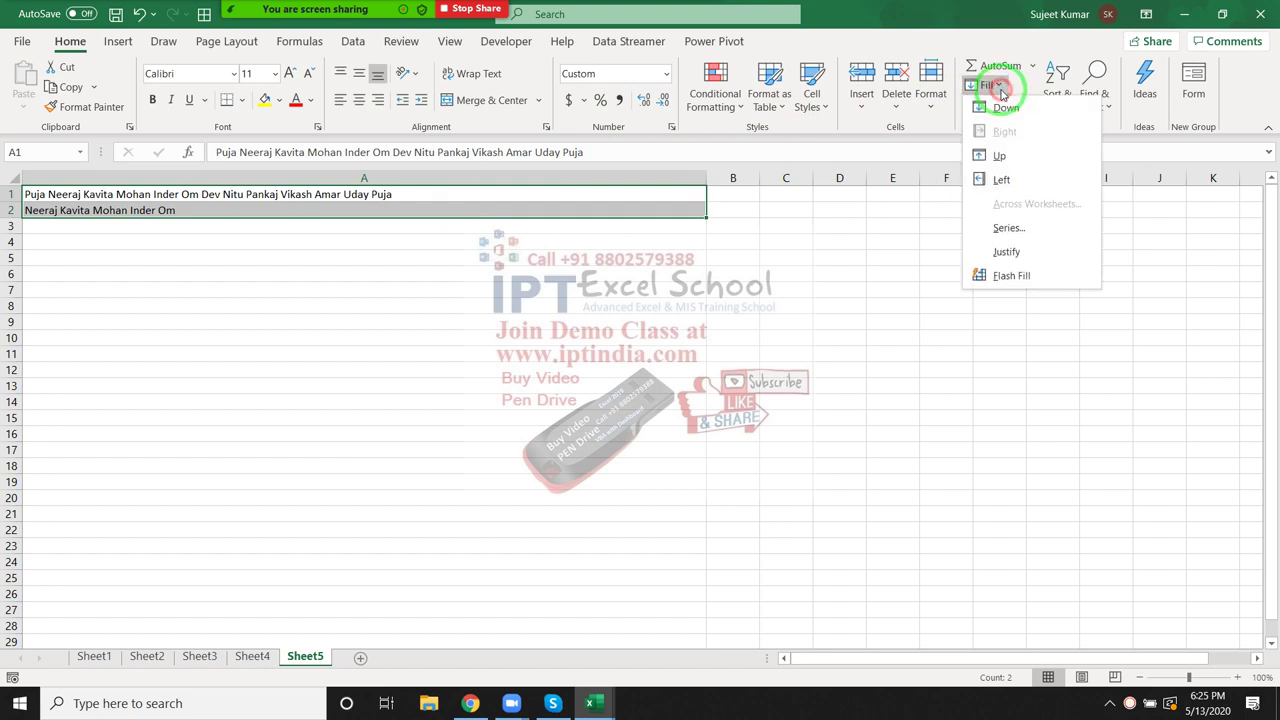
pyautogui.click(1010, 252)
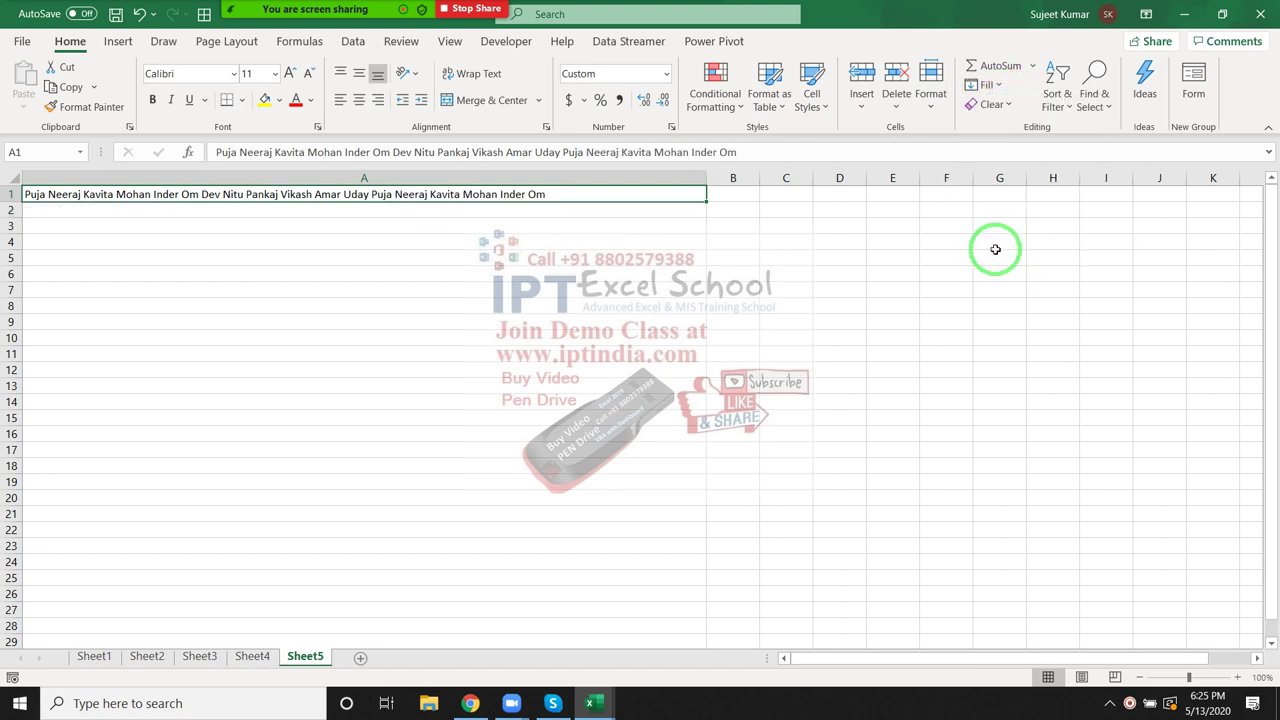
# Step: Narrow column A and Fill Justify A1 to split the names back, one per row
pyautogui.click(674, 257)
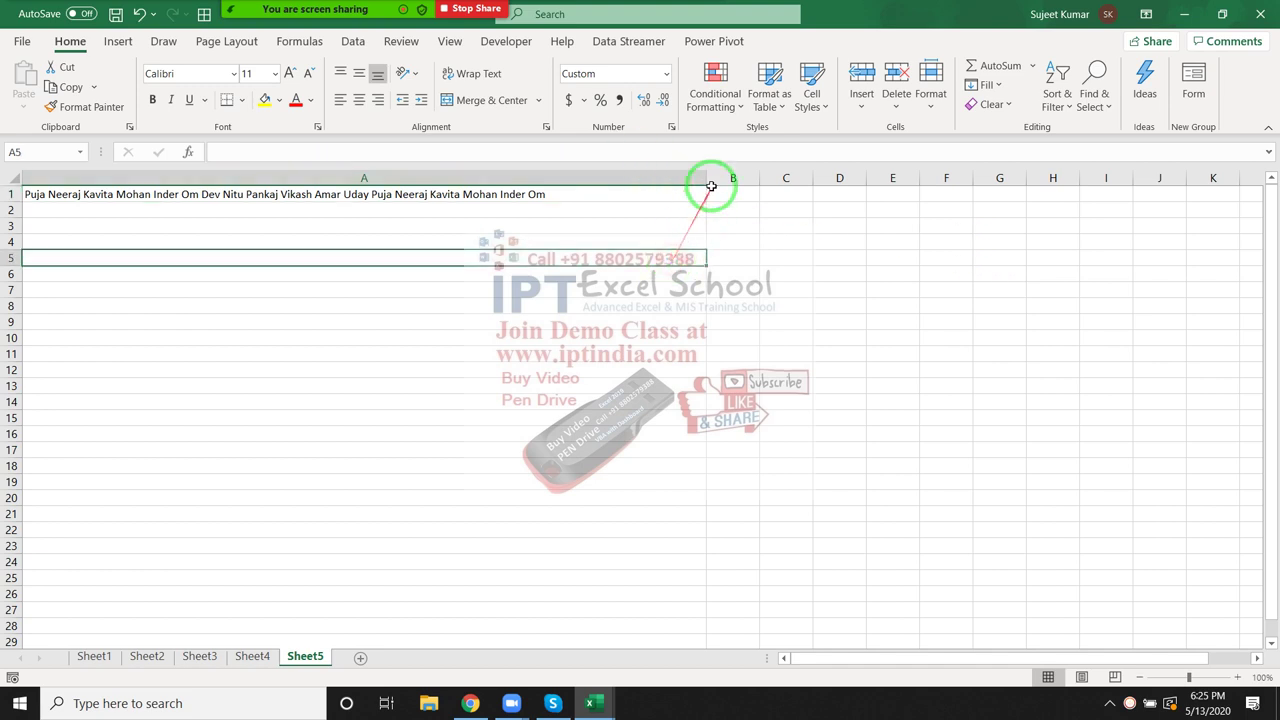
pyautogui.moveTo(710, 186)
pyautogui.mouseDown()
pyautogui.moveTo(195, 200)
pyautogui.moveTo(49, 185)
pyautogui.mouseUp()
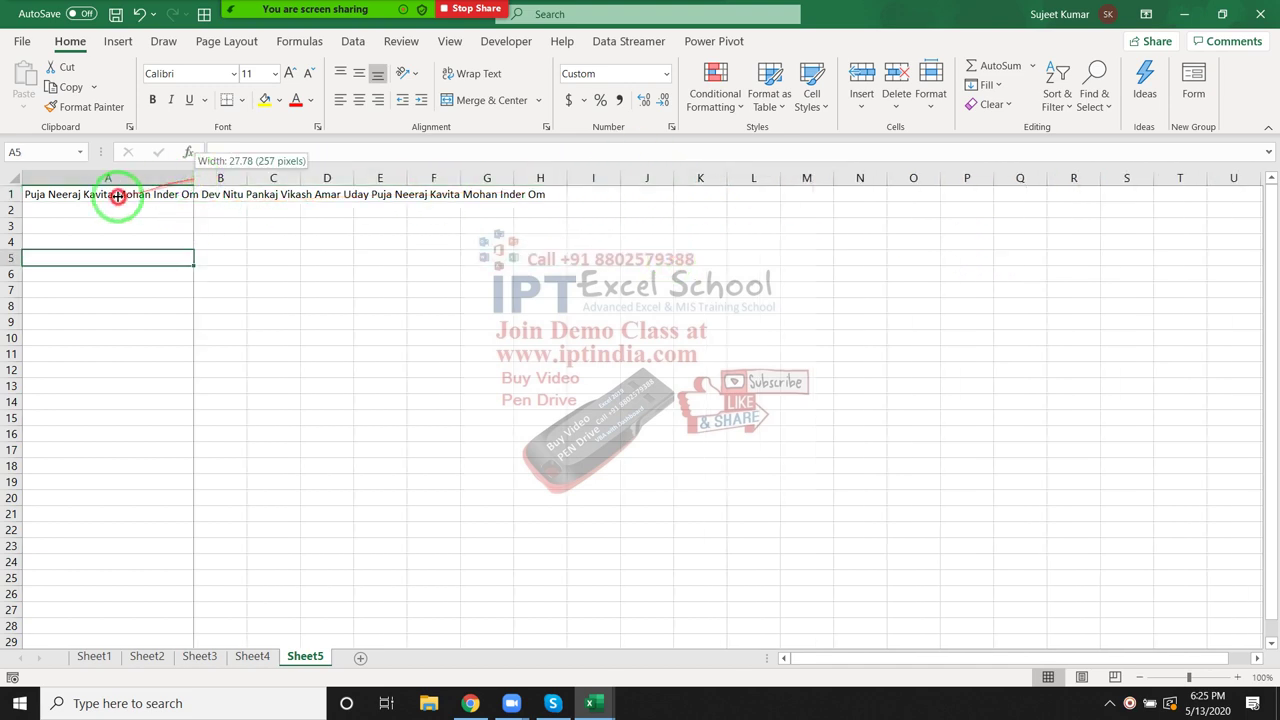
pyautogui.click(32, 194)
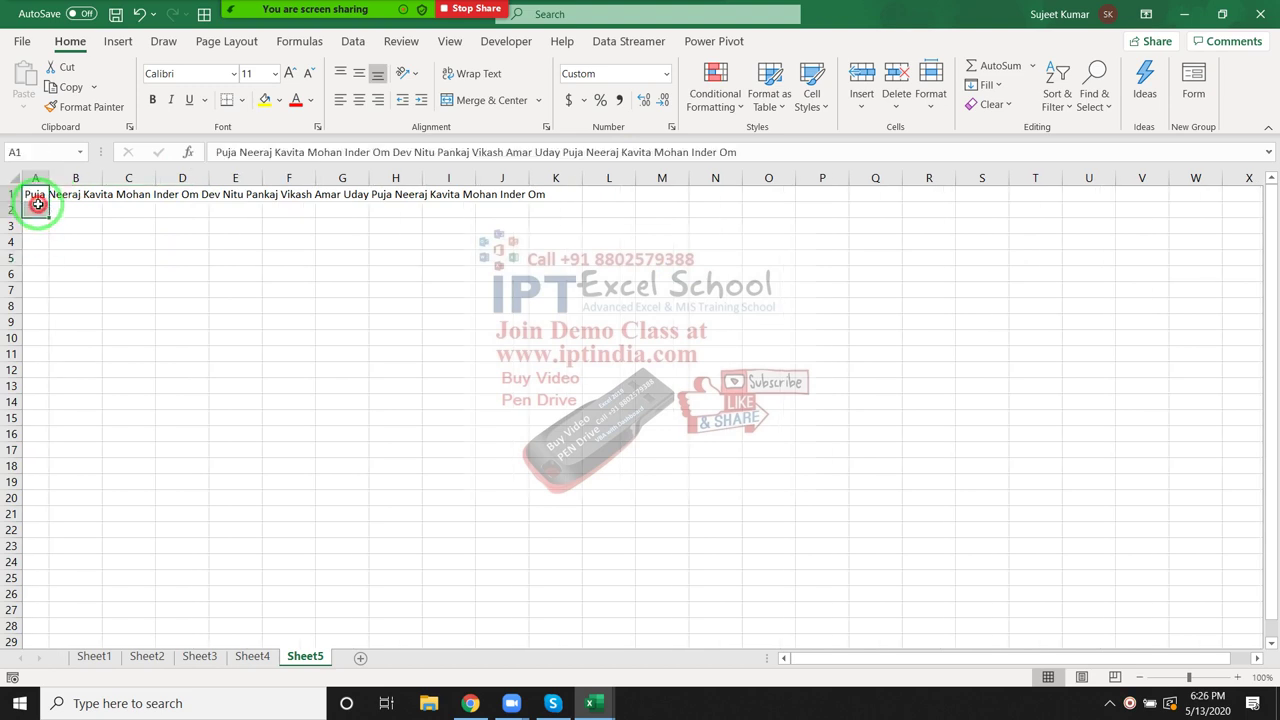
pyautogui.click(985, 85)
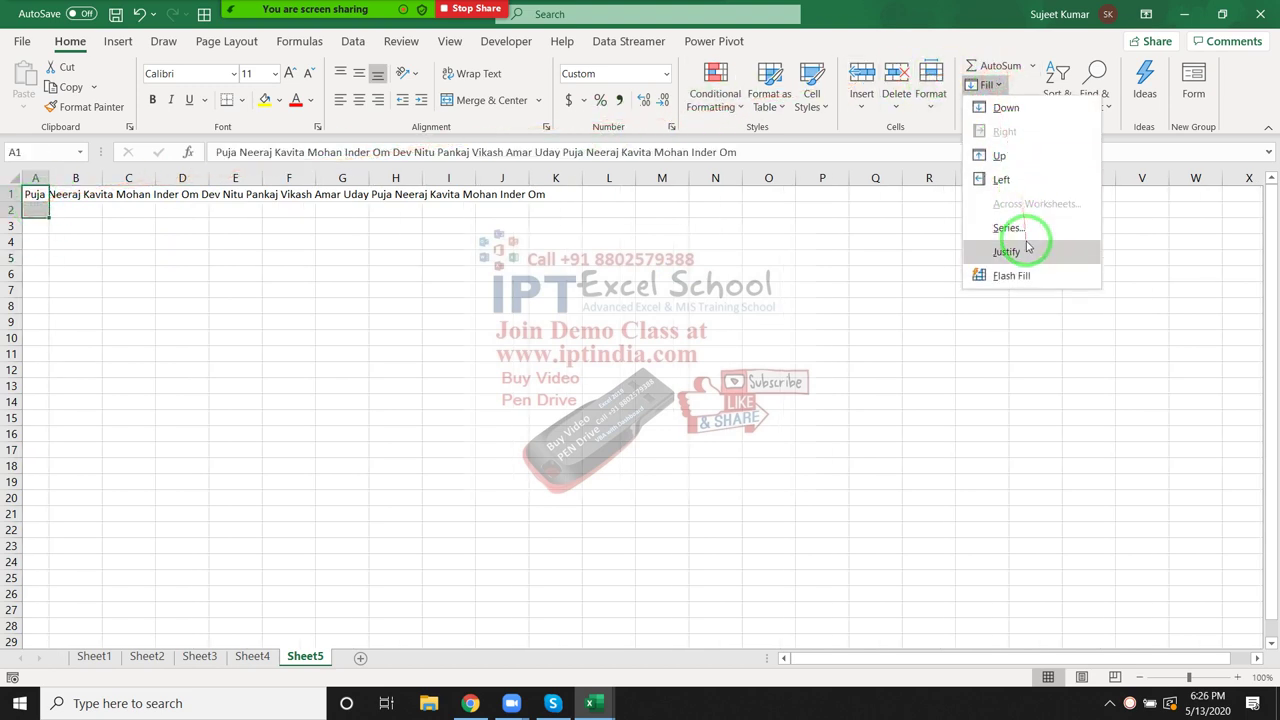
pyautogui.click(1006, 251)
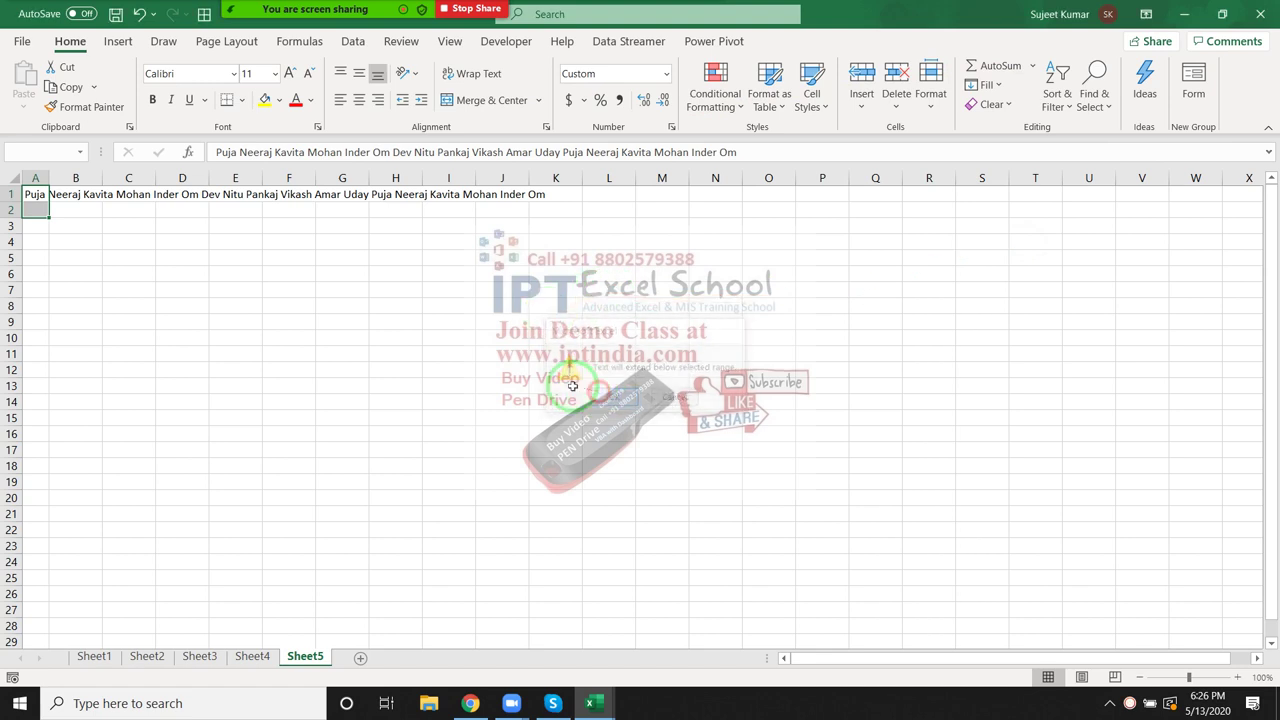
pyautogui.click(75, 210)
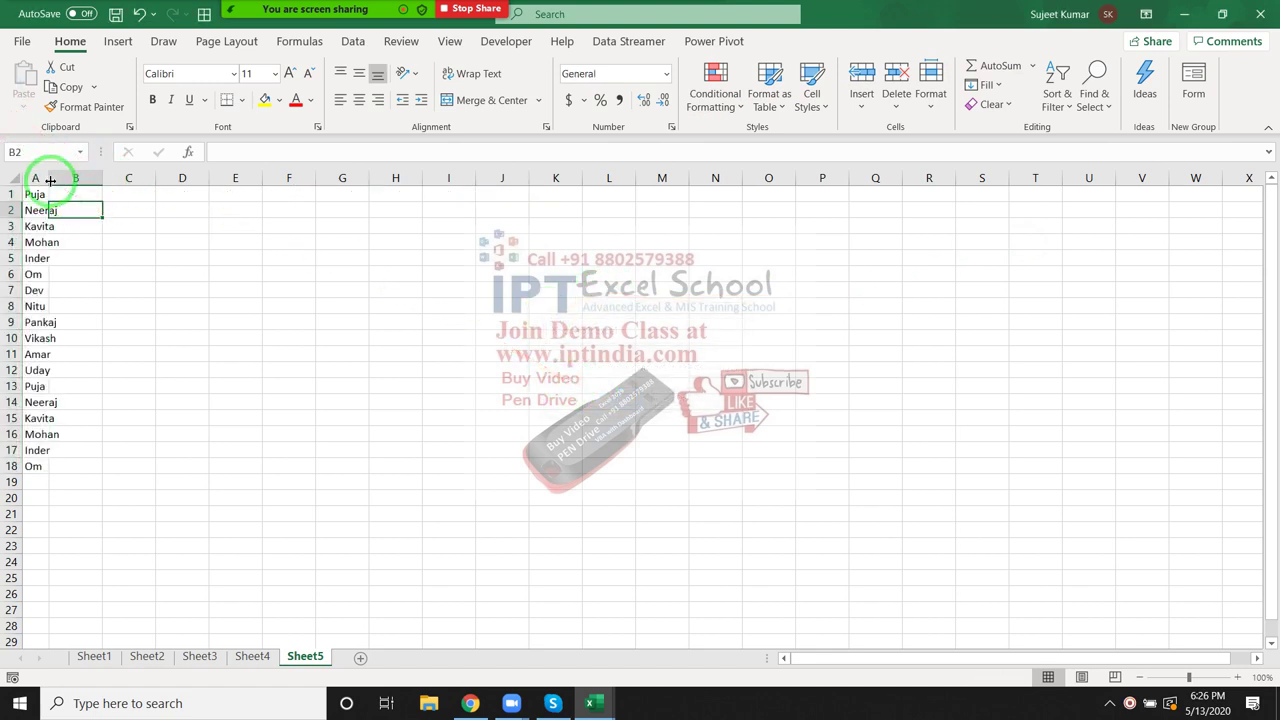
# Step: Fit column A to the names and enter =TEXTJOIN(",",TRUE,A1:A18) in B1
pyautogui.doubleClick(50, 179)
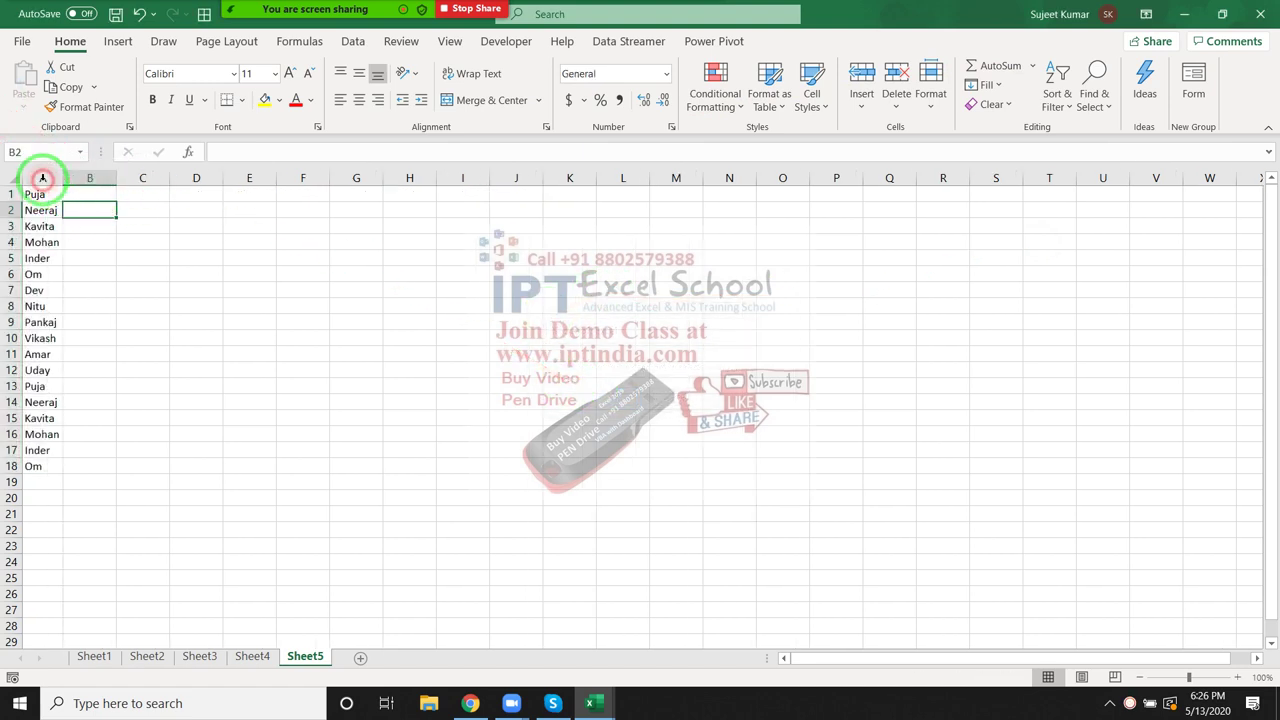
pyautogui.click(97, 194)
pyautogui.write('=')
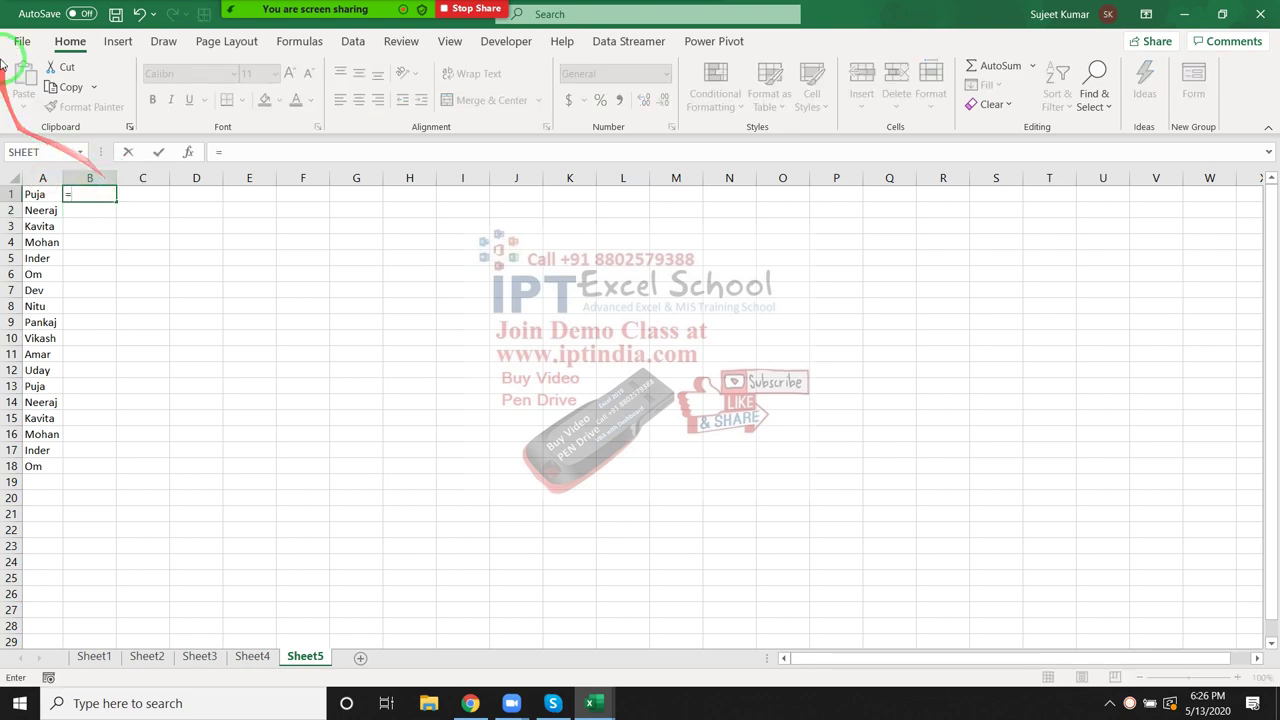
pyautogui.write('te')
pyautogui.press('Down')
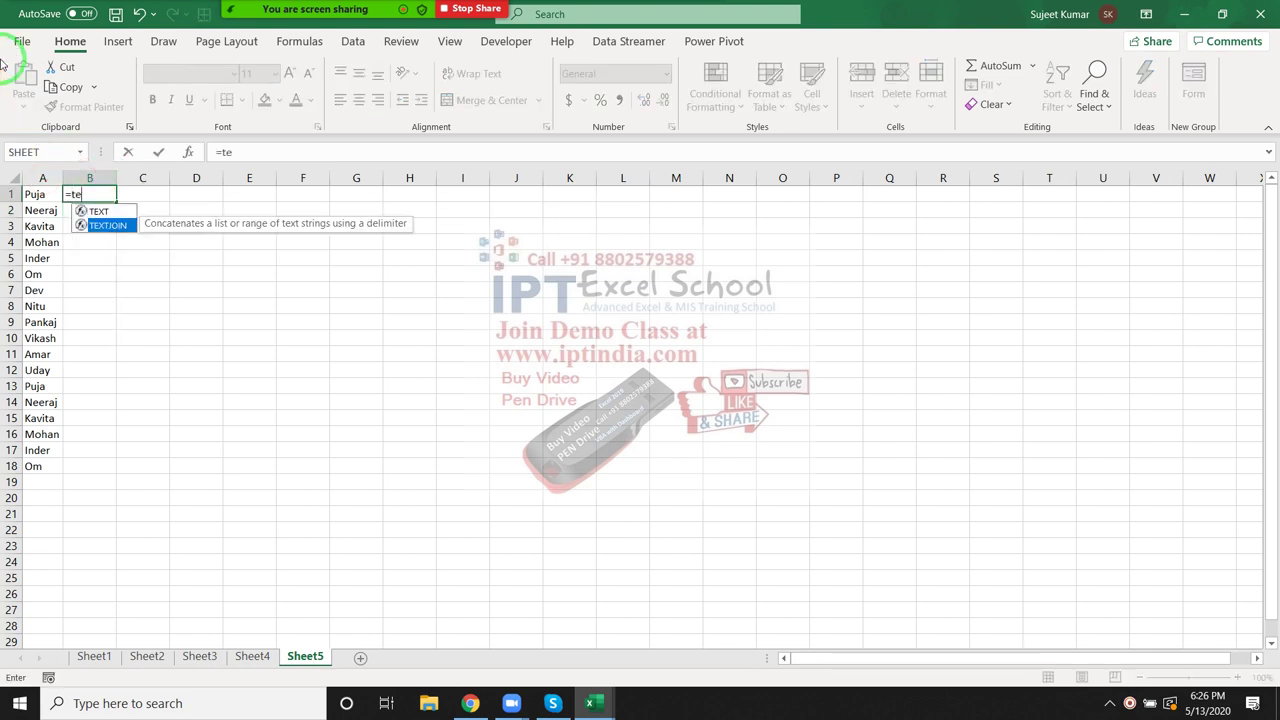
pyautogui.press('Tab')
pyautogui.write(',')
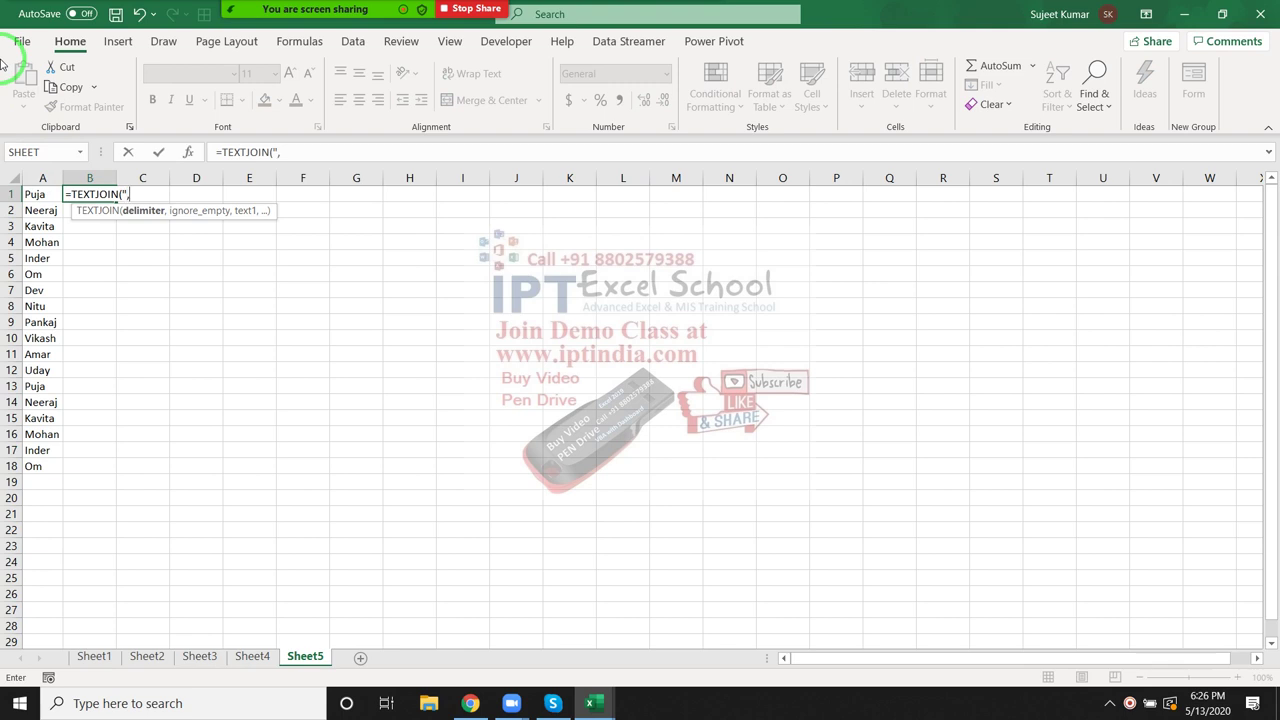
pyautogui.write('",')
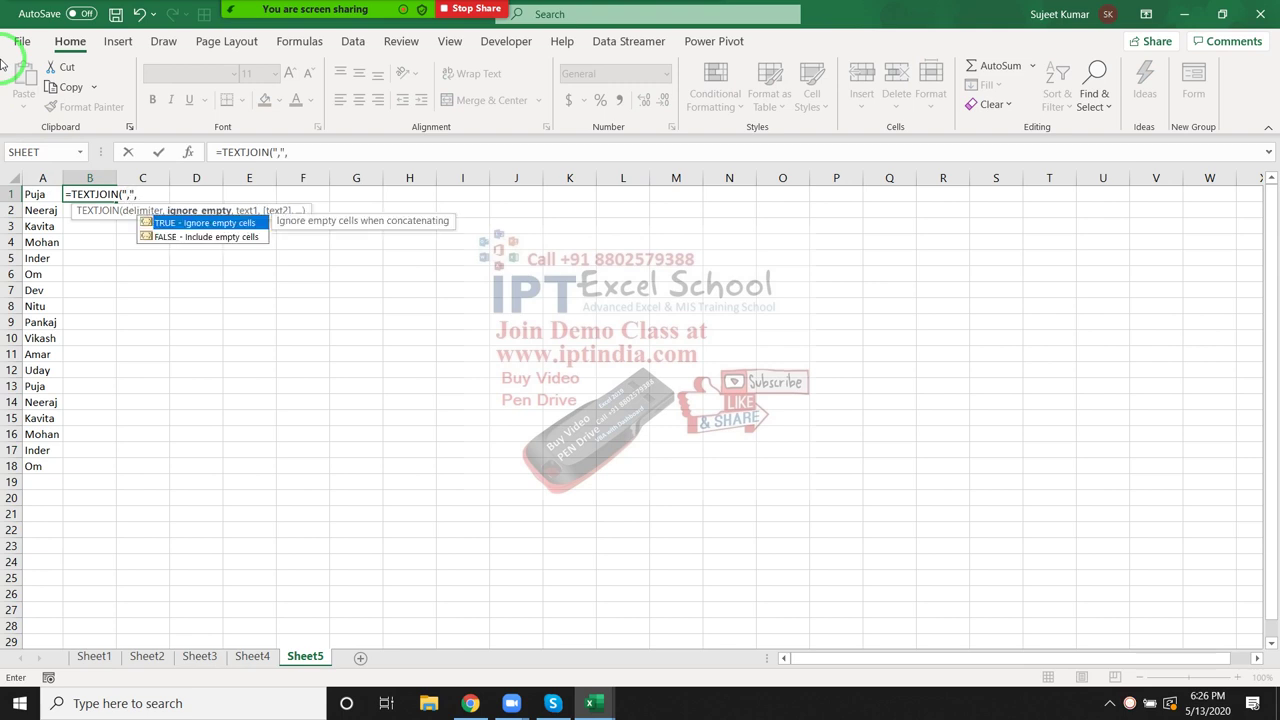
pyautogui.press('Tab')
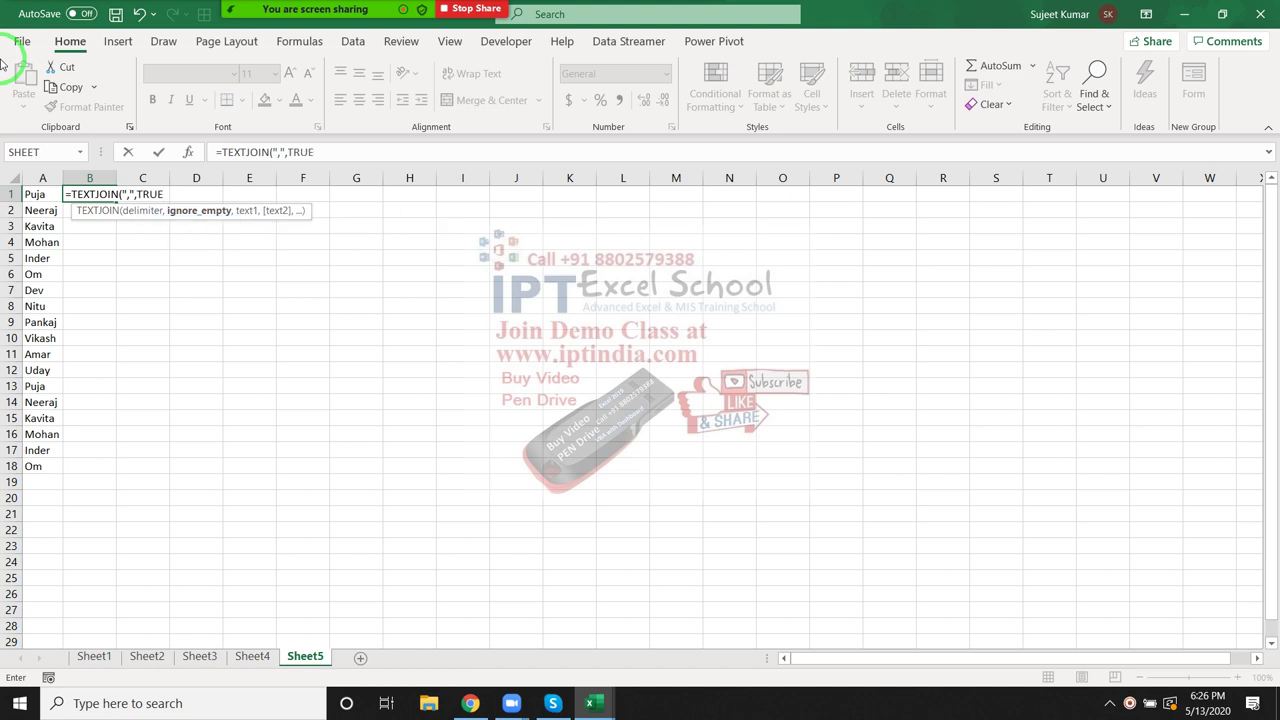
pyautogui.write(',')
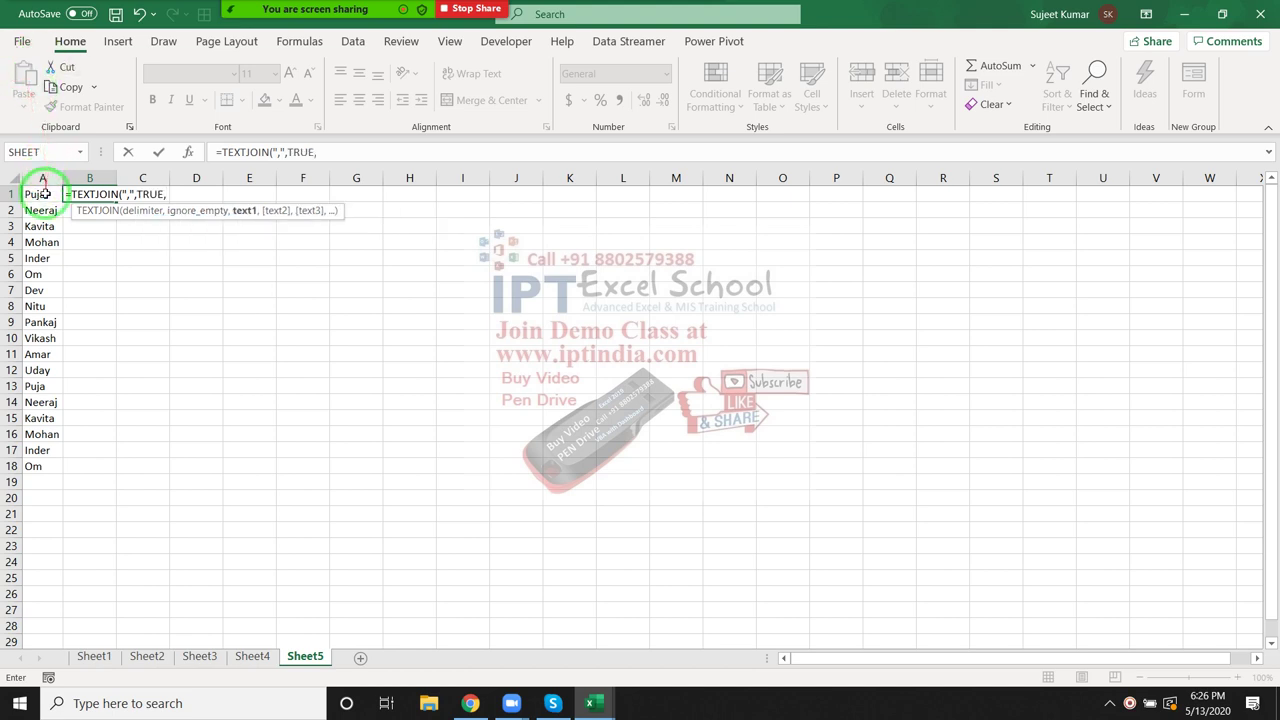
pyautogui.moveTo(45, 194); pyautogui.dragTo(38, 461)
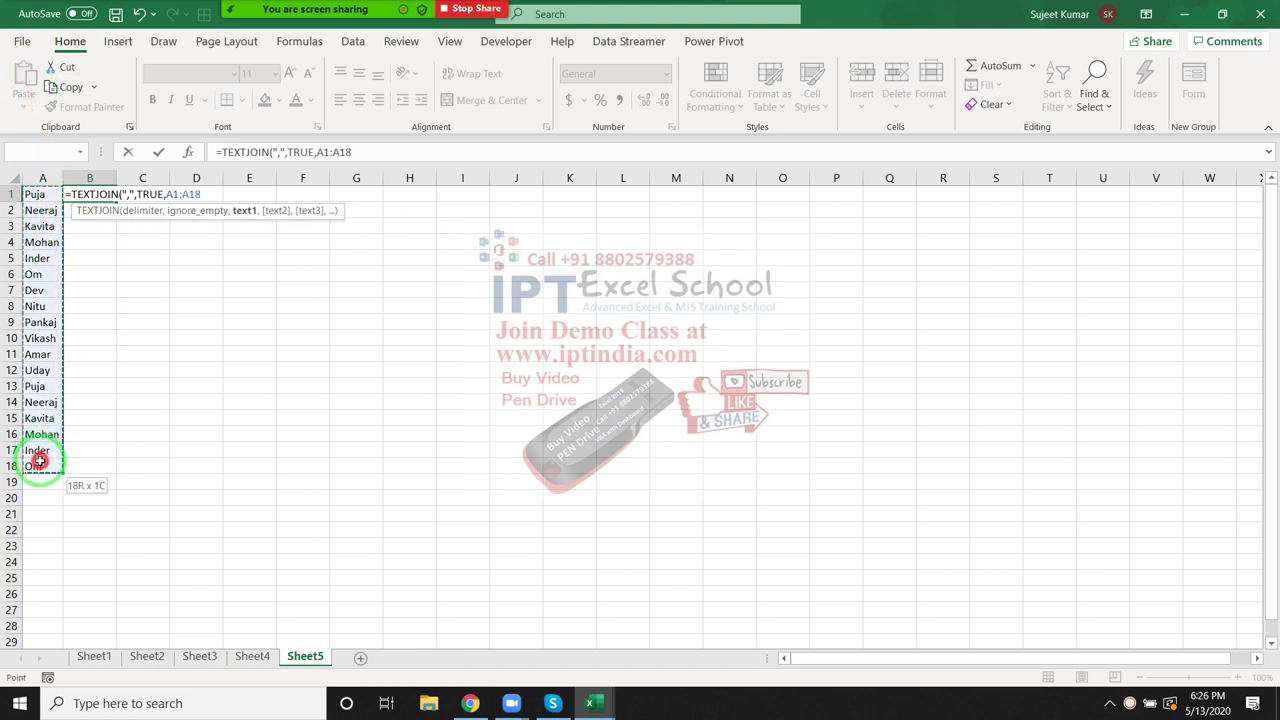
pyautogui.write(')')
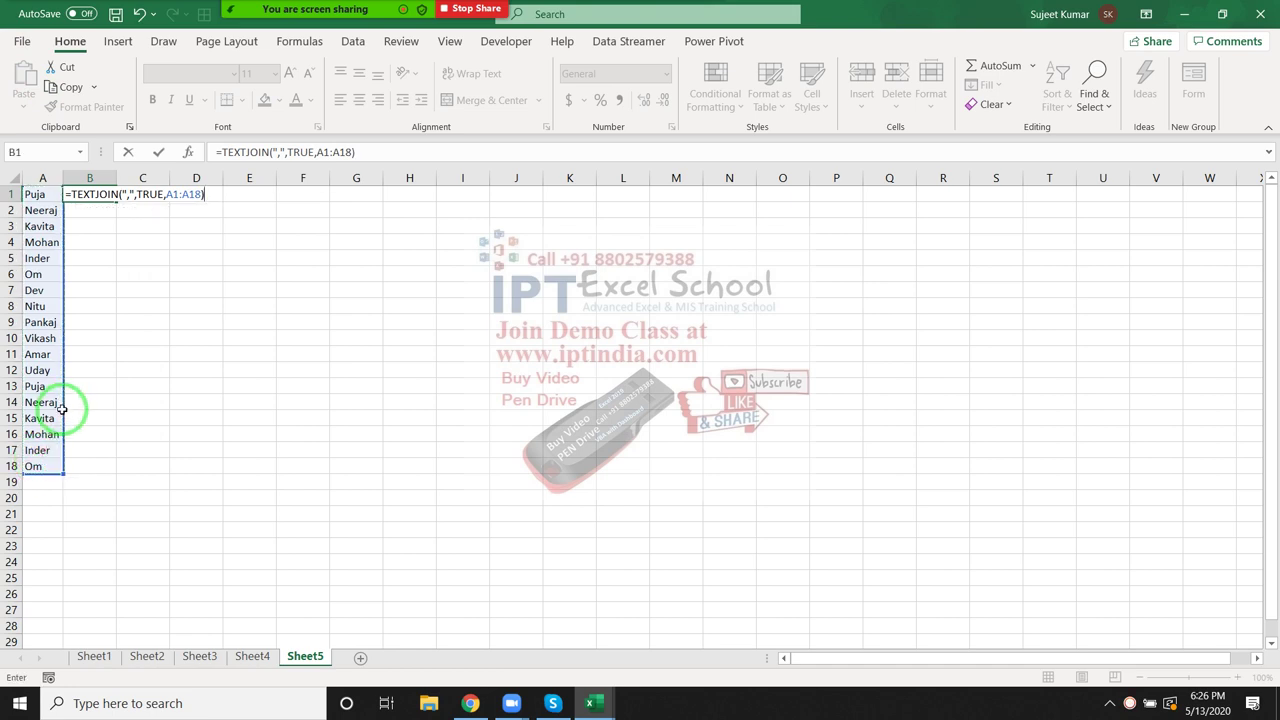
pyautogui.press('Return')
# Step: Reselect B1 to display its TEXTJOIN formula and joined result
pyautogui.press('Up')
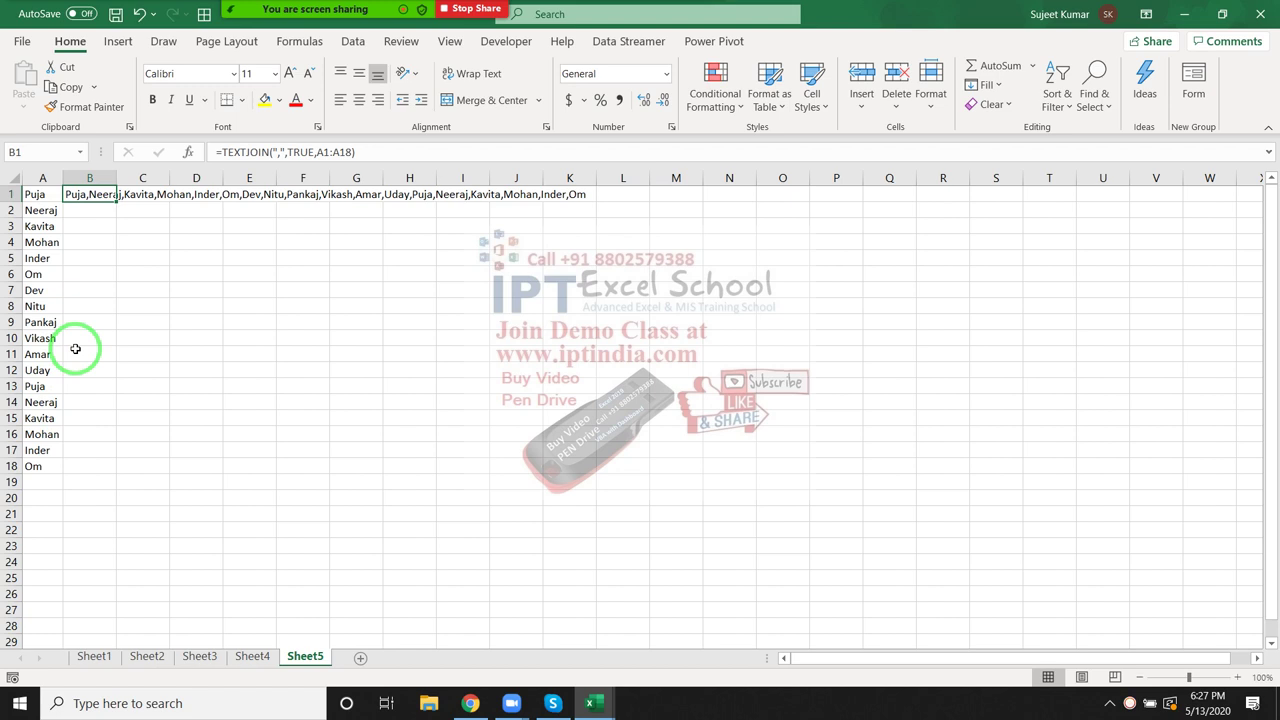
pyautogui.click(104, 243)
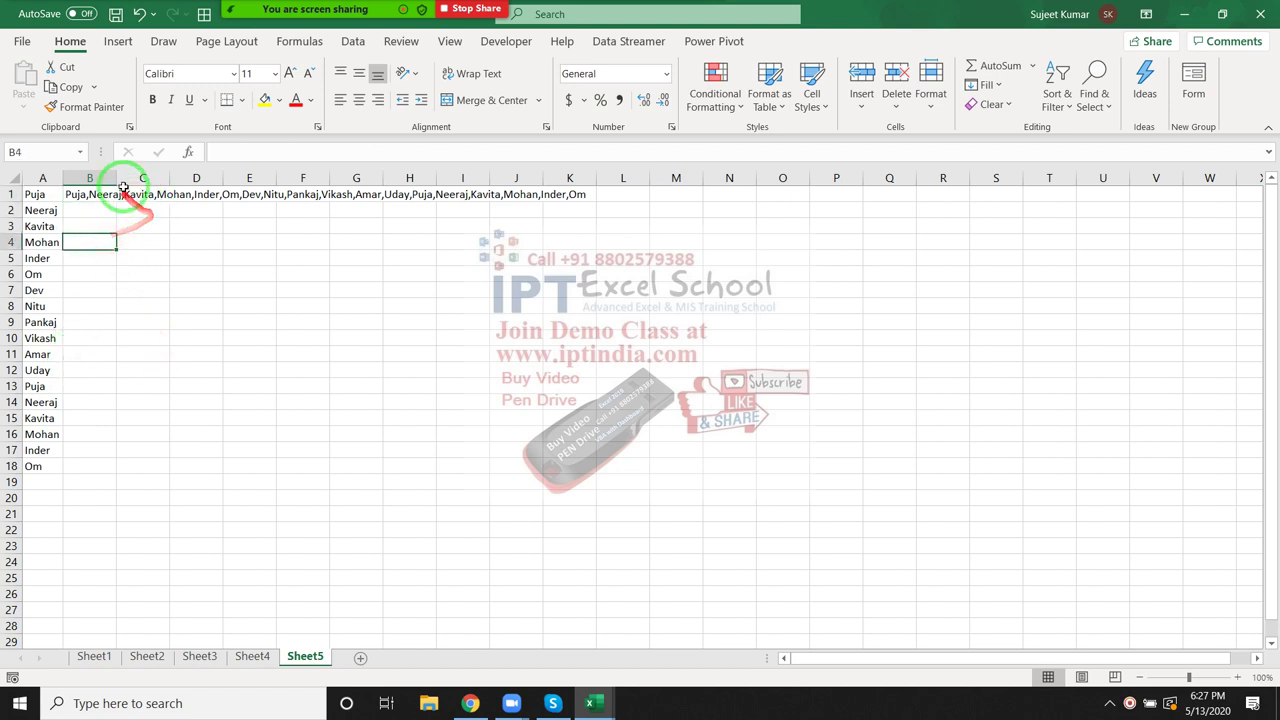
pyautogui.moveTo(1250, 20)
pyautogui.mouseDown()
pyautogui.moveTo(657, 62)
pyautogui.moveTo(120, 203)
pyautogui.mouseUp()
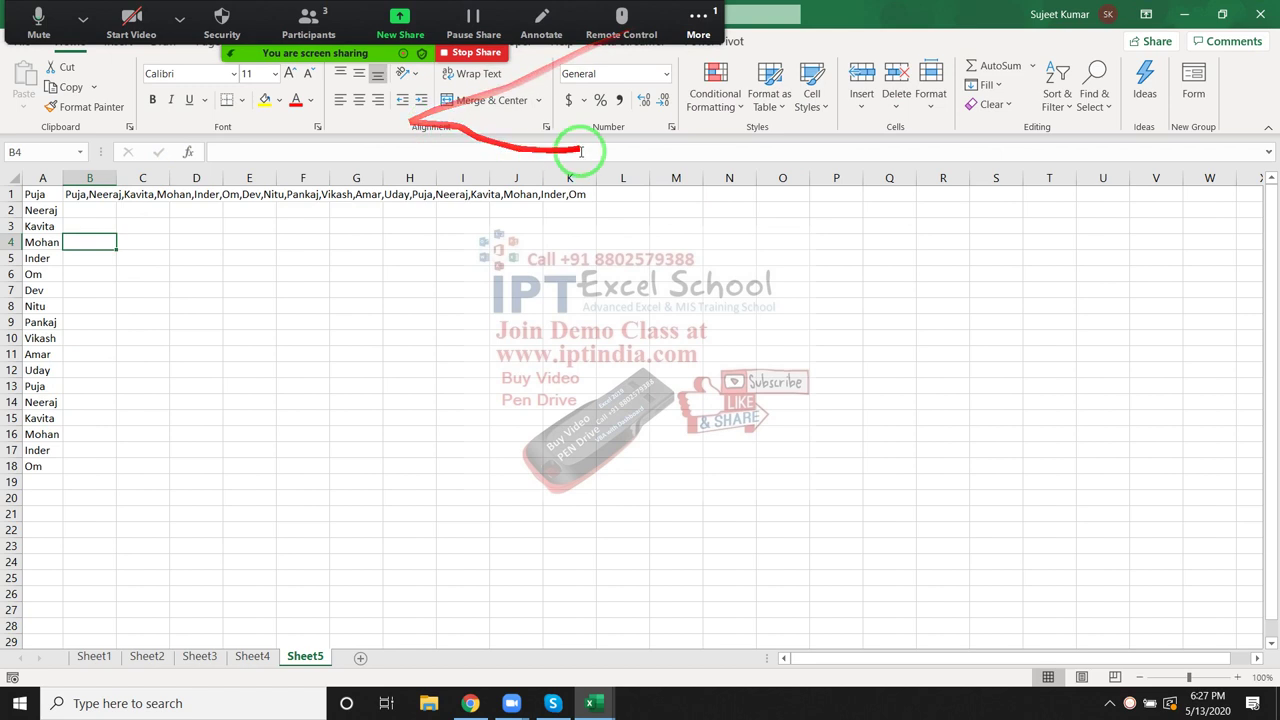
pyautogui.click(96, 193)
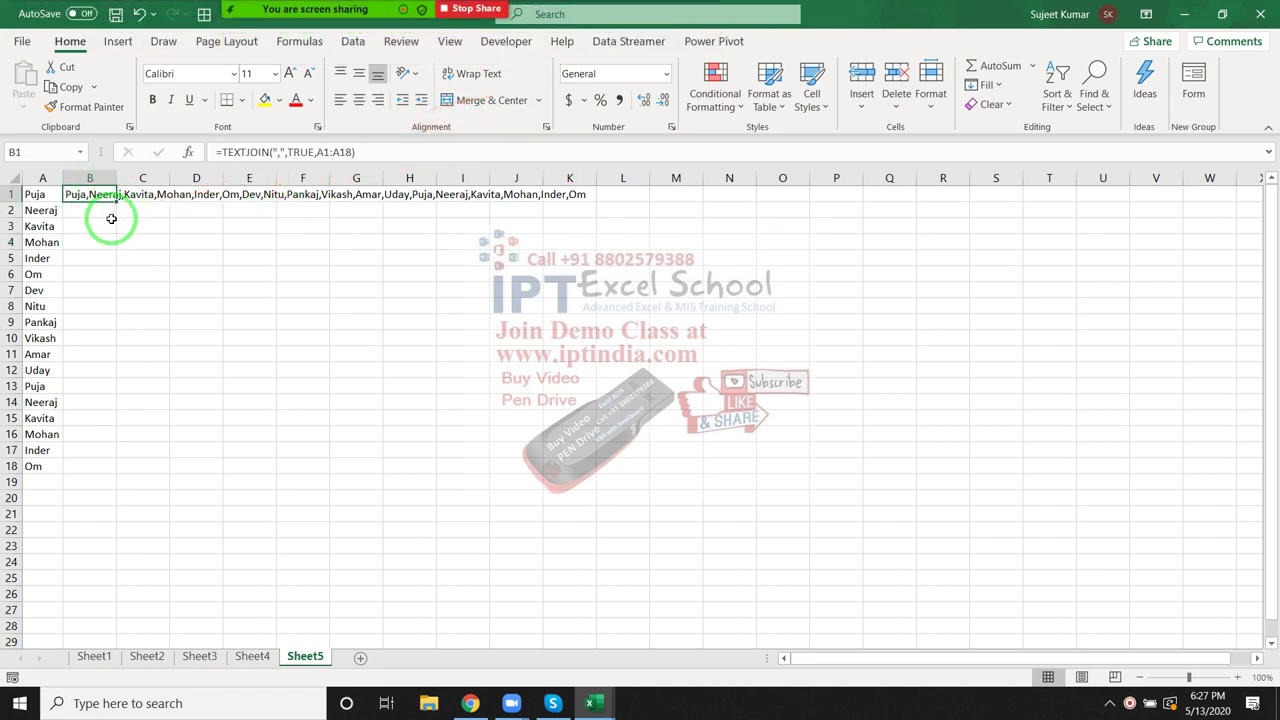
# Step: Clear all contents of columns A and B
pyautogui.click(43, 179)
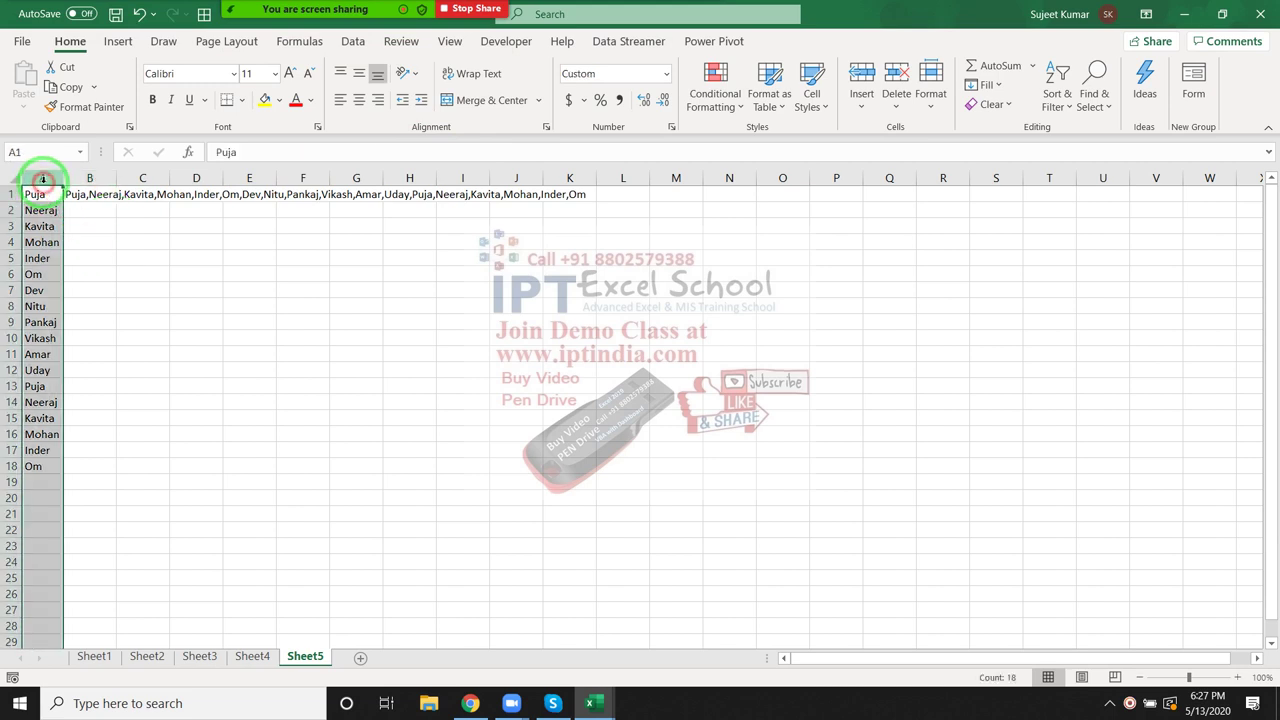
pyautogui.moveTo(43, 179); pyautogui.dragTo(89, 179)
pyautogui.press('Delete')
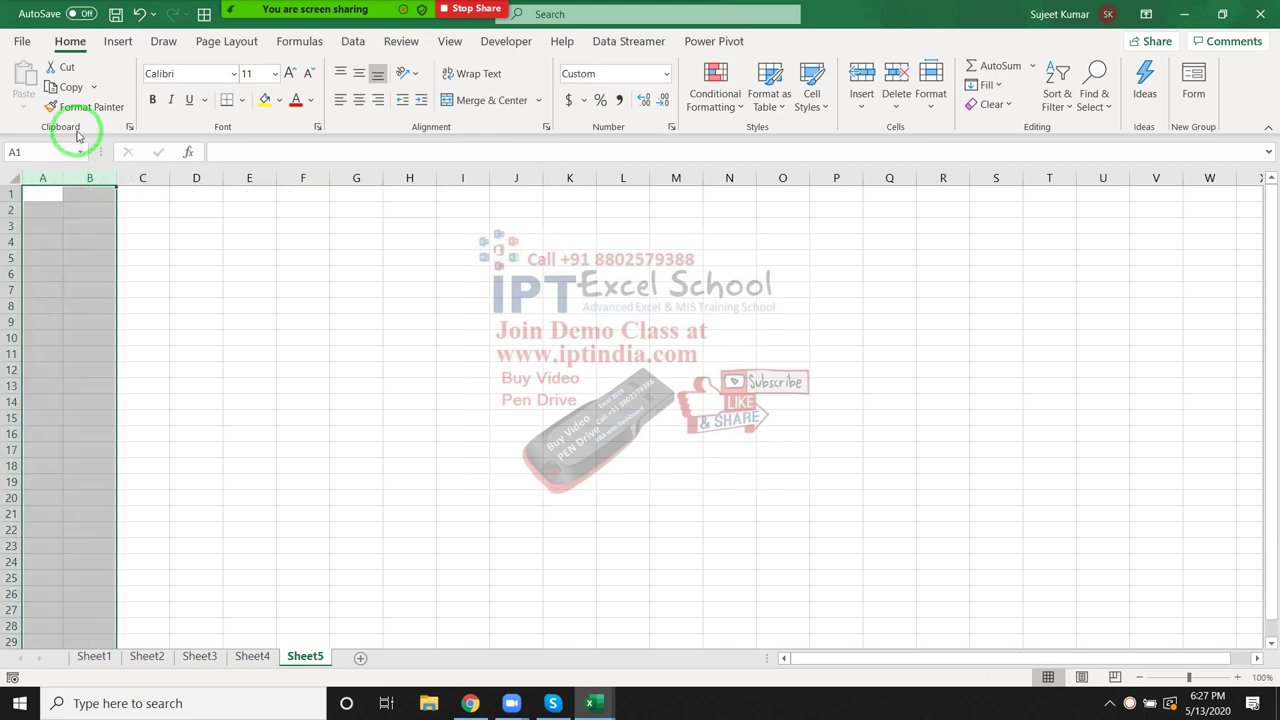
pyautogui.click(1001, 90)
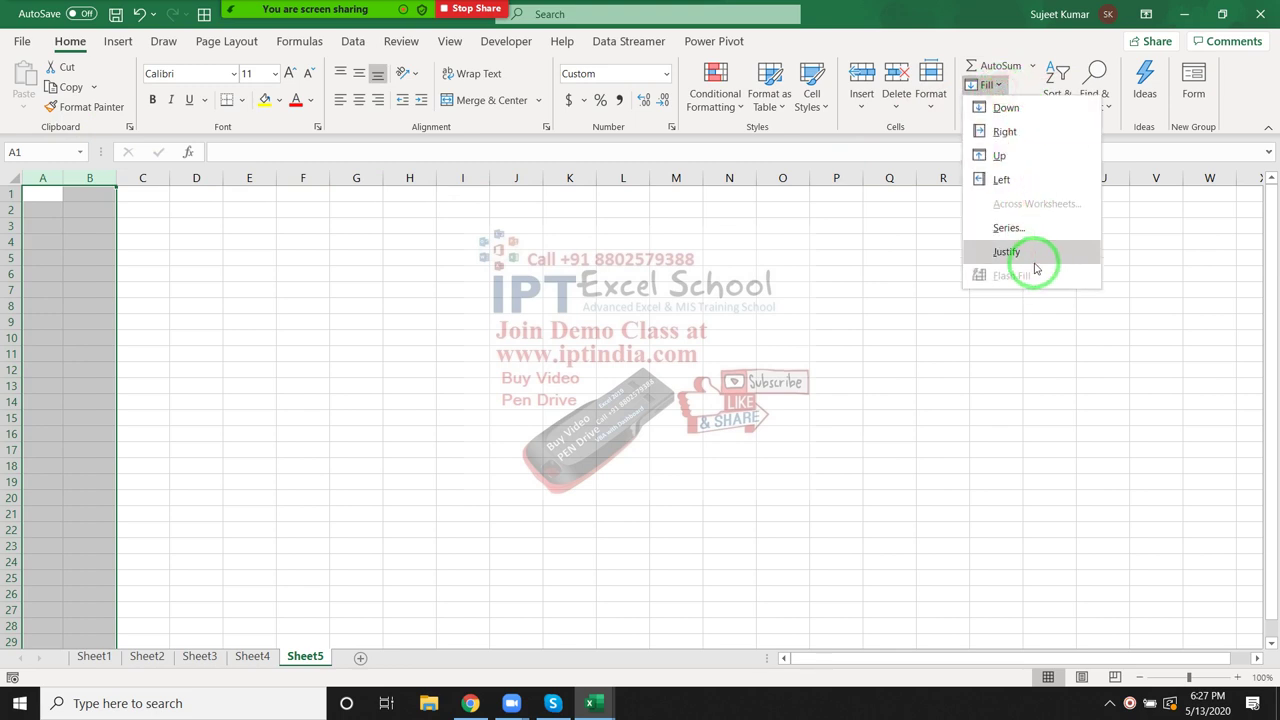
pyautogui.press('Escape')
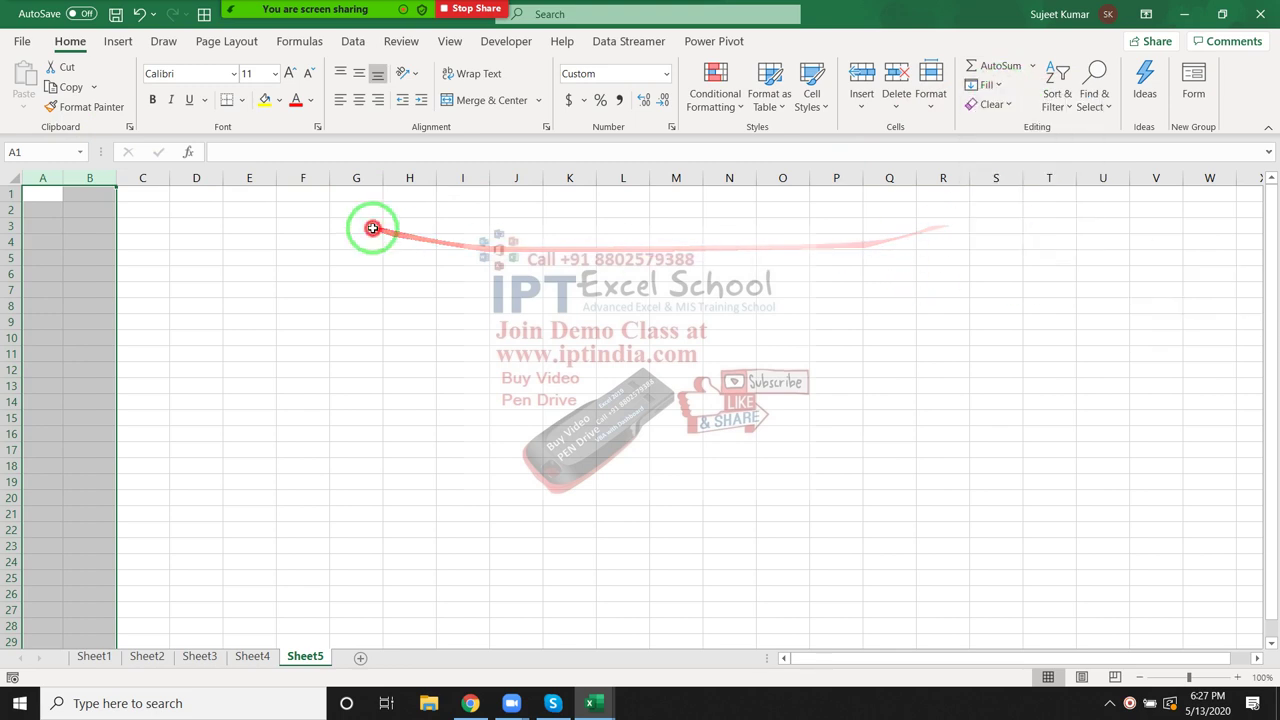
pyautogui.click(90, 241)
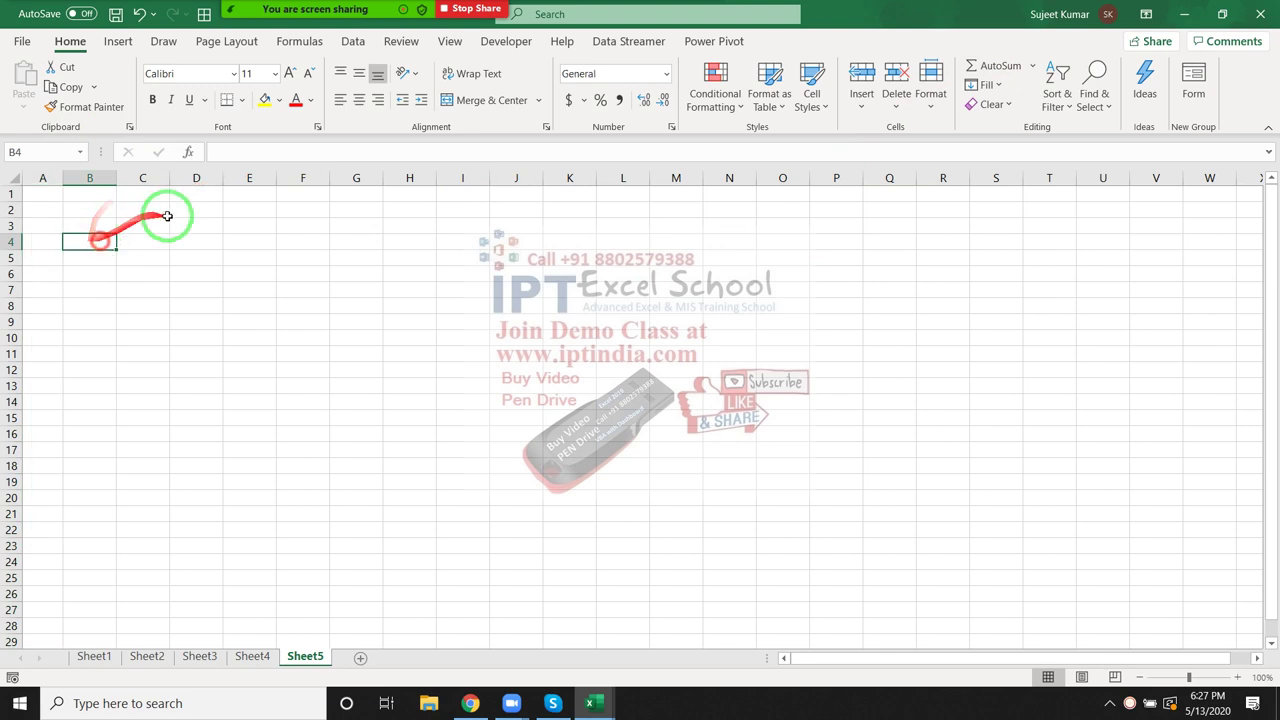
# Step: Enter a Name header in A1 and the first three full names below it
pyautogui.moveTo(64, 178); pyautogui.dragTo(92, 180)
pyautogui.click(80, 192)
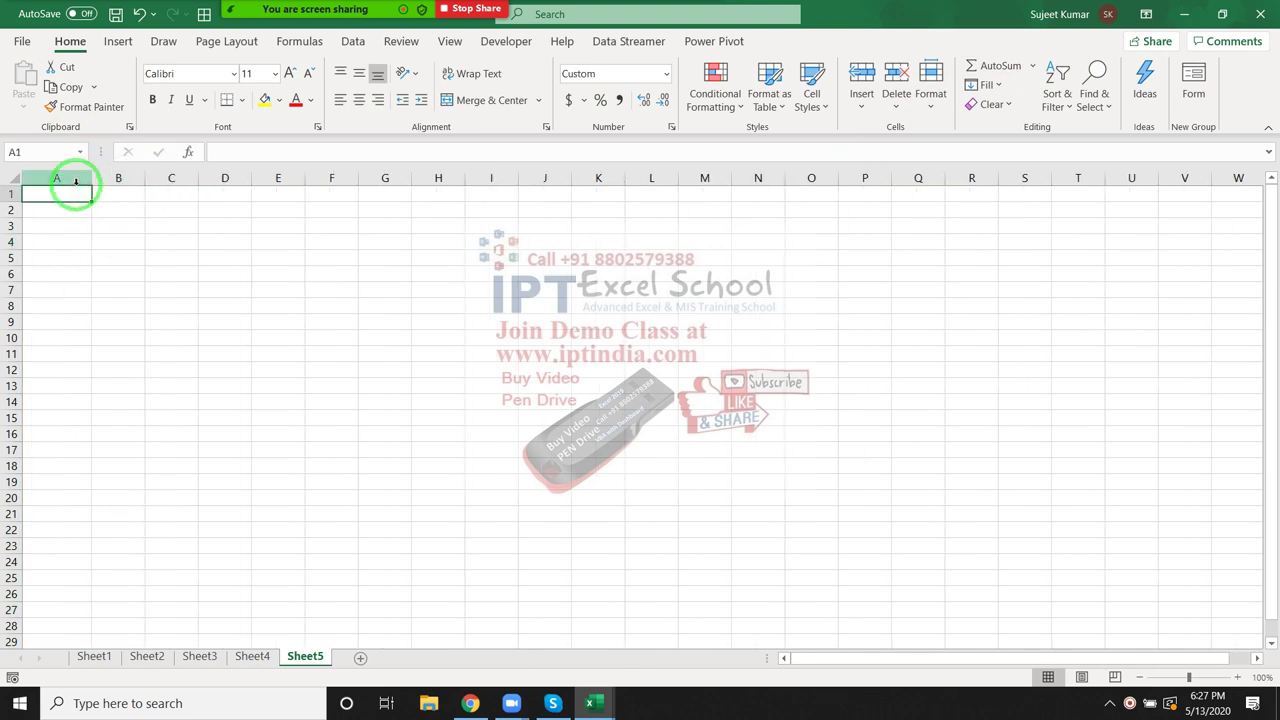
pyautogui.write('Name')
pyautogui.press('Return')
pyautogui.write('P')
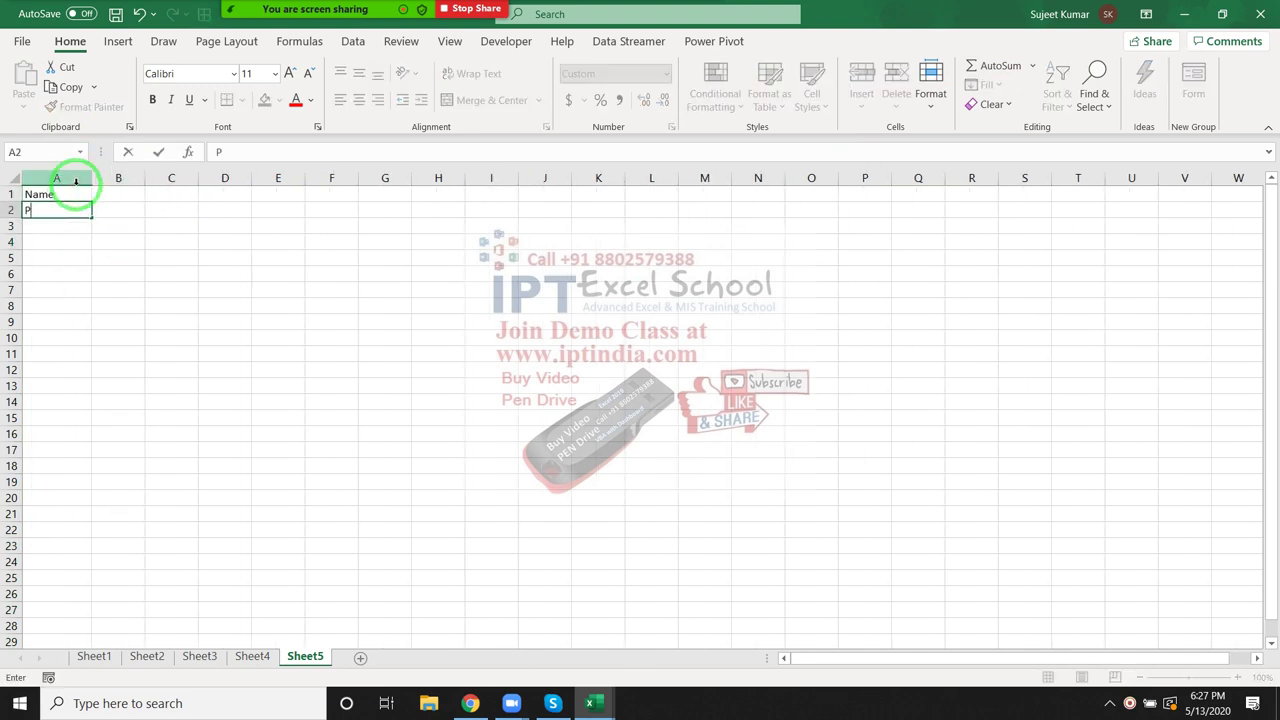
pyautogui.write('uja S')
pyautogui.write('ingh')
pyautogui.press('Return')
pyautogui.write('Ra')
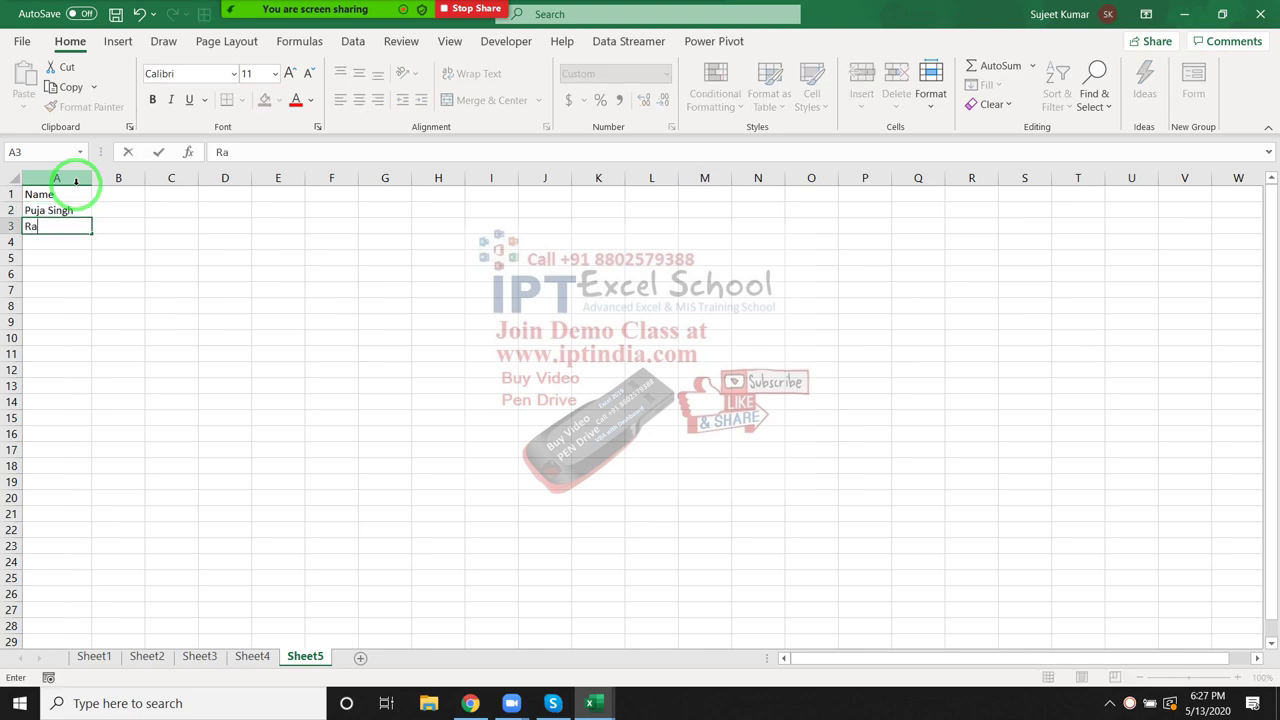
pyautogui.write('vi Kr')
pyautogui.write(' Gupta')
pyautogui.press('Return')
pyautogui.write('Mohan ')
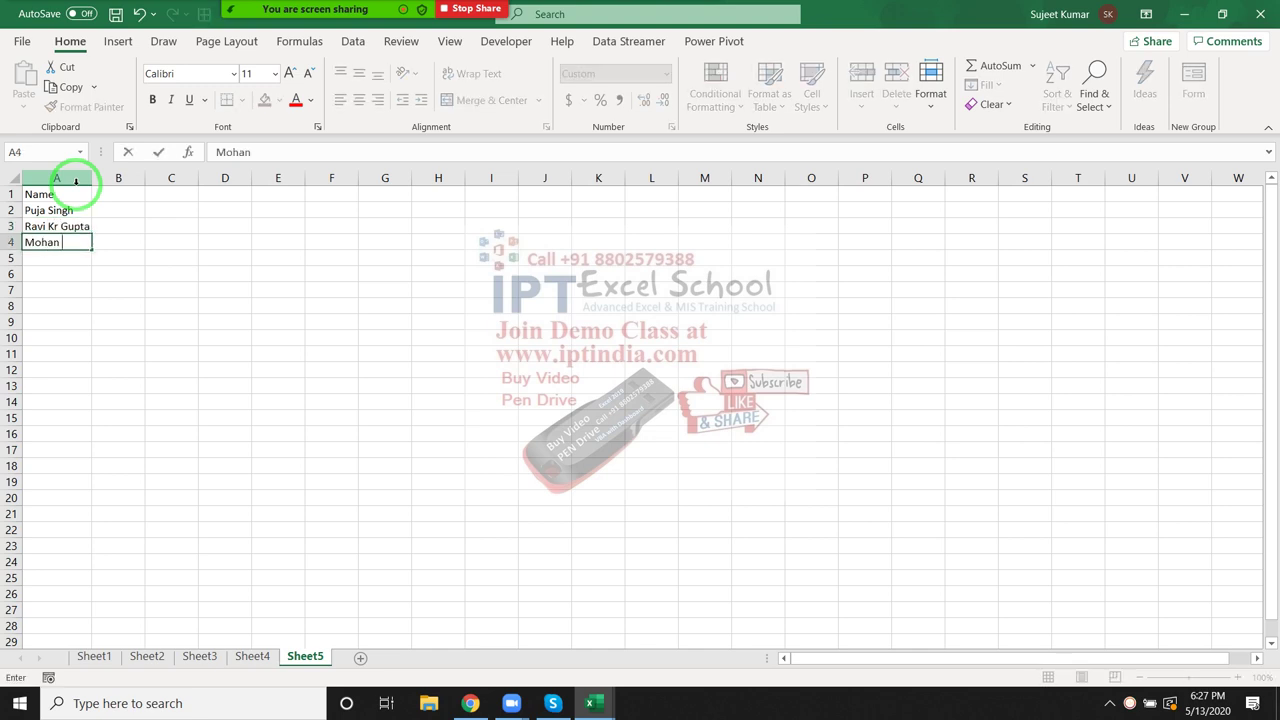
pyautogui.write('Lal S')
pyautogui.write('harma')
pyautogui.press('Return')
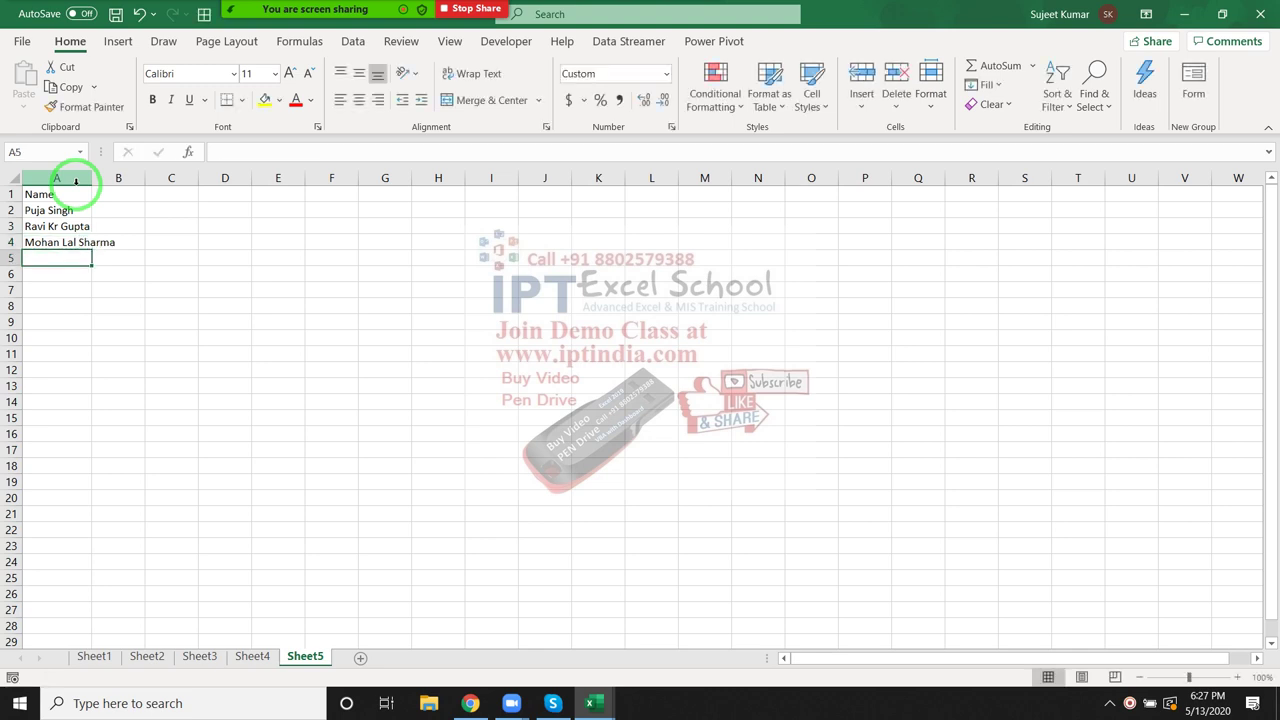
# Step: Enter the fourth and fifth full names and widen column A to fit them
pyautogui.write('Inderh')
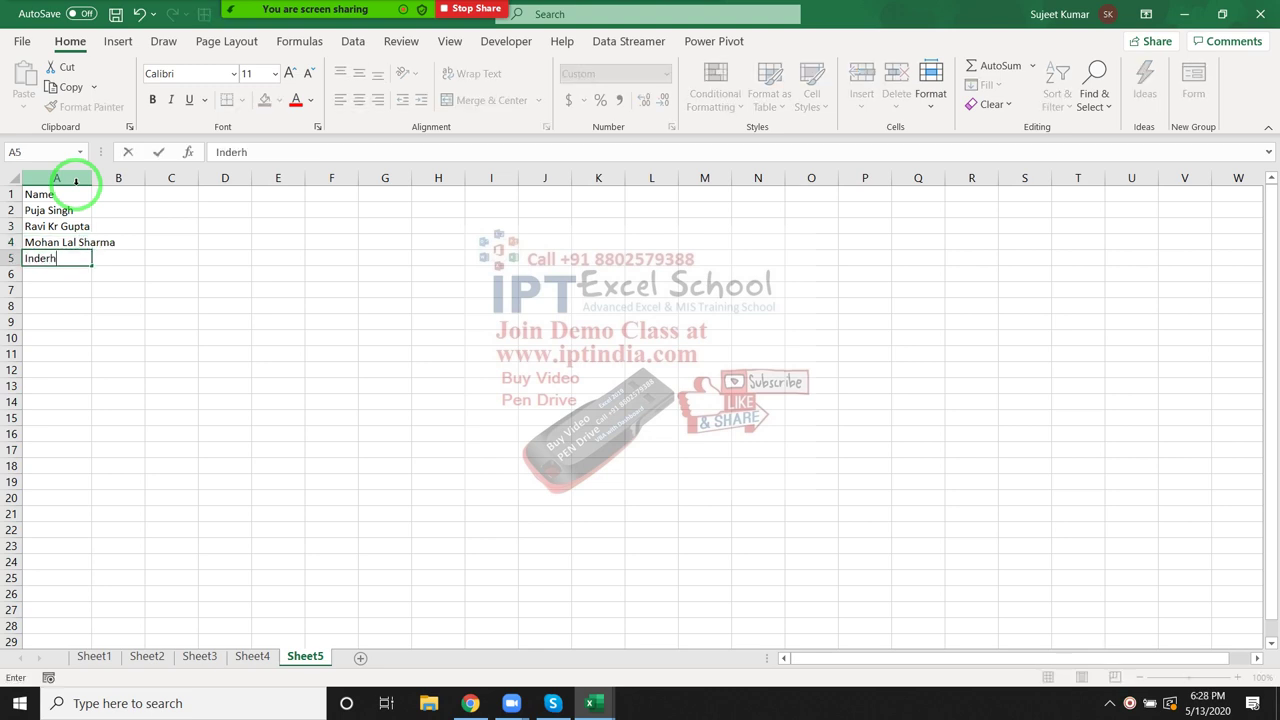
pyautogui.press('BackSpace')
pyautogui.write('eet ')
pyautogui.write('Sharma')
pyautogui.press('Return')
pyautogui.write('Ud')
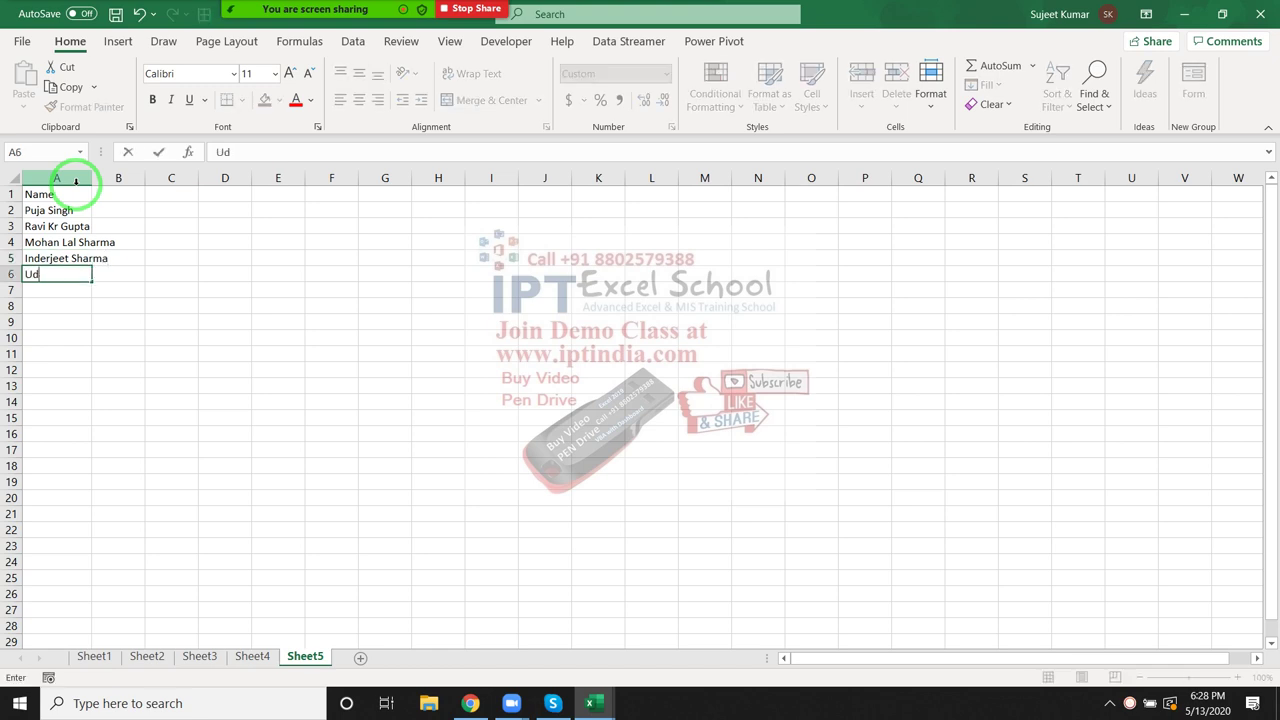
pyautogui.write('ay ')
pyautogui.write('Raj ')
pyautogui.write('Varma')
pyautogui.press('Return')
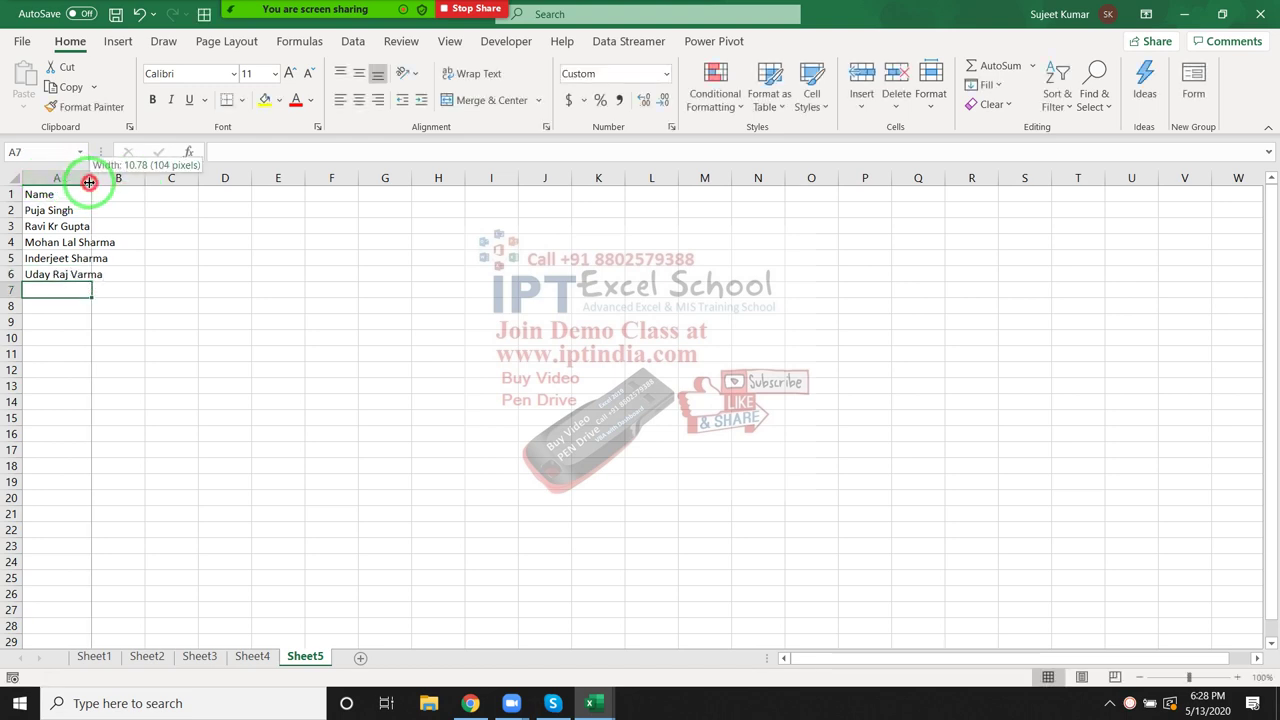
pyautogui.moveTo(88, 182); pyautogui.dragTo(119, 182)
pyautogui.click(162, 191)
# Step: Add header F in B1 and L in C1
pyautogui.write('F')
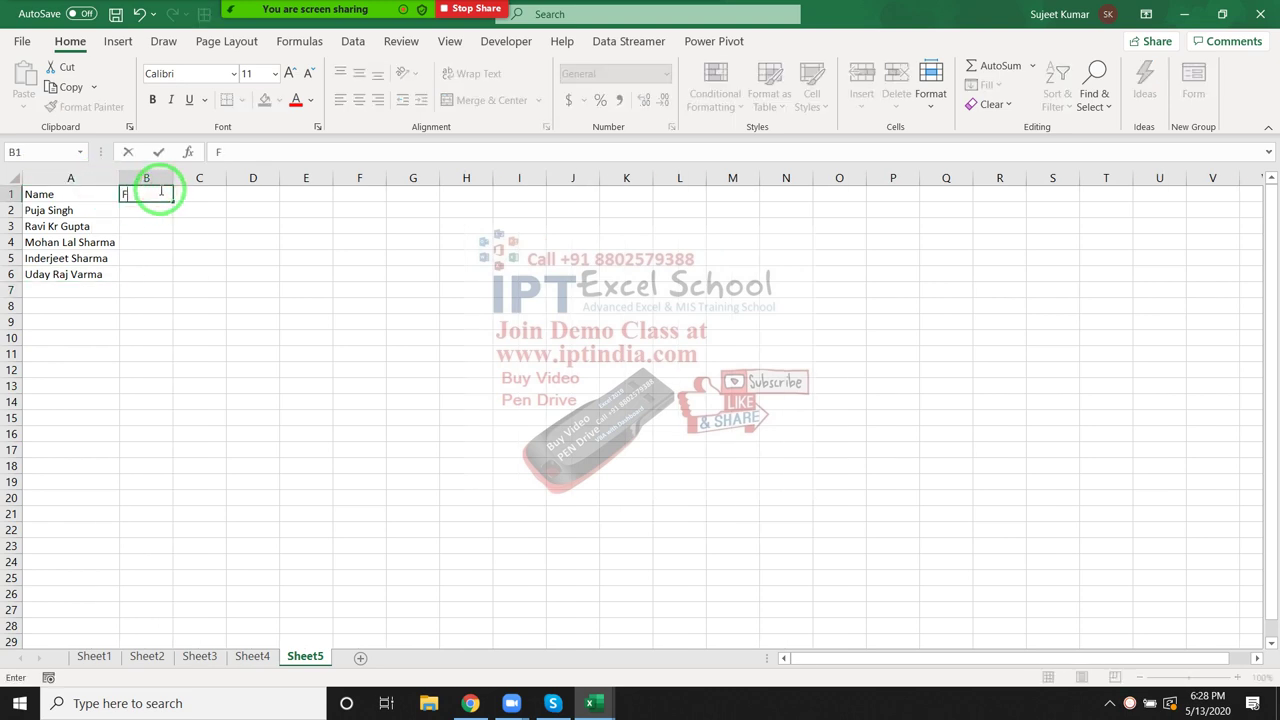
pyautogui.press('Tab')
pyautogui.write('L')
pyautogui.press('Return')
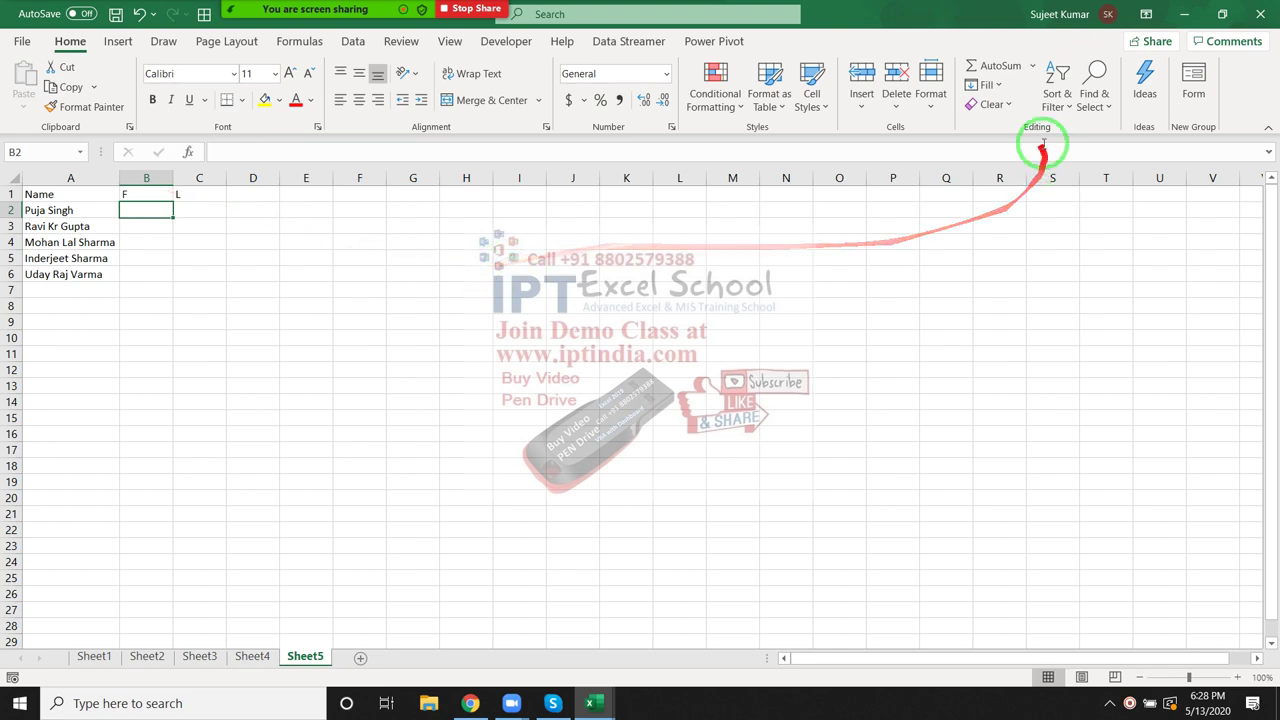
# Step: Type the first person's first name in B2 and Flash Fill the rest into B3:B6
pyautogui.click(1000, 85)
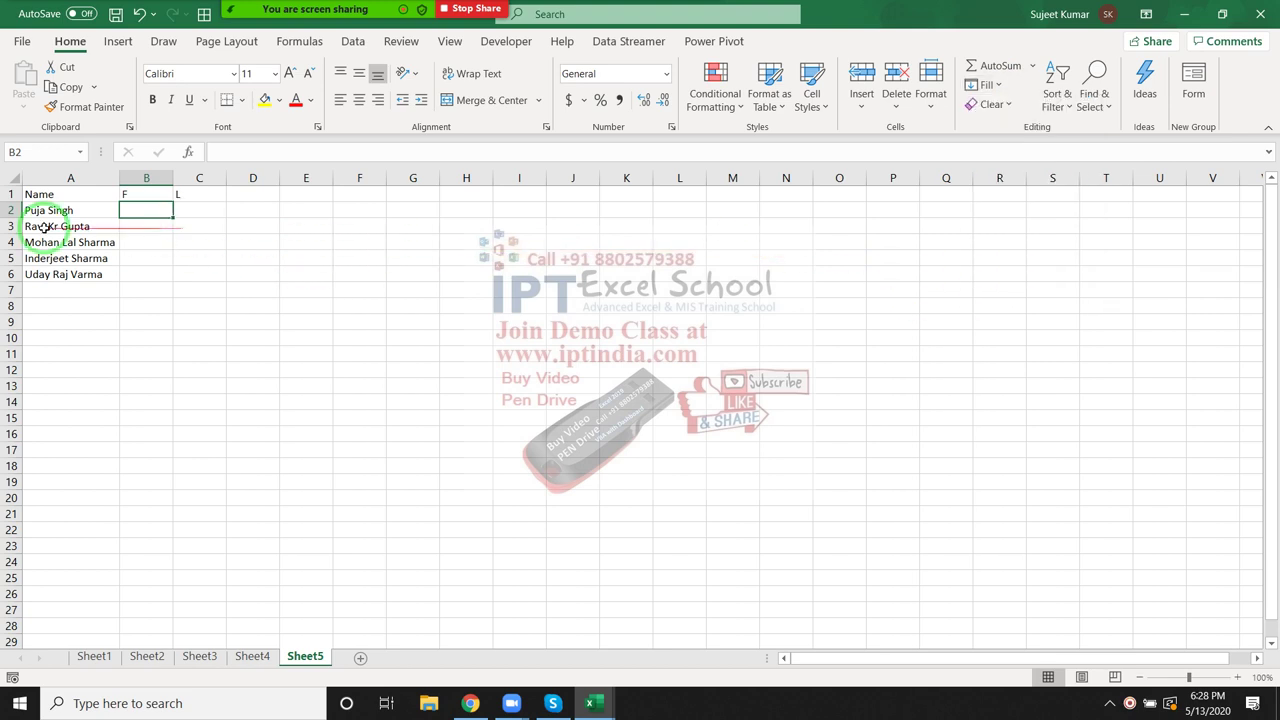
pyautogui.write('Puja')
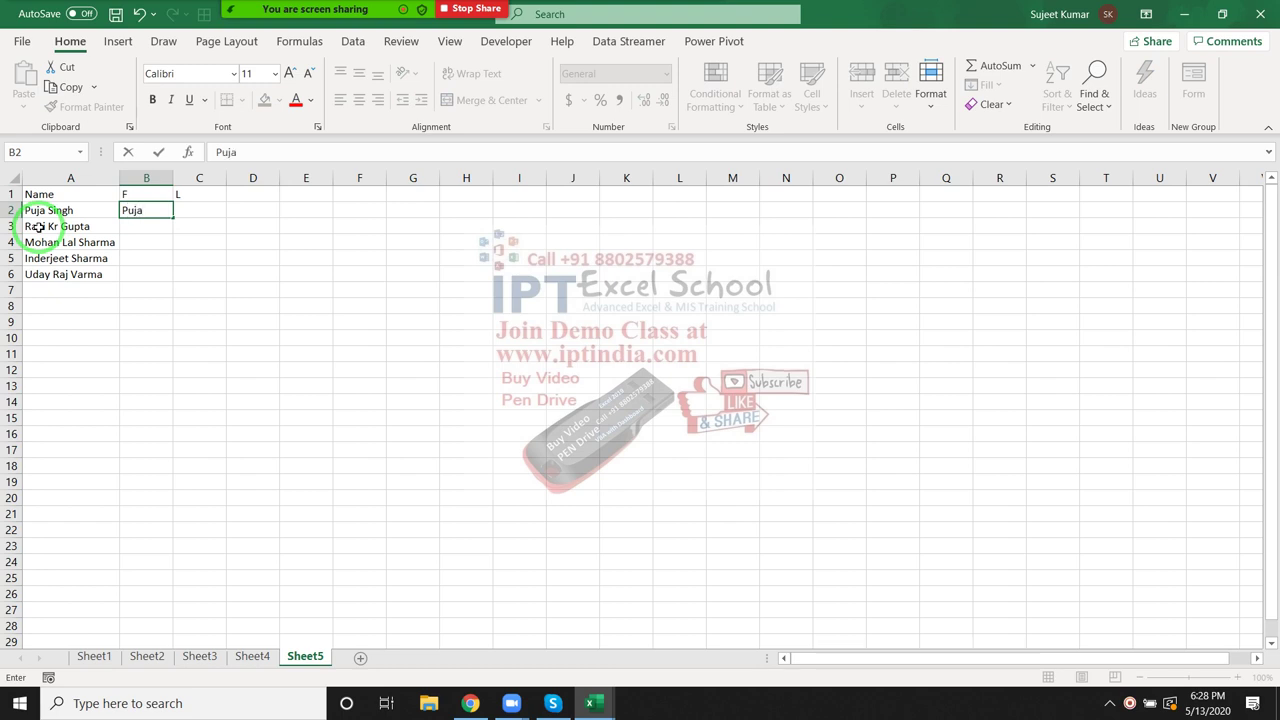
pyautogui.press('Return')
pyautogui.press('Up')
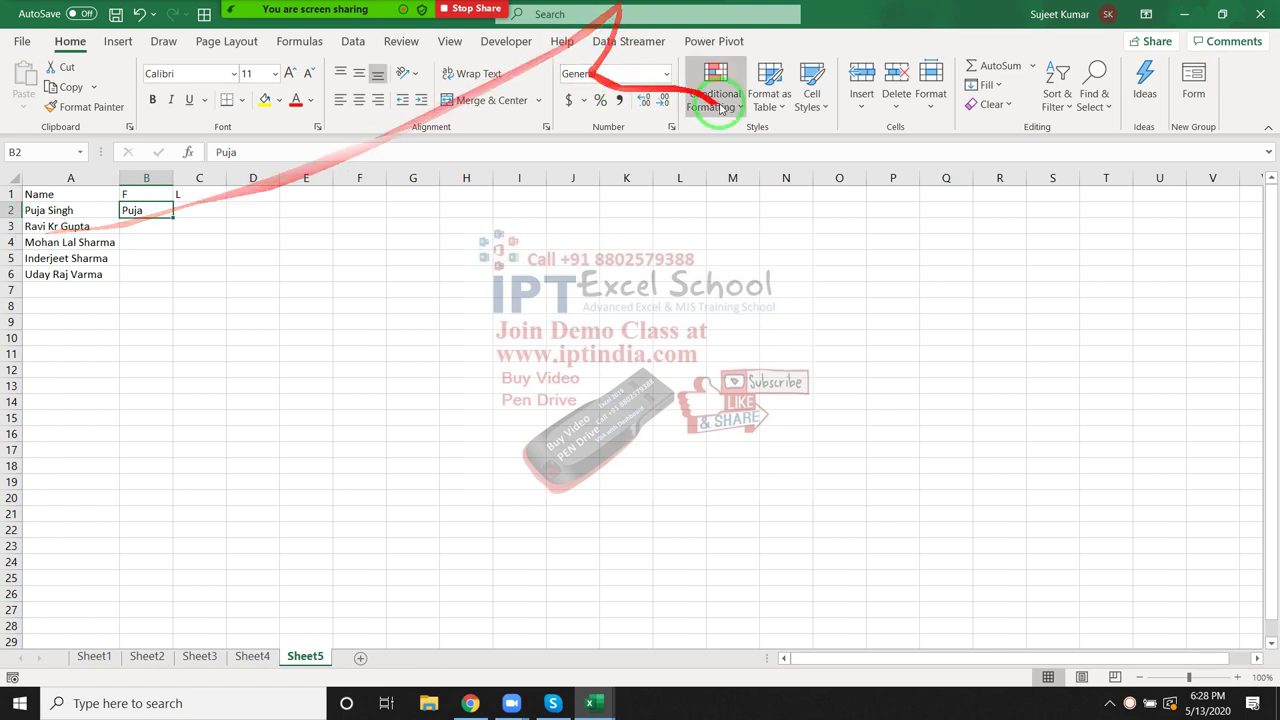
pyautogui.click(985, 85)
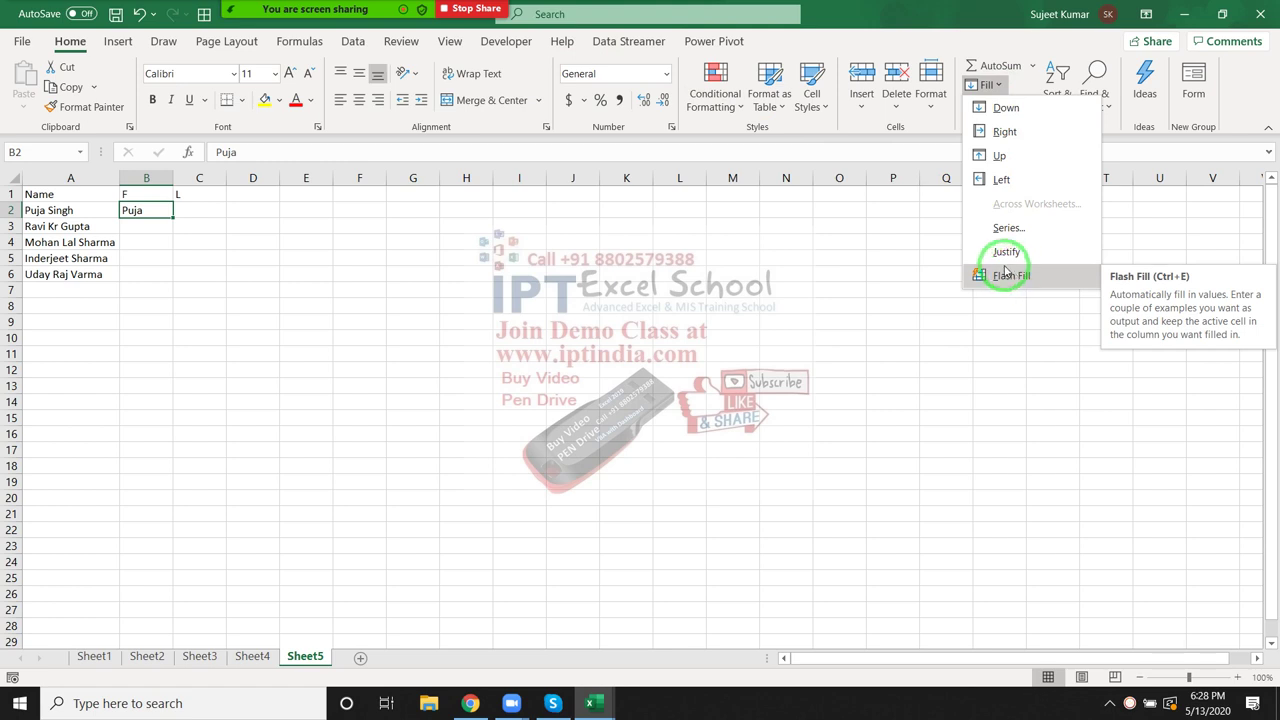
pyautogui.click(1005, 276)
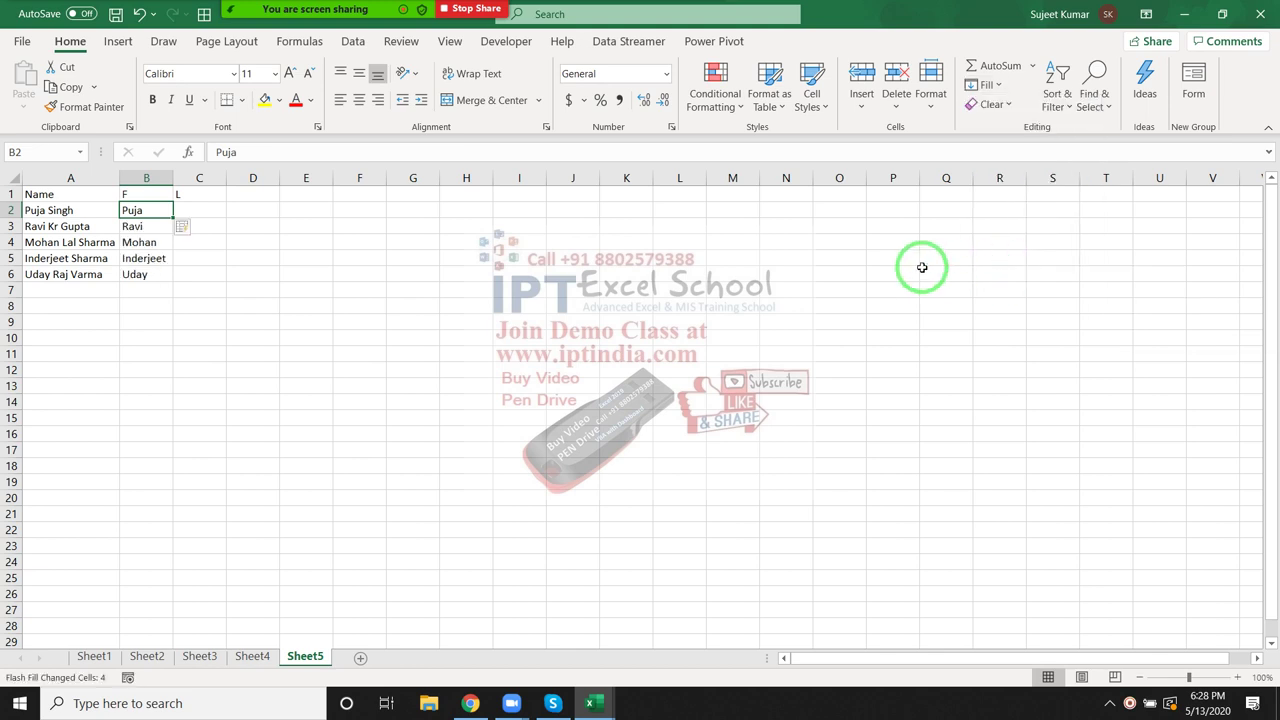
# Step: Type the first last name in C2 and Flash Fill the remaining last names into C3:C6
pyautogui.click(207, 207)
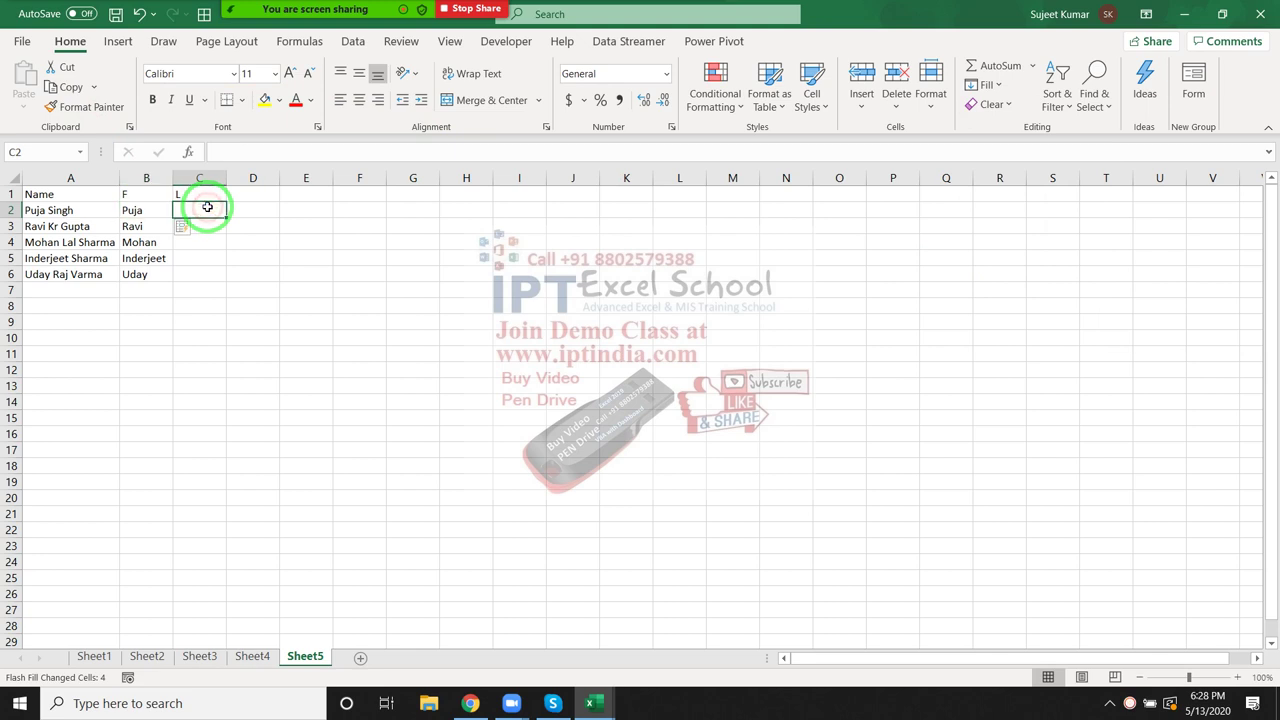
pyautogui.write('Singh')
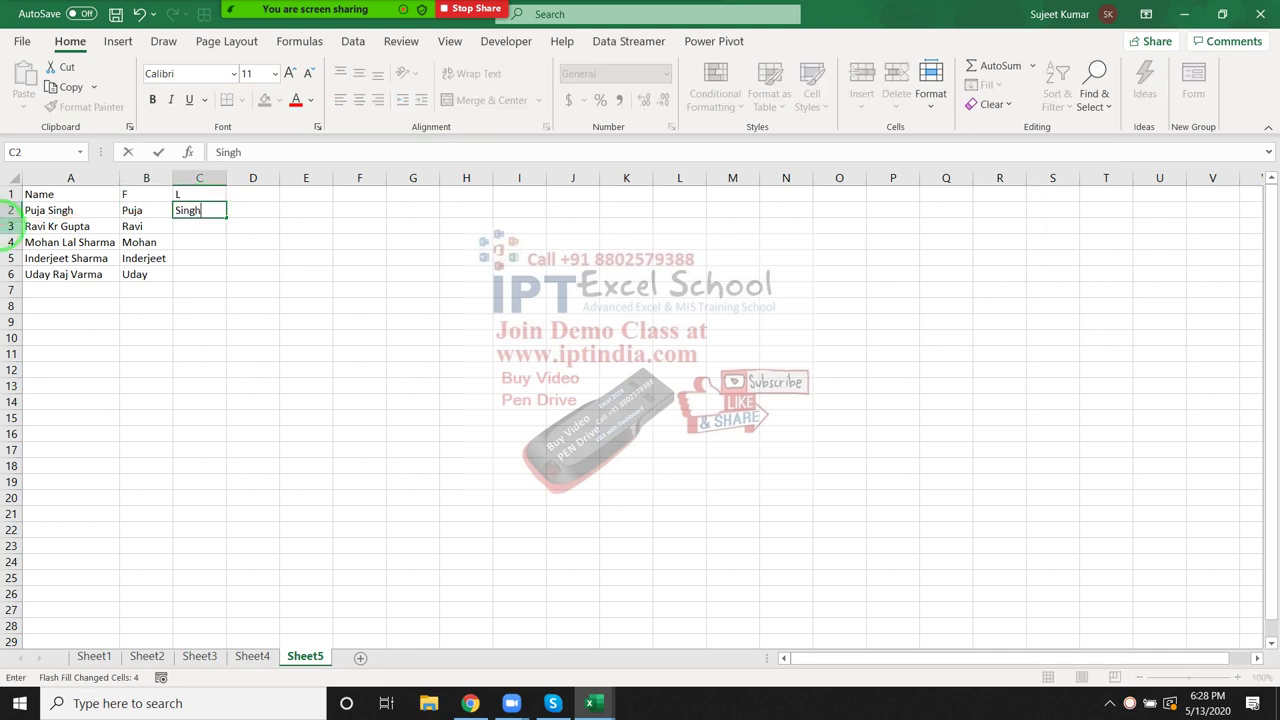
pyautogui.press('Return')
pyautogui.press('Up')
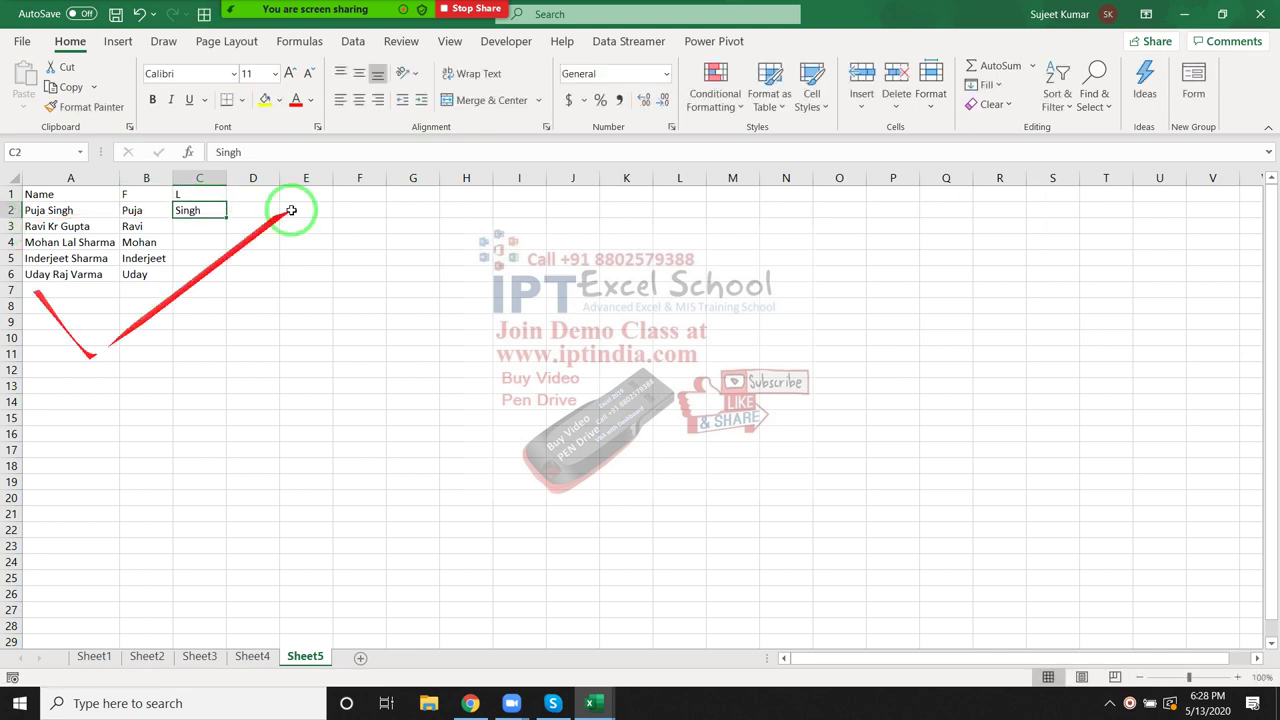
pyautogui.click(987, 85)
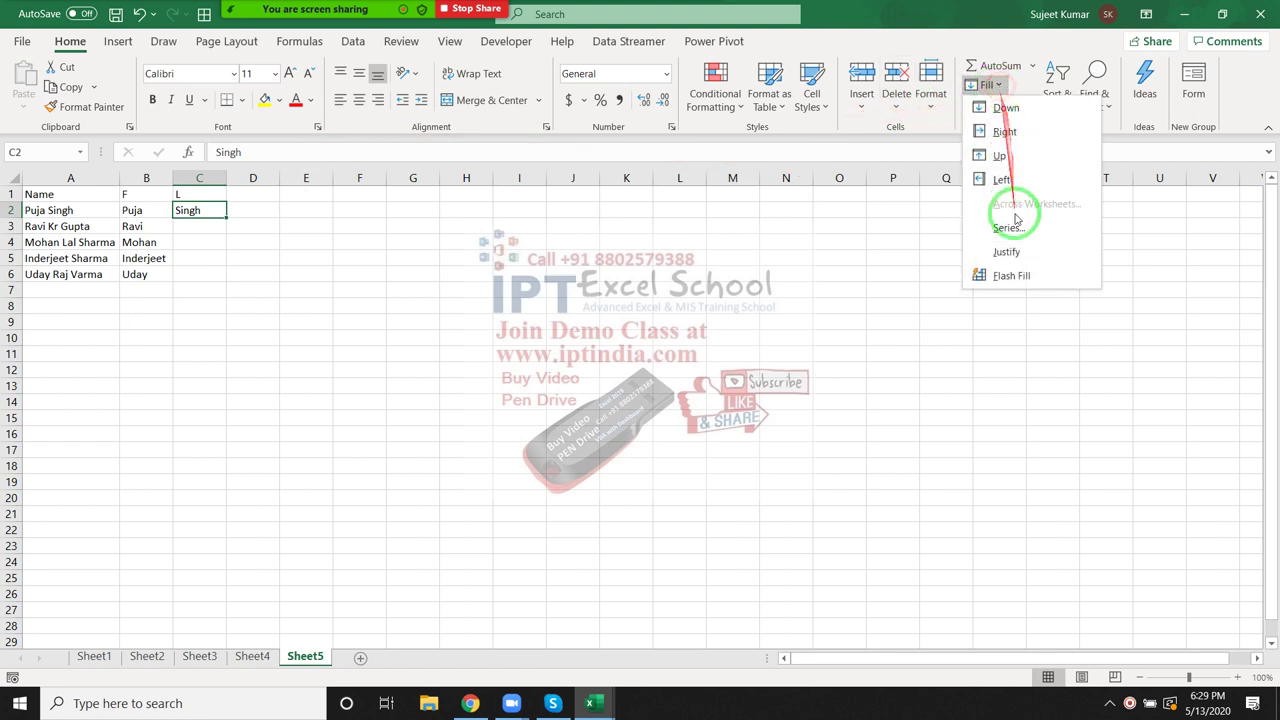
pyautogui.click(1022, 276)
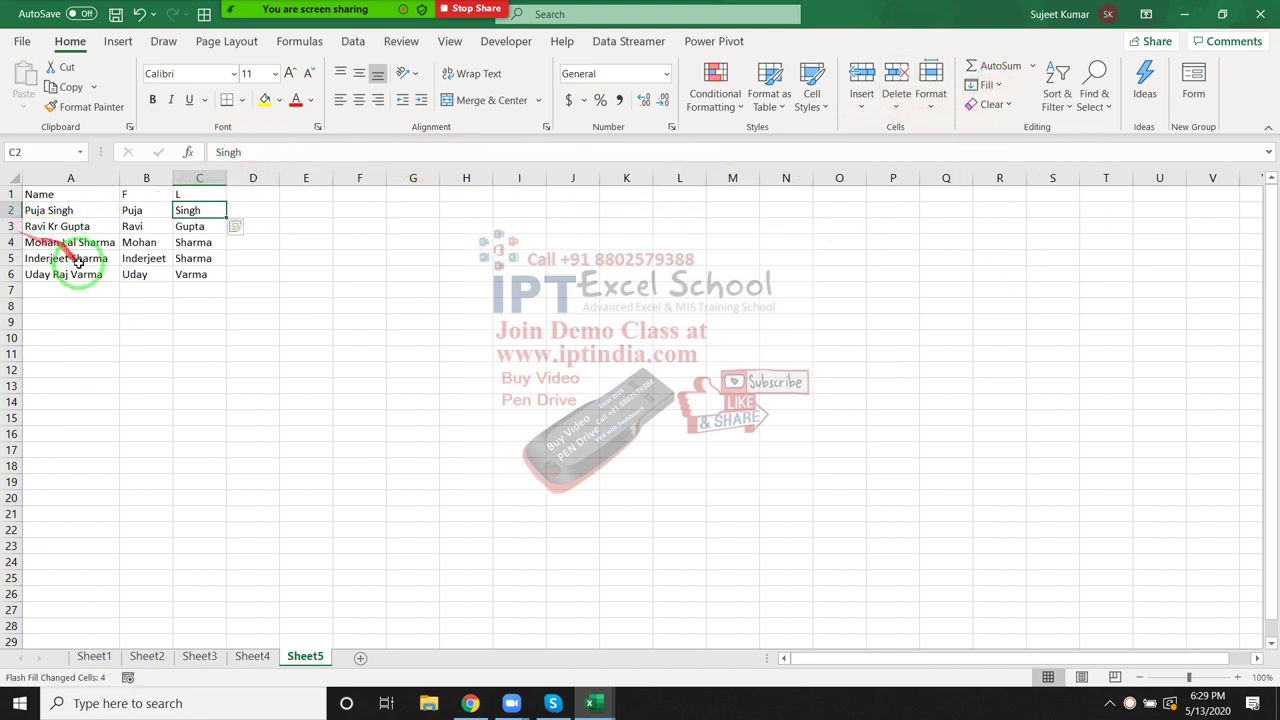
# Step: Check the C2 entry against the full names in column A
pyautogui.doubleClick(187, 211)
pyautogui.press('Escape')
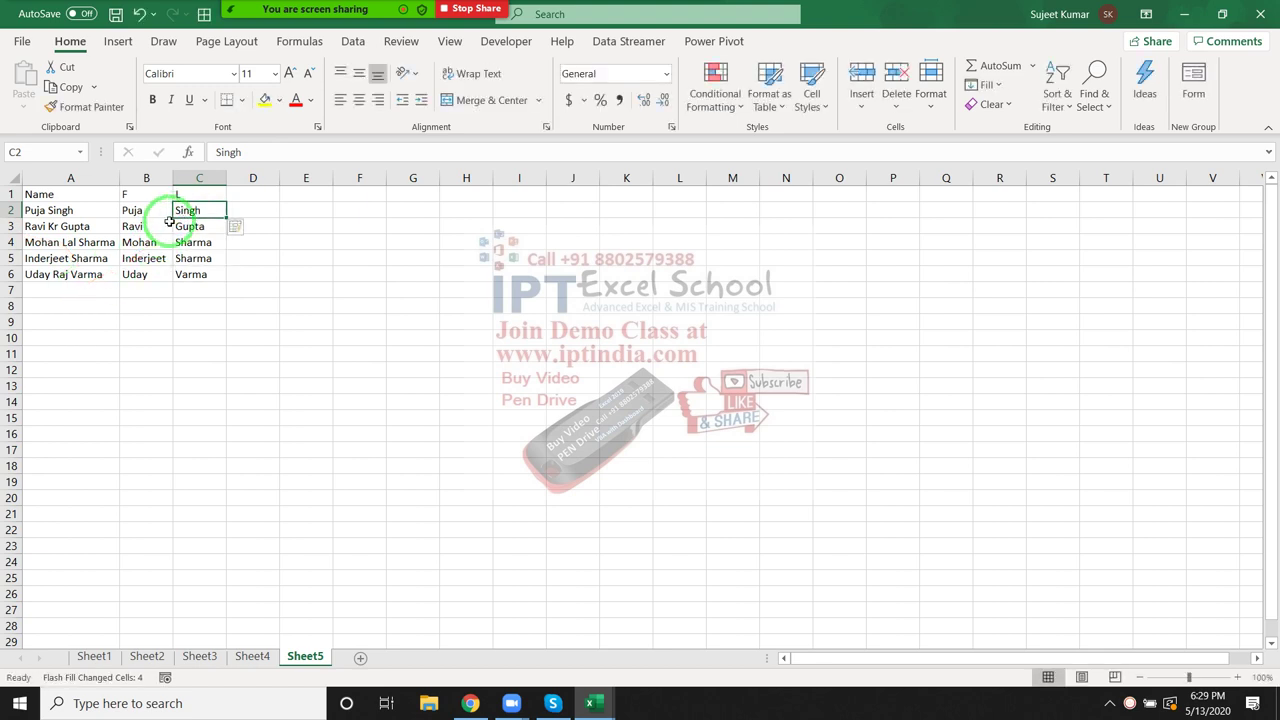
pyautogui.click(62, 212)
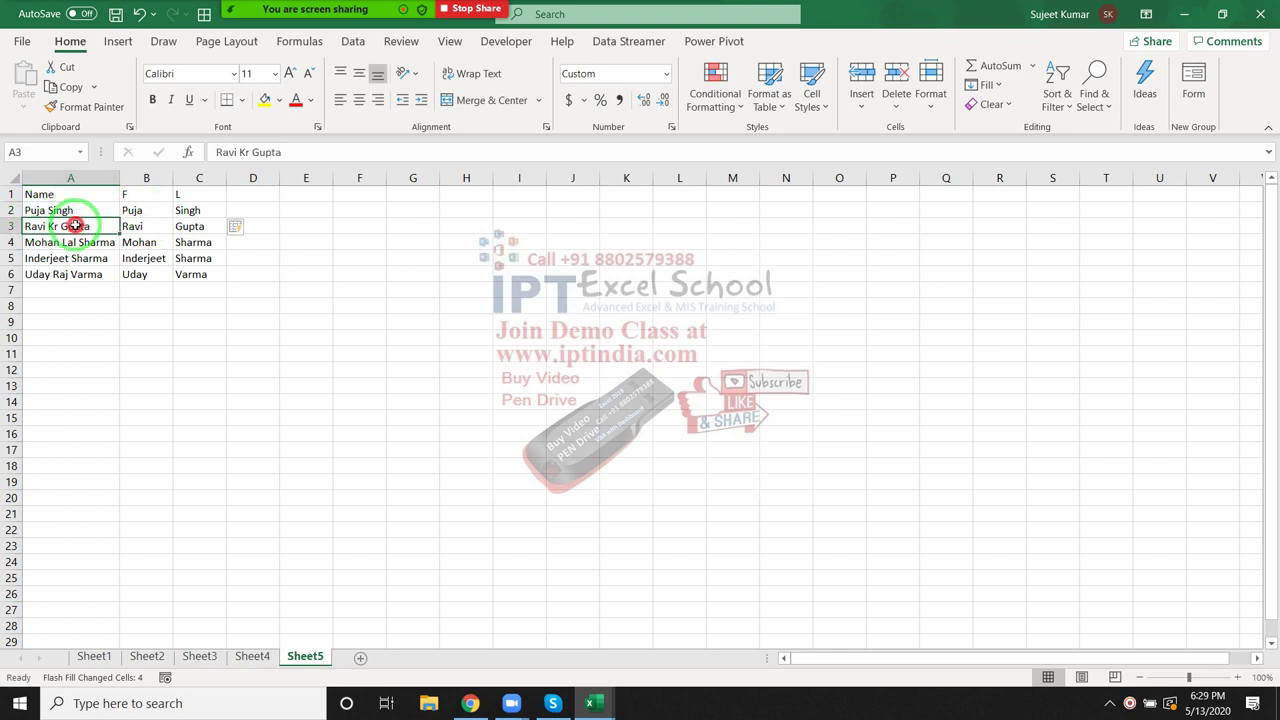
pyautogui.moveTo(71, 228); pyautogui.dragTo(88, 275)
pyautogui.click(258, 292)
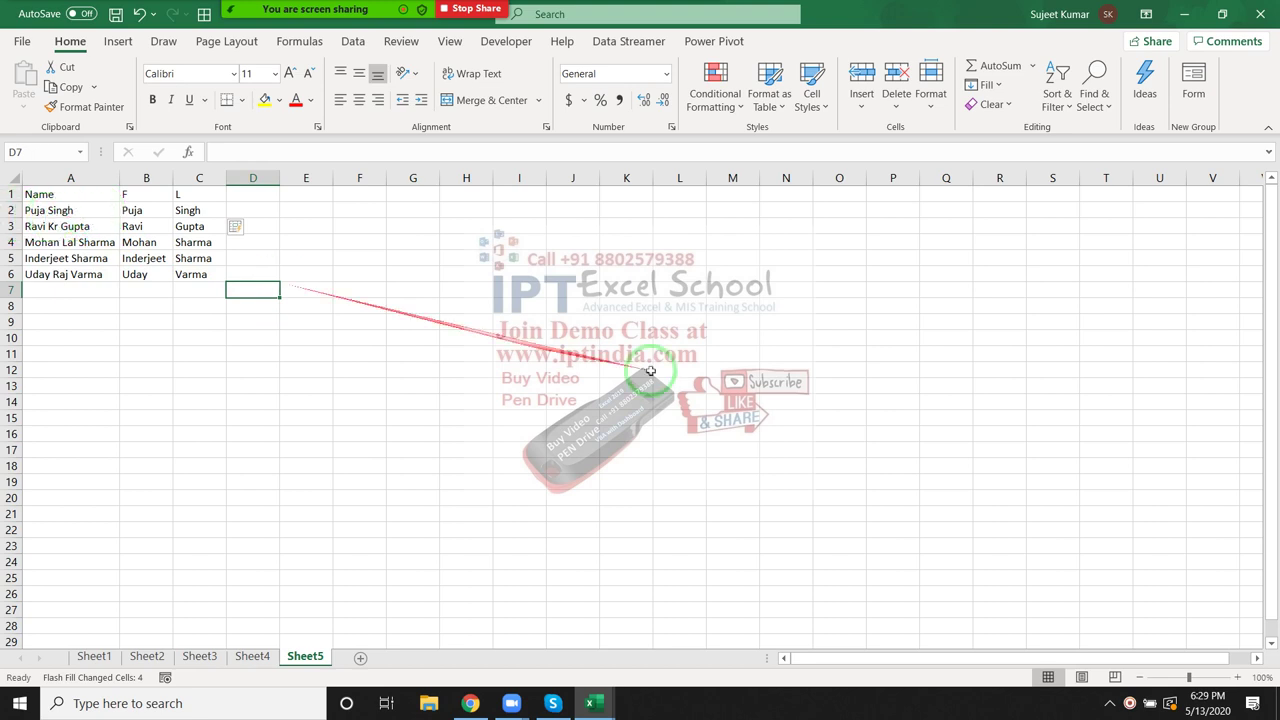
# Step: Add a Date header in F1, 4-Aug in F2, and =F2+30 filled down to F7
pyautogui.click(410, 222)
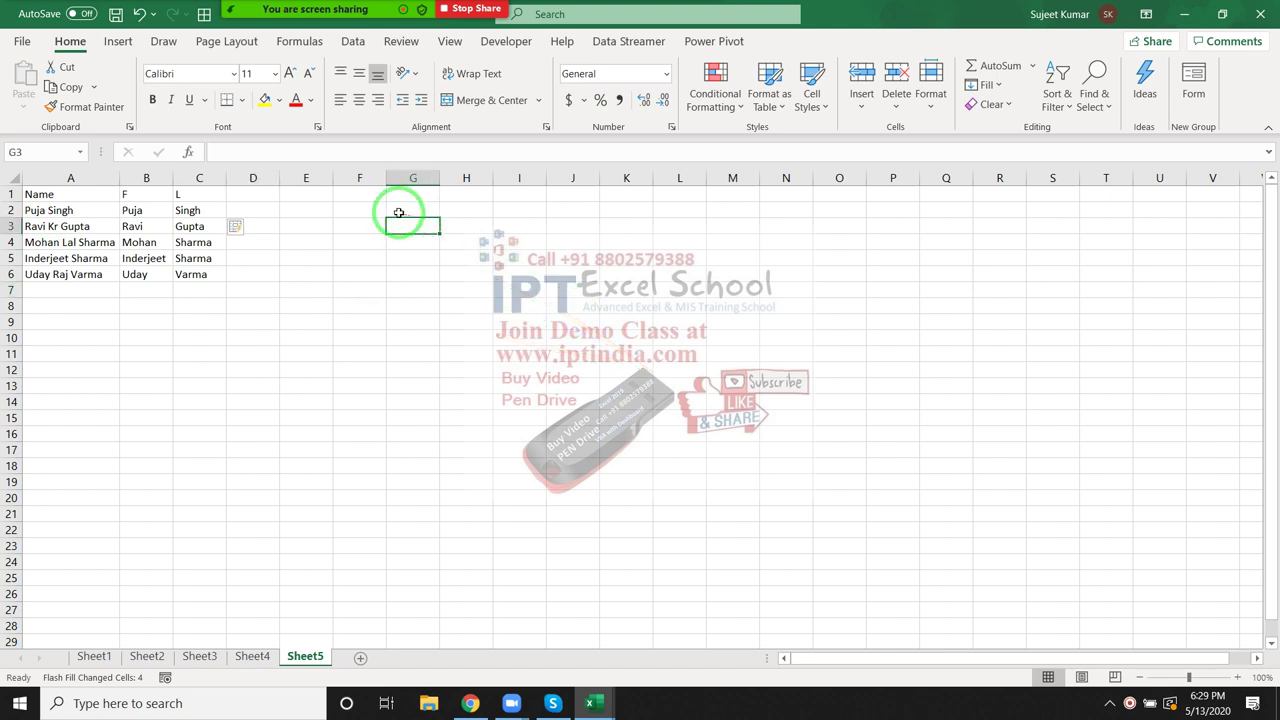
pyautogui.click(371, 192)
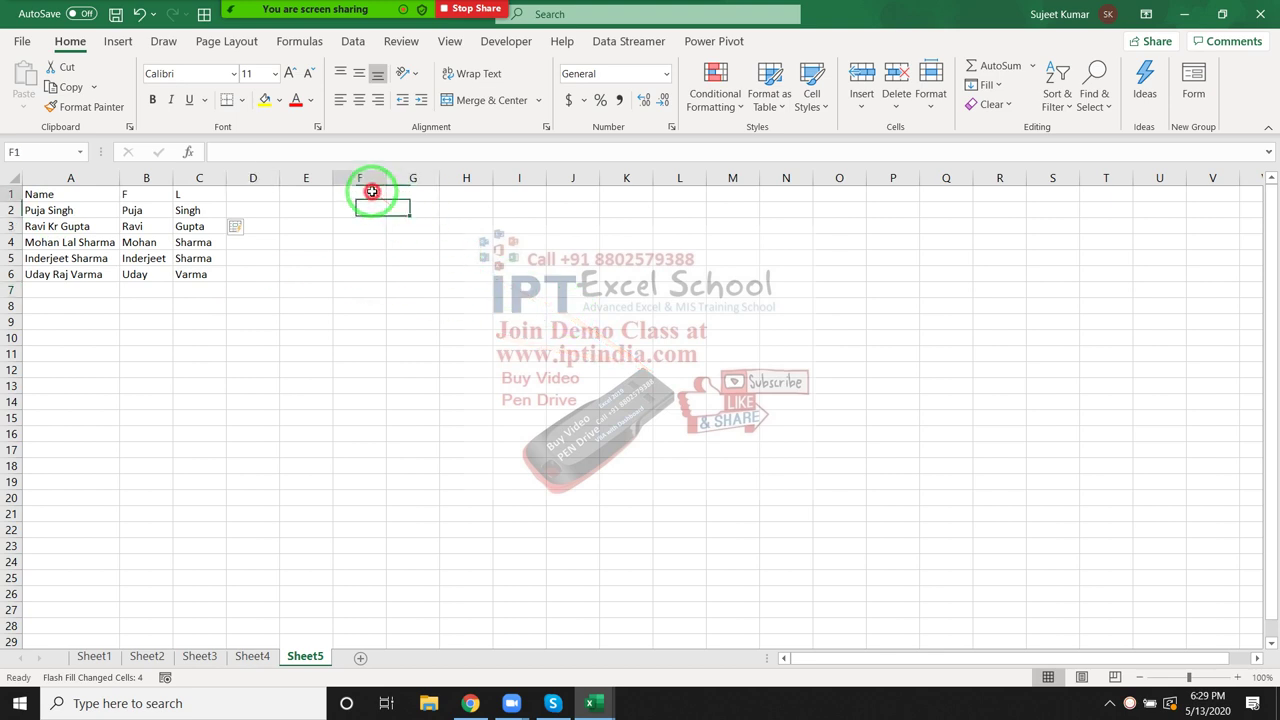
pyautogui.write('Date')
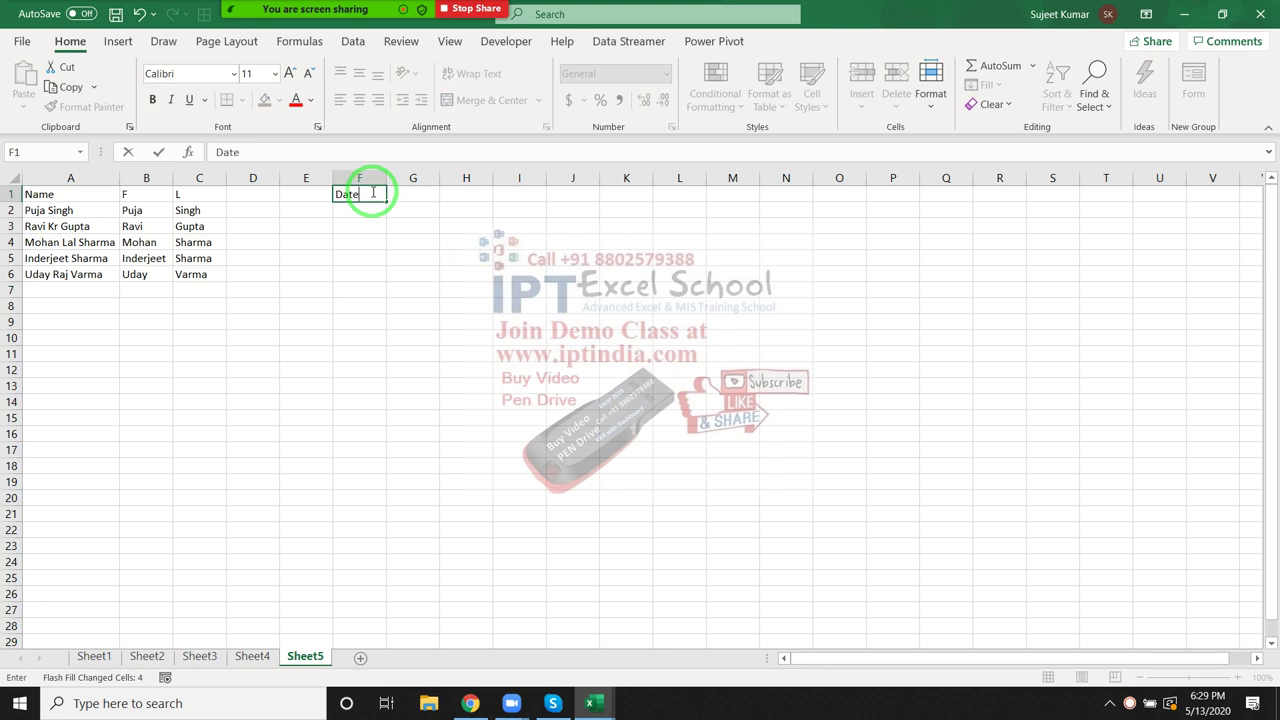
pyautogui.press('Return')
pyautogui.write('8/4')
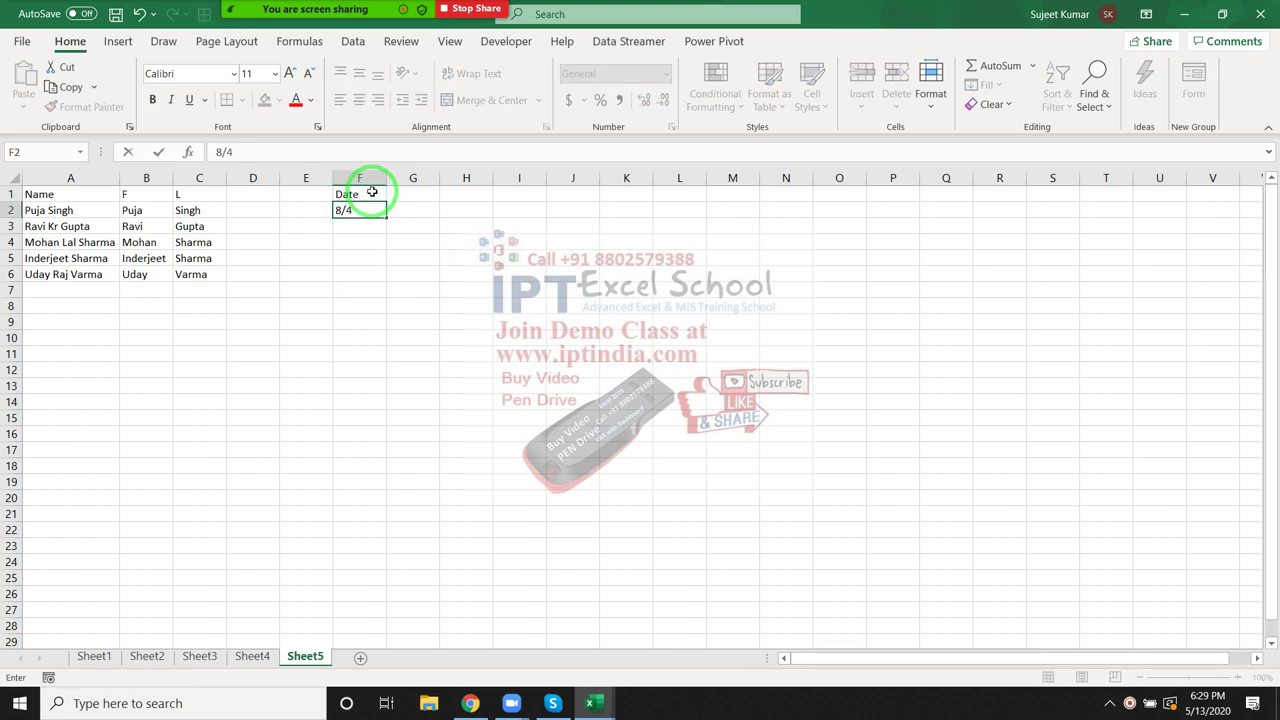
pyautogui.press('Return')
pyautogui.write('=F2')
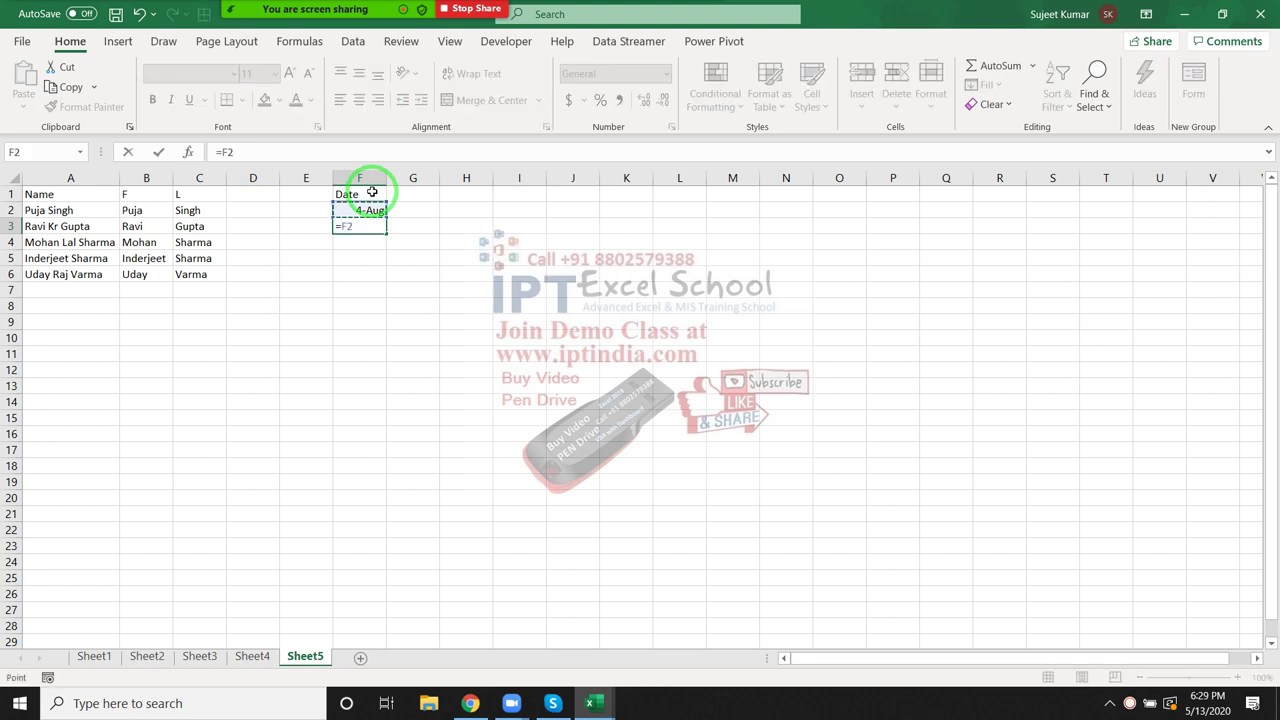
pyautogui.write('+30')
pyautogui.press('Return')
pyautogui.press('Up')
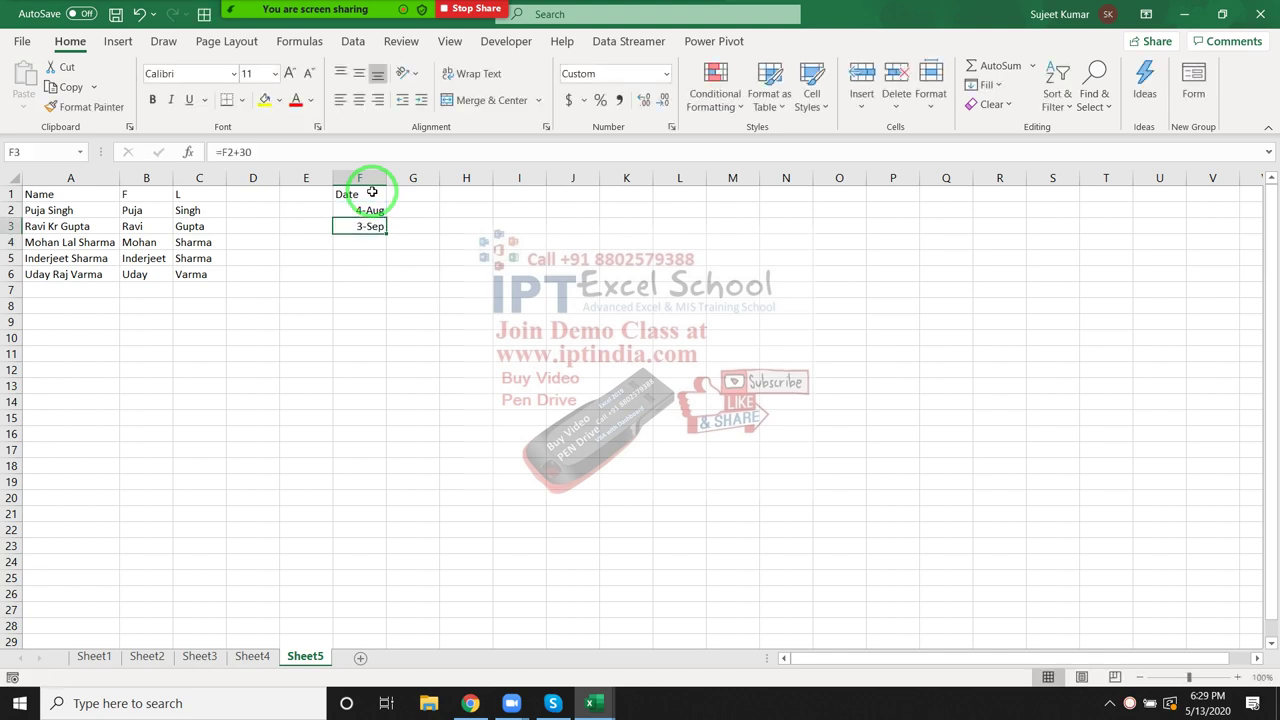
pyautogui.hotkey('shift', 'Down')
pyautogui.hotkey('shift', 'Down')
pyautogui.hotkey('shift', 'Down')
pyautogui.hotkey('shift', 'Down')
pyautogui.hotkey('ctrl', 'd')
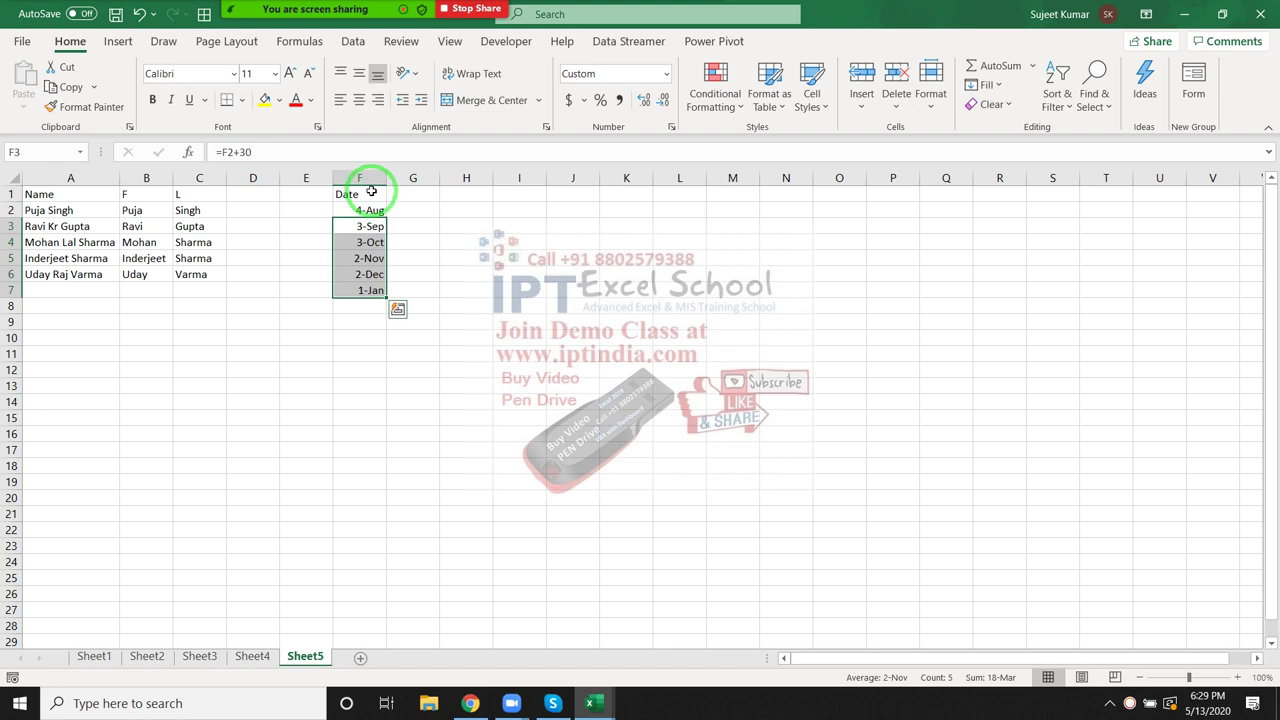
pyautogui.click(420, 220)
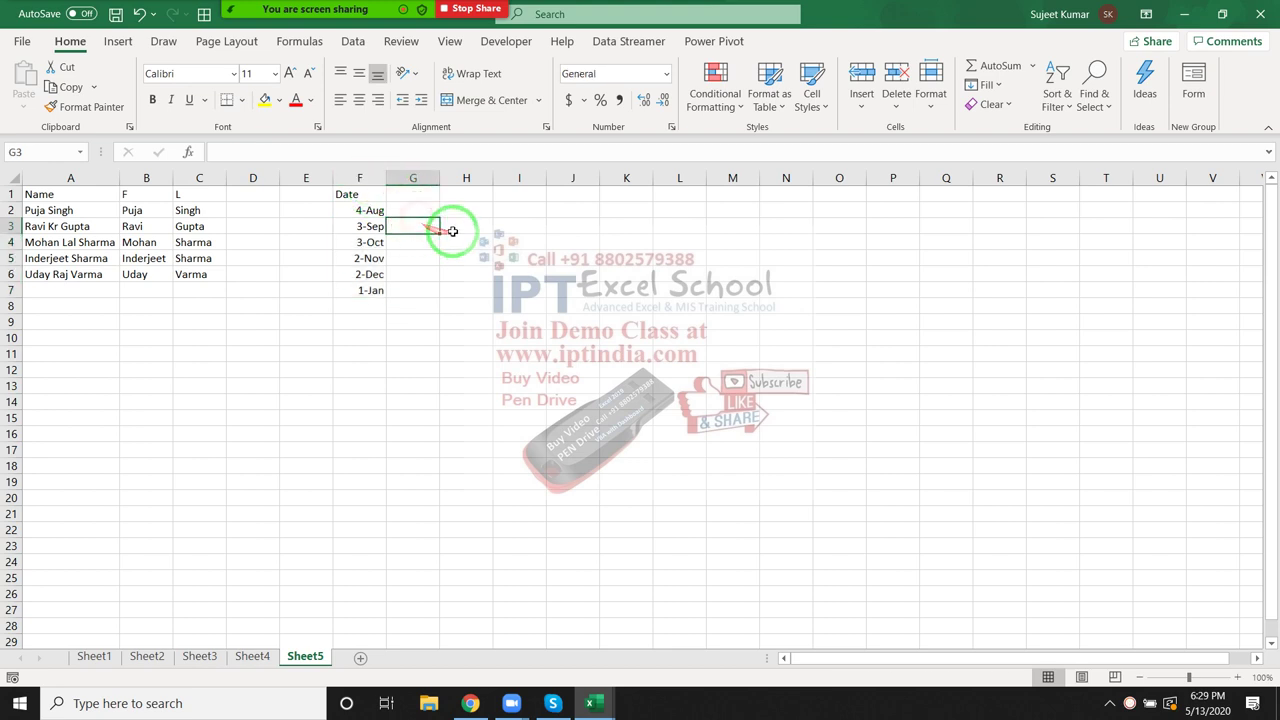
# Step: Type Aug in G2 and Flash Fill the months through Jan into G3:G7
pyautogui.click(414, 211)
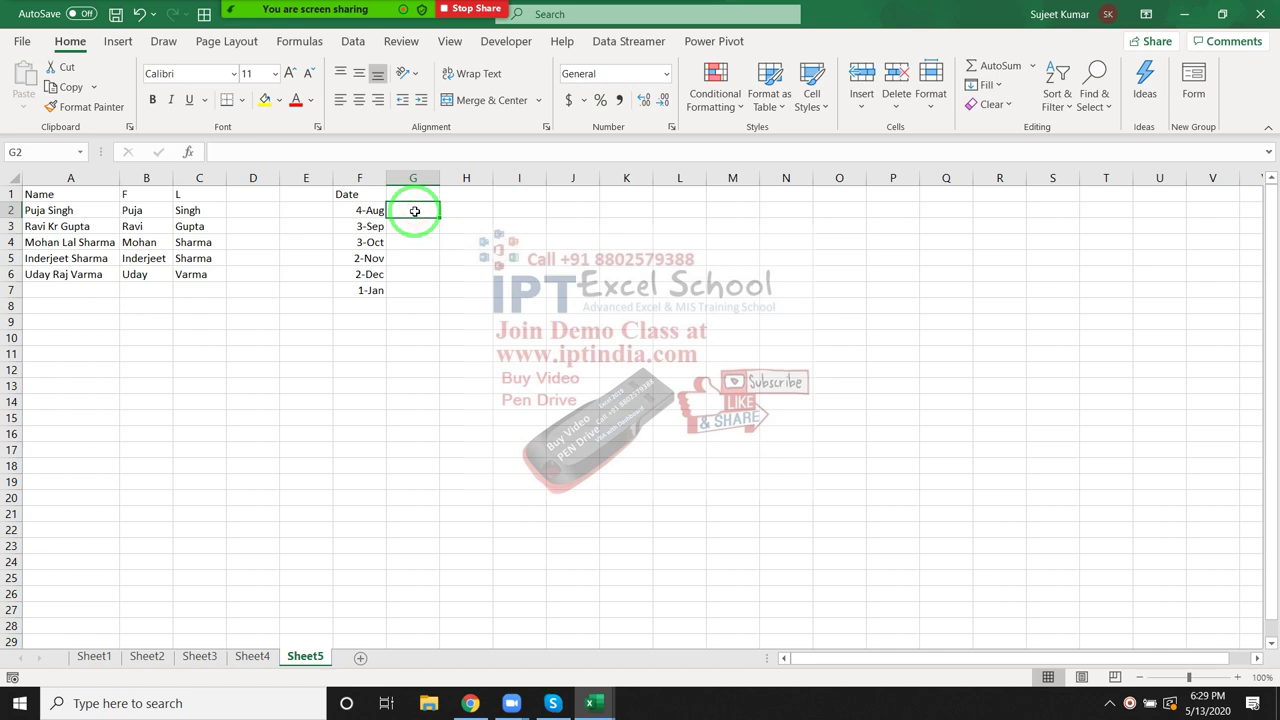
pyautogui.write('Aug')
pyautogui.press('Return')
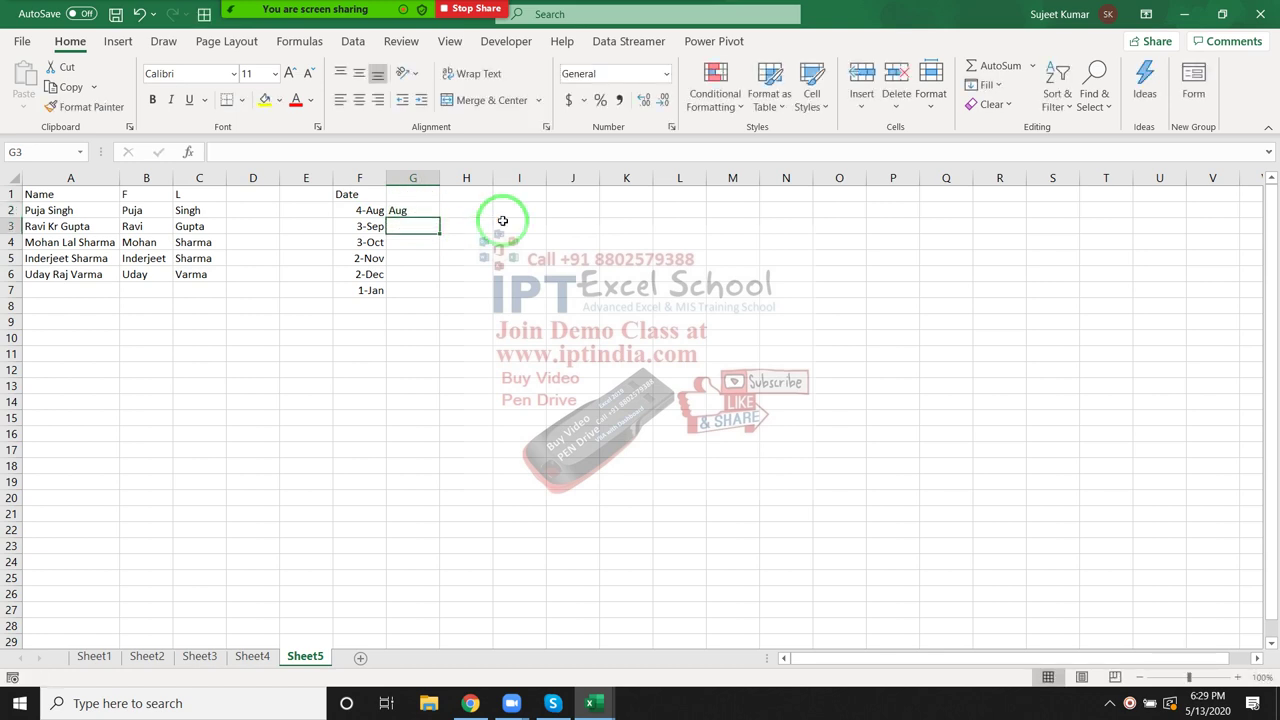
pyautogui.press('Up')
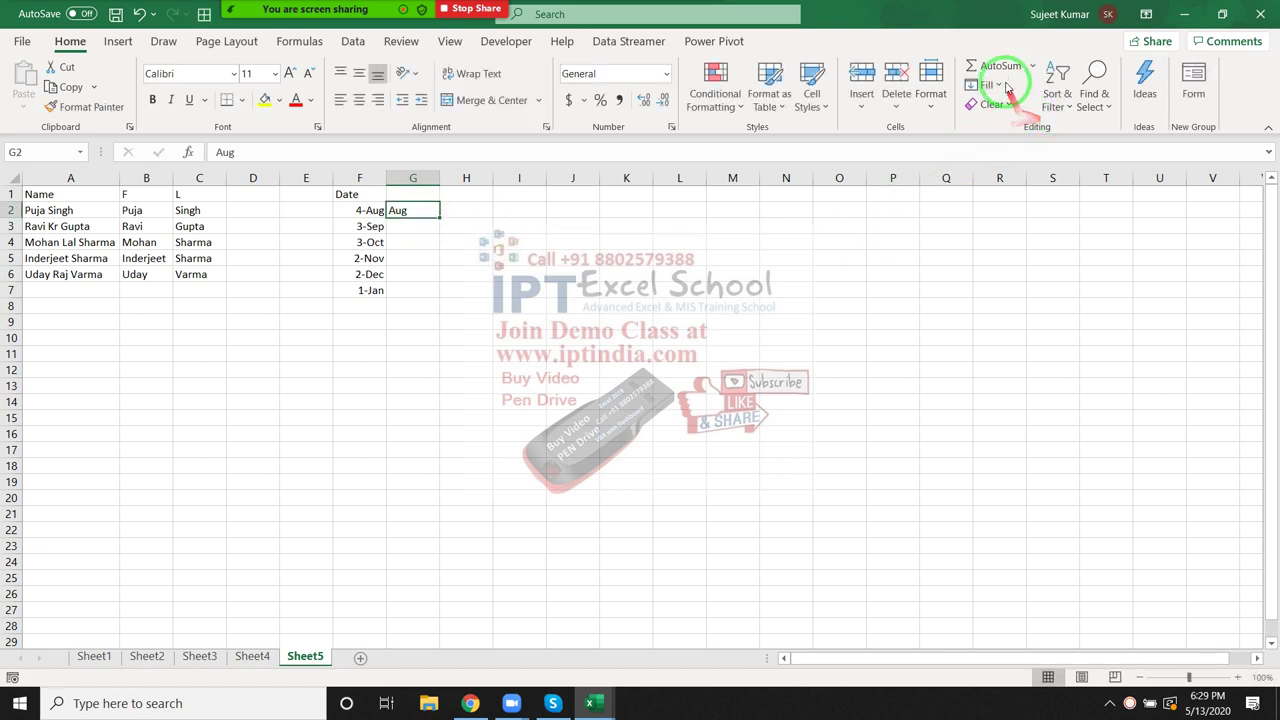
pyautogui.click(1000, 87)
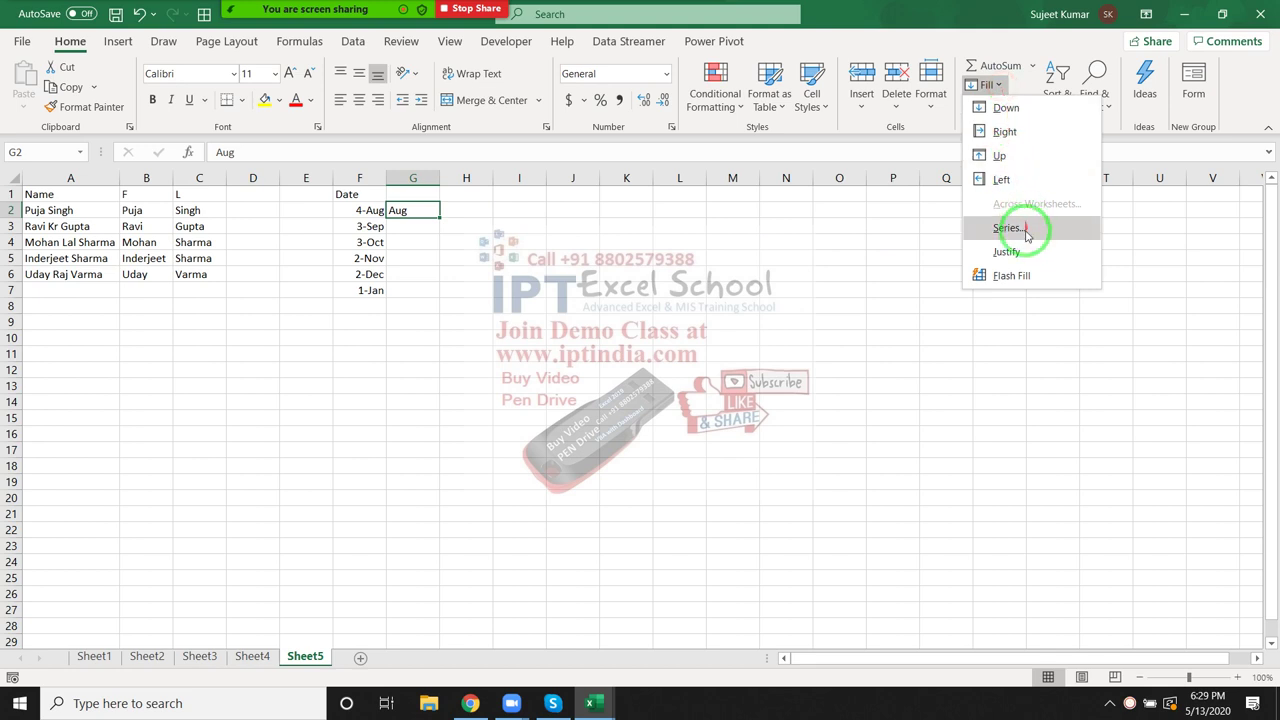
pyautogui.click(1023, 279)
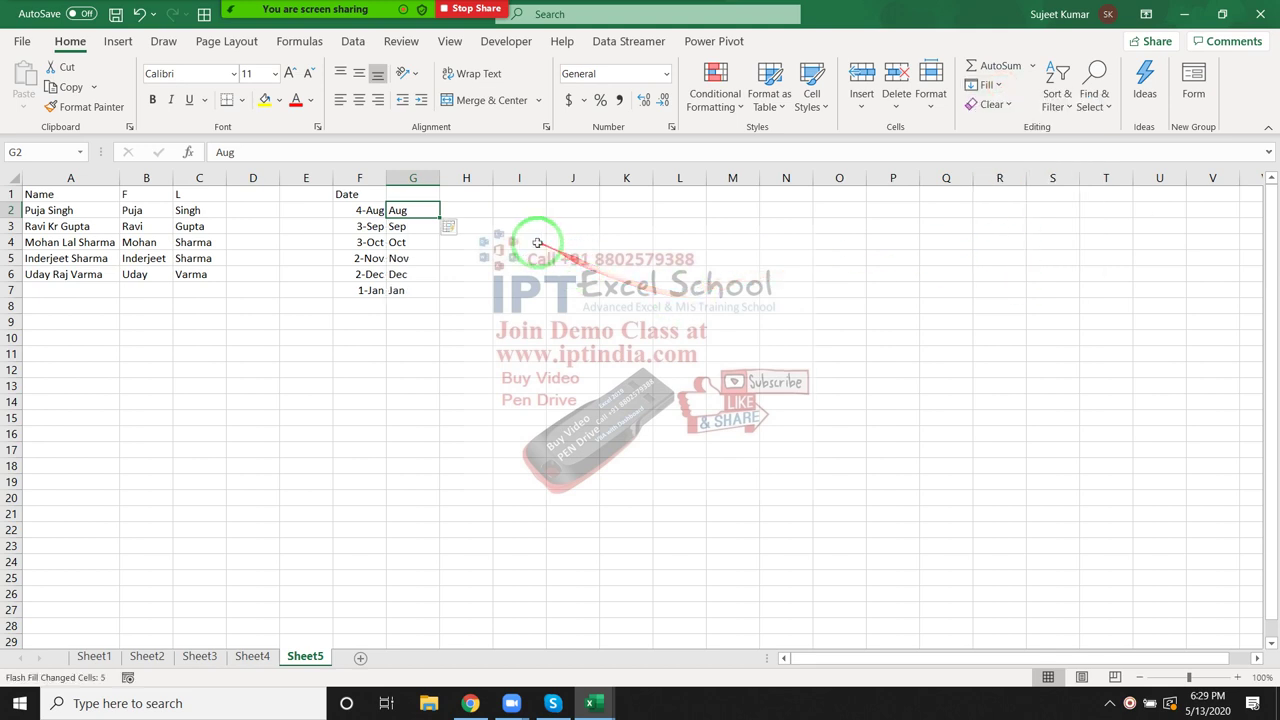
pyautogui.click(519, 179)
pyautogui.click(520, 191)
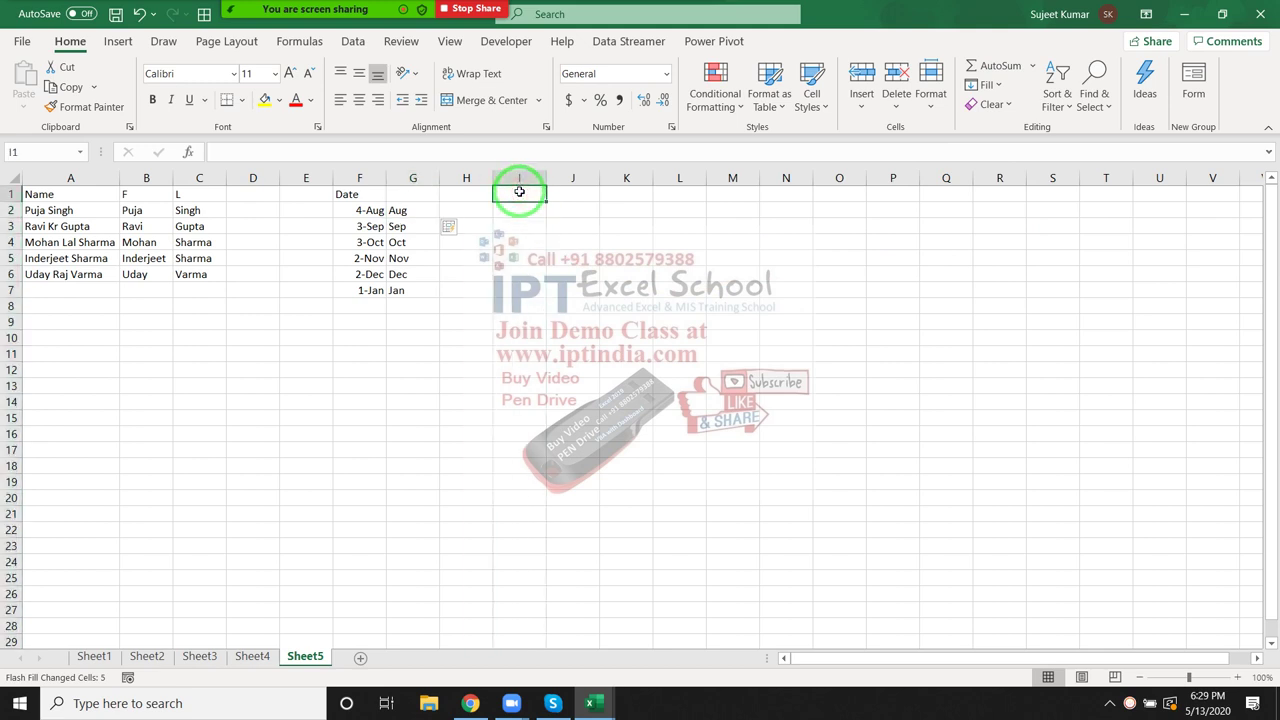
# Step: Add a Nuber header with three number@name entries in I2:I4, fitting column I
pyautogui.write('Nuber')
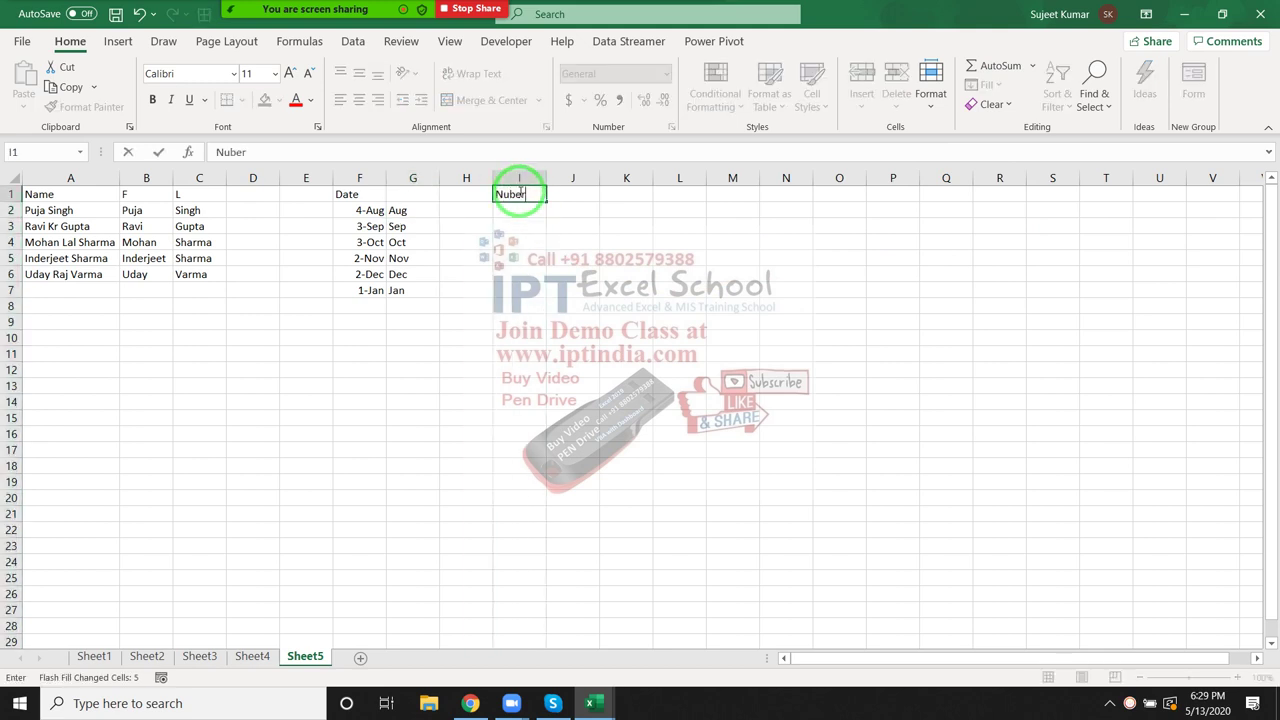
pyautogui.press('Return')
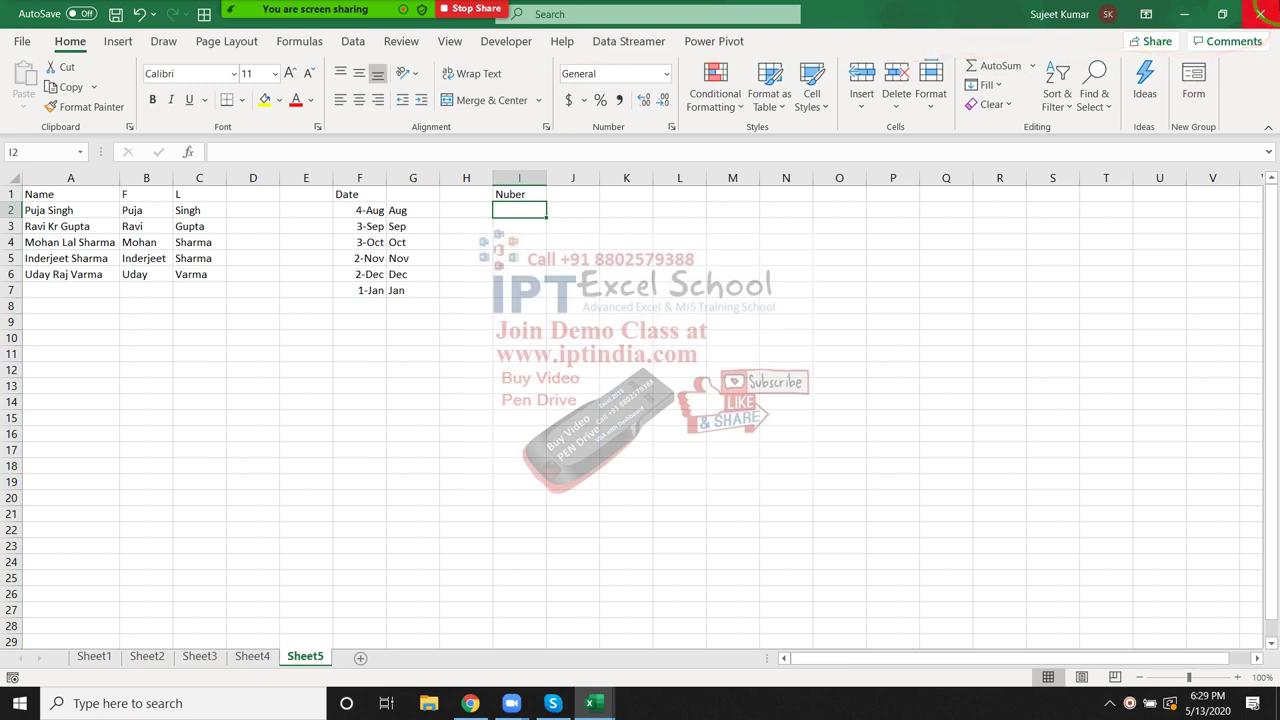
pyautogui.write('78965@uday')
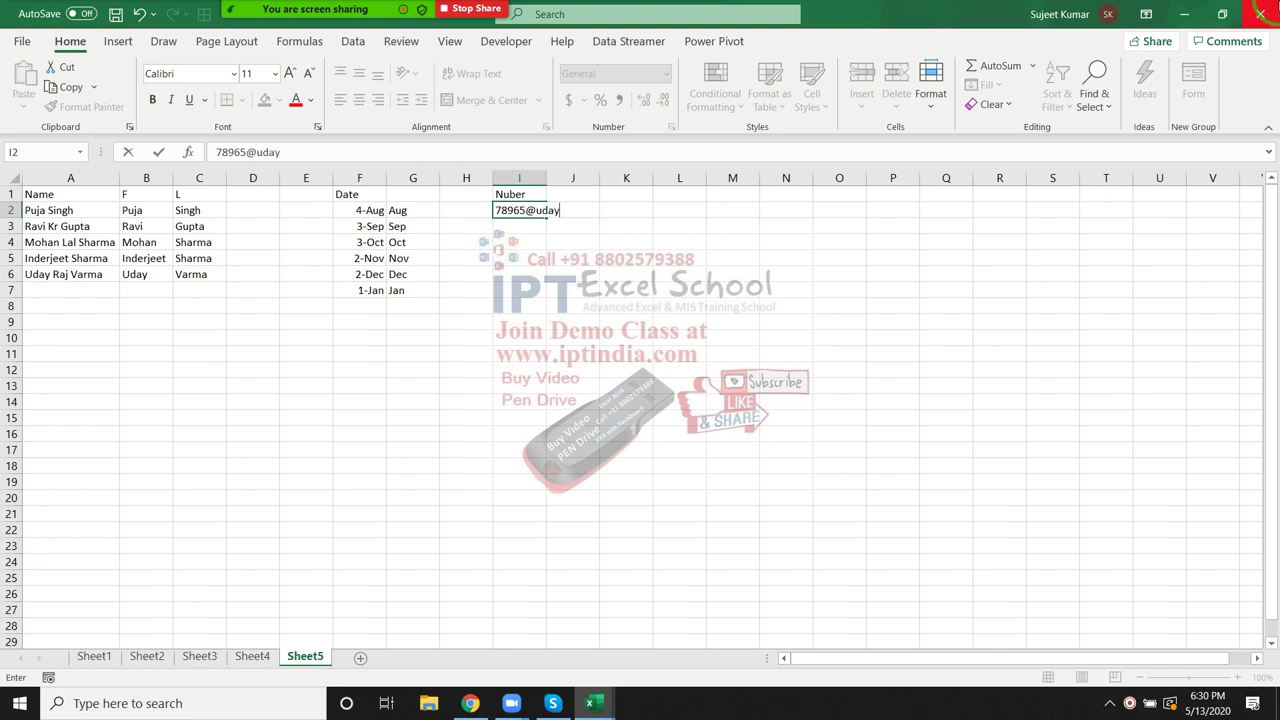
pyautogui.press('Return')
pyautogui.press('Return')
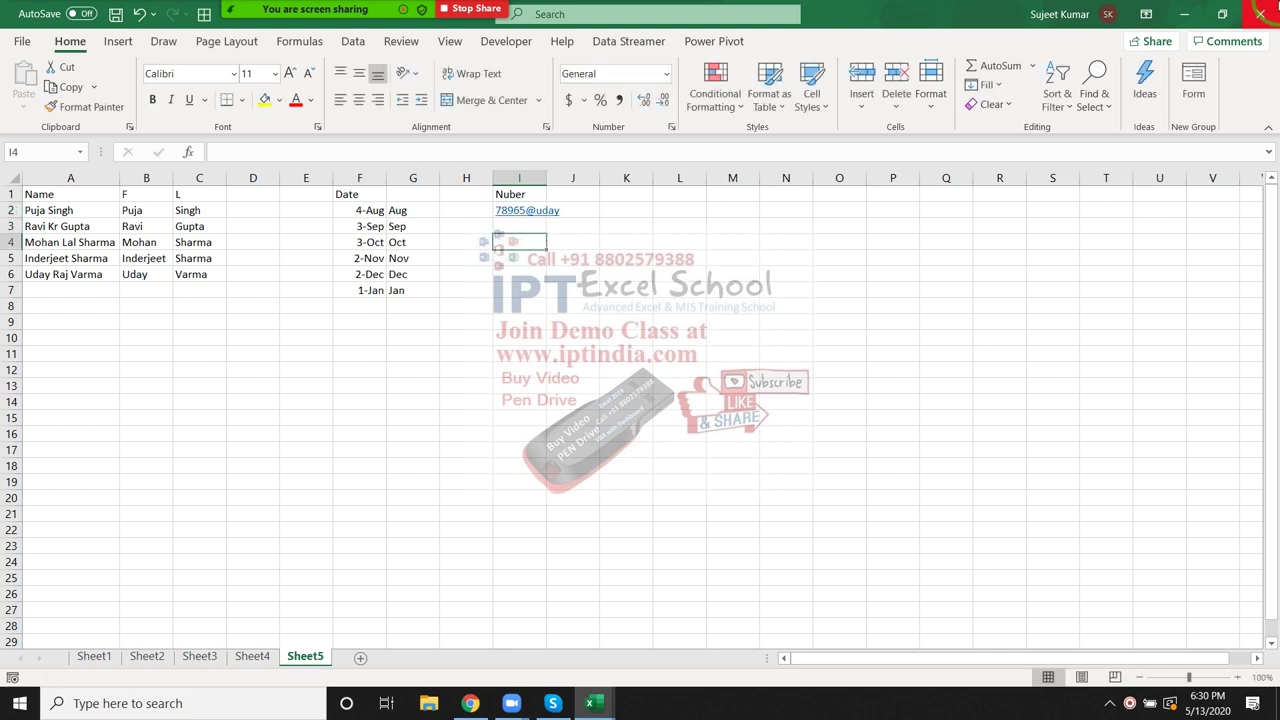
pyautogui.click(519, 226)
pyautogui.write('78542@Mani')
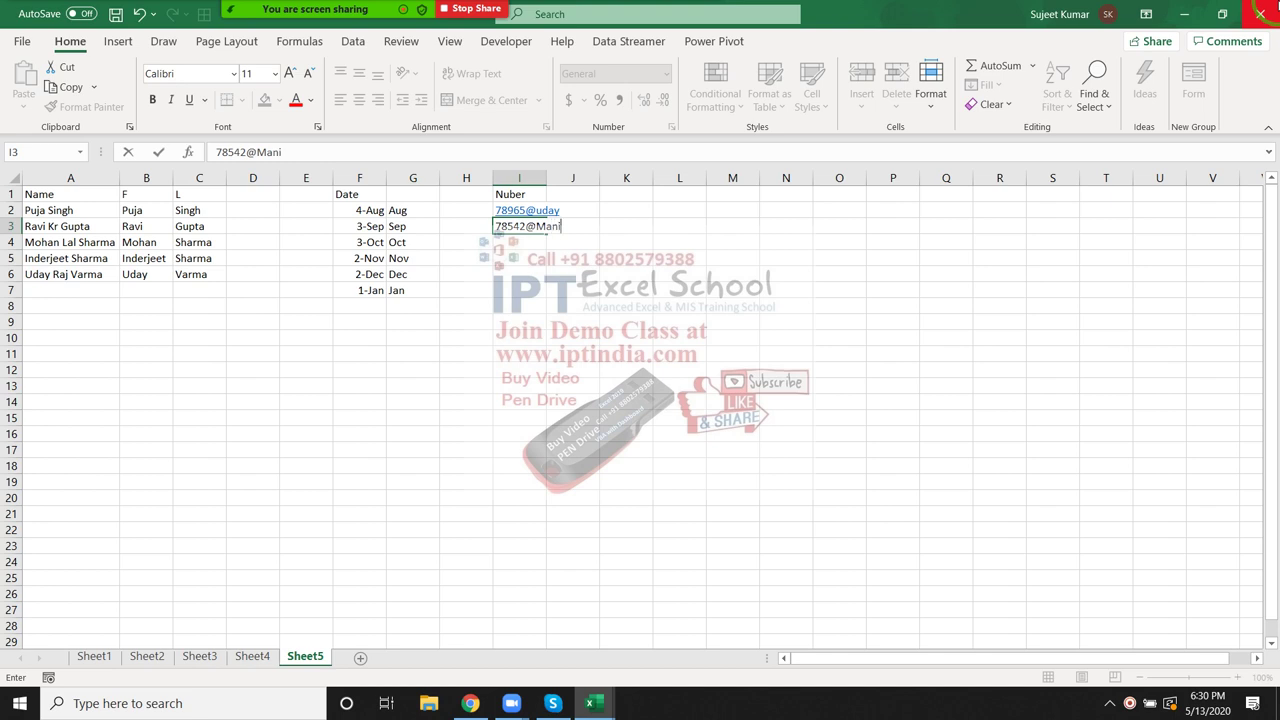
pyautogui.write('h')
pyautogui.press('Return')
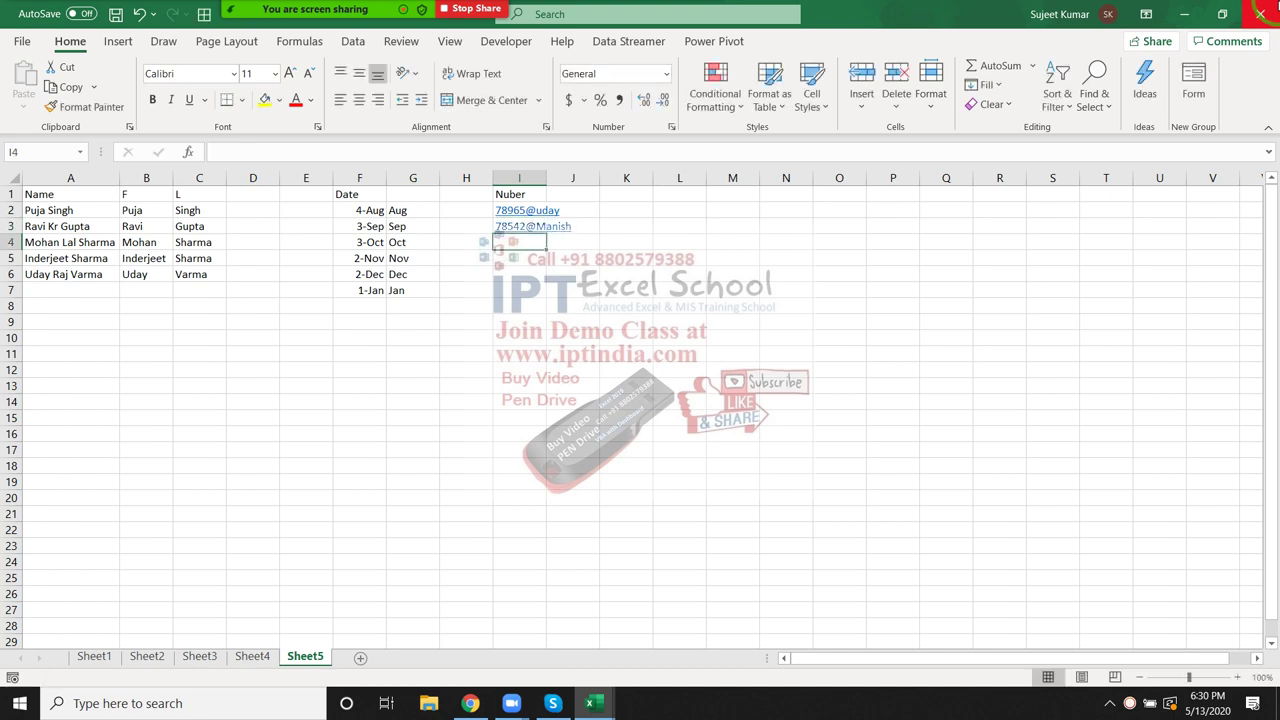
pyautogui.write('74125@kavita')
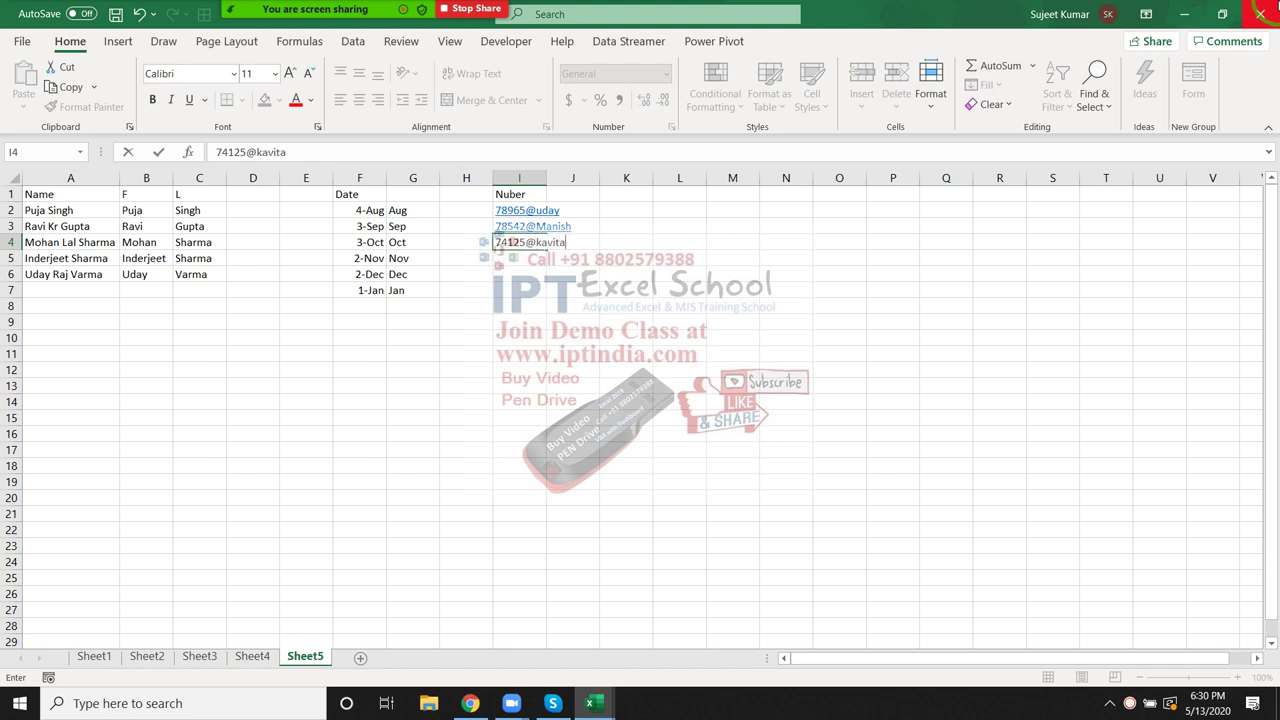
pyautogui.click(528, 304)
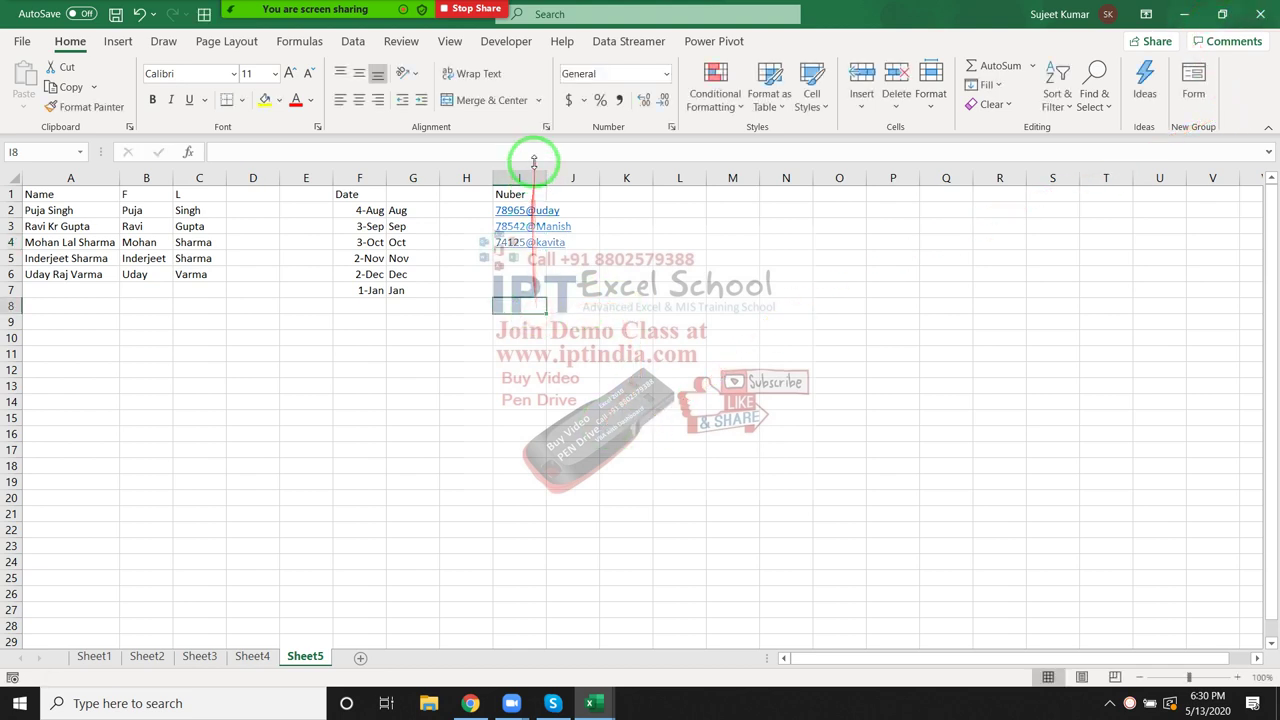
pyautogui.moveTo(545, 177); pyautogui.dragTo(547, 177)
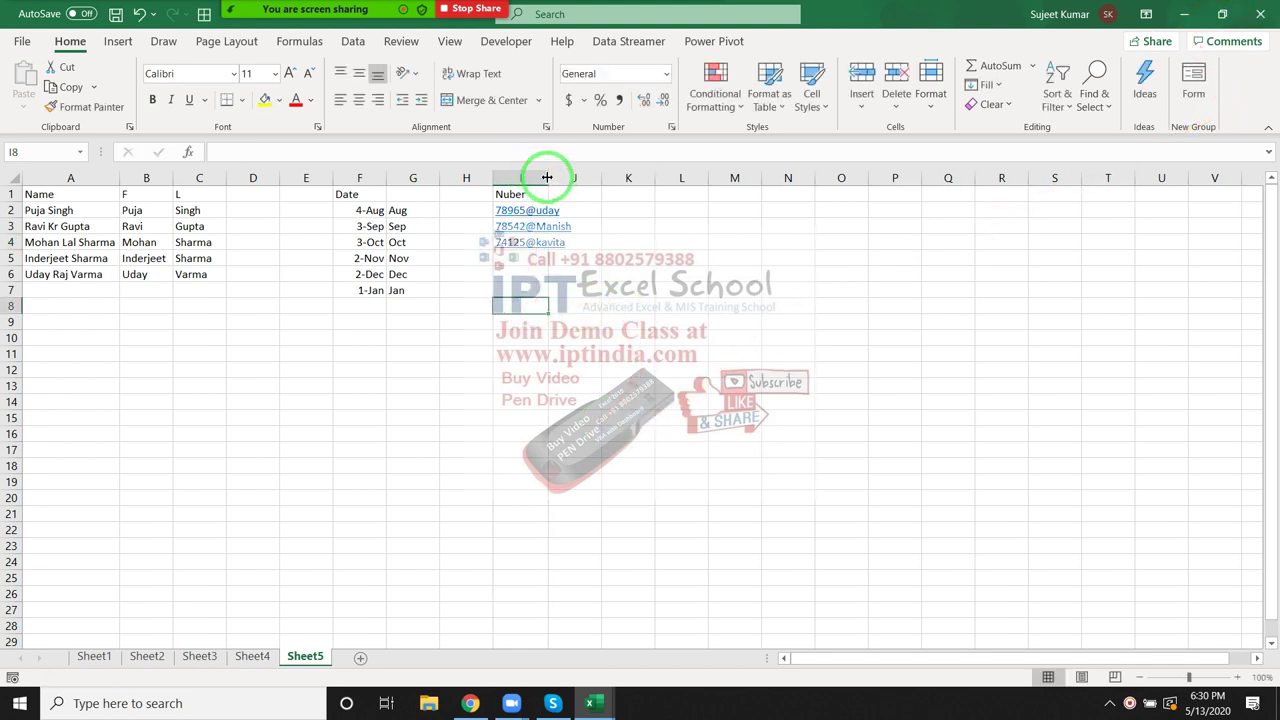
pyautogui.doubleClick(547, 177)
# Step: Type 78965 in J2 and Flash Fill 78542 and 74125 into J3:J4
pyautogui.click(603, 209)
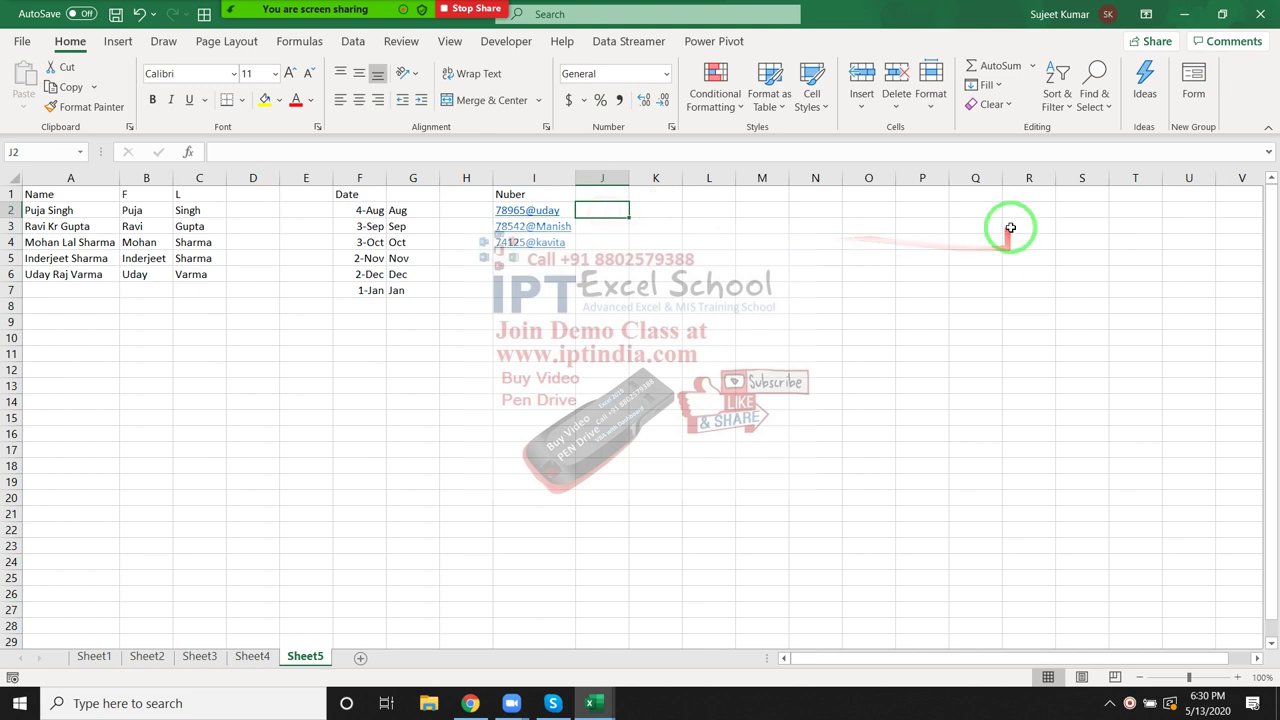
pyautogui.write('78')
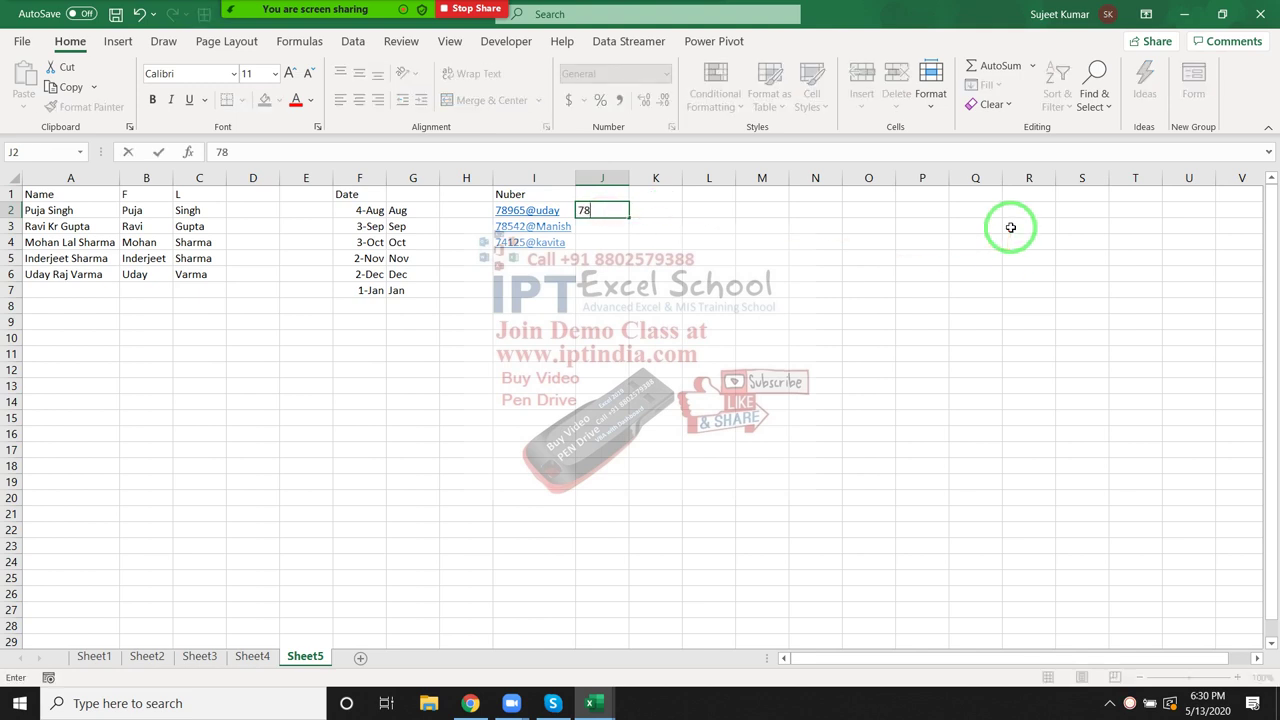
pyautogui.write('965')
pyautogui.press('Return')
pyautogui.press('Up')
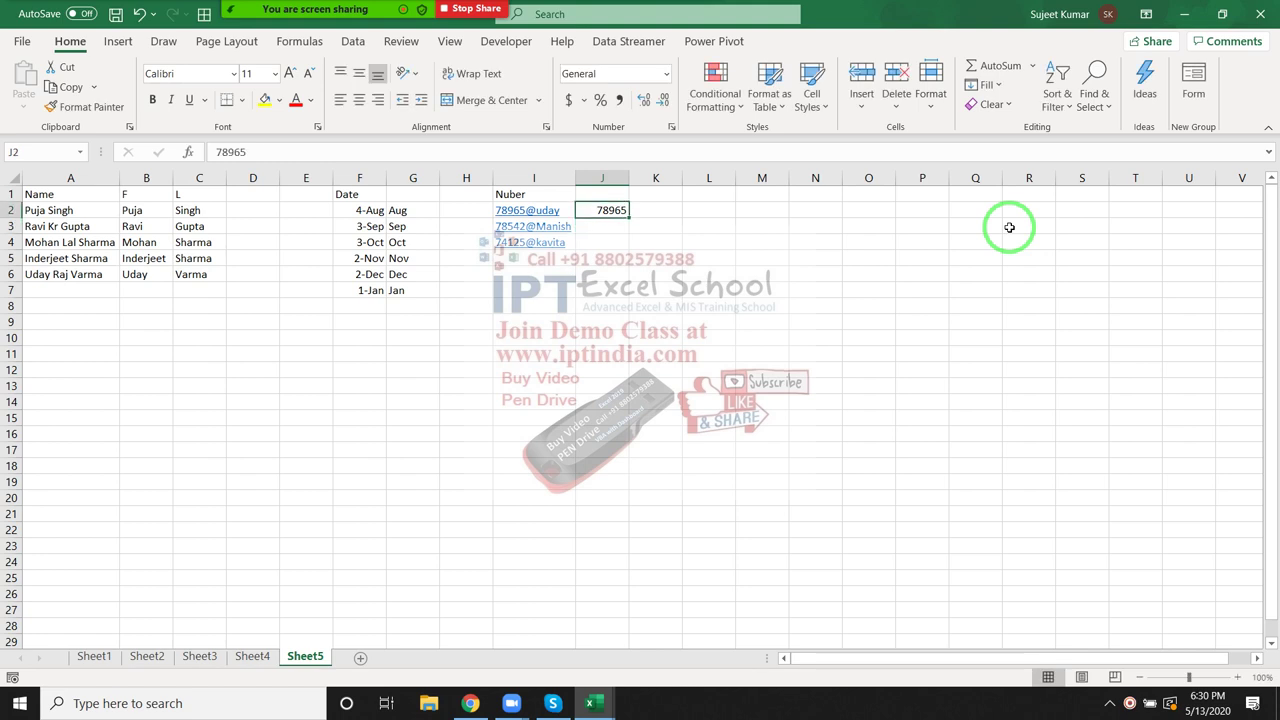
pyautogui.click(1057, 95)
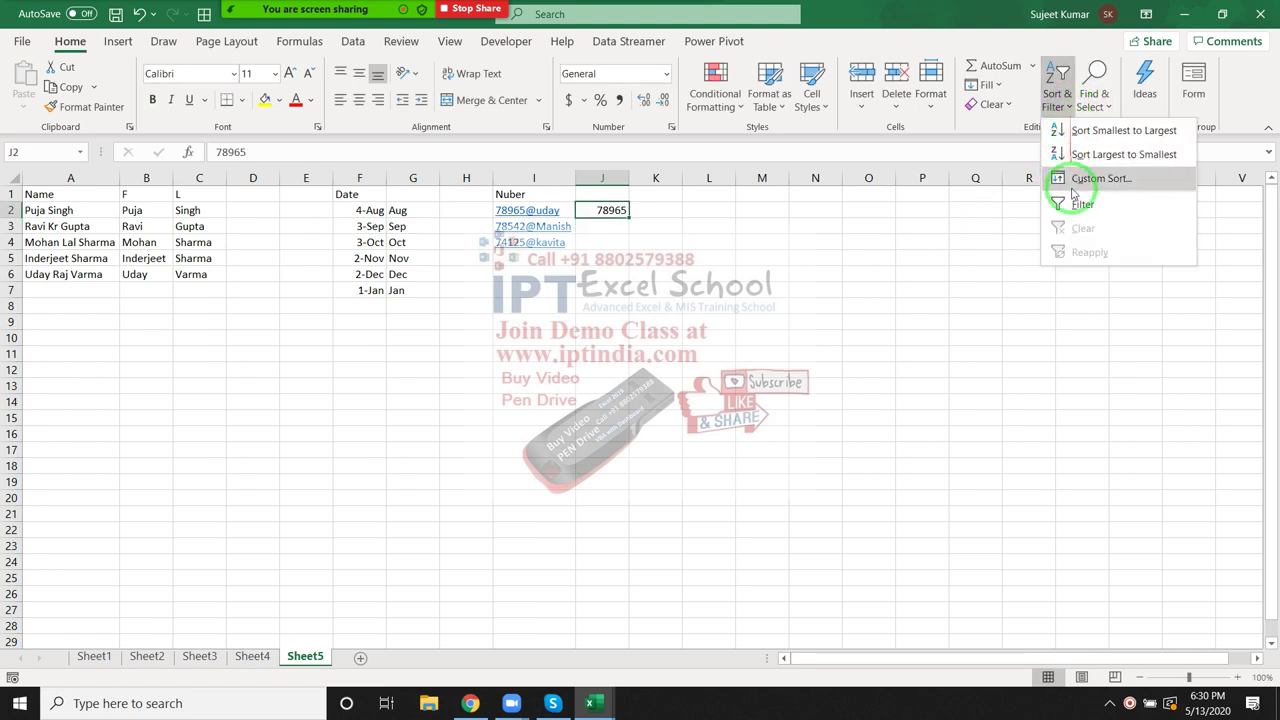
pyautogui.click(986, 85)
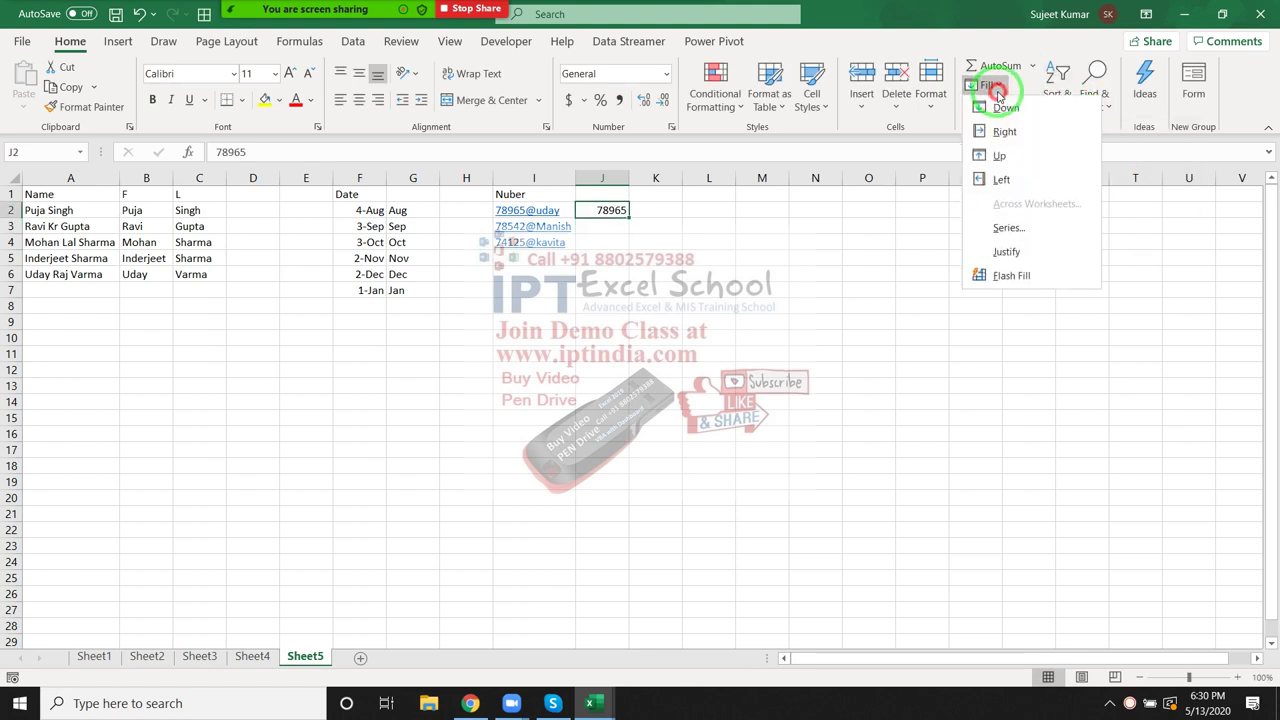
pyautogui.click(1012, 278)
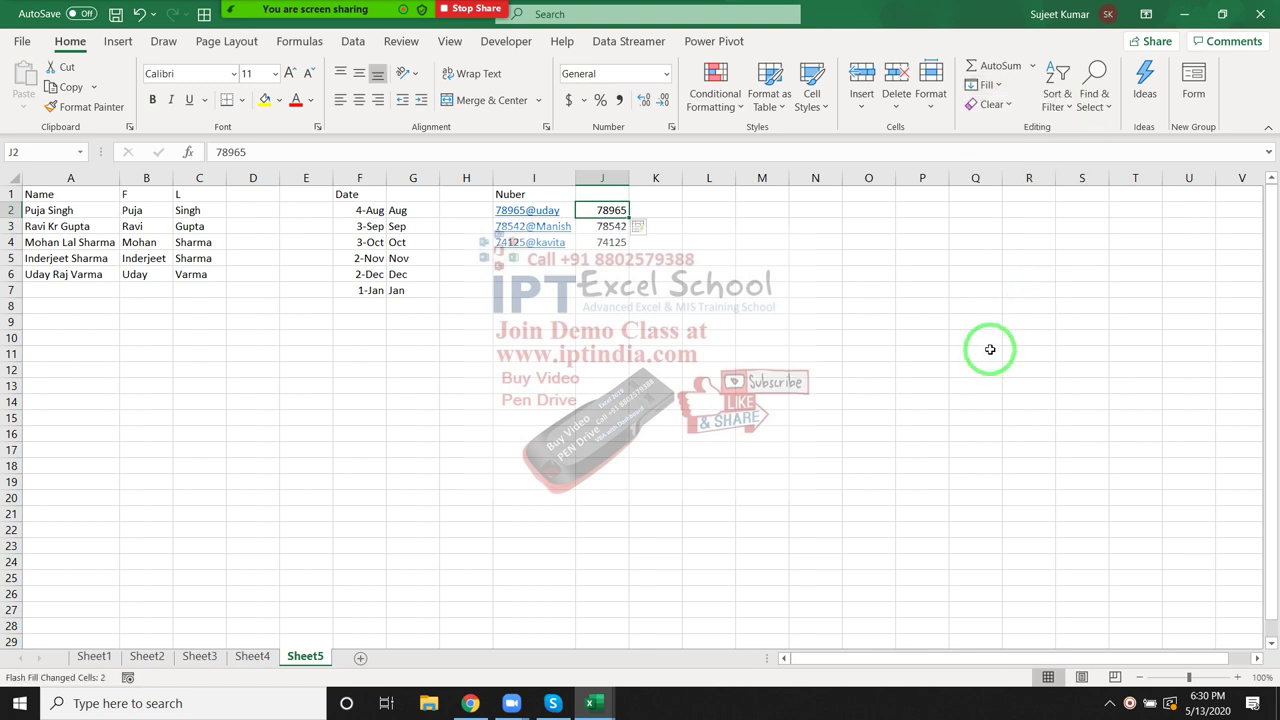
pyautogui.click(720, 208)
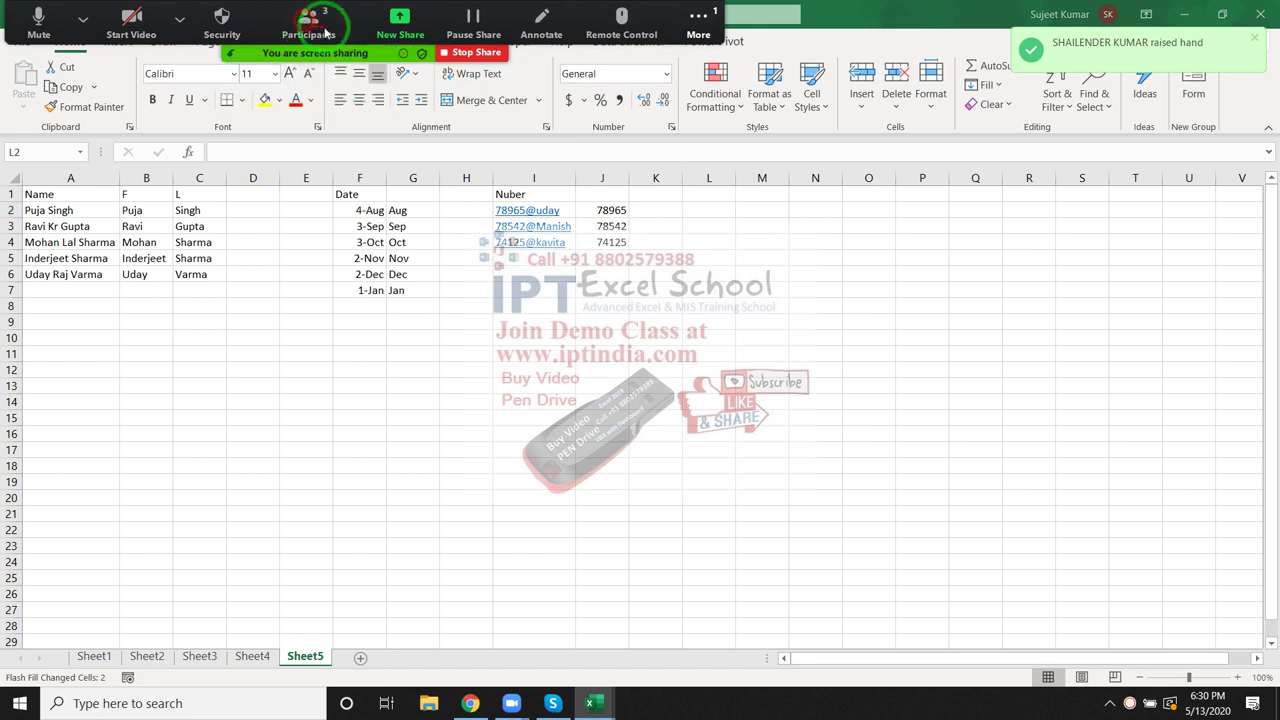
# Step: Lower the attendee's raised hand in Zoom's participants list and close it
pyautogui.click(325, 33)
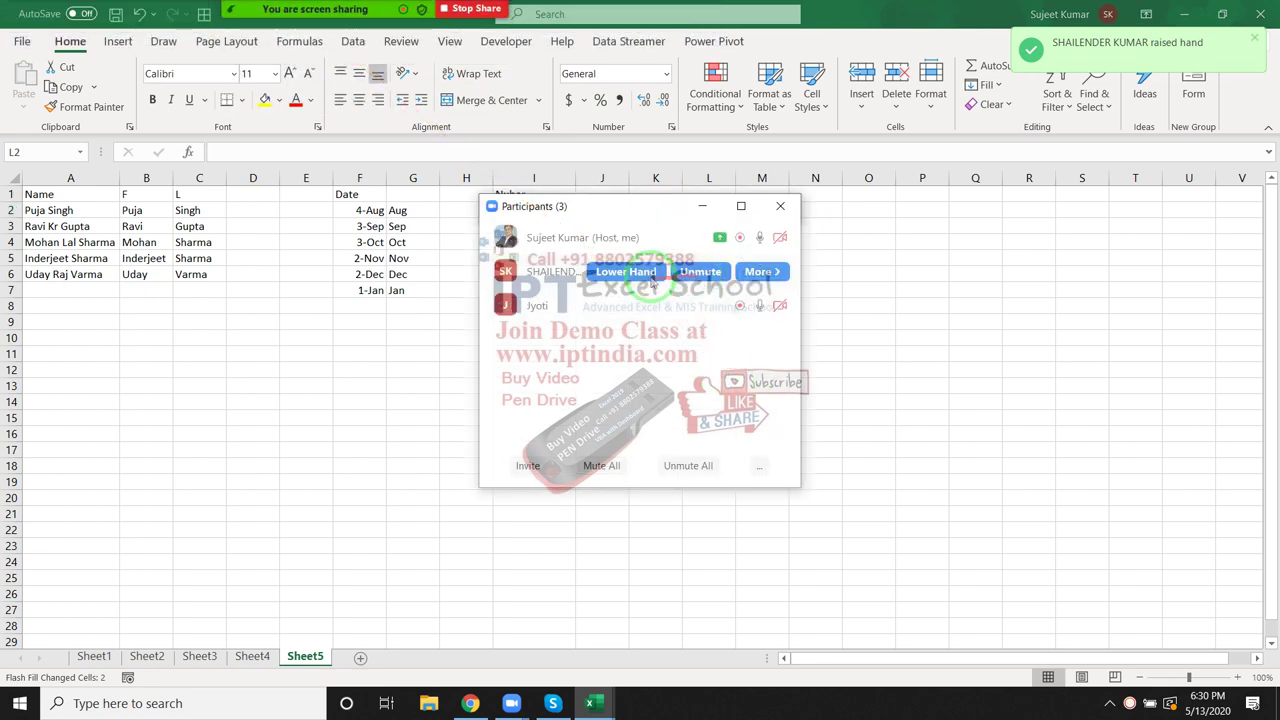
pyautogui.moveTo(600, 272)
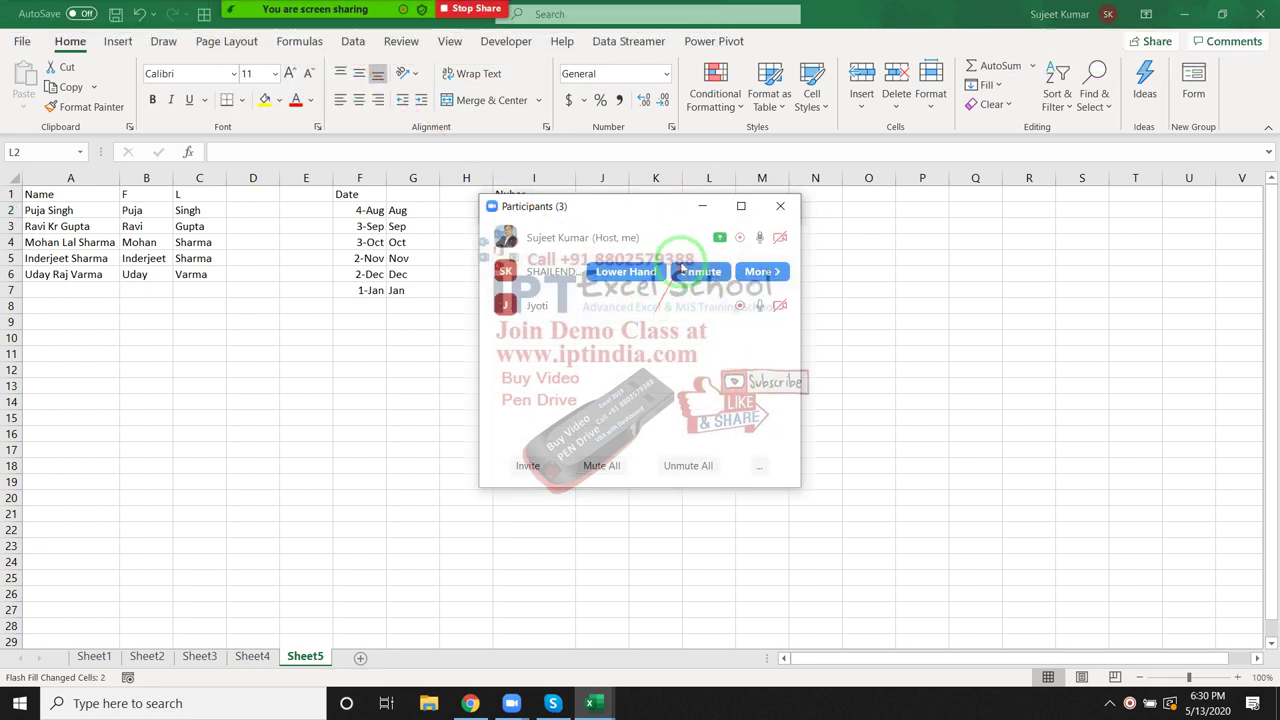
pyautogui.click(646, 272)
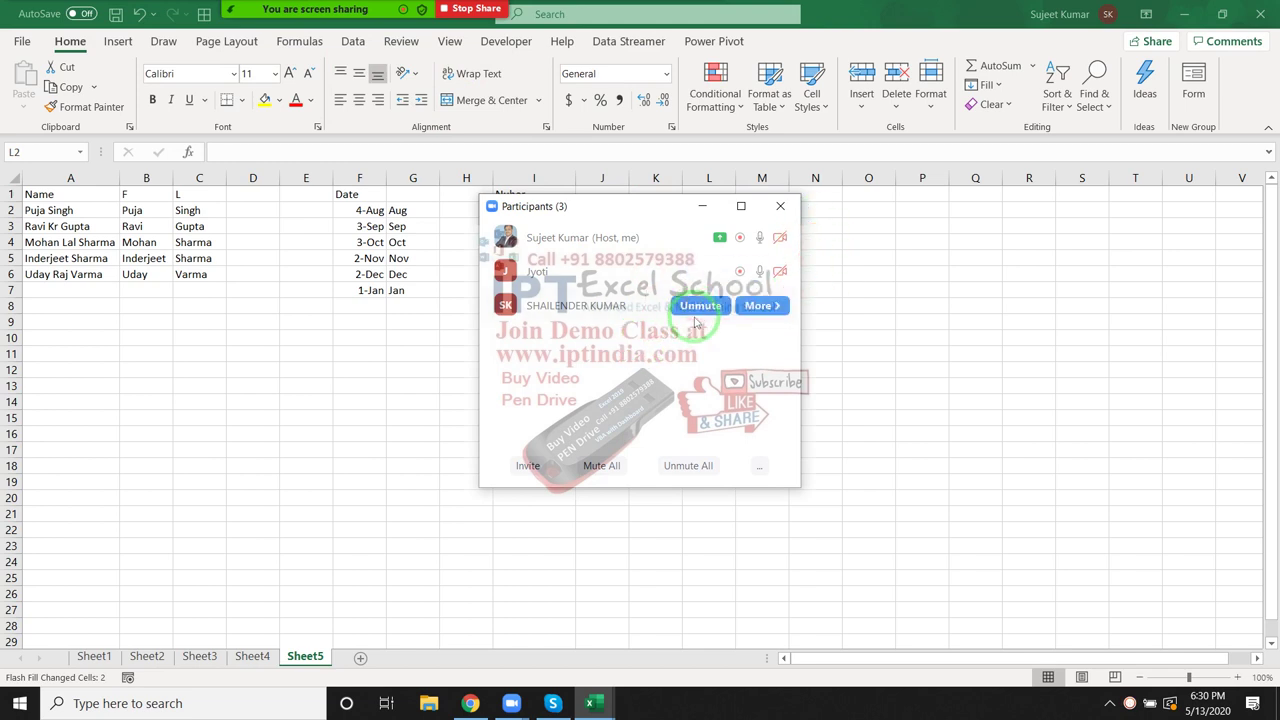
pyautogui.click(787, 218)
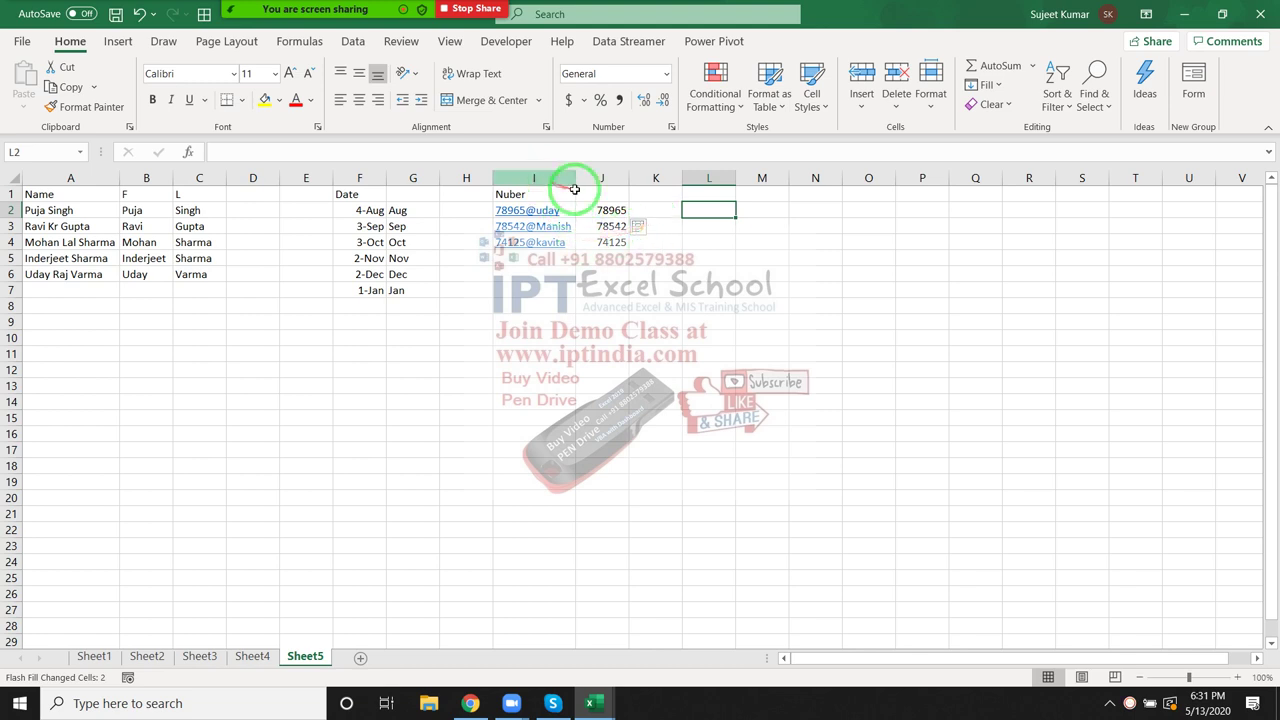
# Step: Review the J2 example and column I, then select N2 for amounts
pyautogui.click(601, 211)
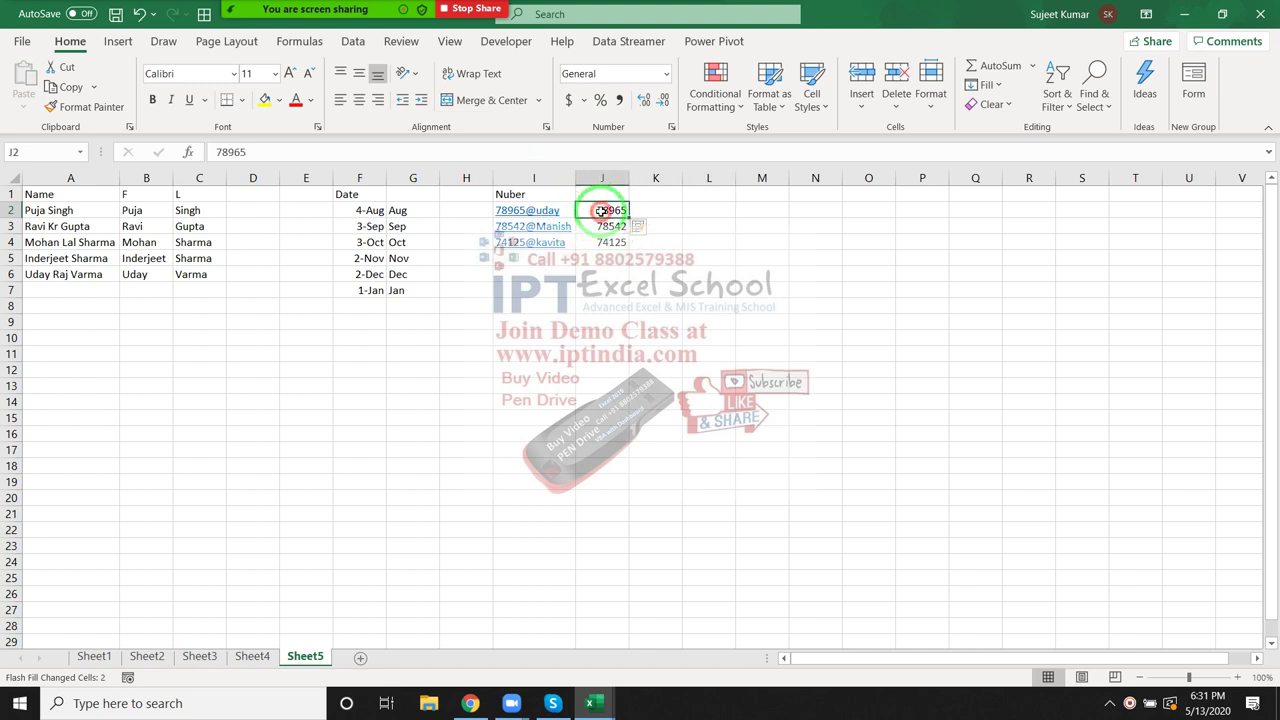
pyautogui.click(531, 177)
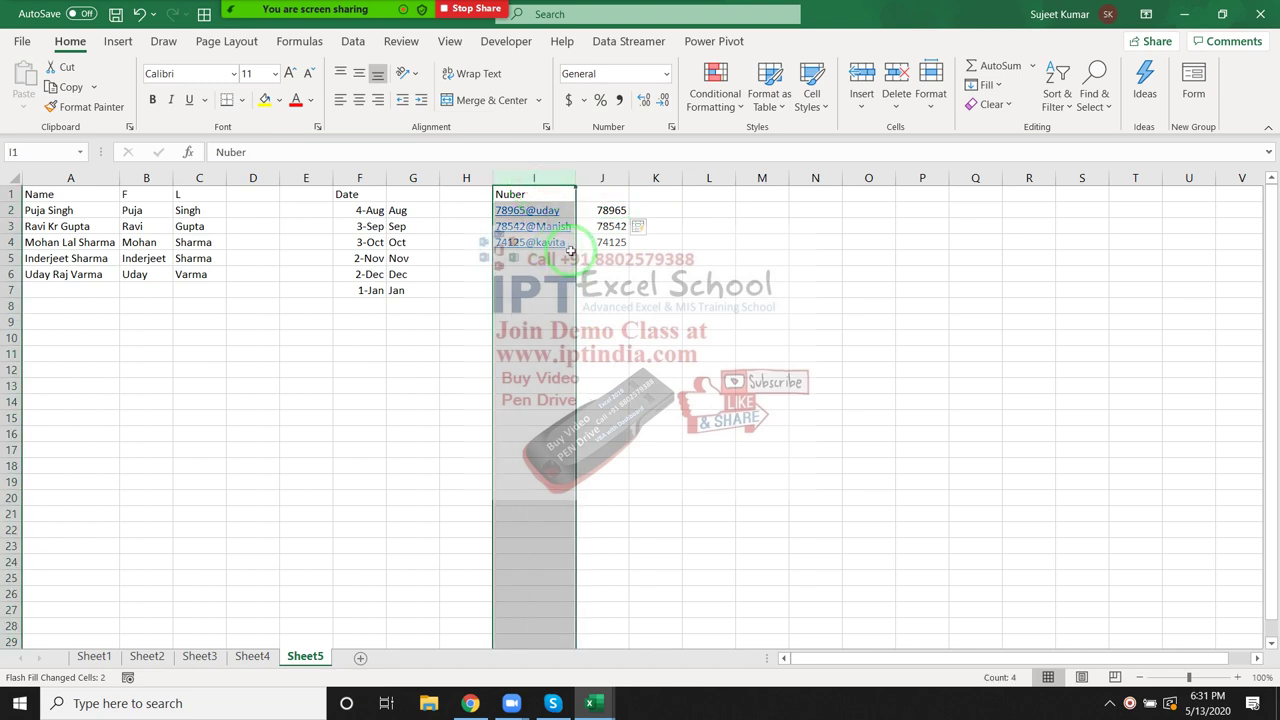
pyautogui.click(811, 207)
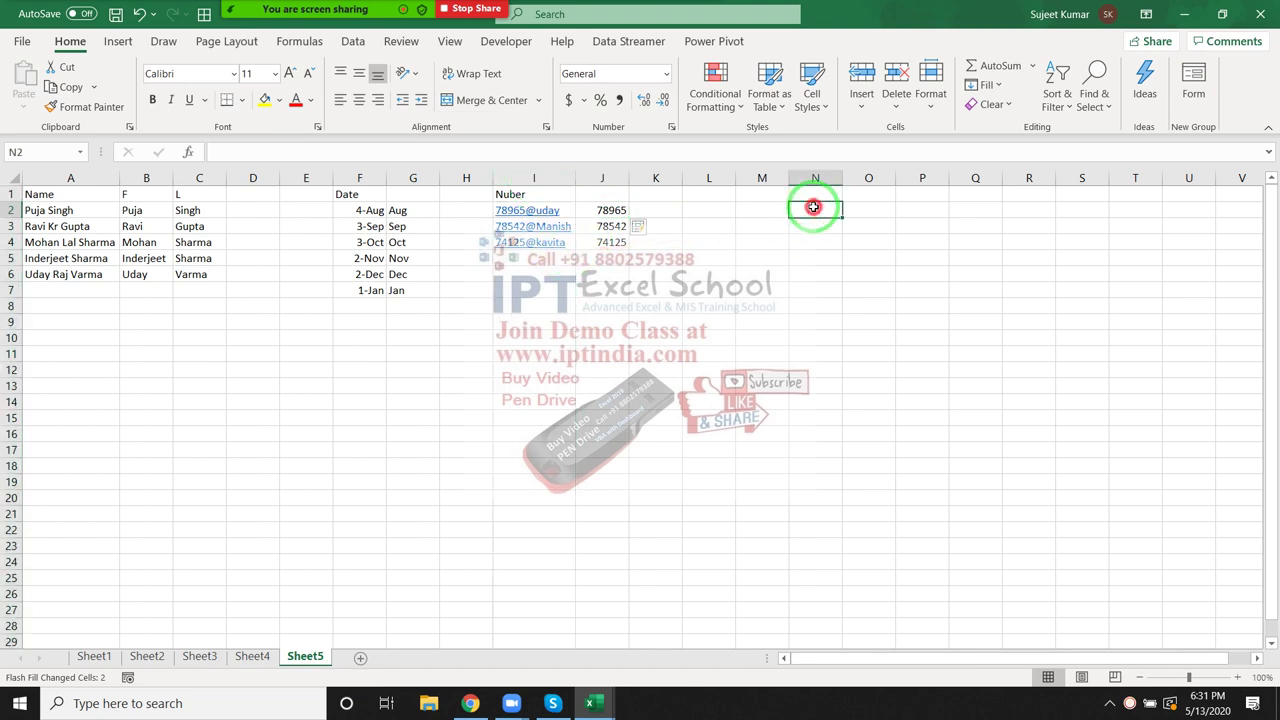
# Step: Enter 23.63, 25.63, 85.12, 65.36 and 85.36 into N2:N6
pyautogui.write('23.6')
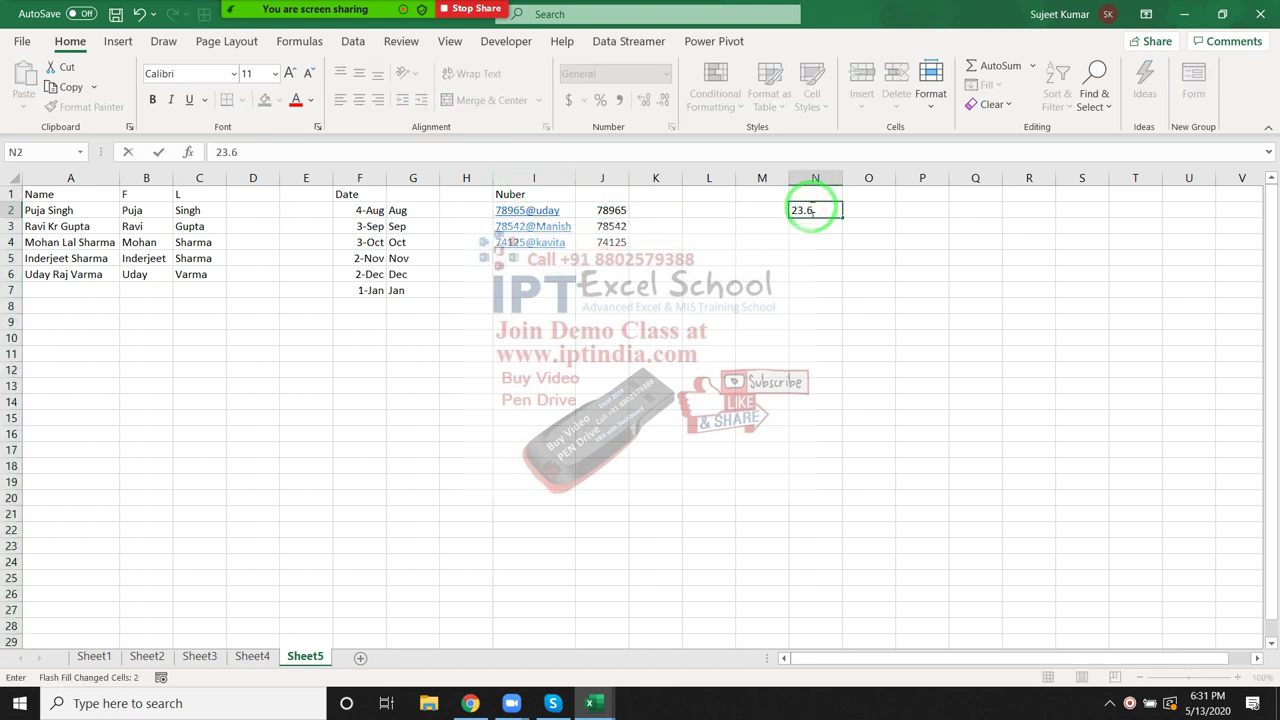
pyautogui.write('3')
pyautogui.press('Return')
pyautogui.write('2')
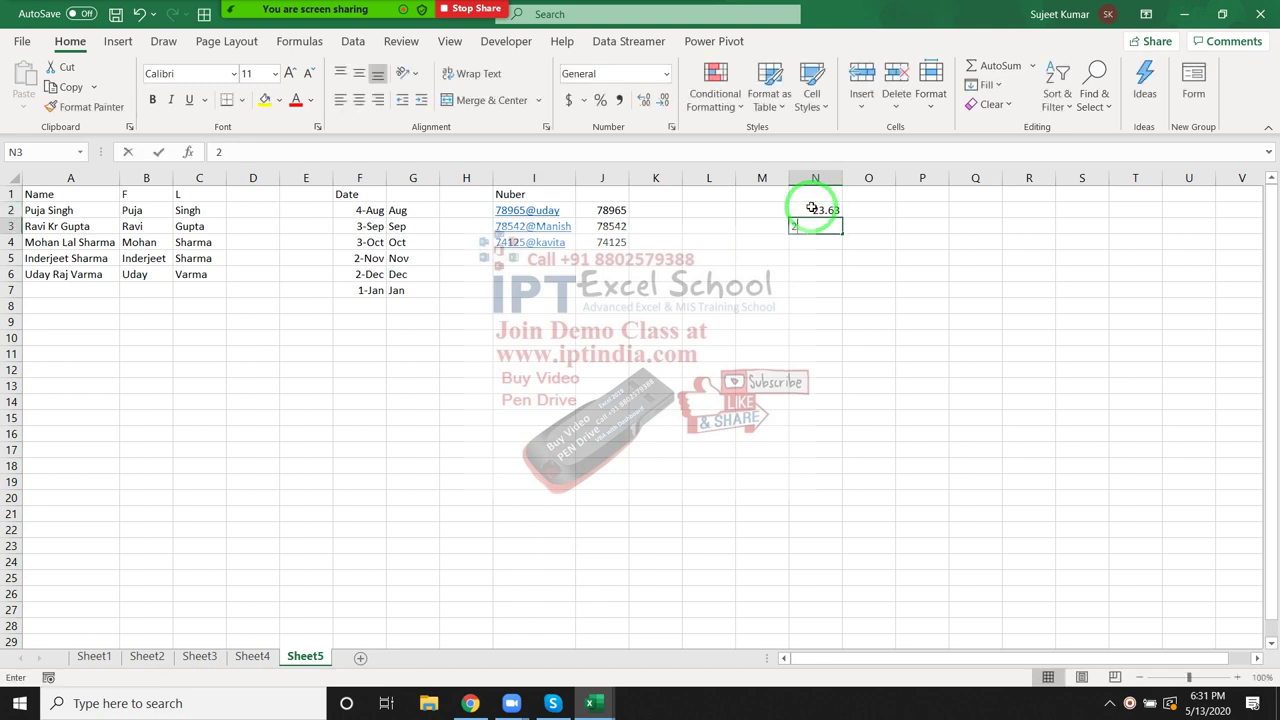
pyautogui.write('5.63')
pyautogui.press('Return')
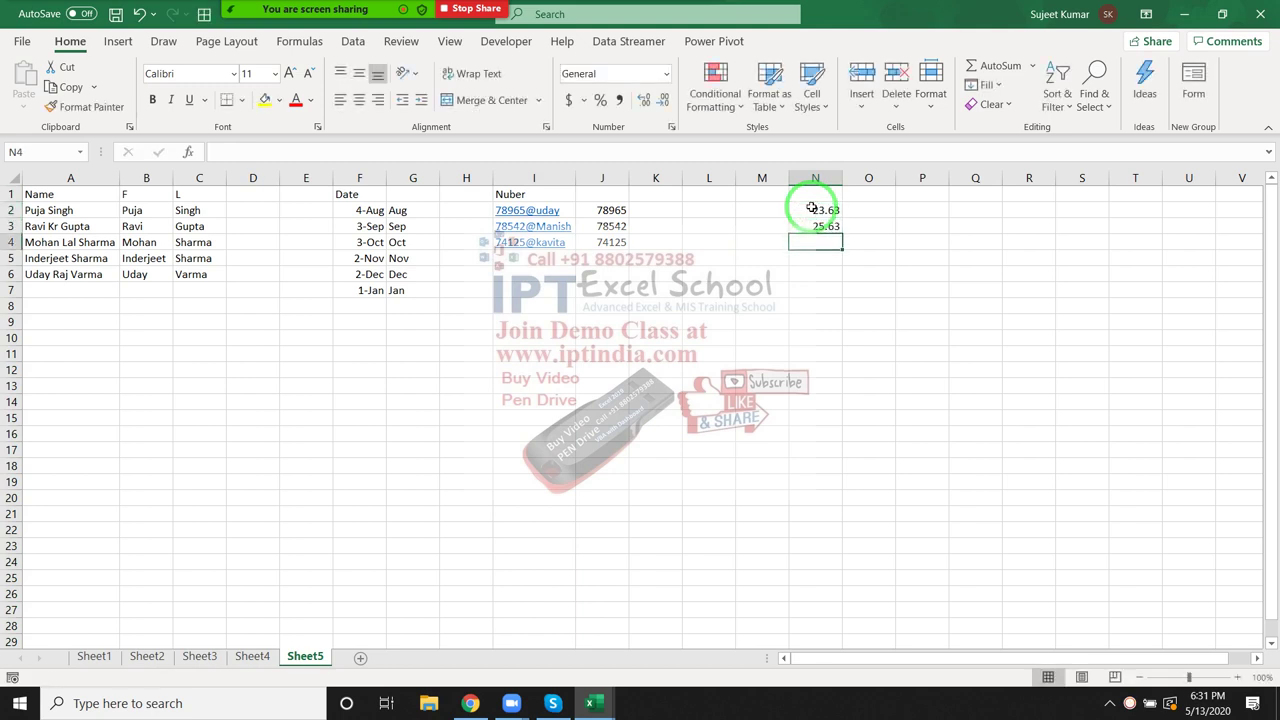
pyautogui.write('85.12')
pyautogui.press('Return')
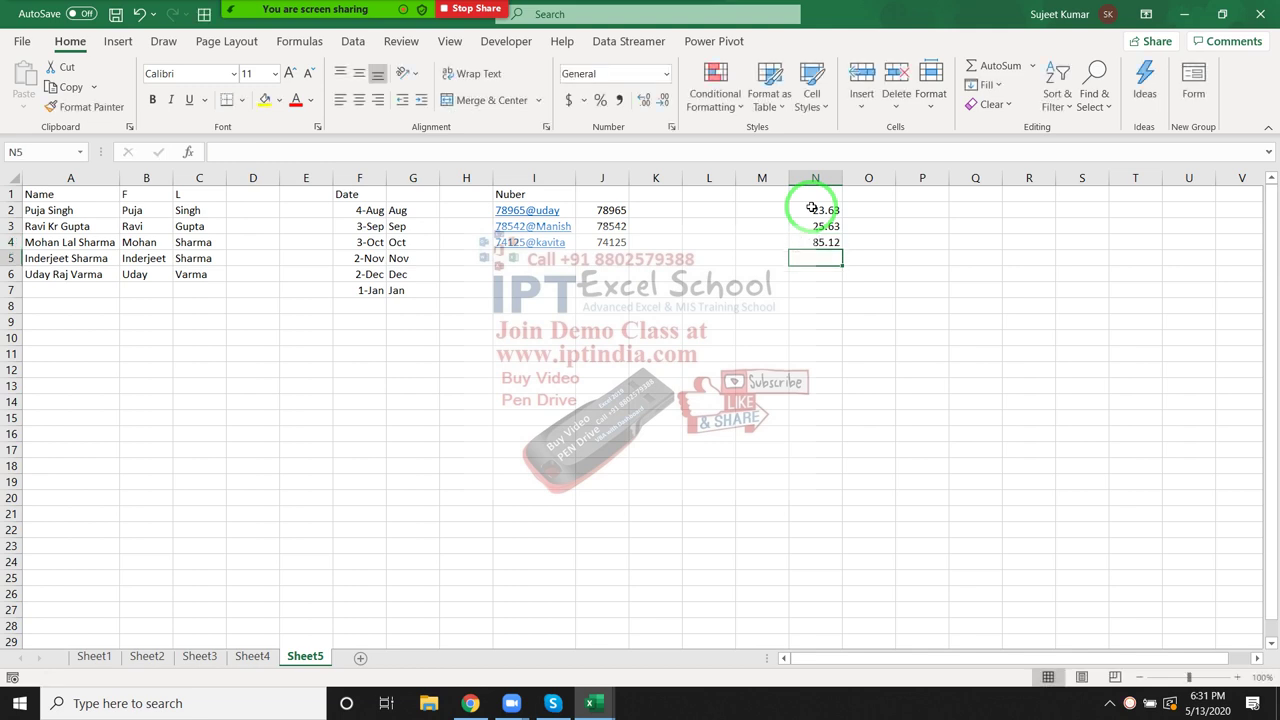
pyautogui.write('65.36')
pyautogui.press('Return')
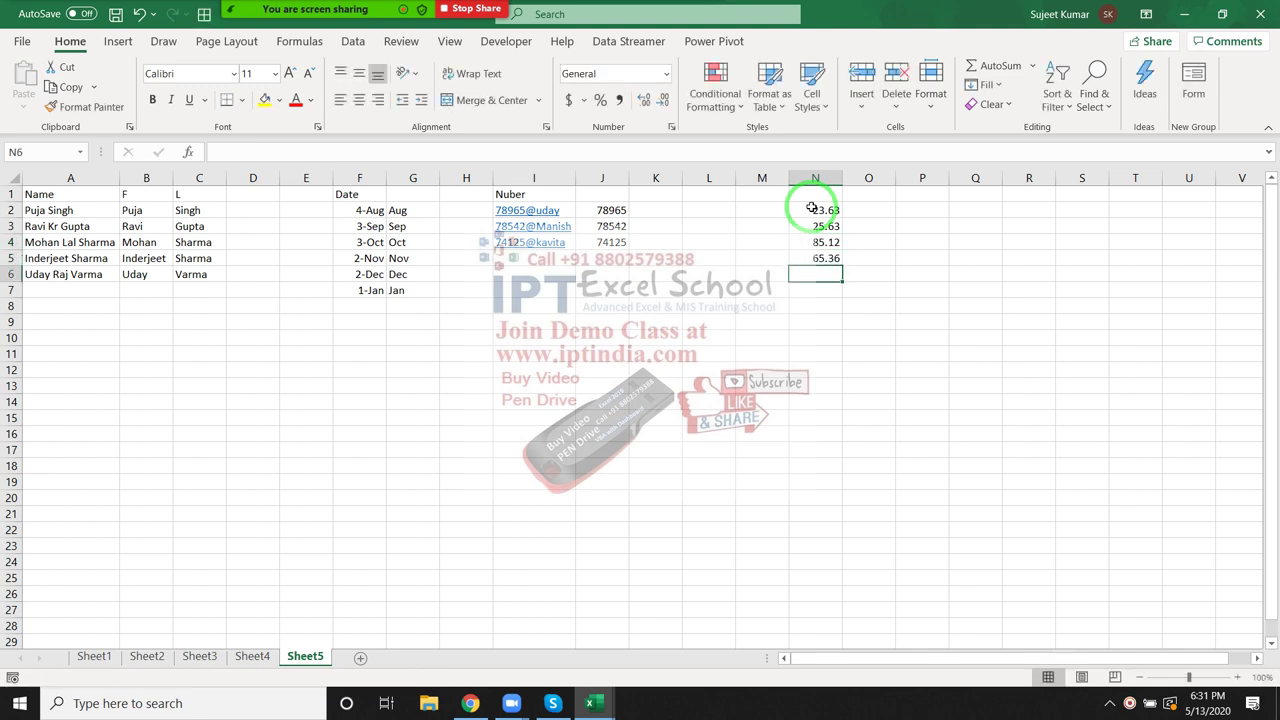
pyautogui.write('85.36')
pyautogui.press('Return')
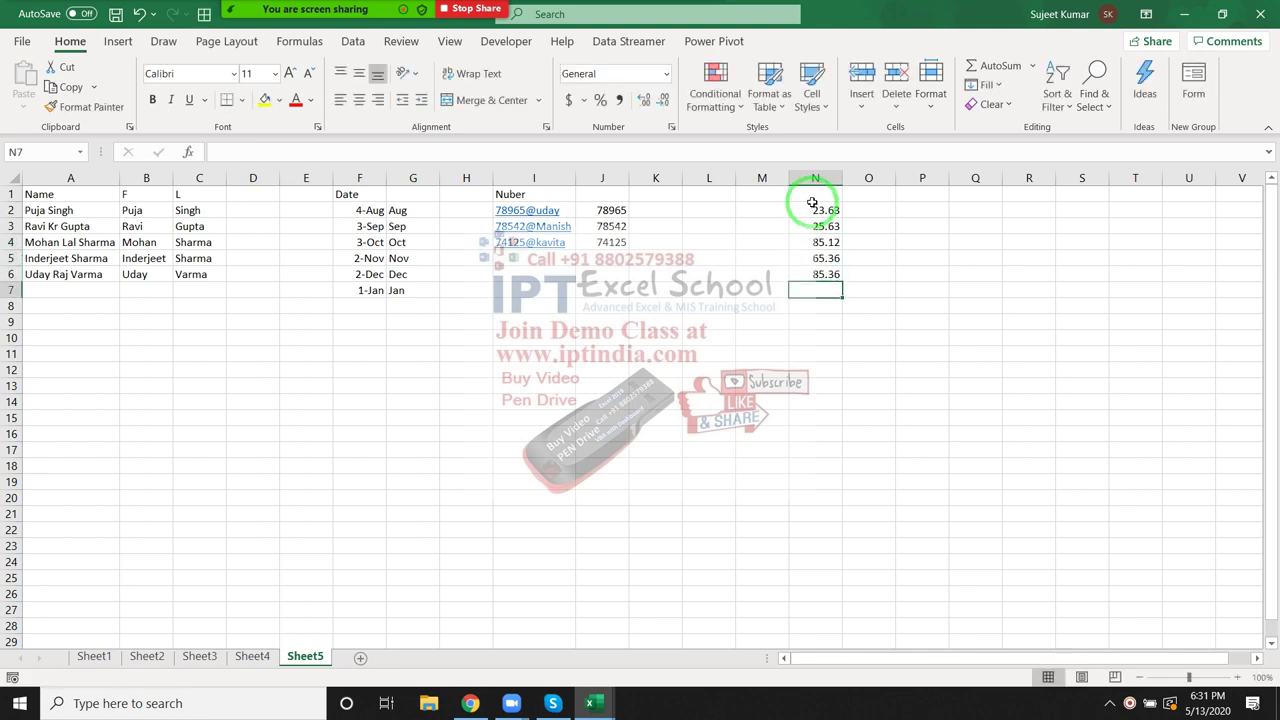
# Step: Add the Amt header in N1 and start typing 23.63 in M2
pyautogui.moveTo(815, 206); pyautogui.dragTo(811, 270)
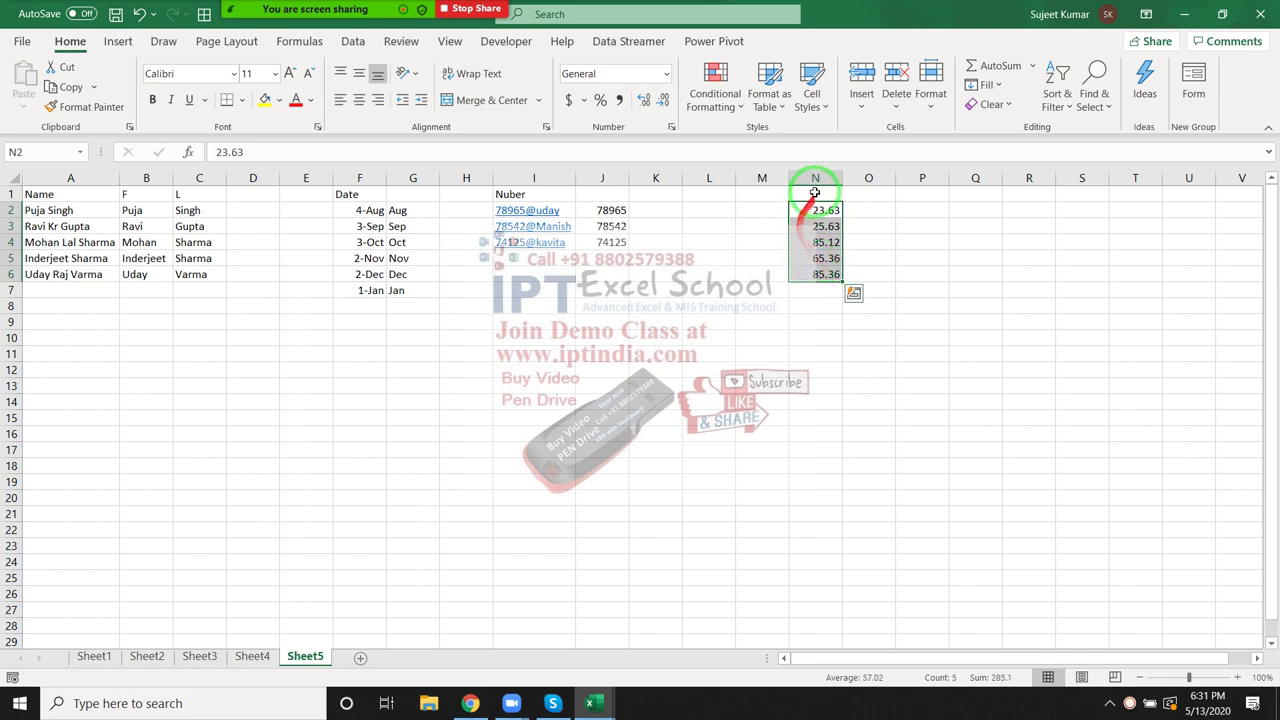
pyautogui.click(813, 192)
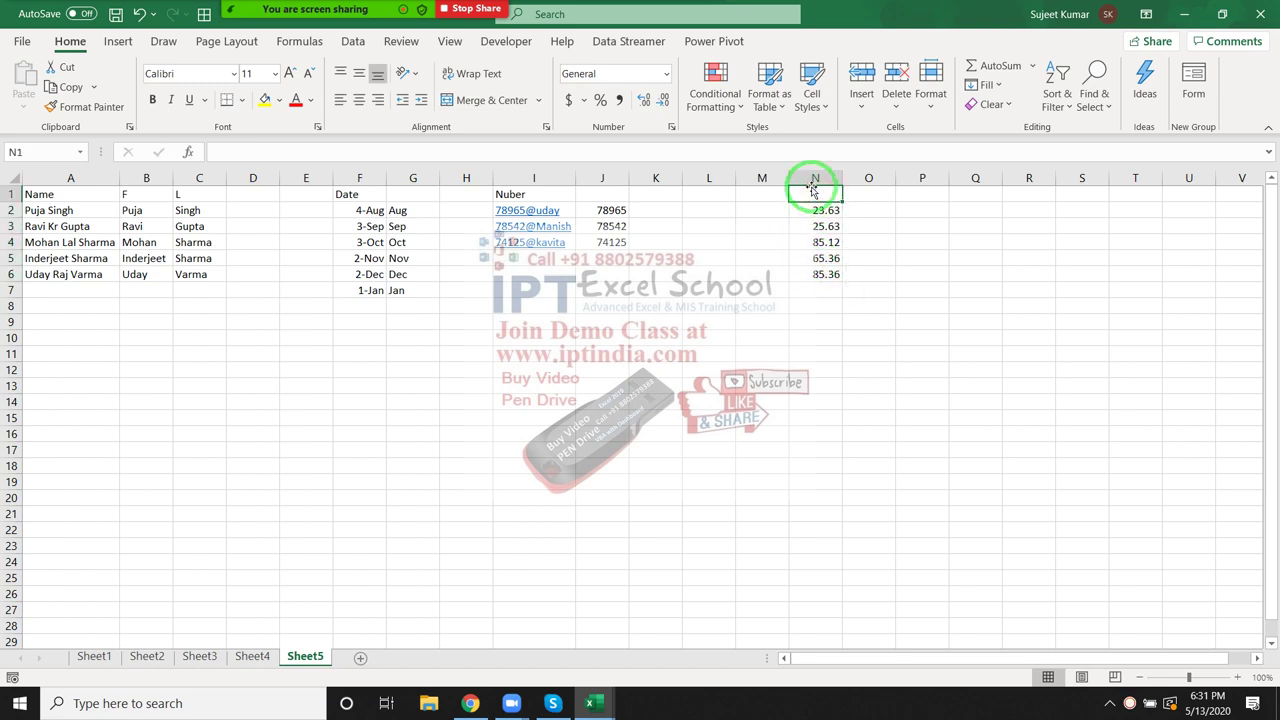
pyautogui.write('Amt')
pyautogui.press('Return')
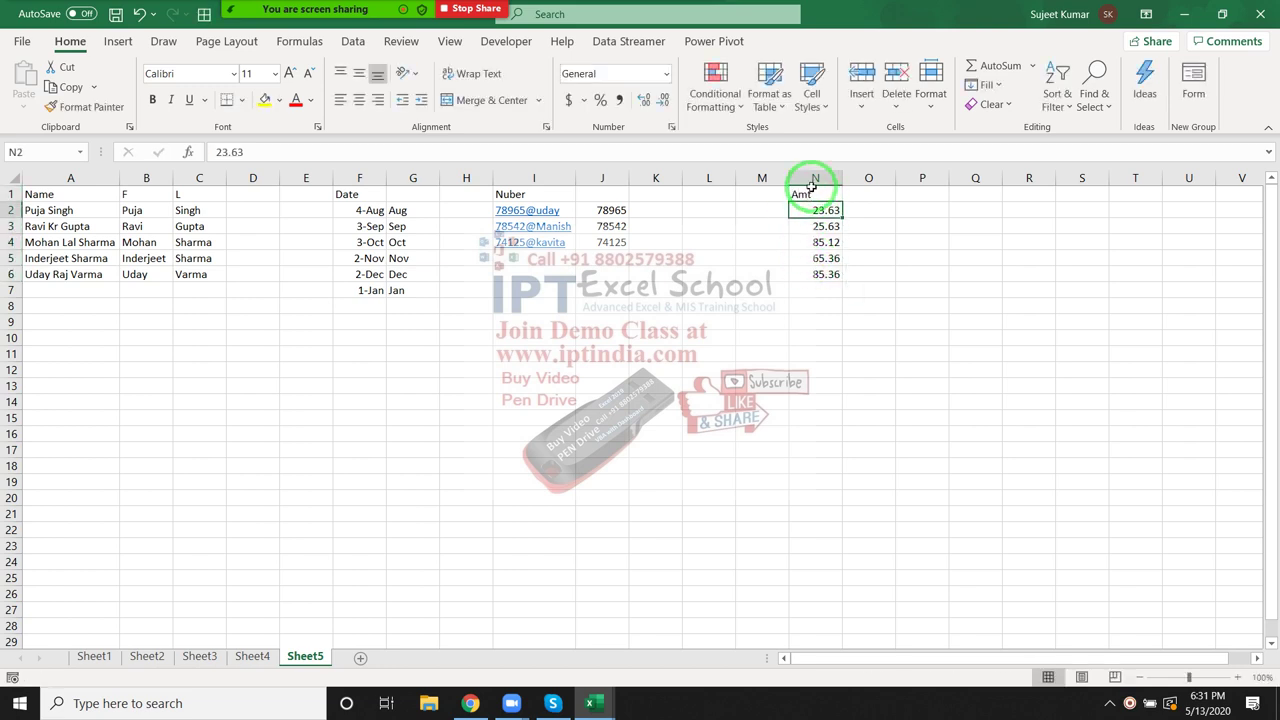
pyautogui.press('Left')
pyautogui.write('2')
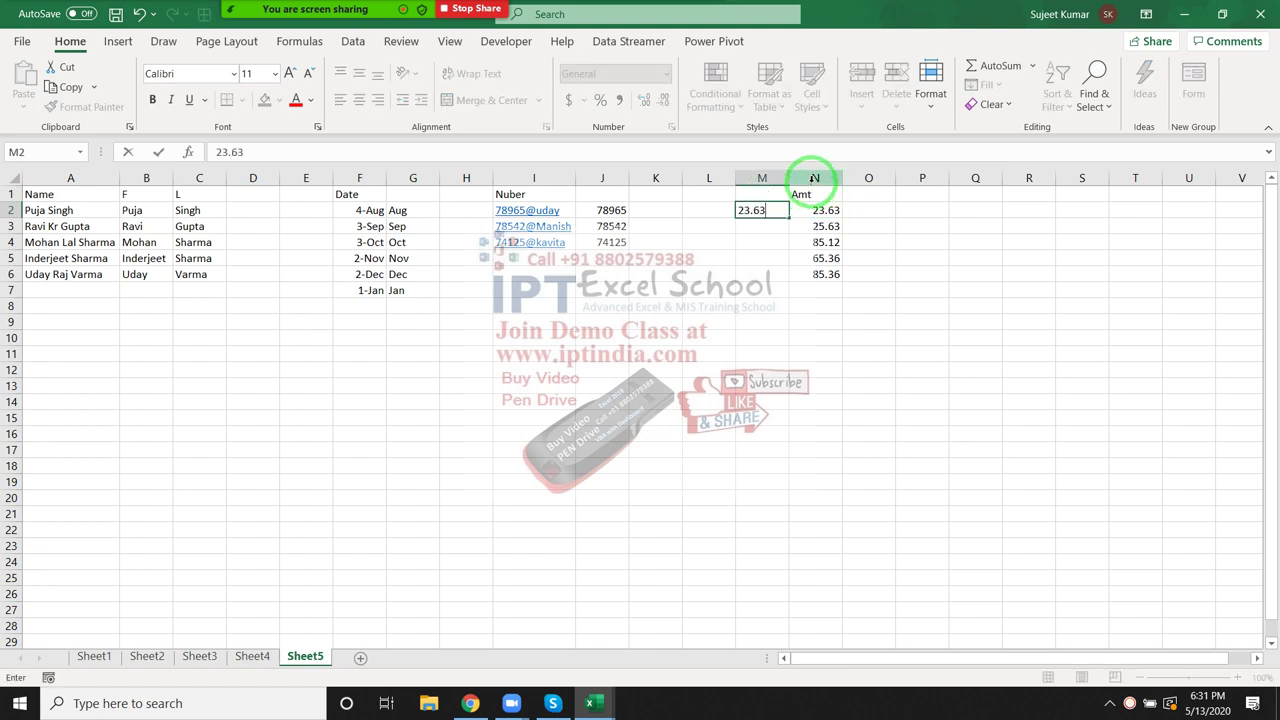
# Step: Commit 23.63 in M2 and Flash Fill the amounts down column M
pyautogui.hotkey('ctrl', 'Return')
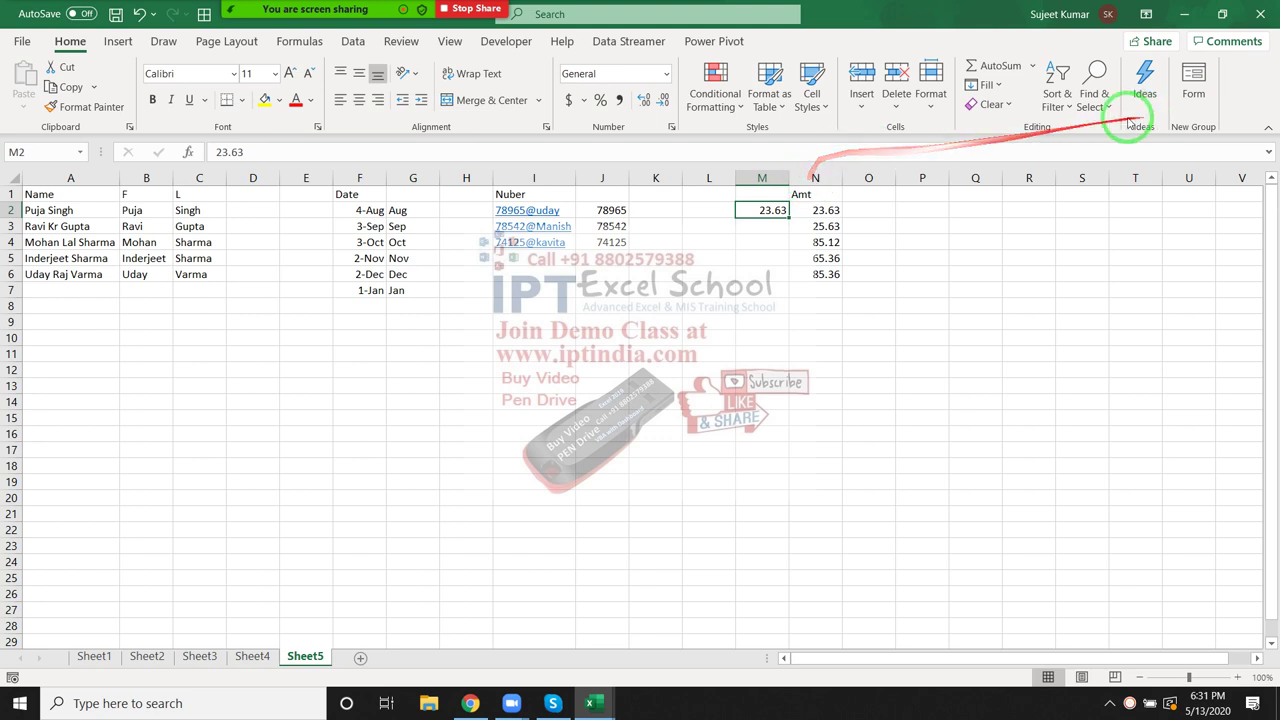
pyautogui.click(990, 85)
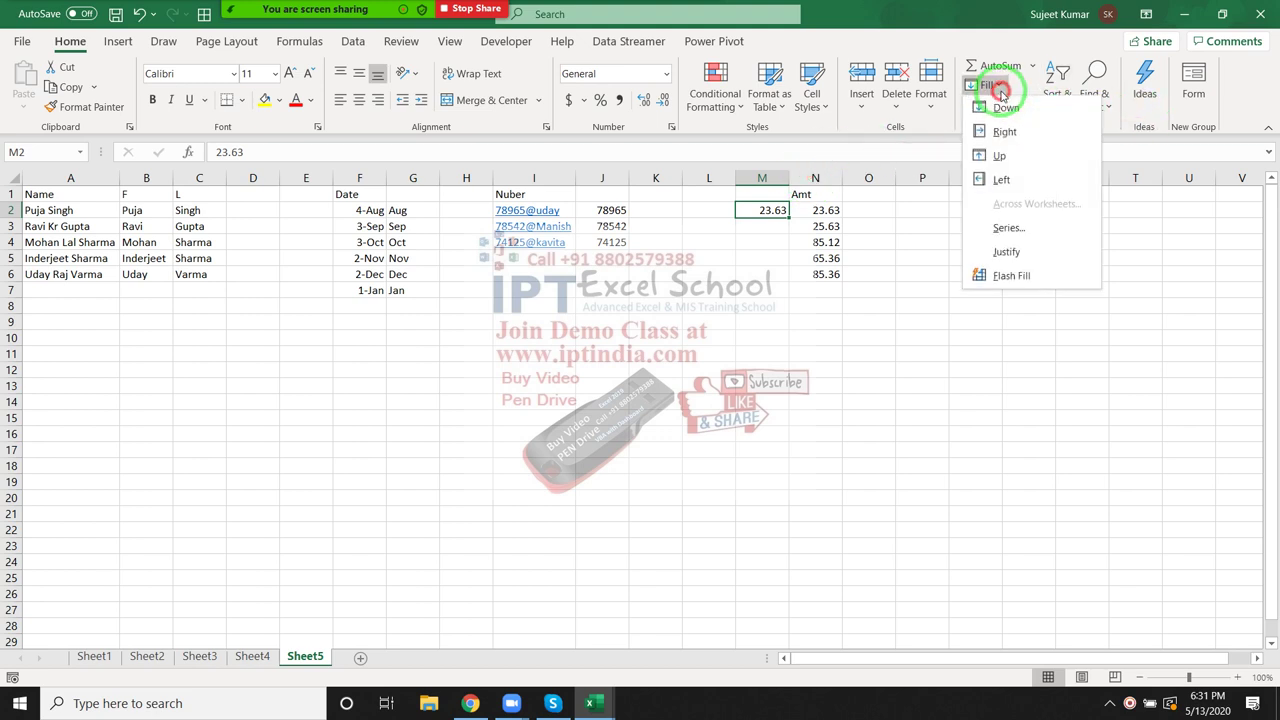
pyautogui.click(1050, 275)
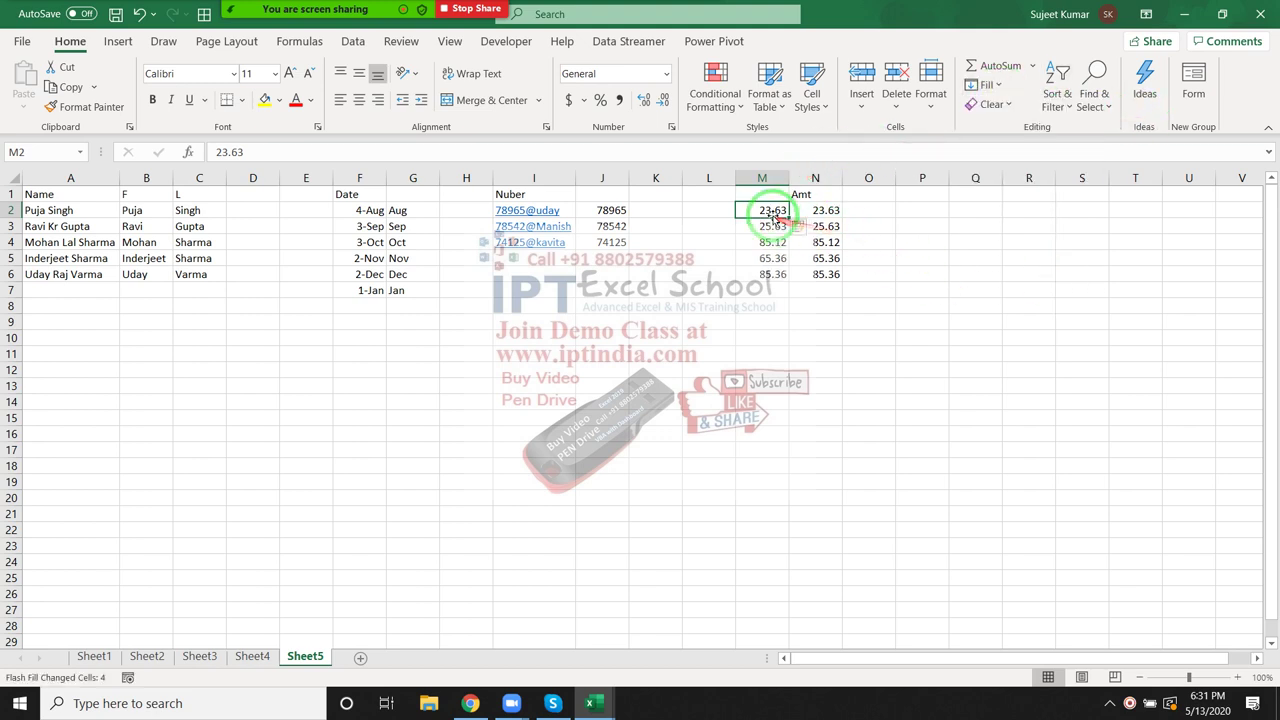
# Step: Compare the flash-filled column M values with the Amt column, then undo the fill
pyautogui.moveTo(722, 208); pyautogui.dragTo(646, 197)
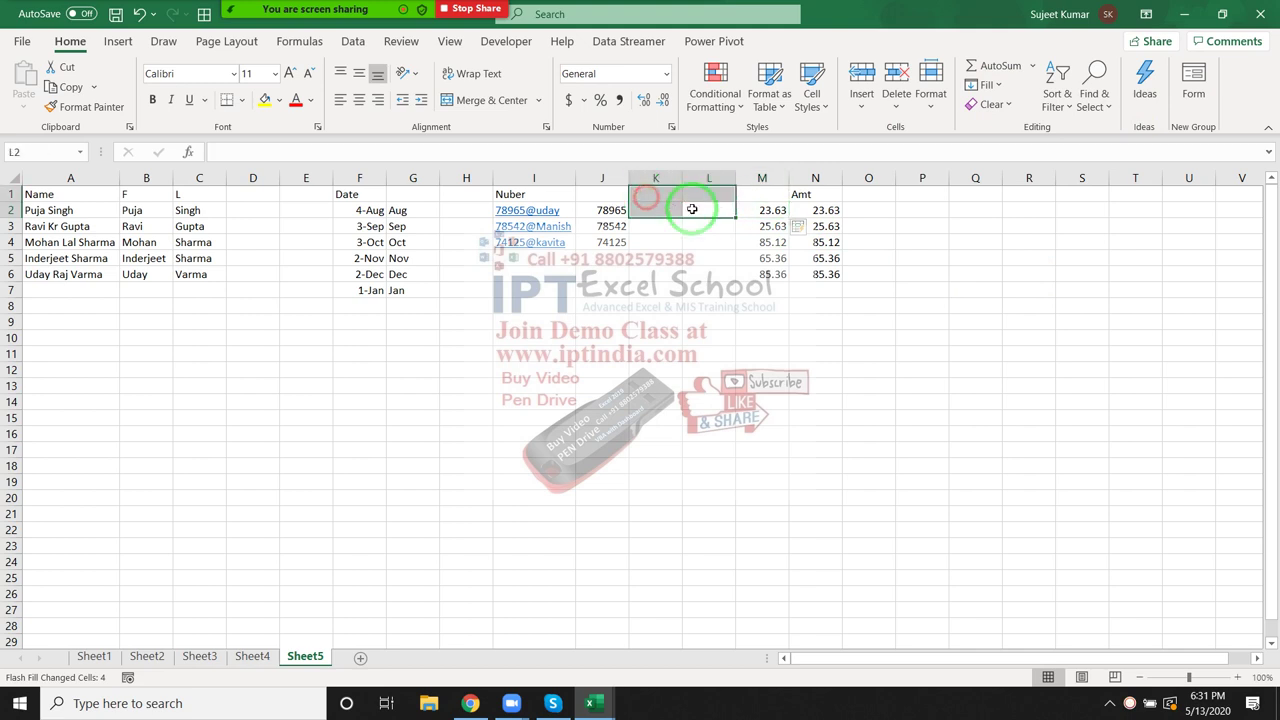
pyautogui.moveTo(805, 208); pyautogui.dragTo(809, 268)
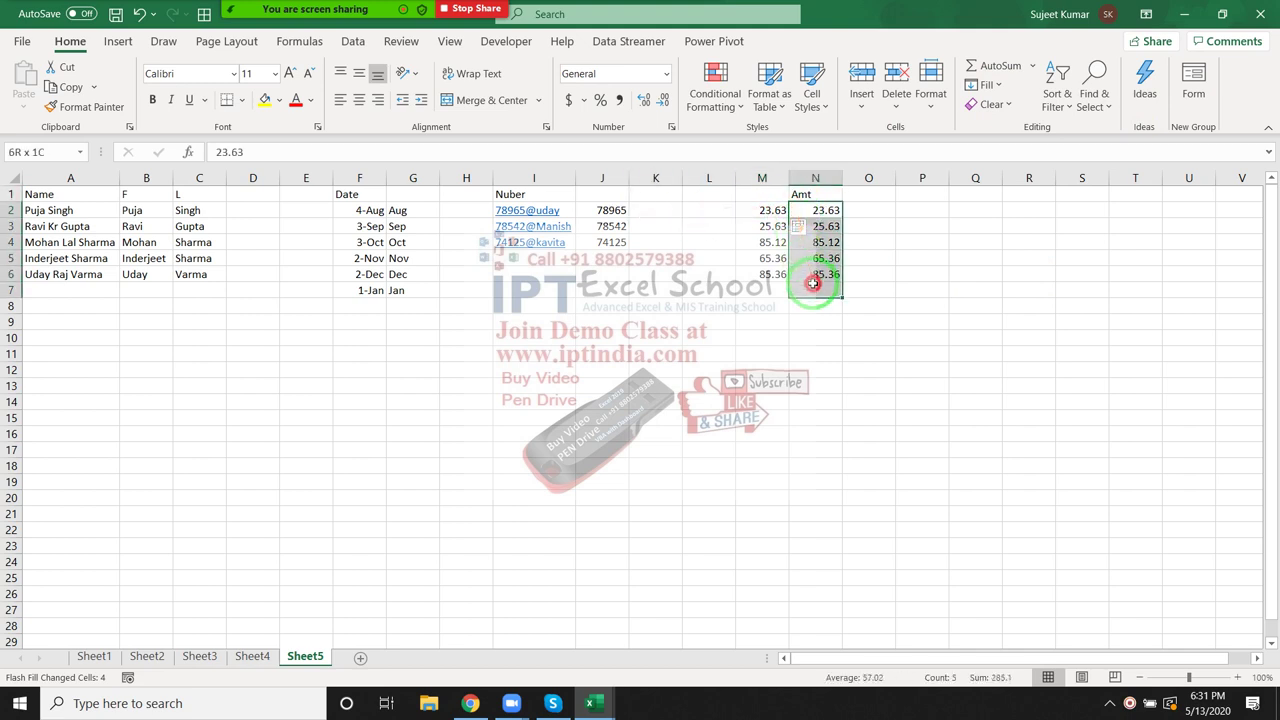
pyautogui.click(876, 212)
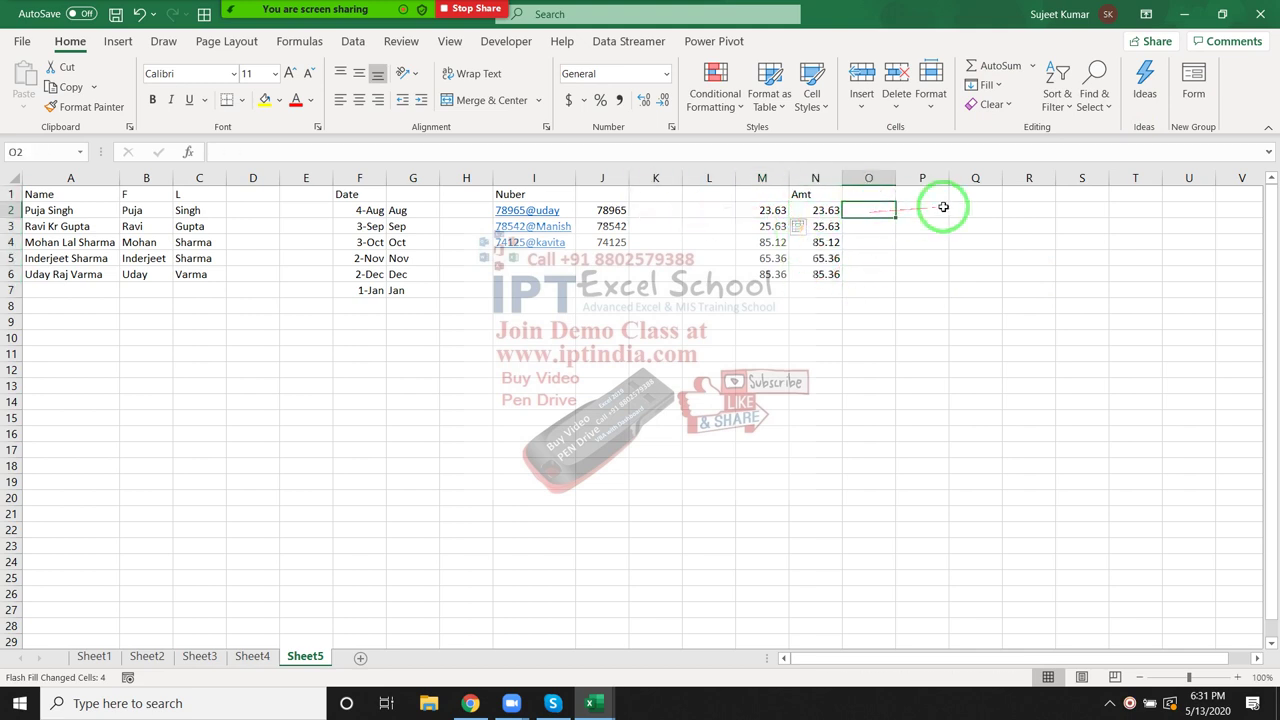
pyautogui.moveTo(824, 226); pyautogui.dragTo(824, 260)
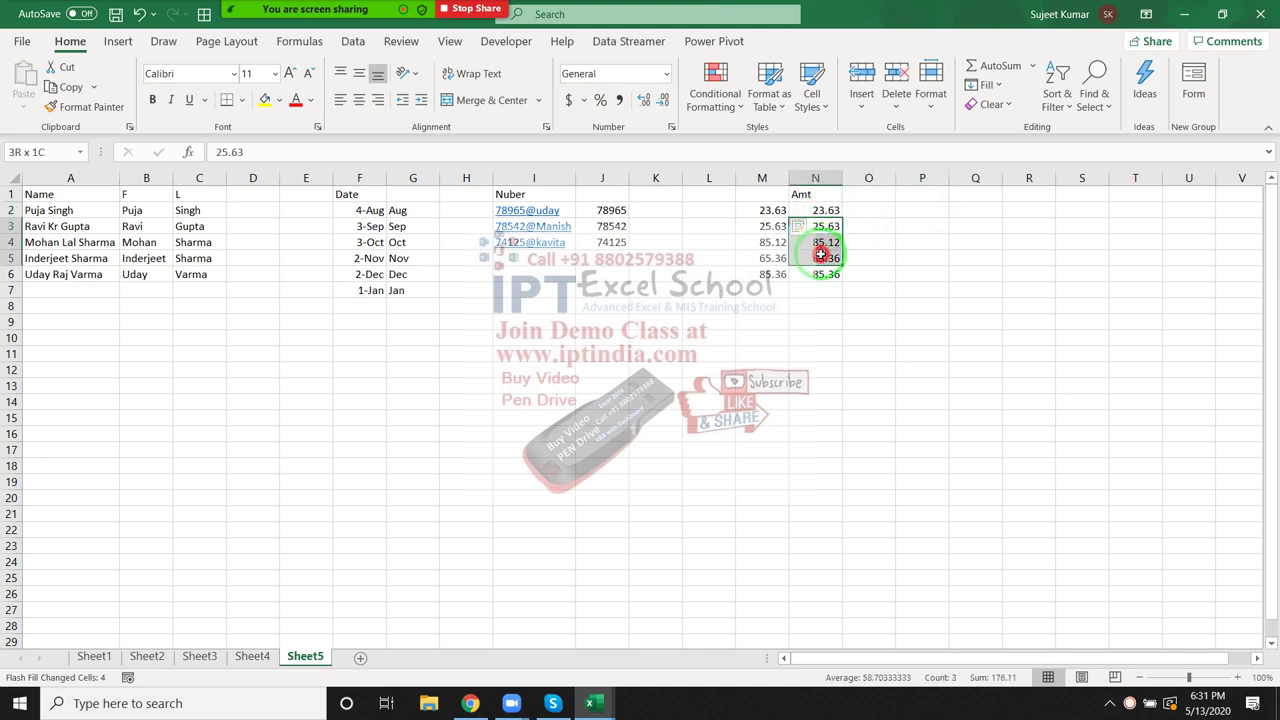
pyautogui.click(778, 212)
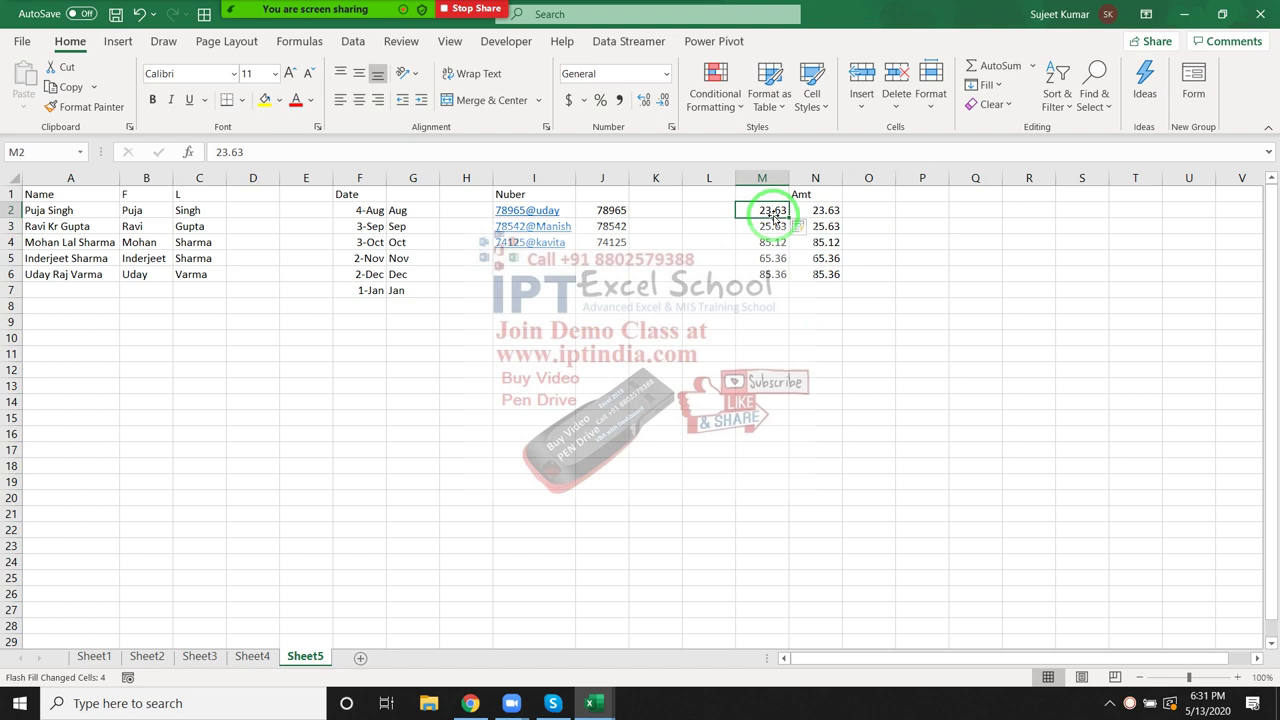
pyautogui.click(755, 242)
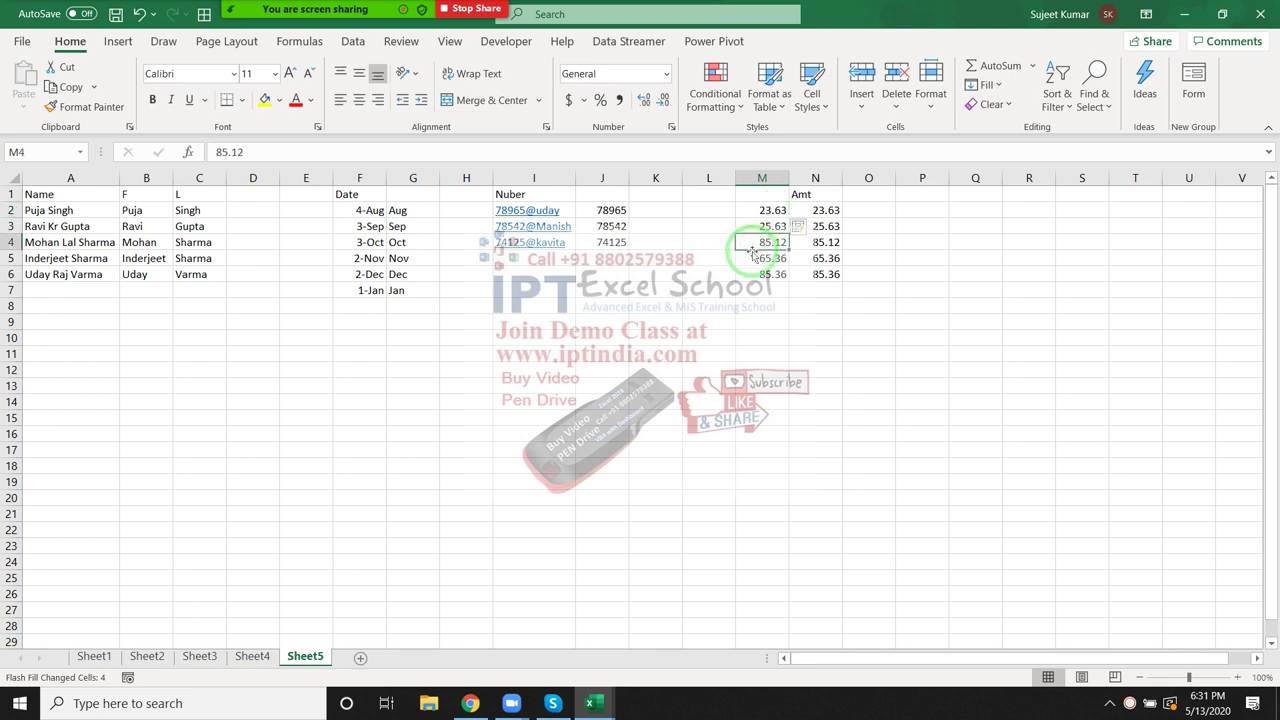
pyautogui.click(752, 259)
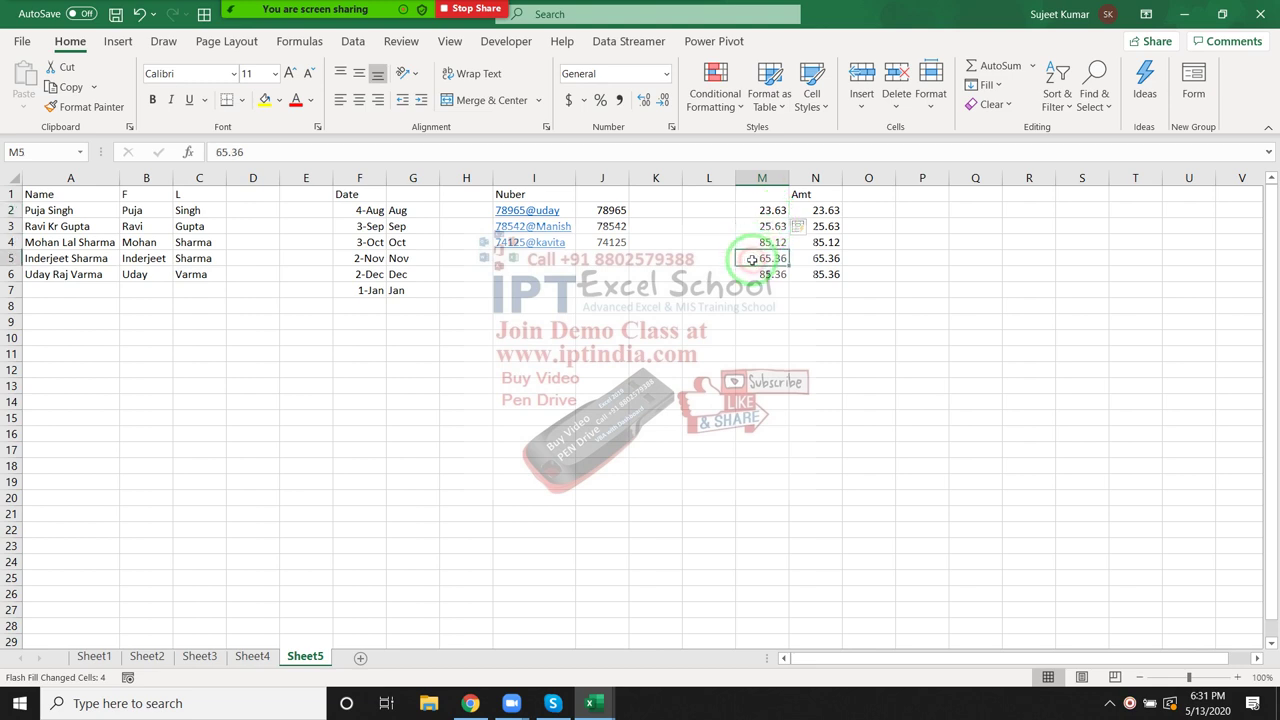
pyautogui.click(812, 306)
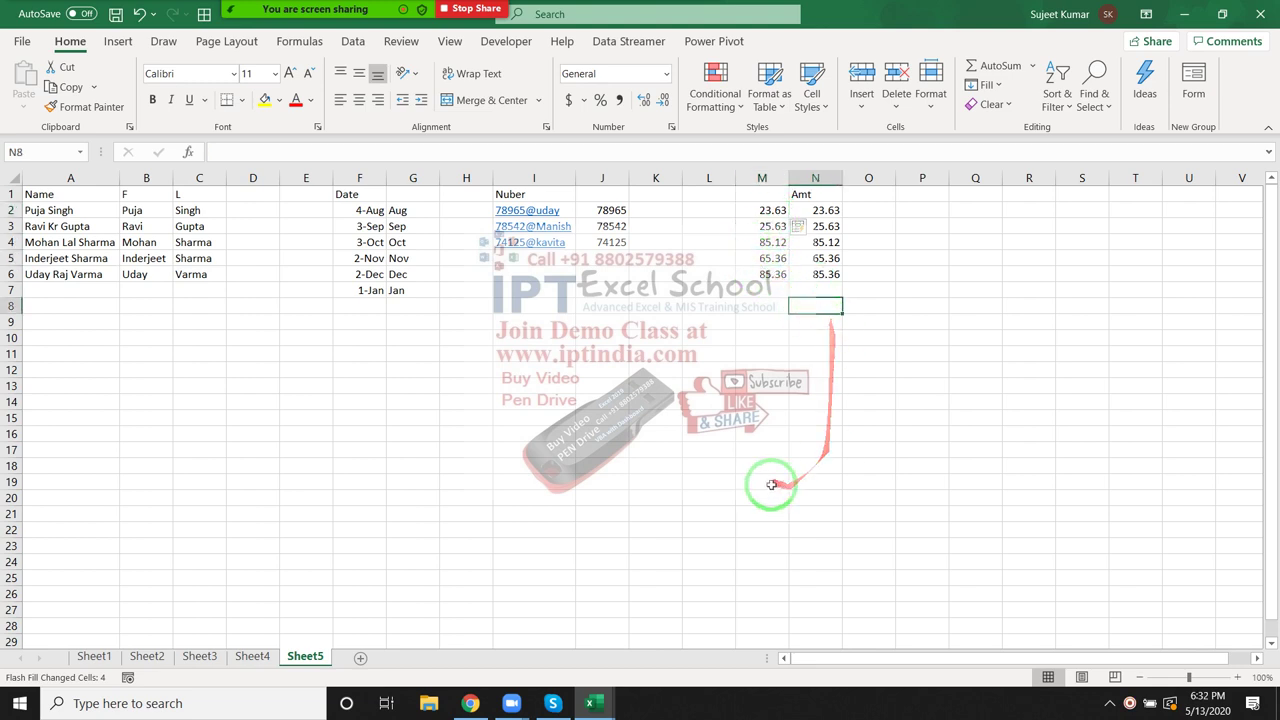
pyautogui.hotkey('ctrl', 'z')
pyautogui.hotkey('ctrl', 'z')
pyautogui.click(823, 304)
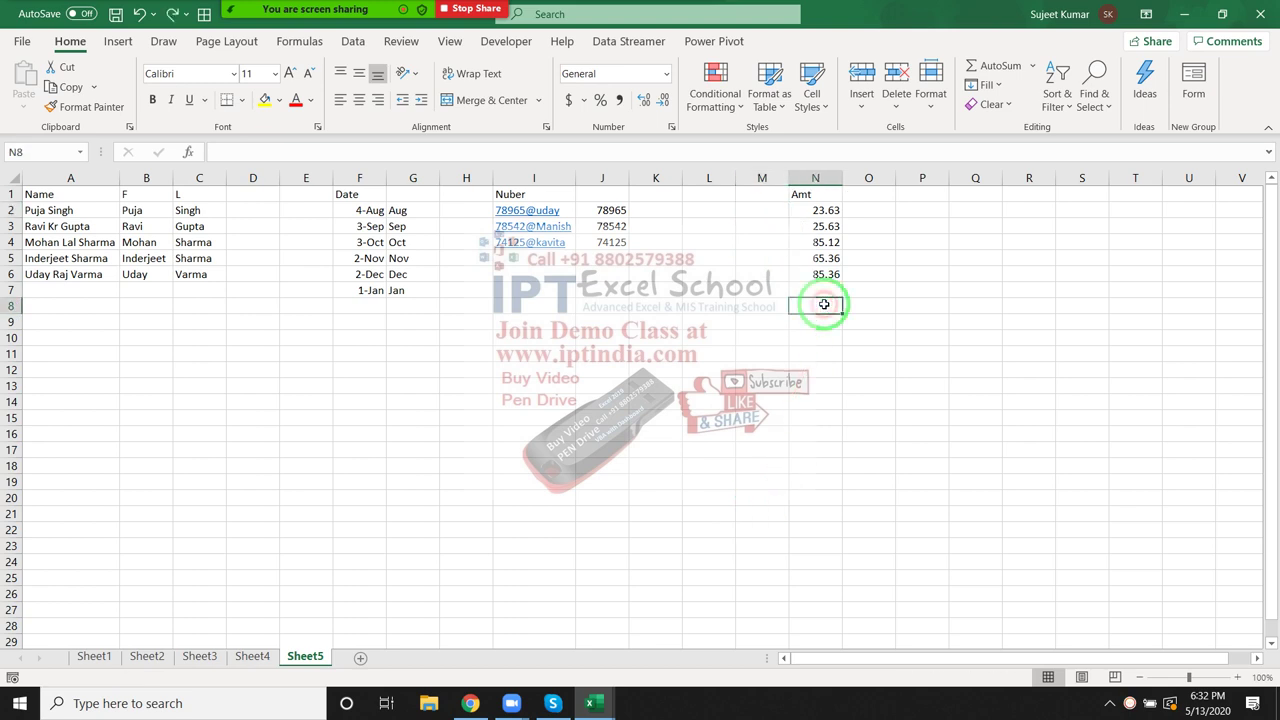
pyautogui.write('63.96')
pyautogui.press('Return')
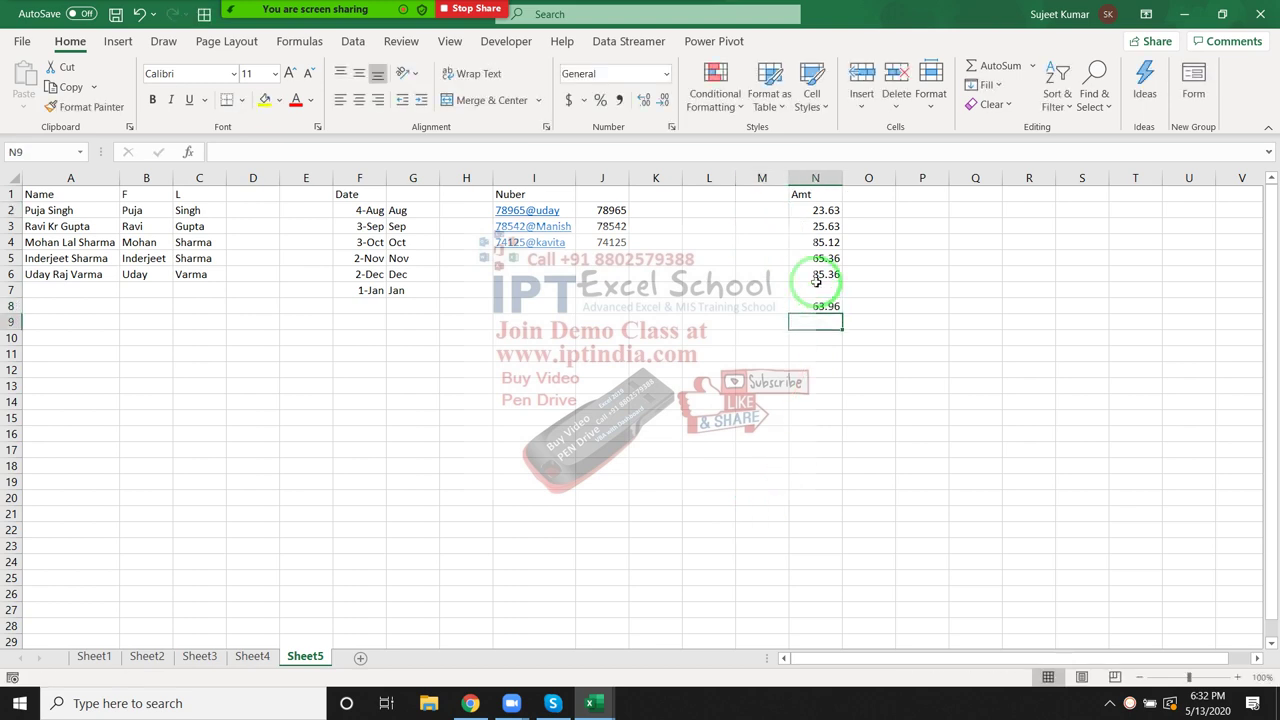
pyautogui.click(775, 209)
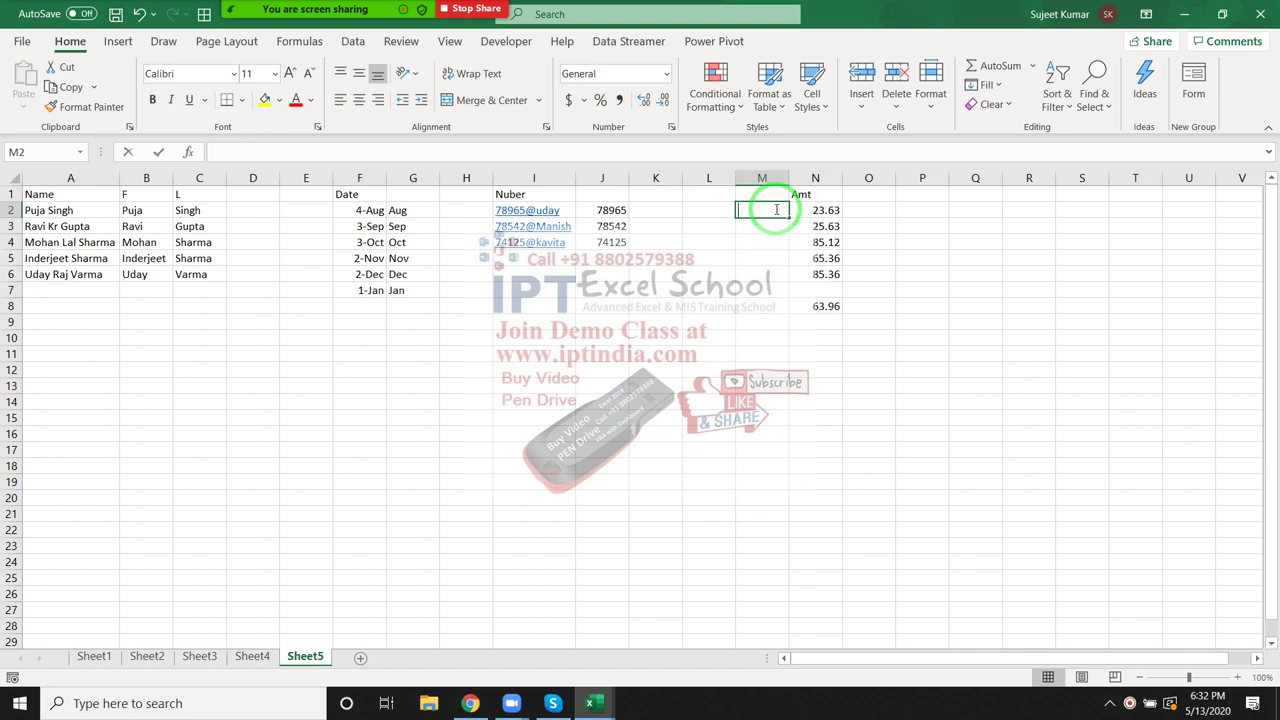
pyautogui.write('23.63')
pyautogui.hotkey('ctrl', 'Return')
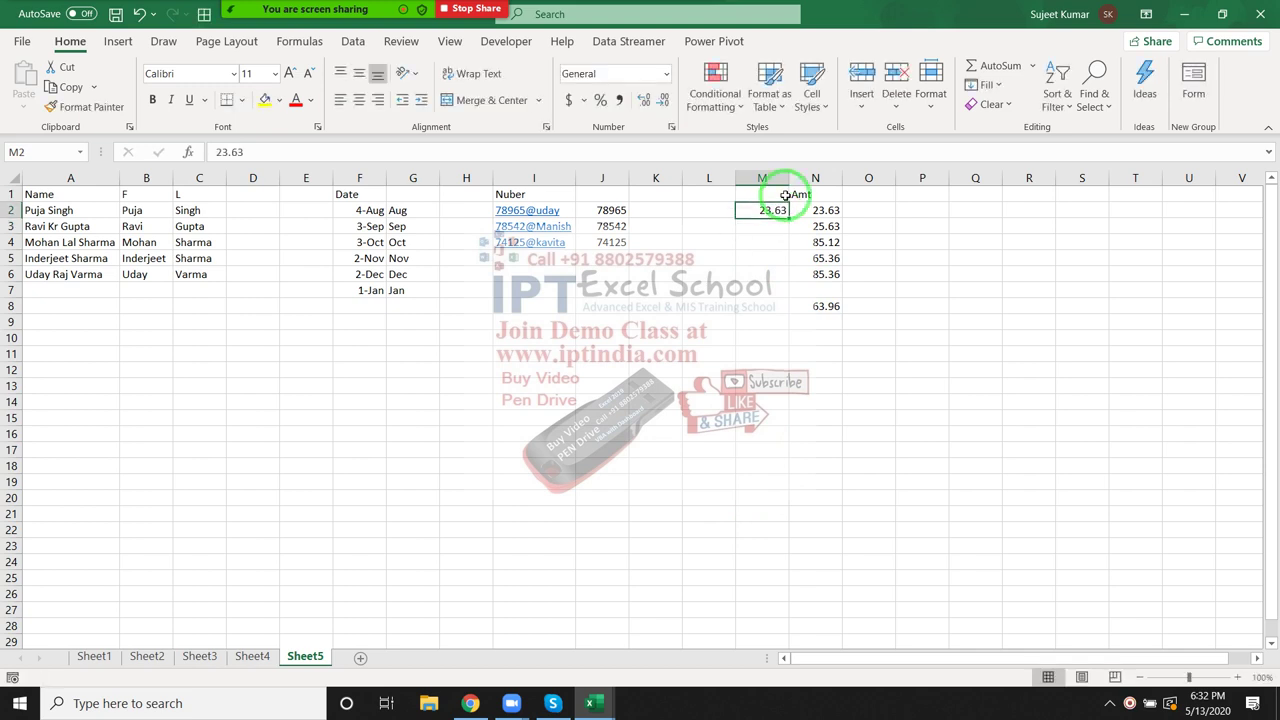
pyautogui.click(996, 86)
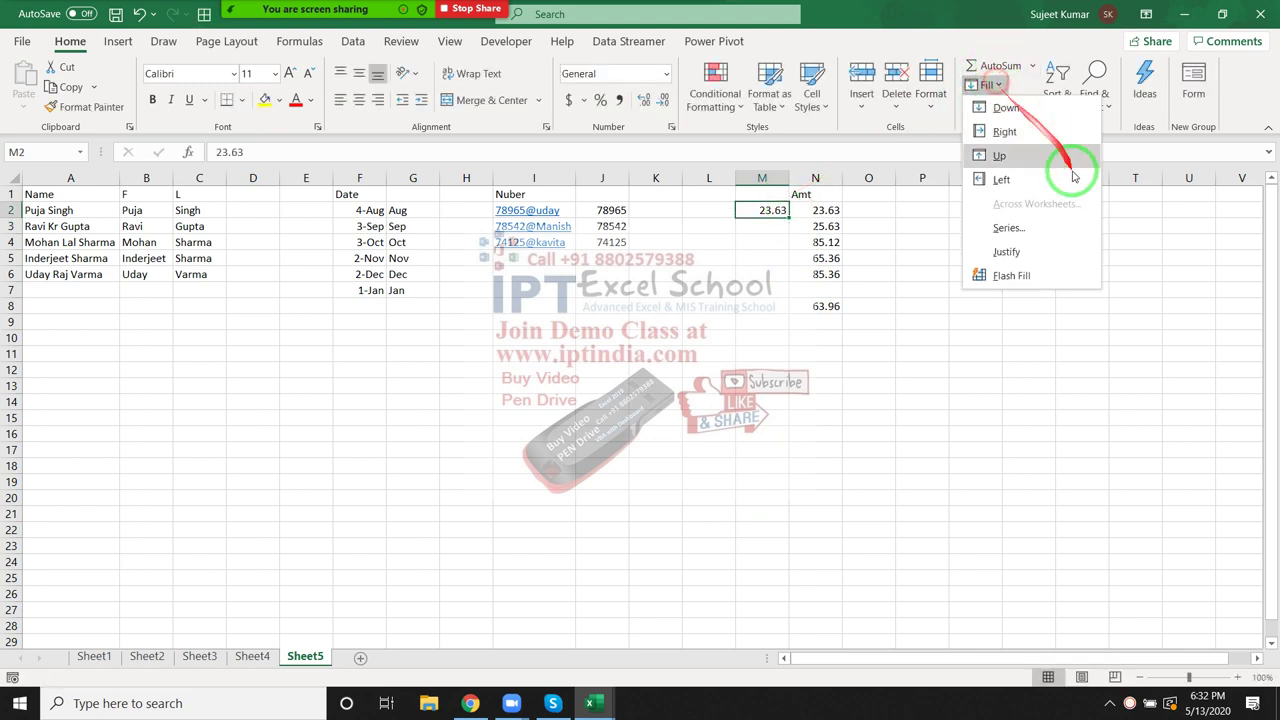
pyautogui.click(1050, 270)
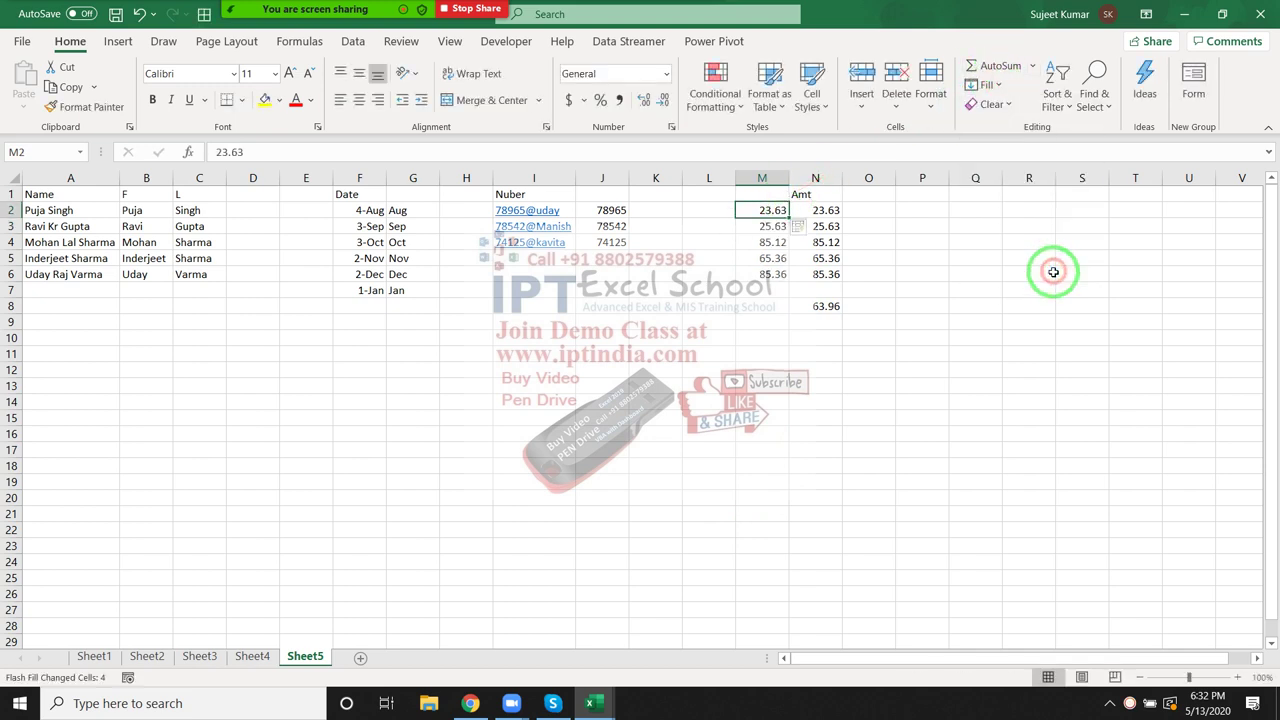
pyautogui.click(765, 306)
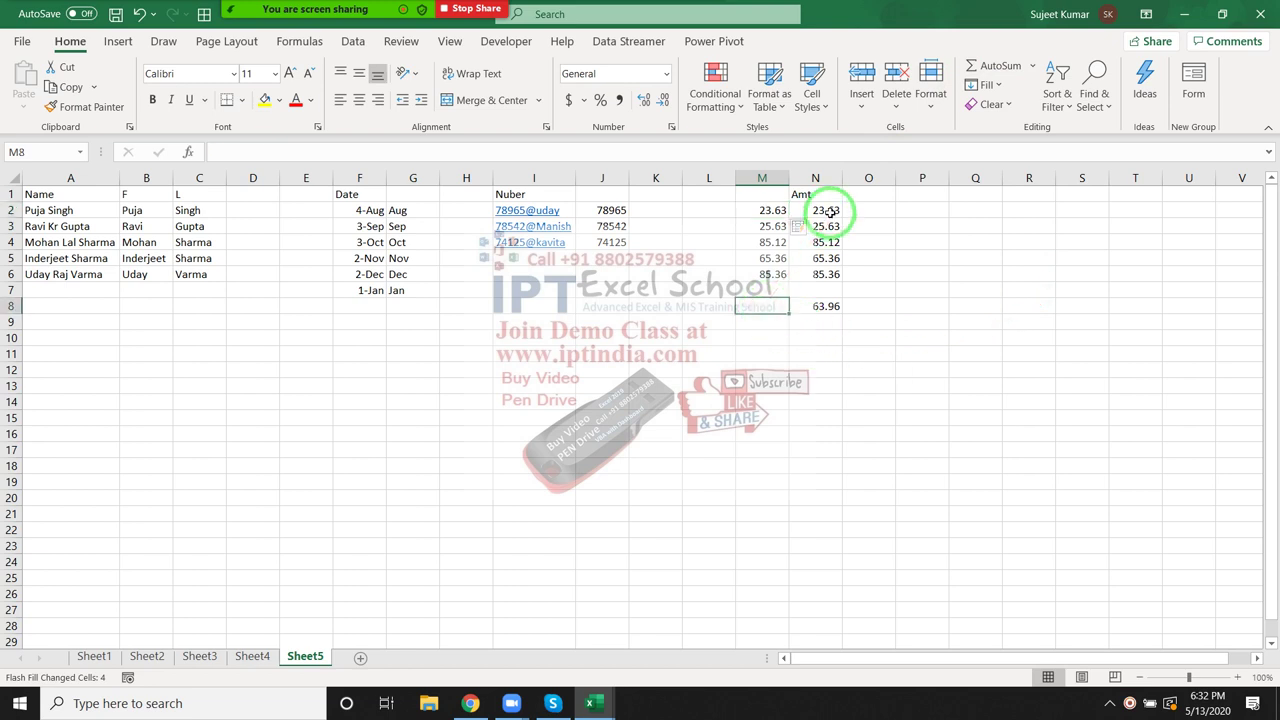
pyautogui.moveTo(830, 211); pyautogui.dragTo(830, 268)
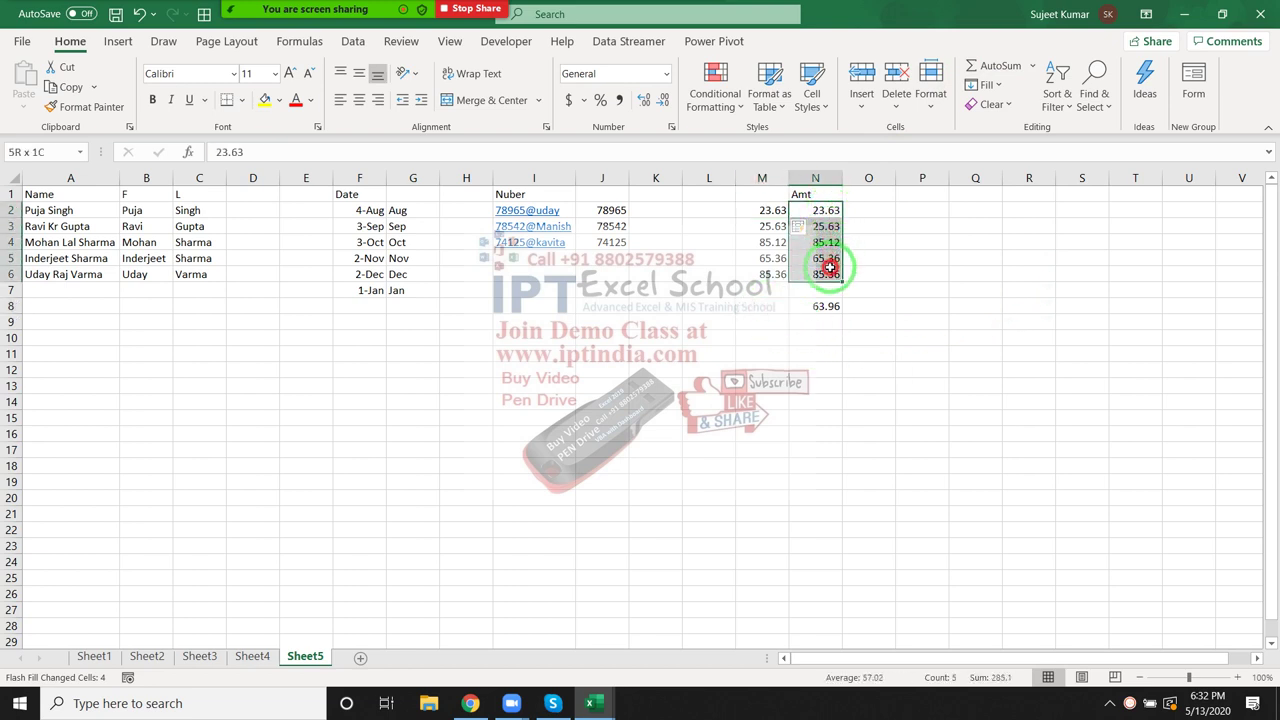
pyautogui.click(826, 290)
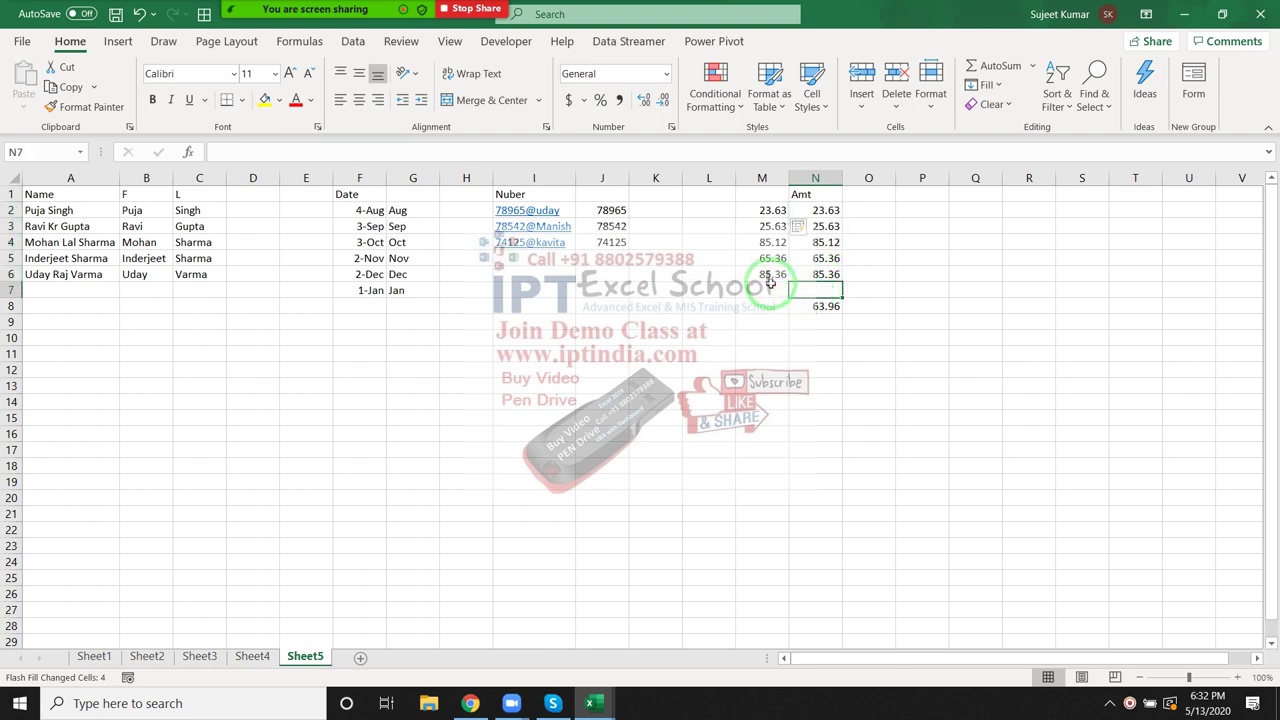
pyautogui.moveTo(762, 210); pyautogui.dragTo(763, 270)
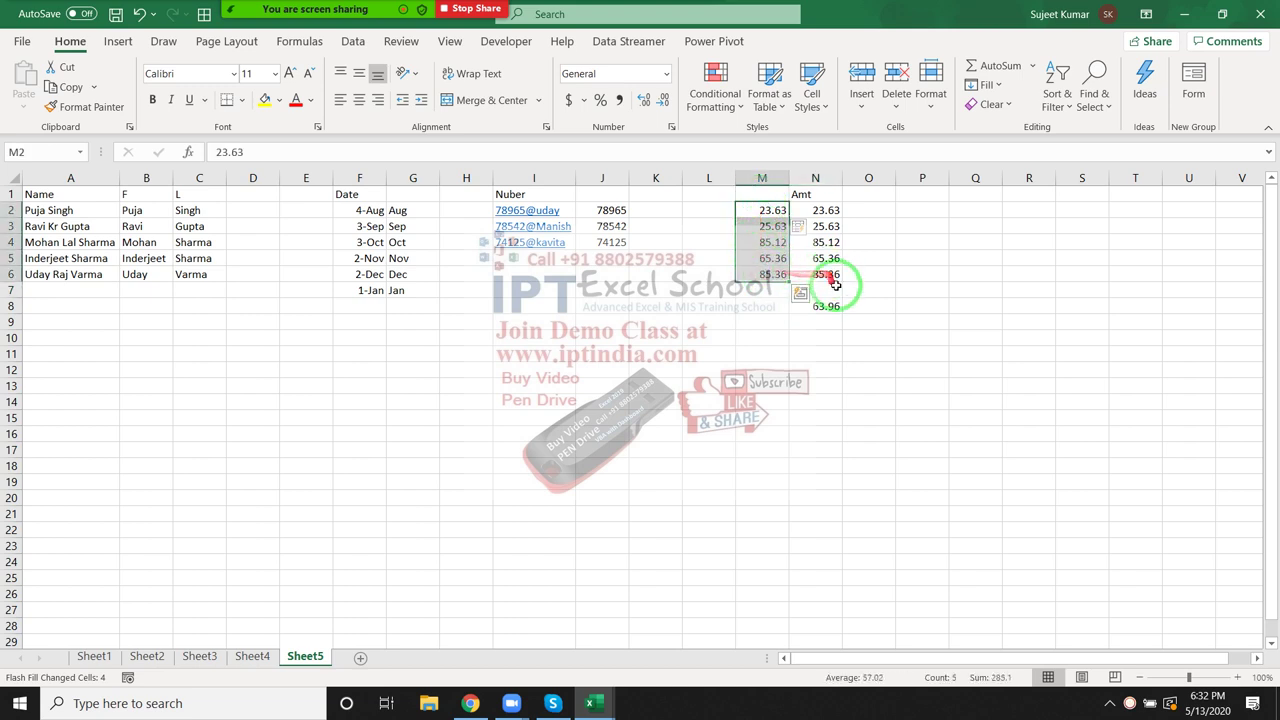
pyautogui.click(835, 314)
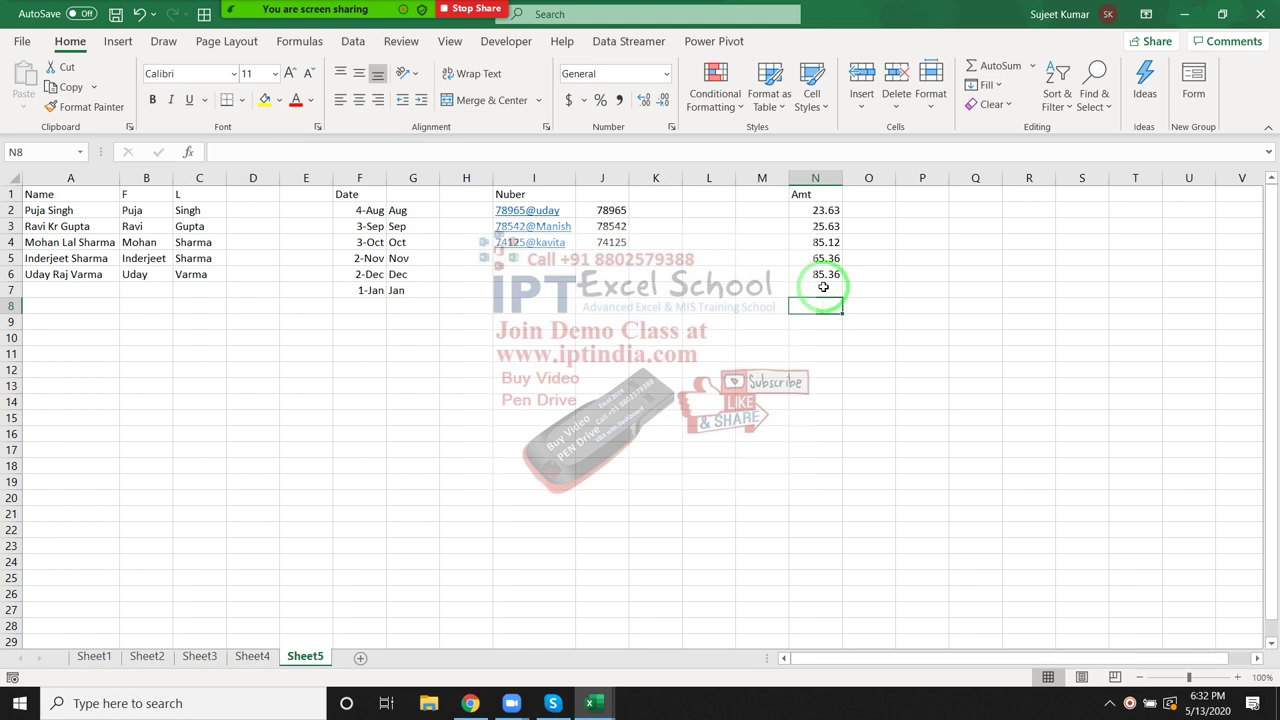
# Step: Change the first amount in N2 from 23.63 to 25.25
pyautogui.click(815, 211)
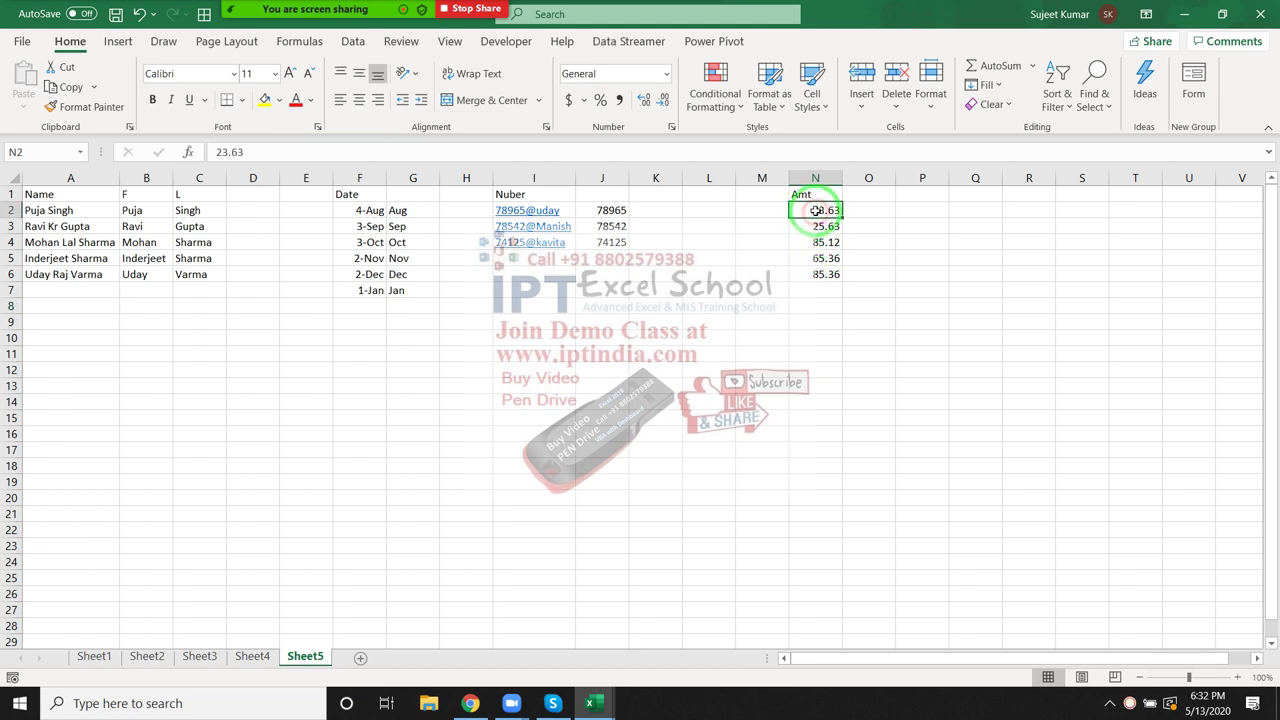
pyautogui.doubleClick(814, 210)
pyautogui.press('Delete')
pyautogui.press('Delete')
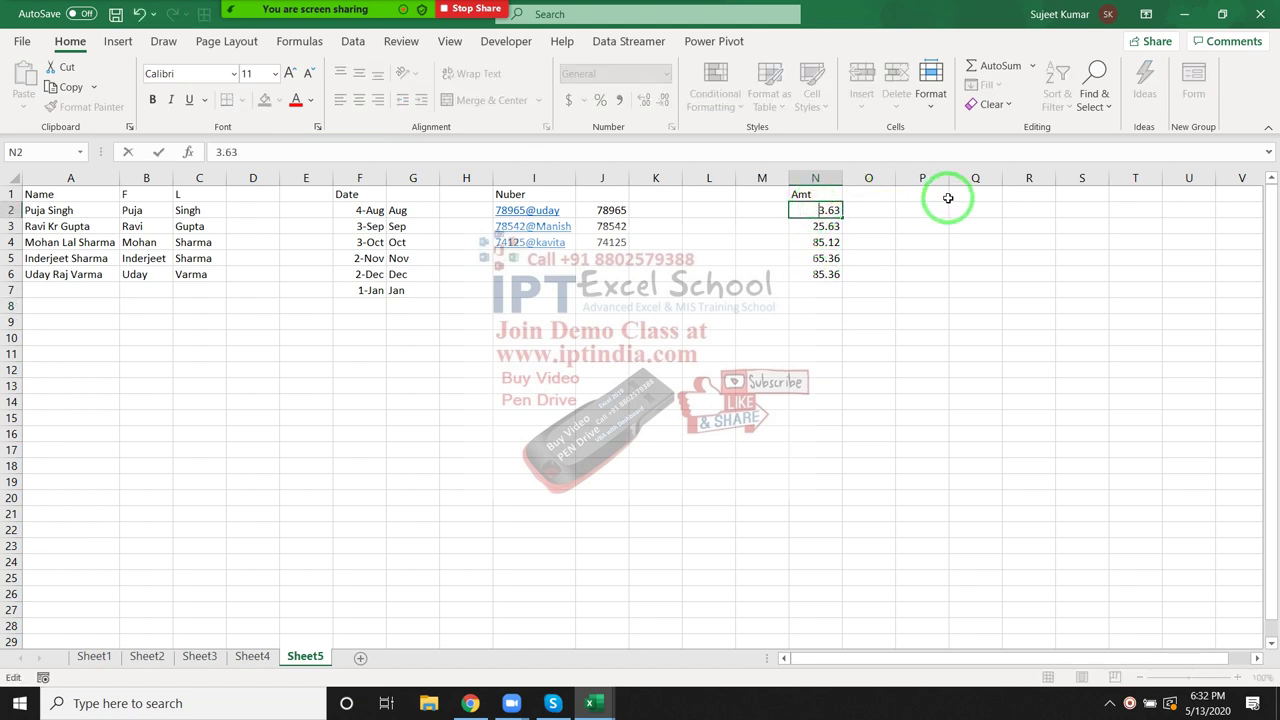
pyautogui.press('Delete')
pyautogui.press('Delete')
pyautogui.press('Delete')
pyautogui.press('Return')
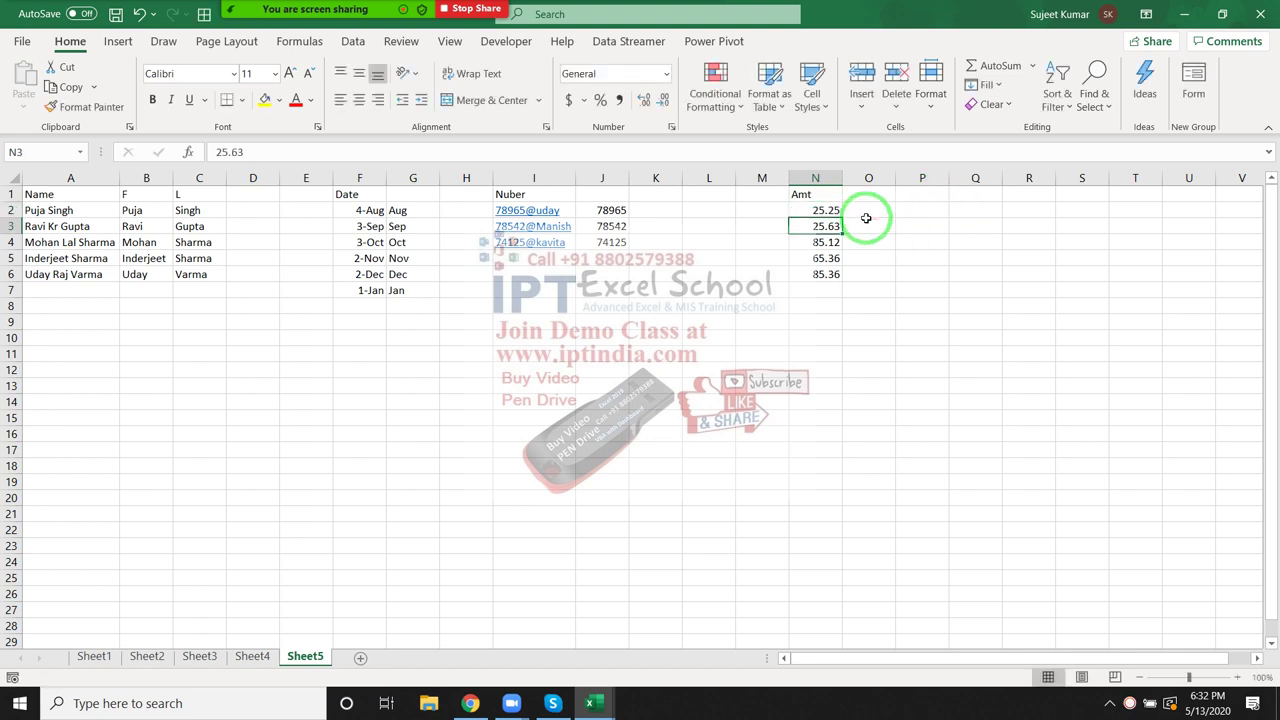
# Step: Enter the example 0.25 in O2 and Flash Fill the decimal parts down column O
pyautogui.click(864, 207)
pyautogui.write('25')
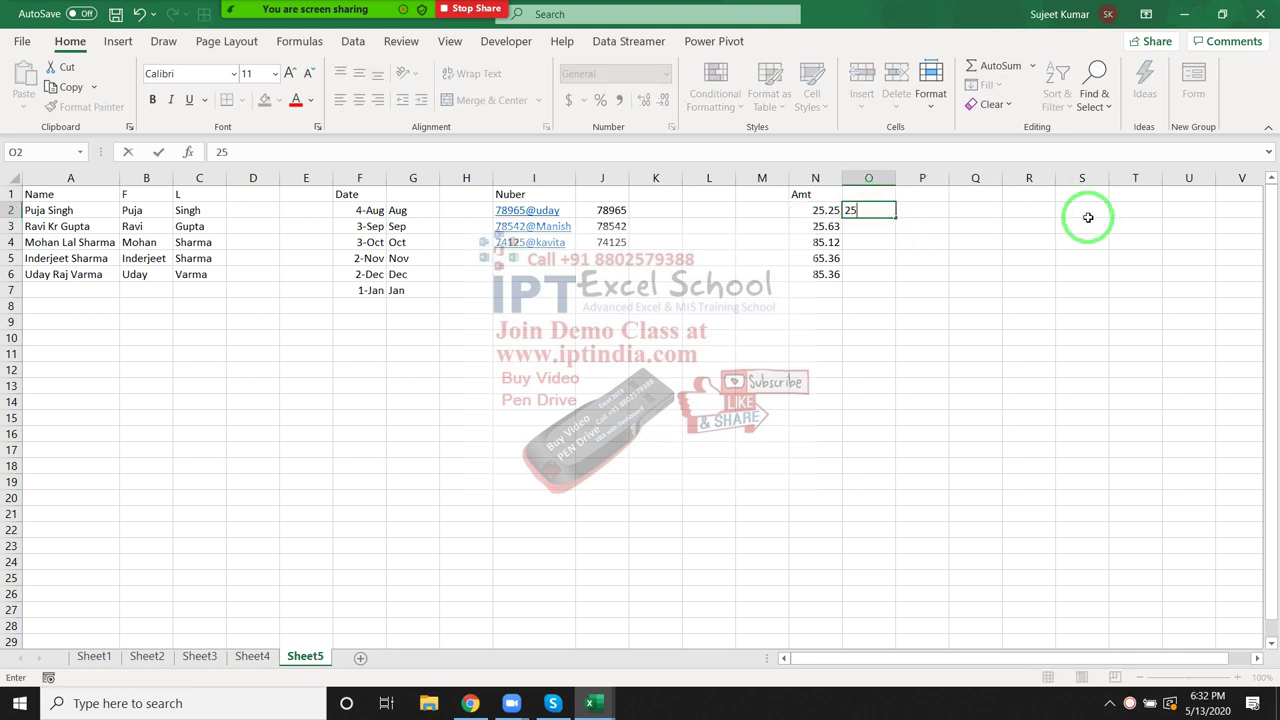
pyautogui.press('Return')
pyautogui.press('Up')
pyautogui.write('0.')
pyautogui.press('Return')
pyautogui.press('Up')
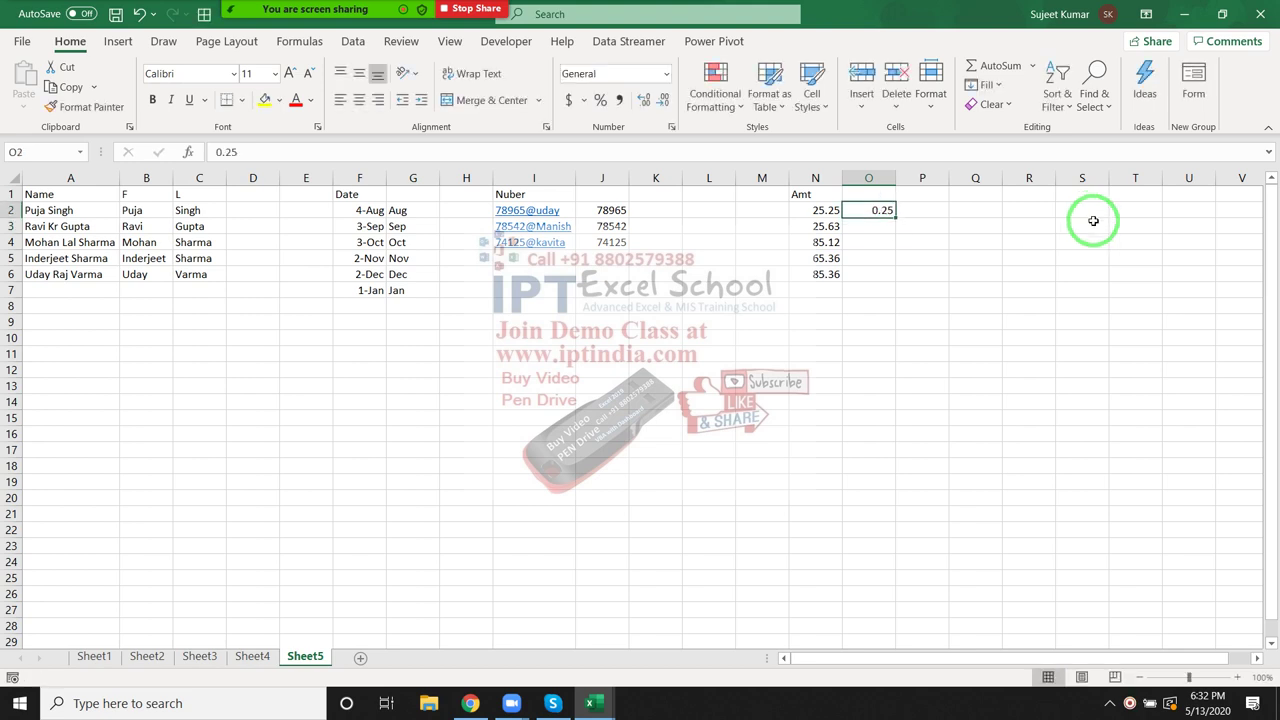
pyautogui.click(986, 85)
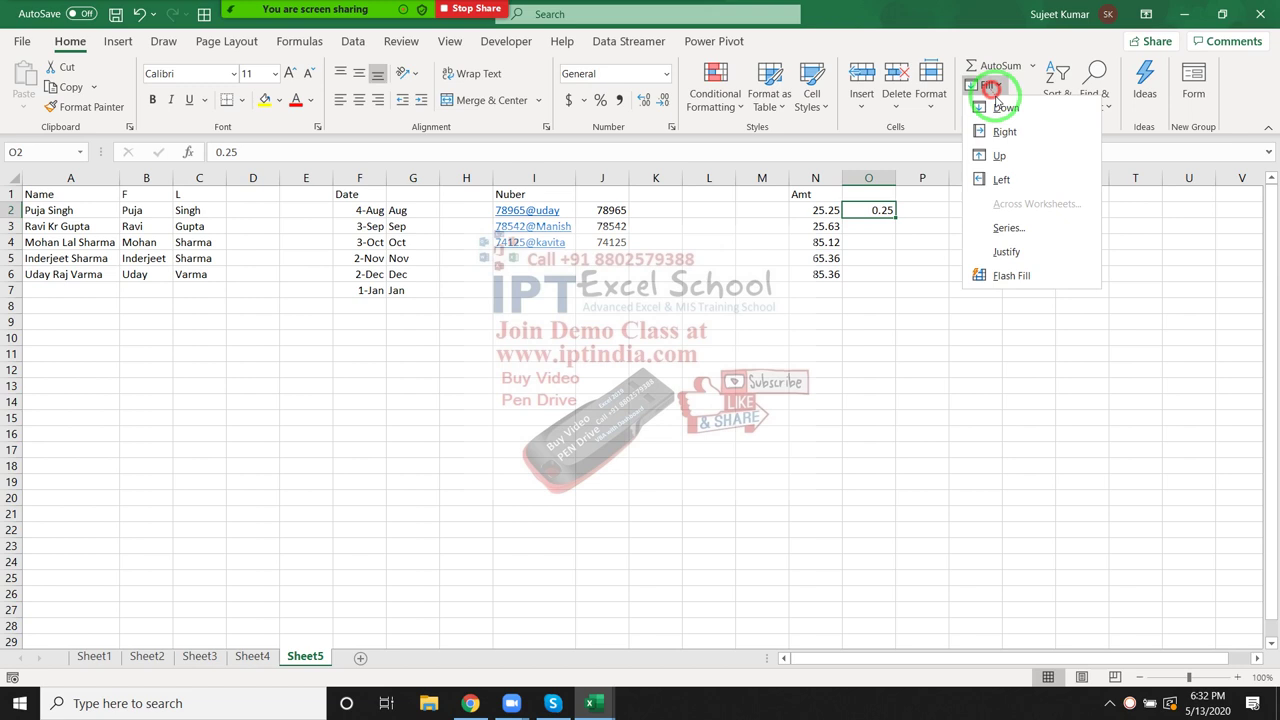
pyautogui.click(1021, 277)
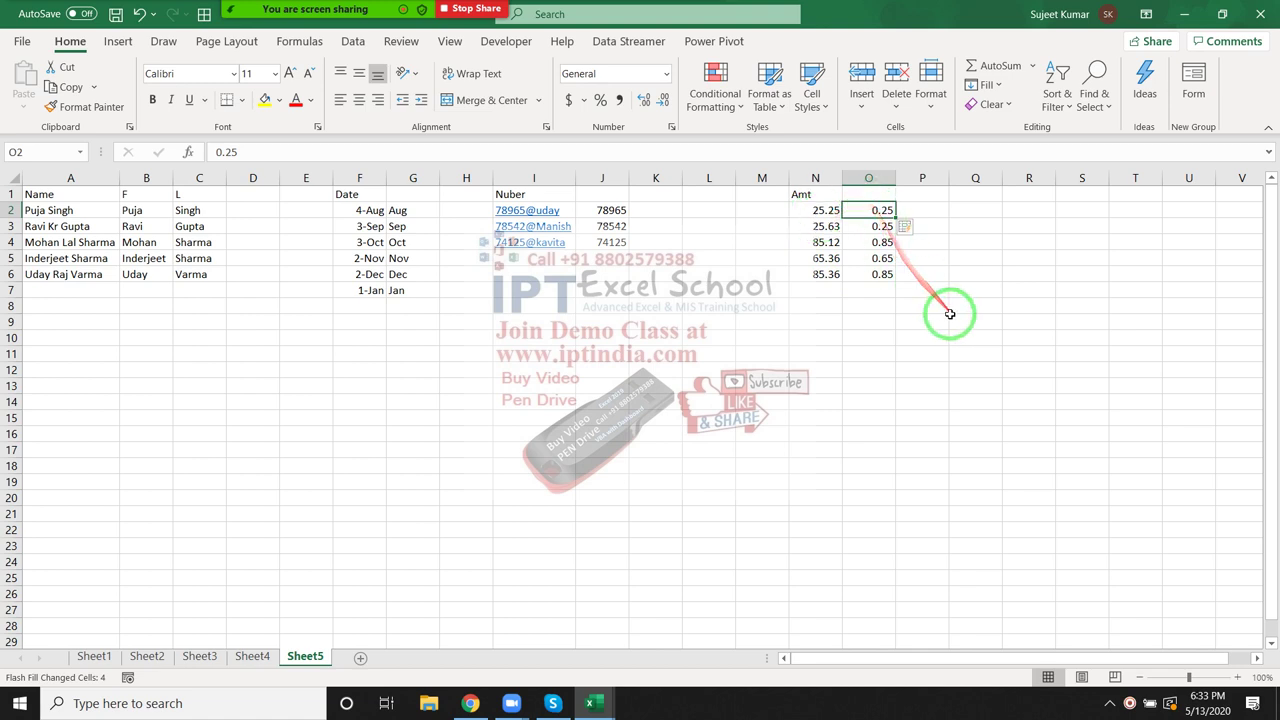
# Step: Clear the incorrect decimal parts from O2:O6
pyautogui.moveTo(884, 276); pyautogui.dragTo(882, 206)
pyautogui.press('Delete')
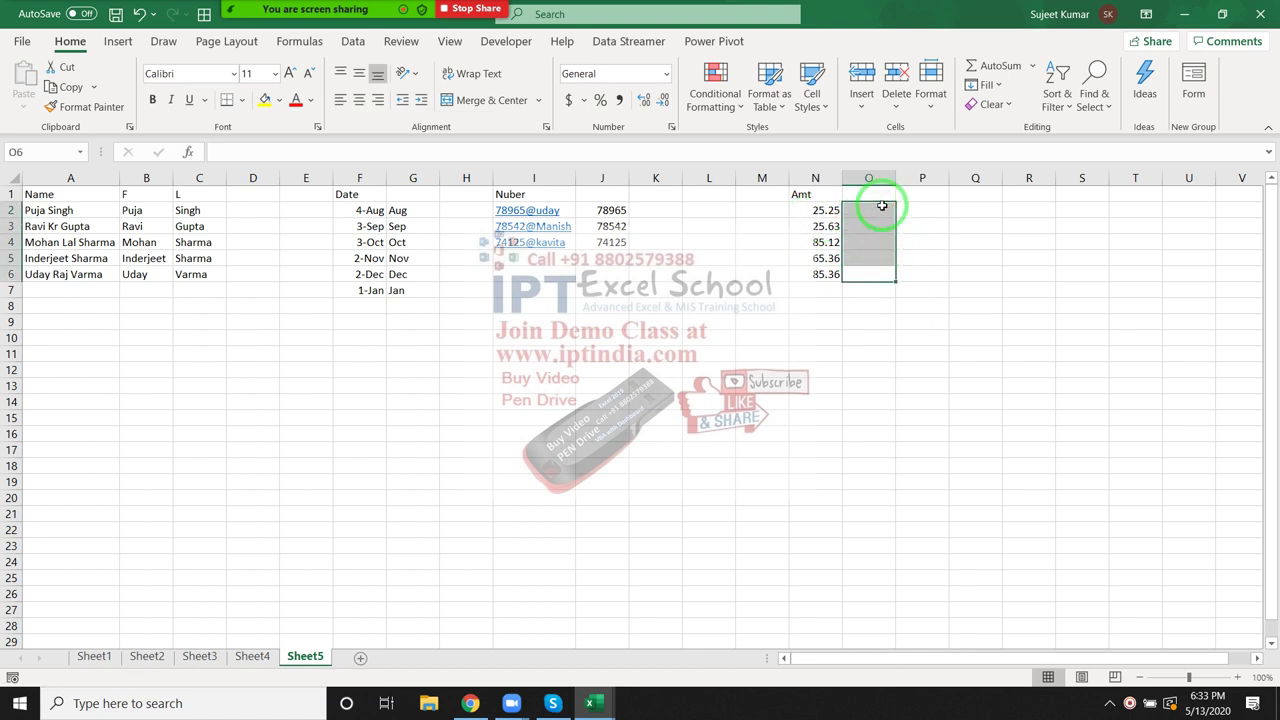
pyautogui.press('Up')
pyautogui.press('Up')
pyautogui.press('Up')
pyautogui.press('Up')
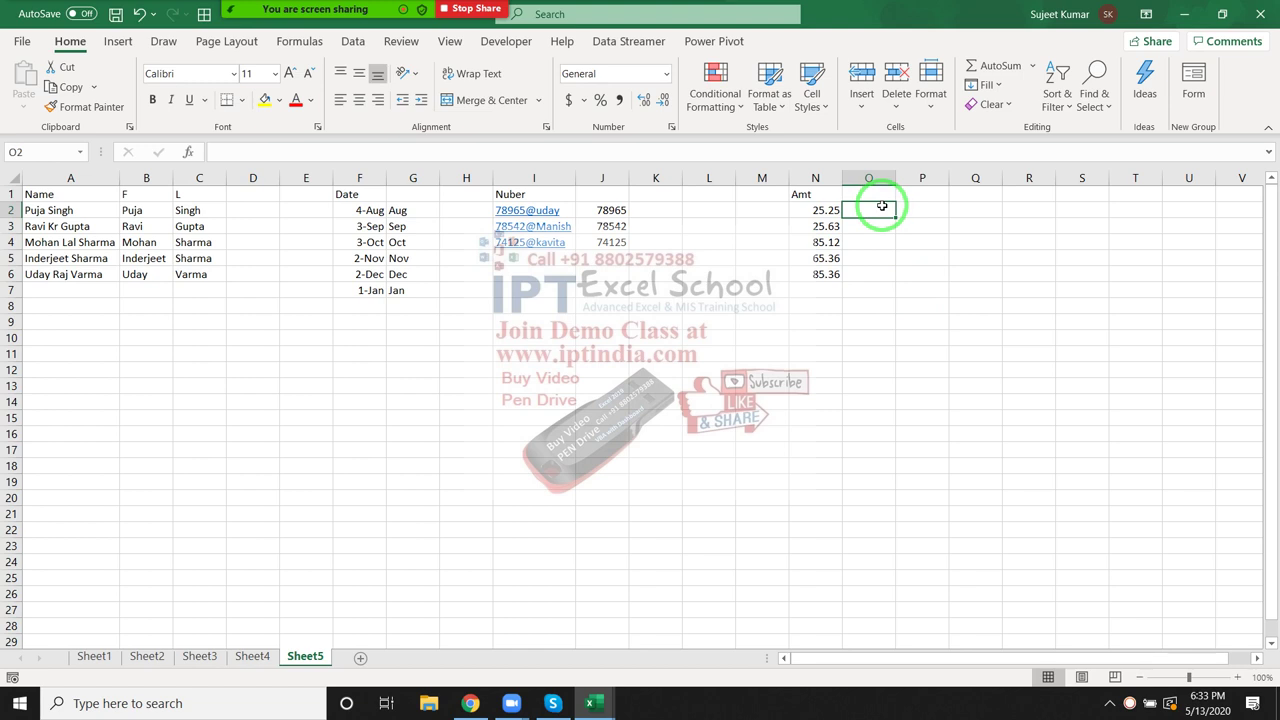
# Step: Enter the example 0.63 in O3 and Flash Fill column O with each amount's decimals
pyautogui.press('Down')
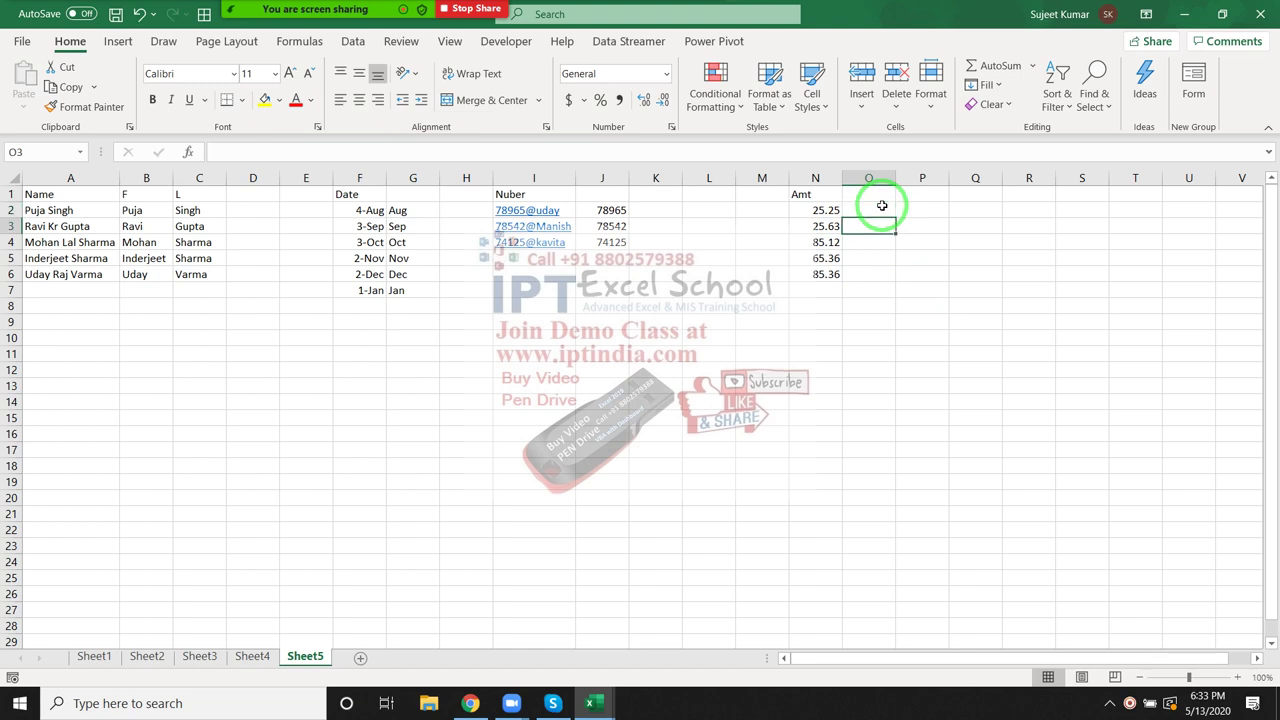
pyautogui.write('0.63')
pyautogui.press('Return')
pyautogui.press('Up')
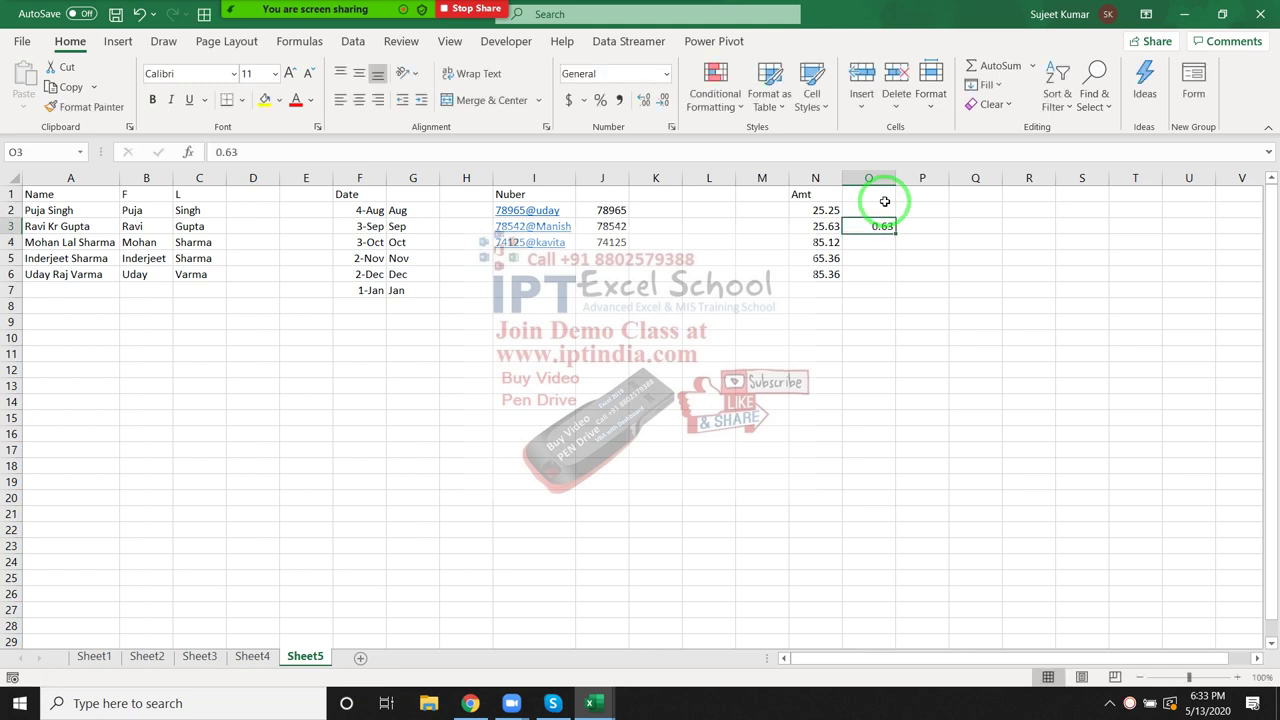
pyautogui.click(985, 85)
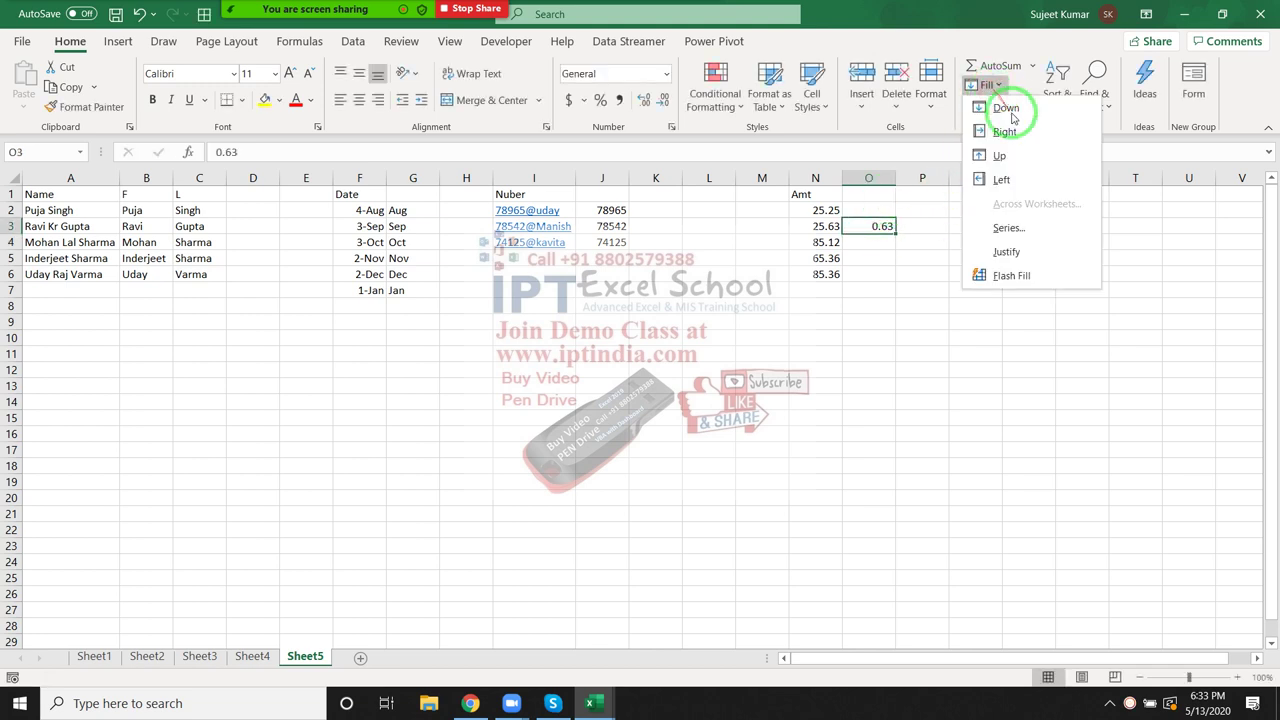
pyautogui.click(1025, 275)
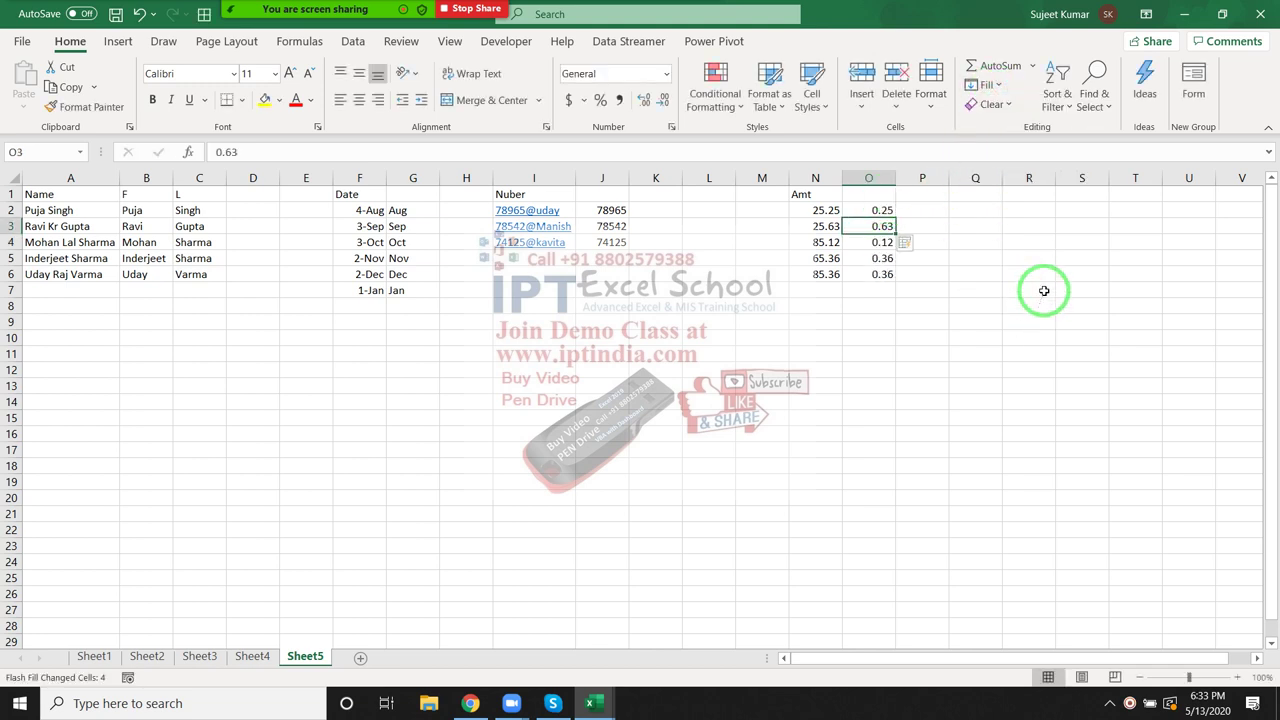
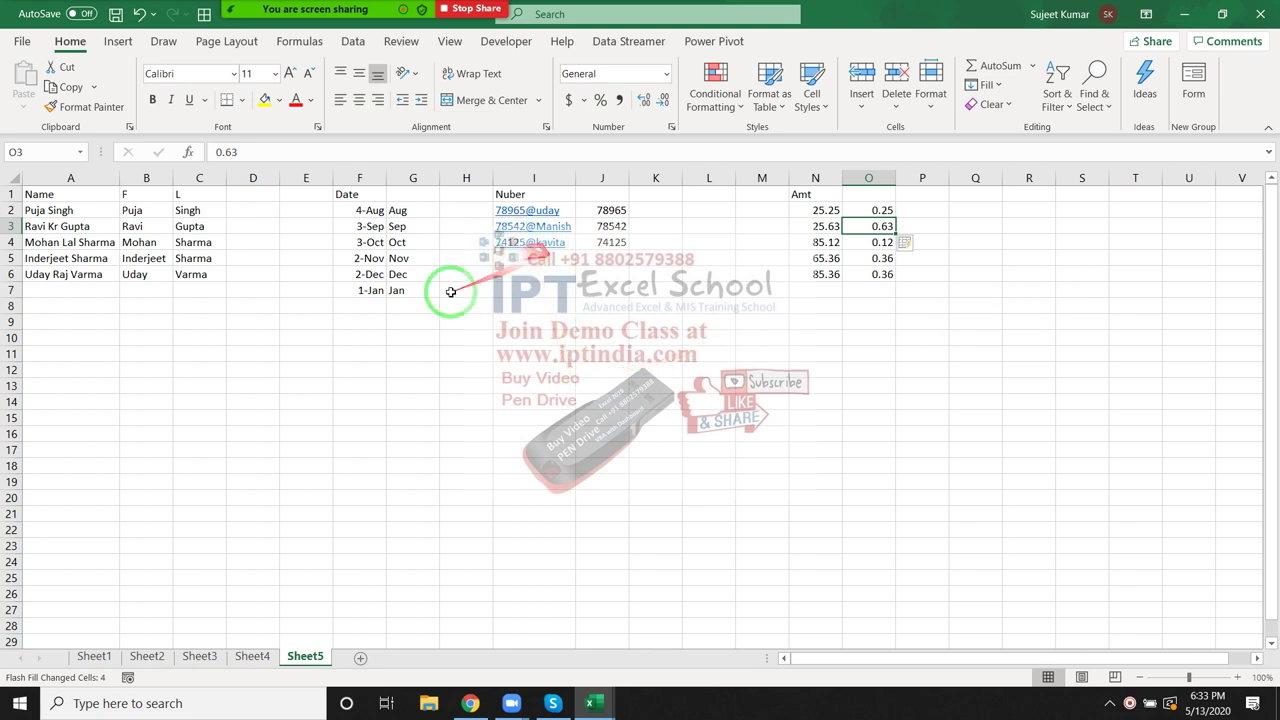
# Step: Apply All Borders to the Name, F, L table in A1:C6, then select cell B4
pyautogui.moveTo(65, 194); pyautogui.dragTo(198, 274)
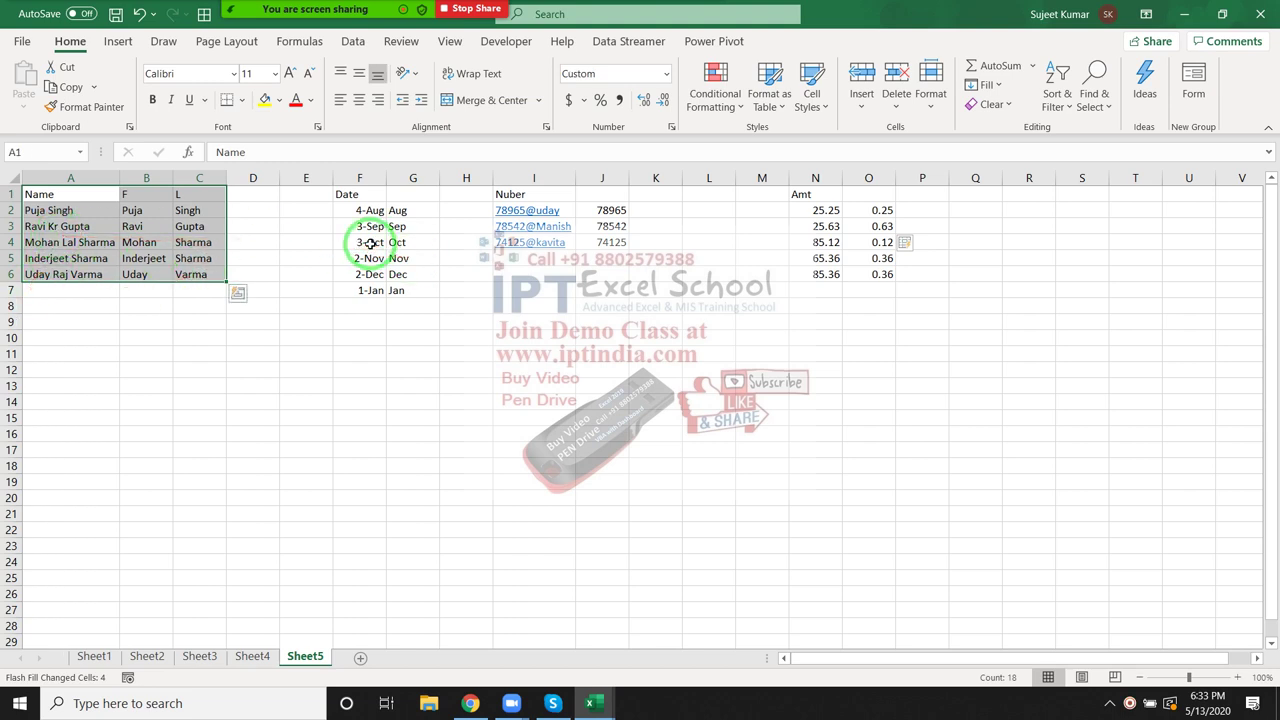
pyautogui.click(241, 100)
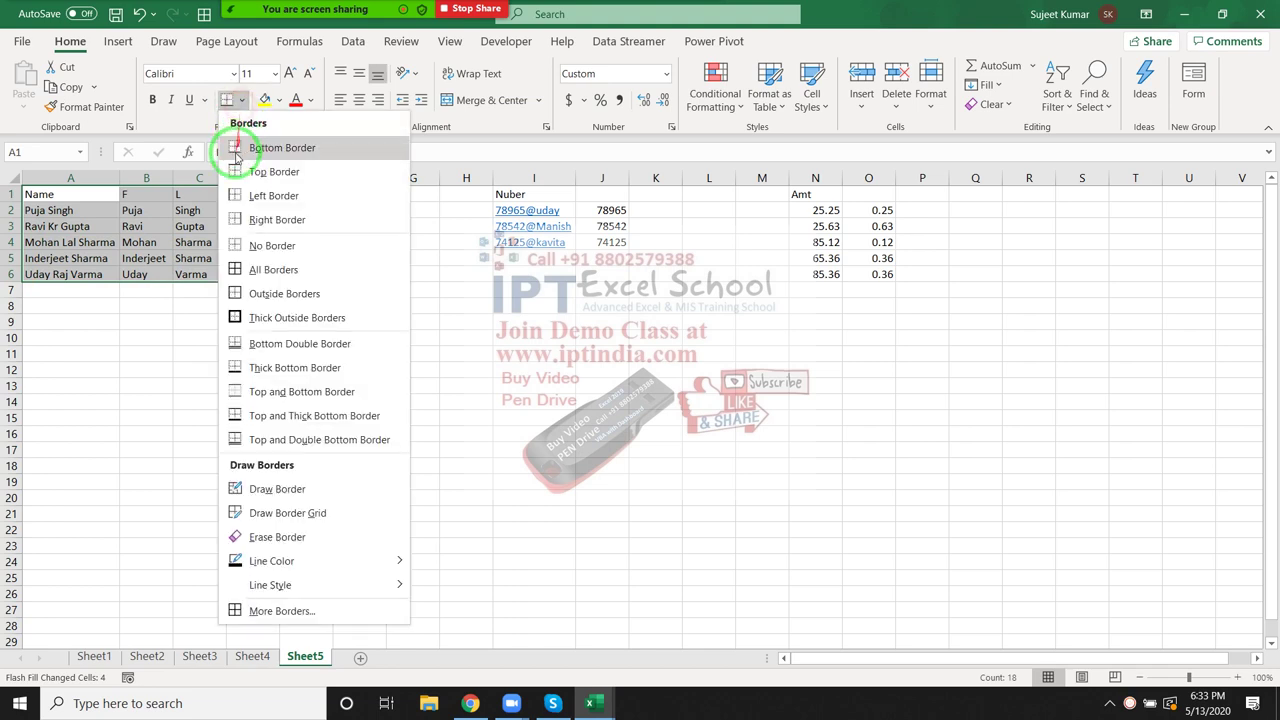
pyautogui.click(245, 270)
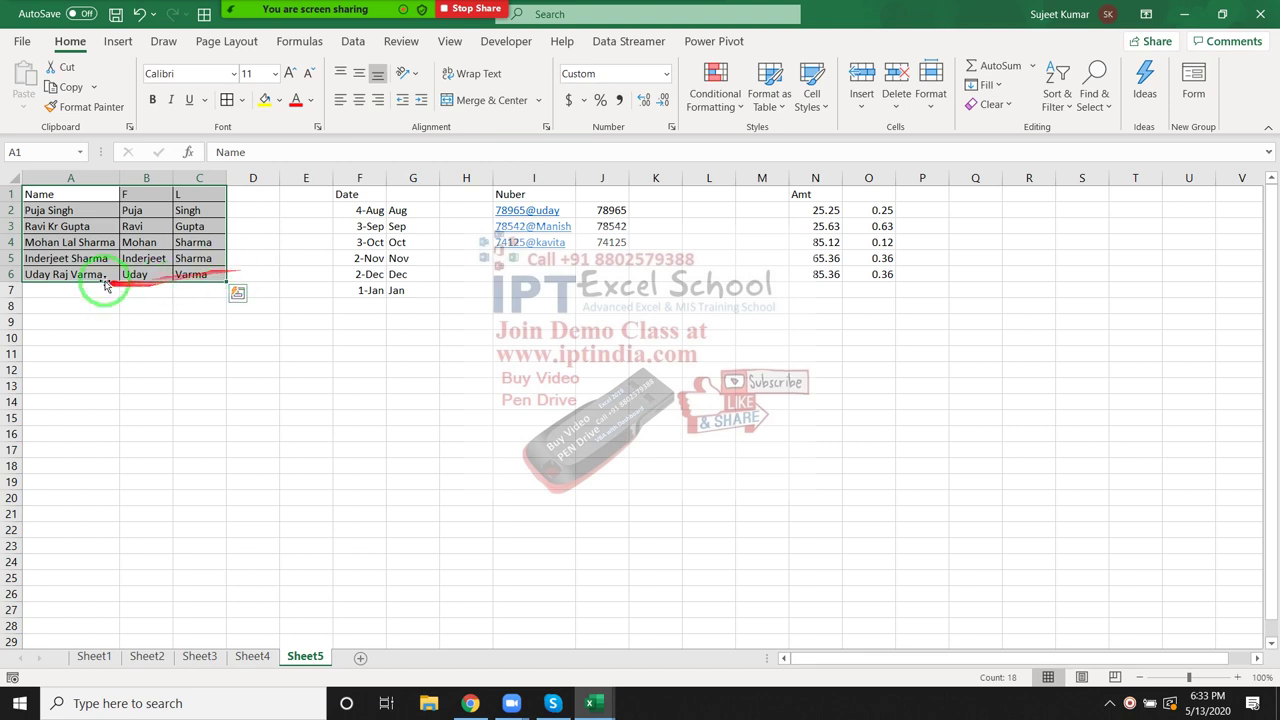
pyautogui.click(86, 243)
pyautogui.click(155, 243)
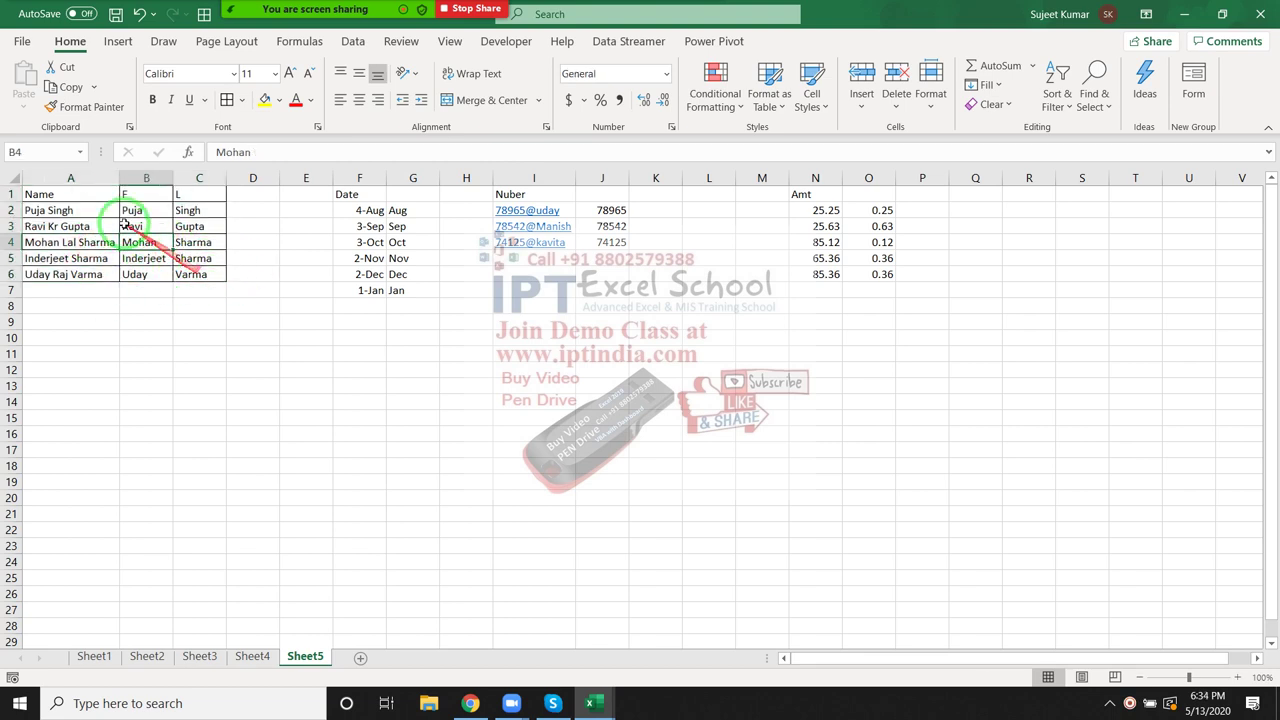
# Step: Copy the names in A1:A6 to Q1:Q6 and autofit column Q's width
pyautogui.moveTo(86, 195)
pyautogui.mouseDown()
pyautogui.moveTo(88, 278)
pyautogui.moveTo(200, 276)
pyautogui.mouseUp()
pyautogui.hotkey('ctrl', 'c')
pyautogui.click(983, 204)
pyautogui.hotkey('ctrl', 'v')
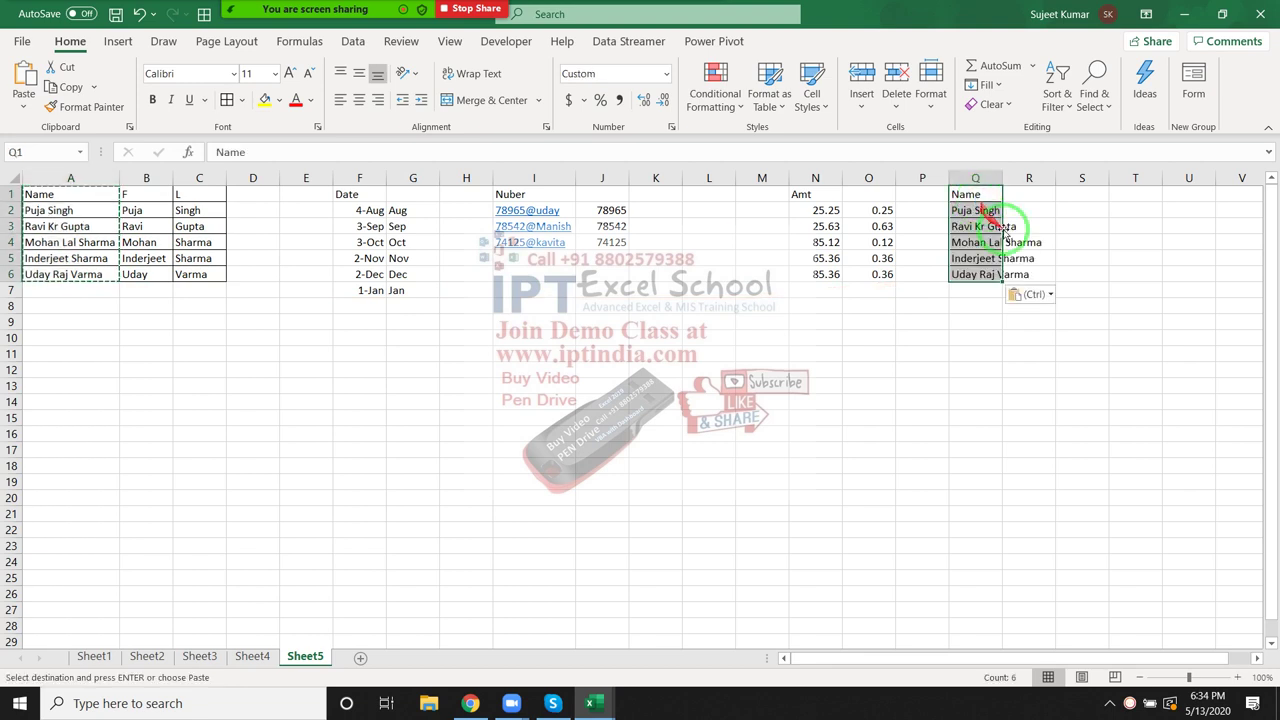
pyautogui.press('Escape')
pyautogui.doubleClick(1008, 178)
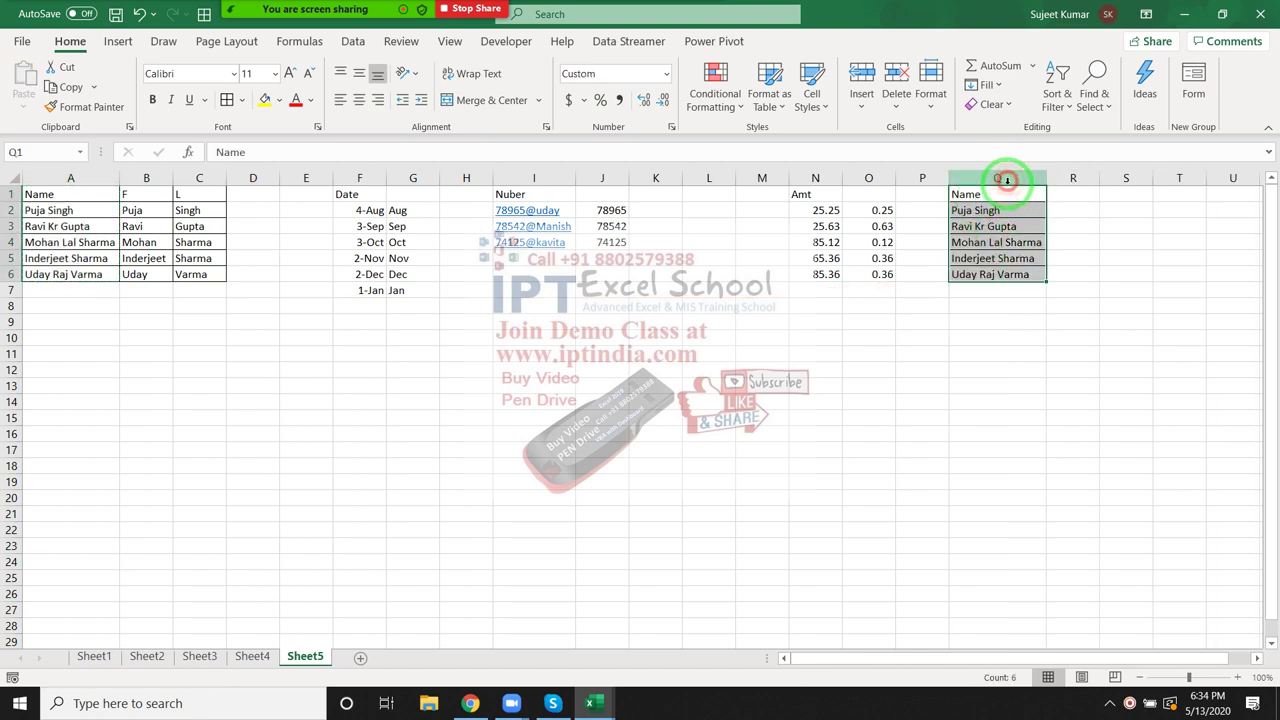
# Step: Enter Kr in R3, Flash Fill column R, then clear the results in R2:R6
pyautogui.click(1064, 229)
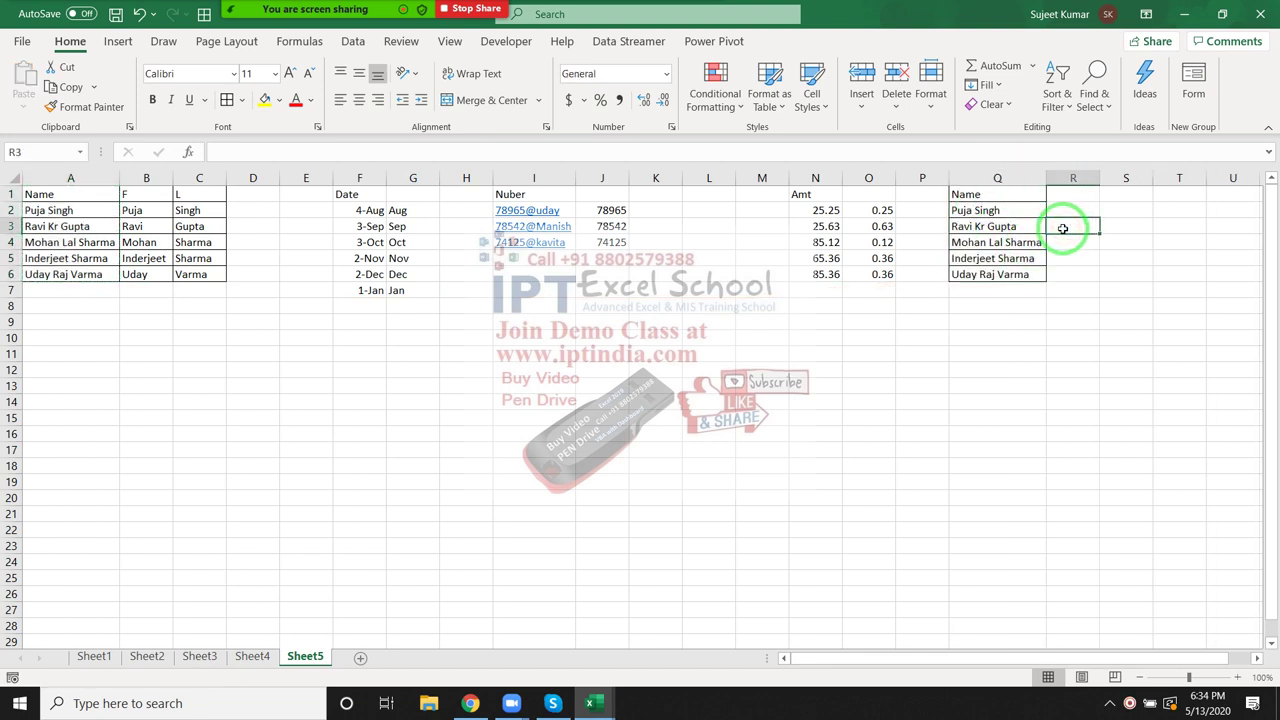
pyautogui.write('Kr')
pyautogui.hotkey('ctrl', 'Return')
pyautogui.click(990, 85)
pyautogui.click(1012, 275)
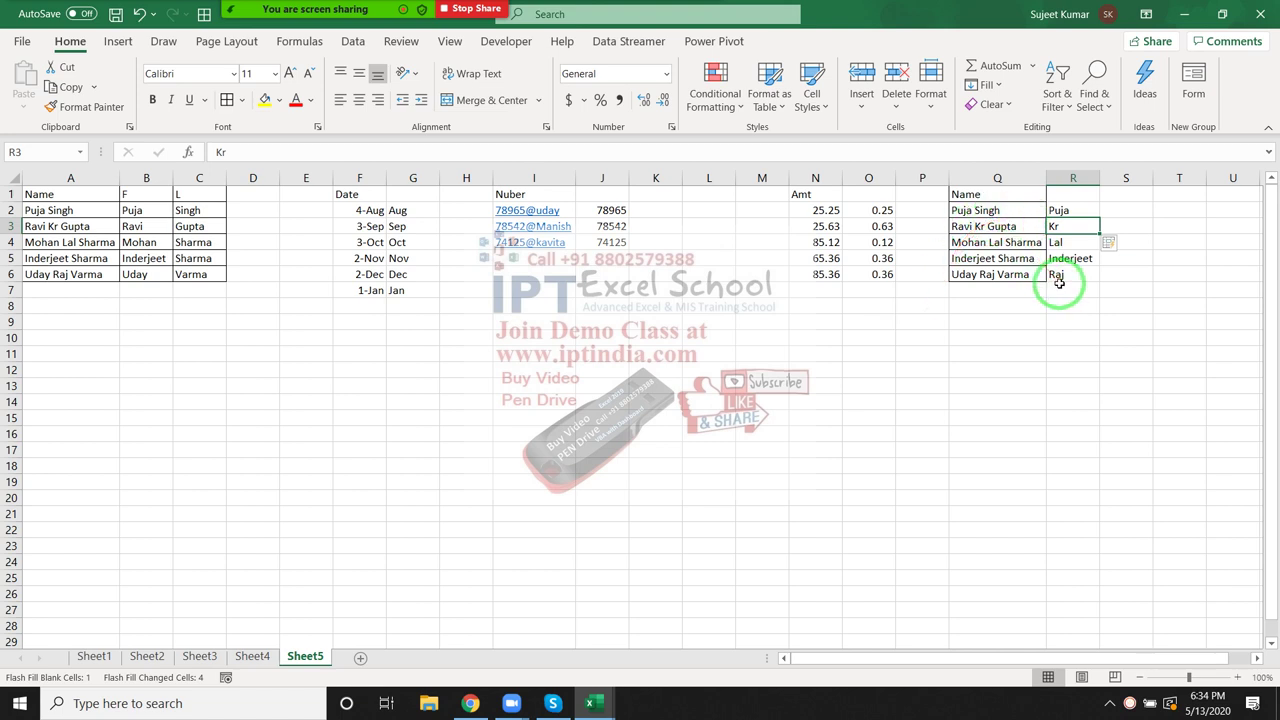
pyautogui.moveTo(960, 211); pyautogui.dragTo(962, 229)
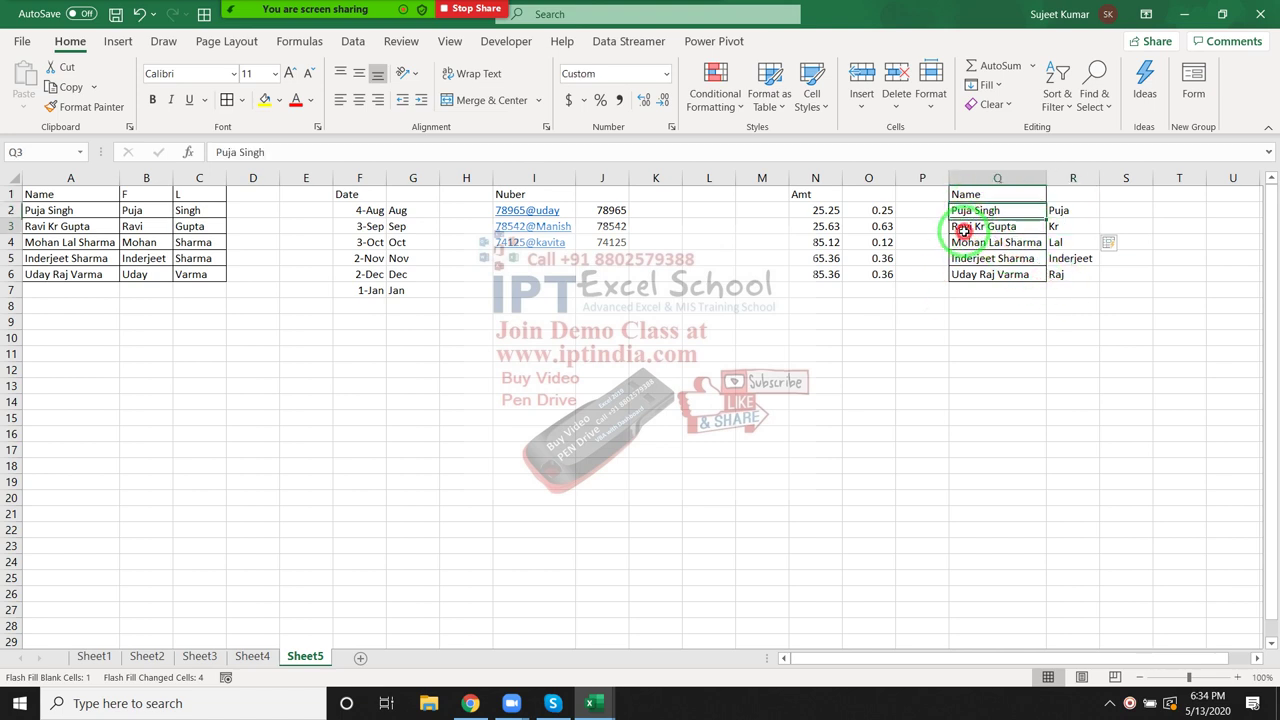
pyautogui.moveTo(1062, 272); pyautogui.dragTo(1072, 209)
pyautogui.press('Delete')
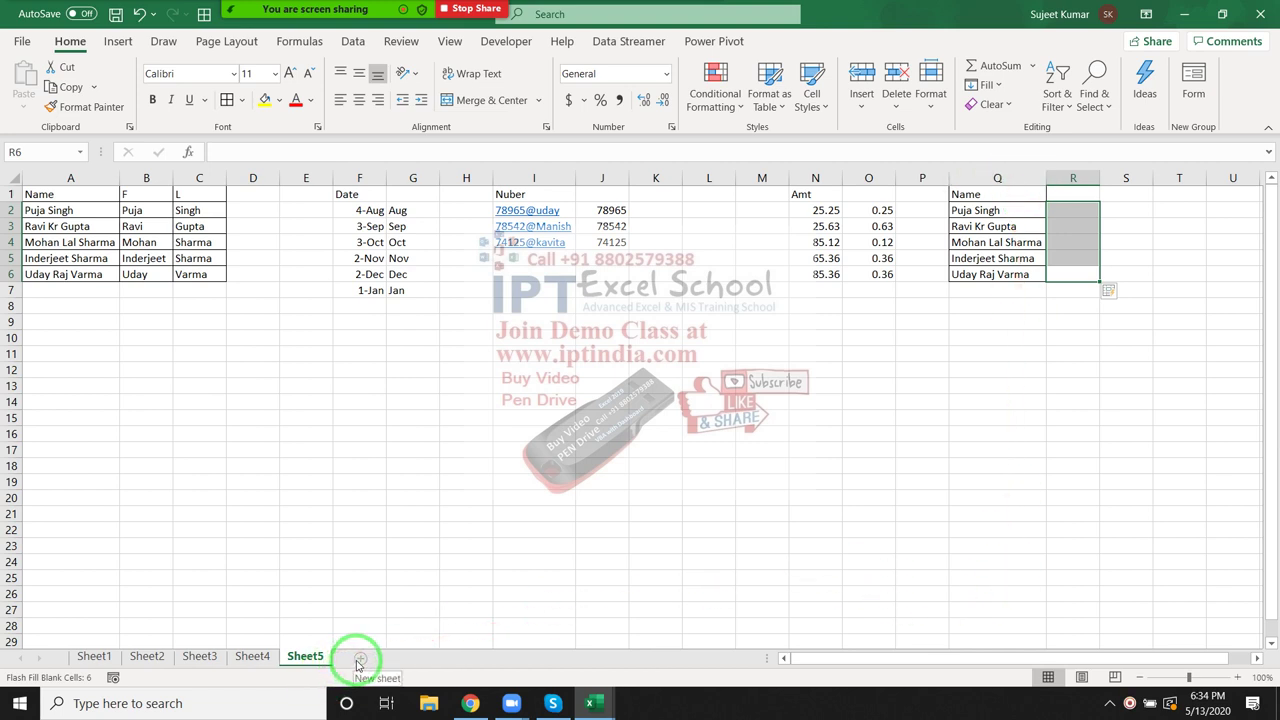
# Step: Fill the Name, F, L table in A1:C6 with yellow
pyautogui.click(400, 514)
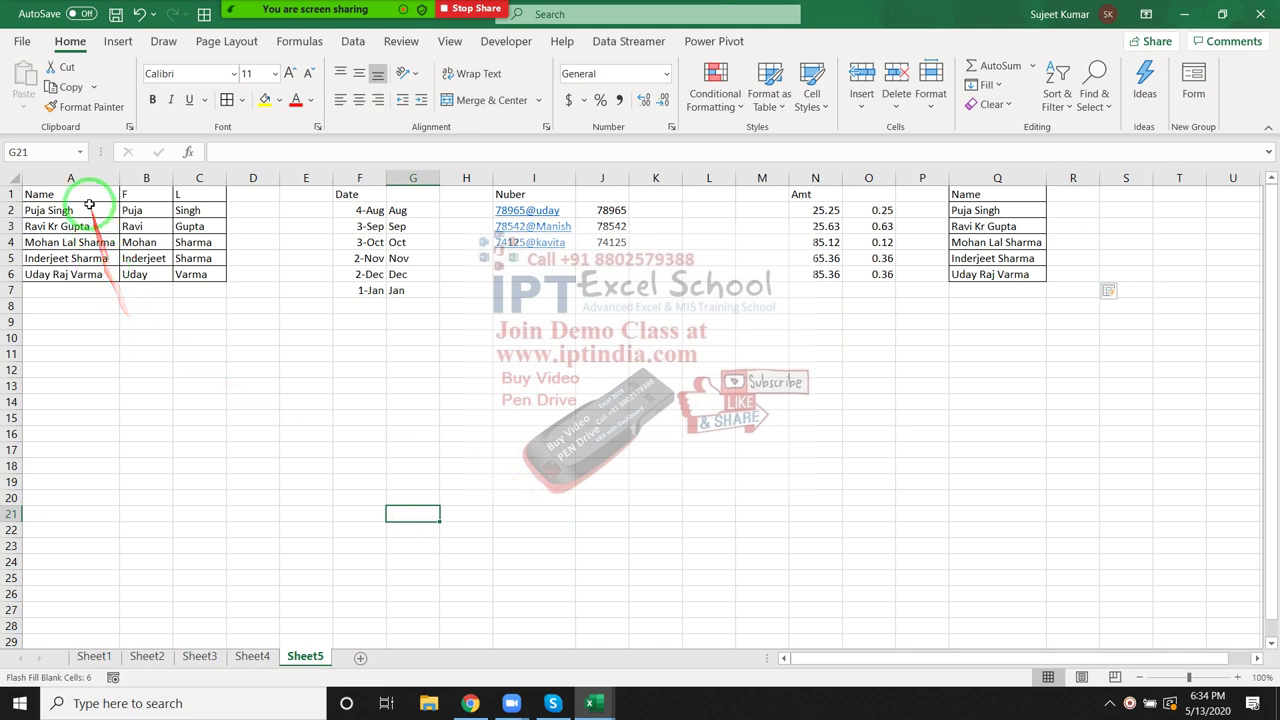
pyautogui.moveTo(80, 194)
pyautogui.mouseDown()
pyautogui.moveTo(106, 223)
pyautogui.moveTo(190, 262)
pyautogui.mouseUp()
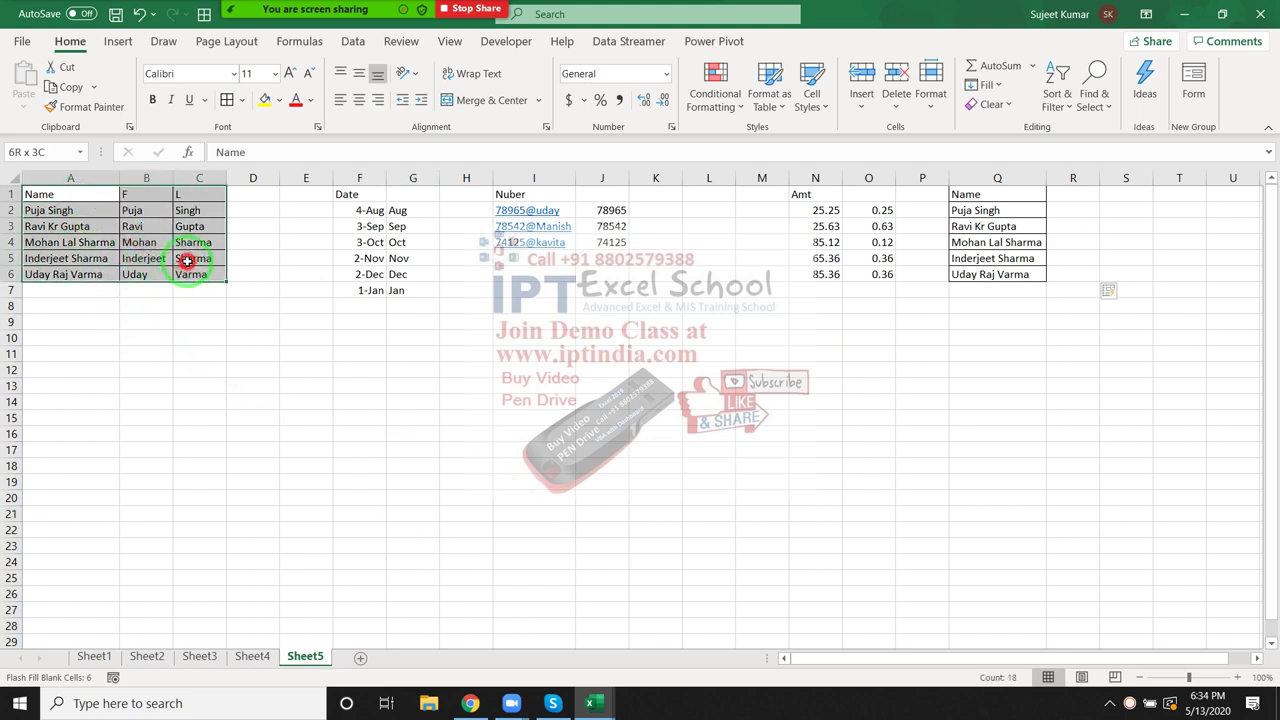
pyautogui.click(265, 102)
pyautogui.click(48, 242)
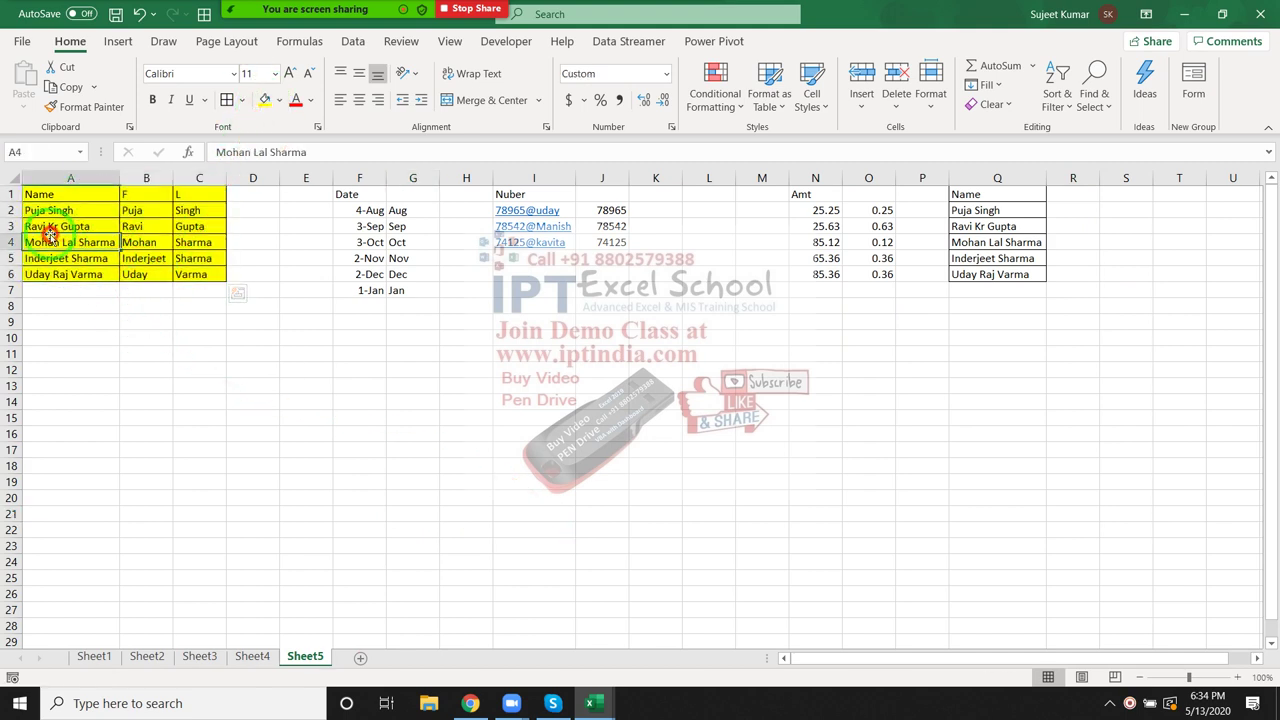
# Step: Delete columns A:C and undo, then enter =A1 in F10 to show Name
pyautogui.moveTo(53, 191); pyautogui.dragTo(192, 268)
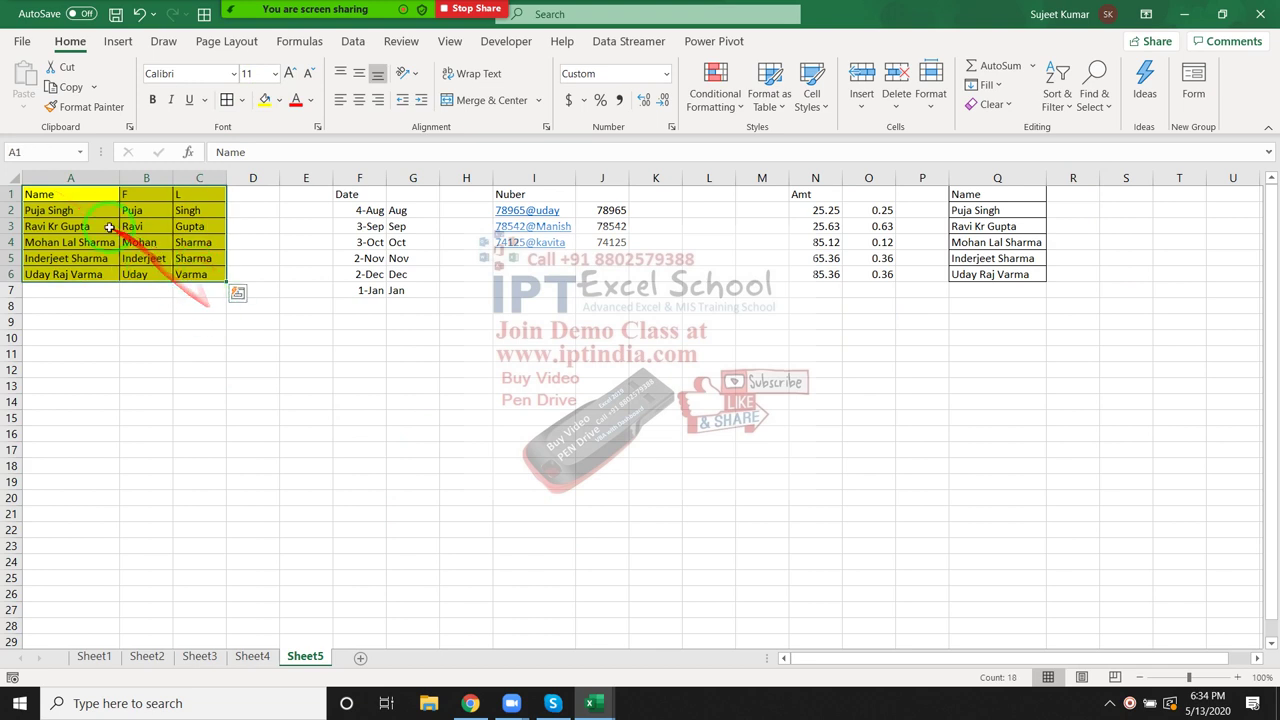
pyautogui.moveTo(80, 178); pyautogui.dragTo(186, 191)
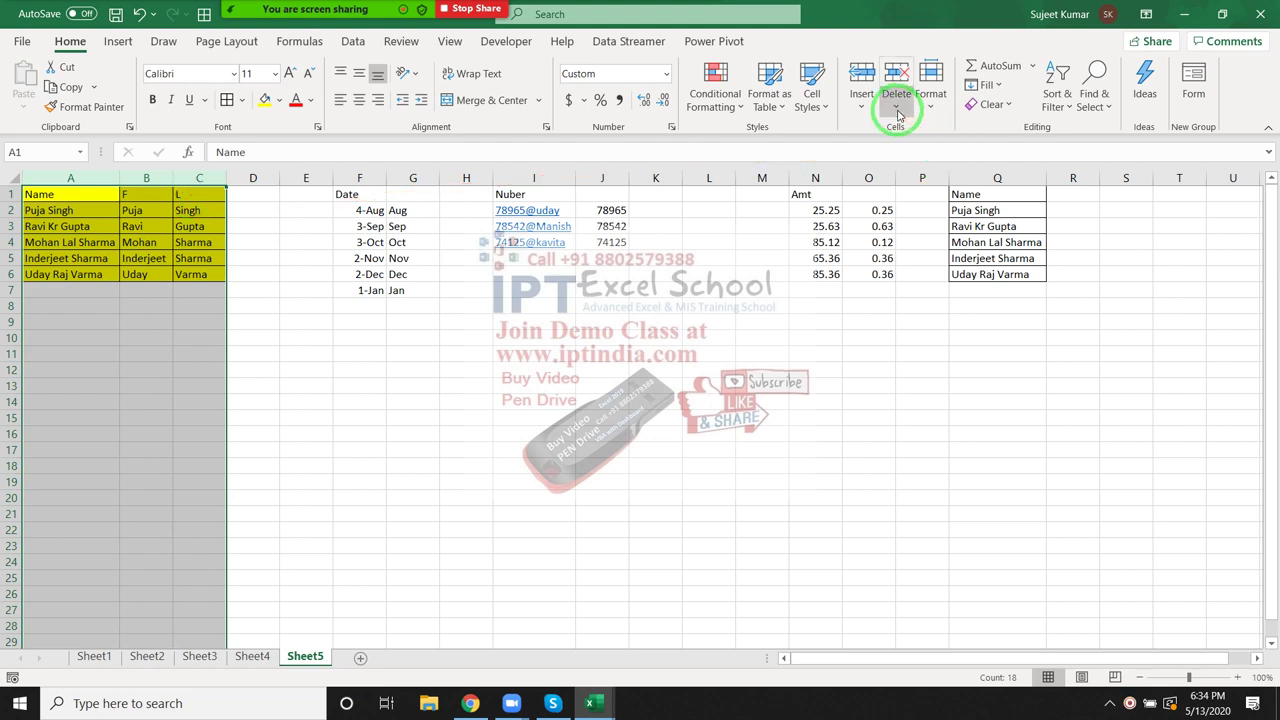
pyautogui.hotkey('ctrl', '-')
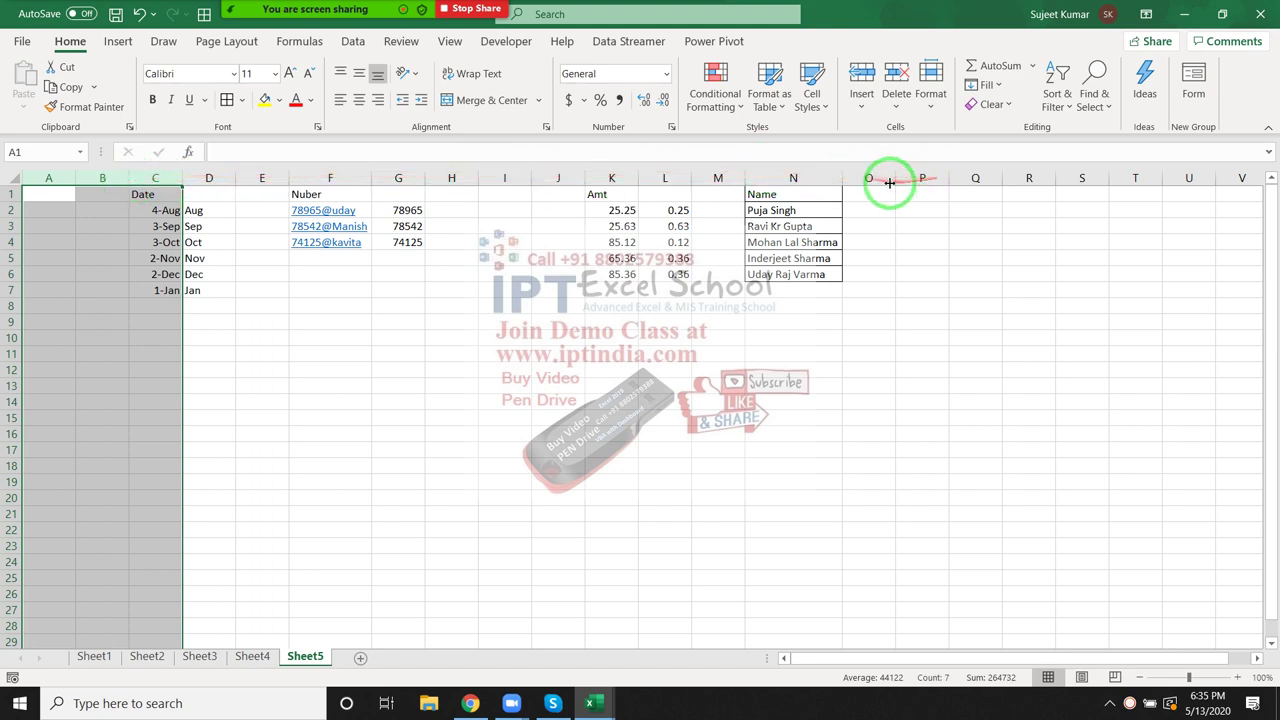
pyautogui.hotkey('ctrl', 'z')
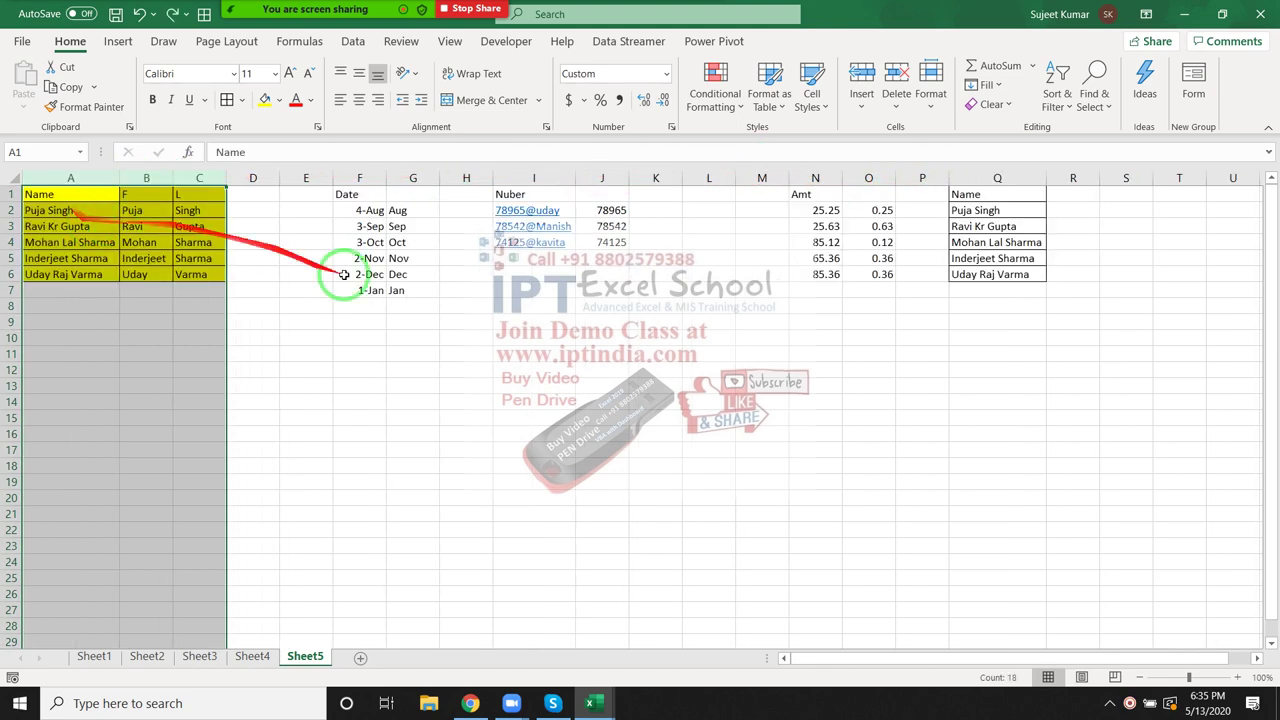
pyautogui.click(372, 337)
pyautogui.write('=')
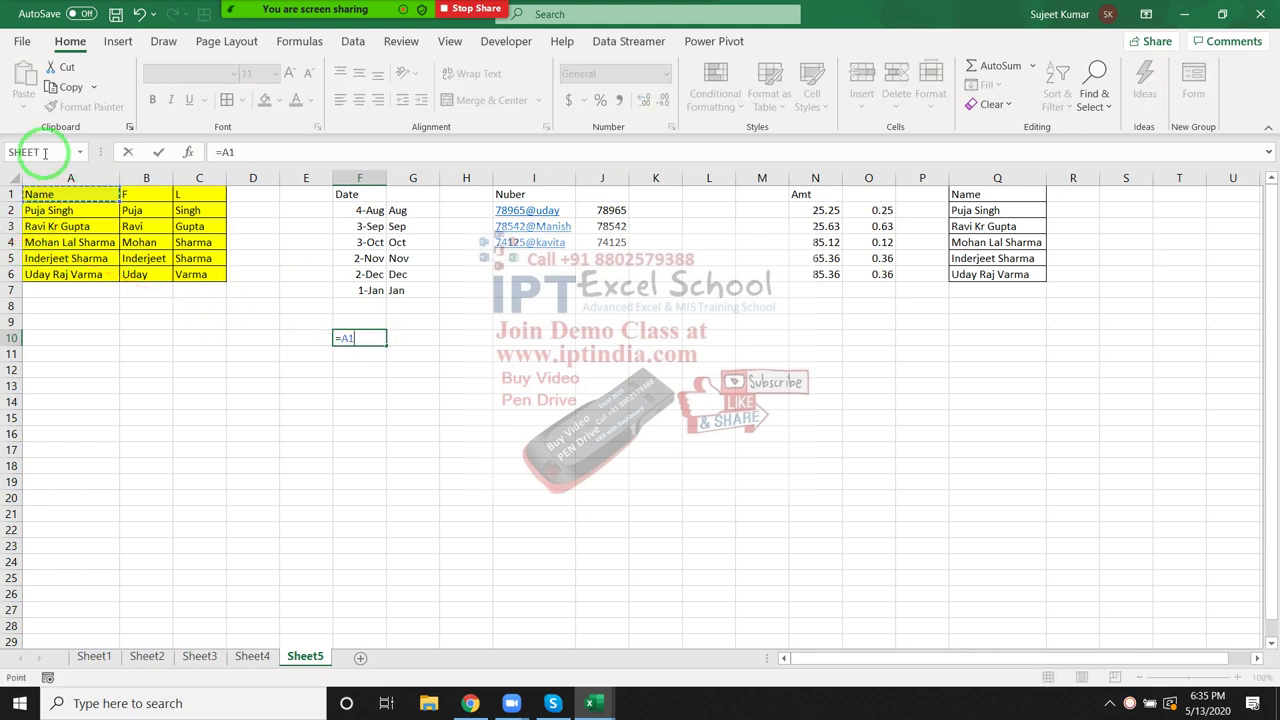
pyautogui.press('Return')
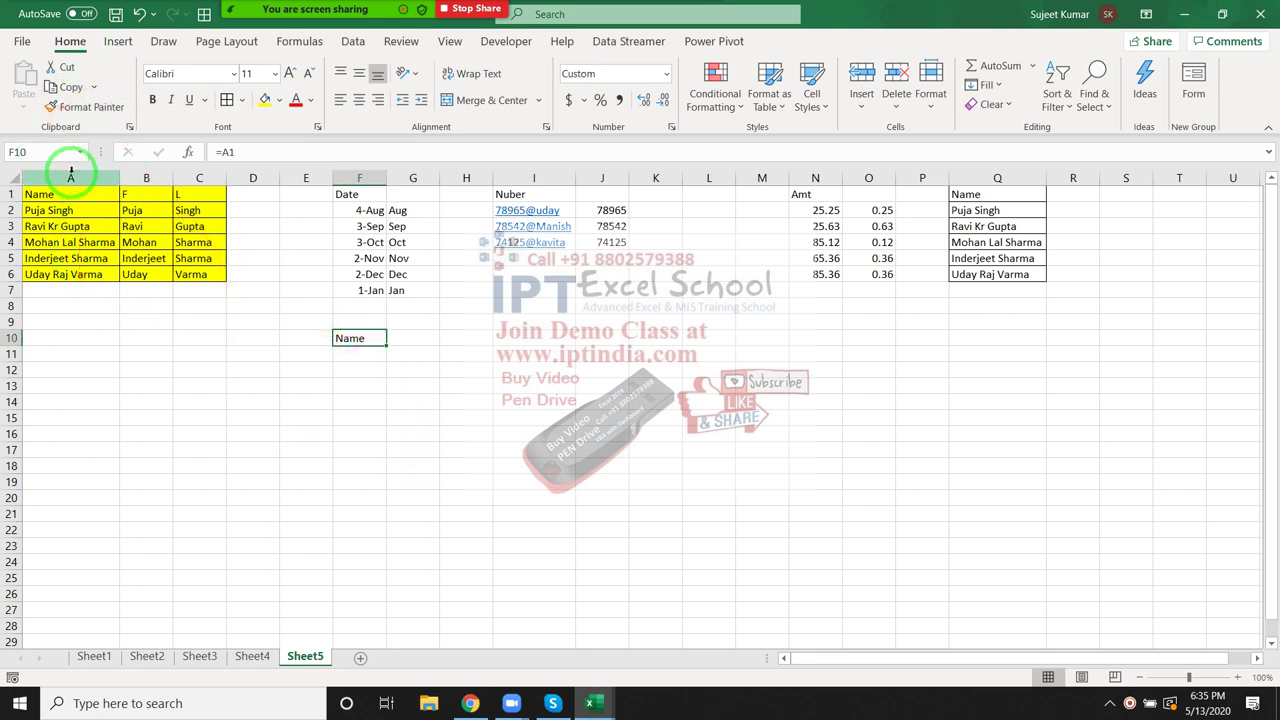
# Step: Delete columns A:C to turn F10 into #REF!, then undo to restore them
pyautogui.moveTo(72, 178); pyautogui.dragTo(193, 178)
pyautogui.hotkey('ctrl', '-')
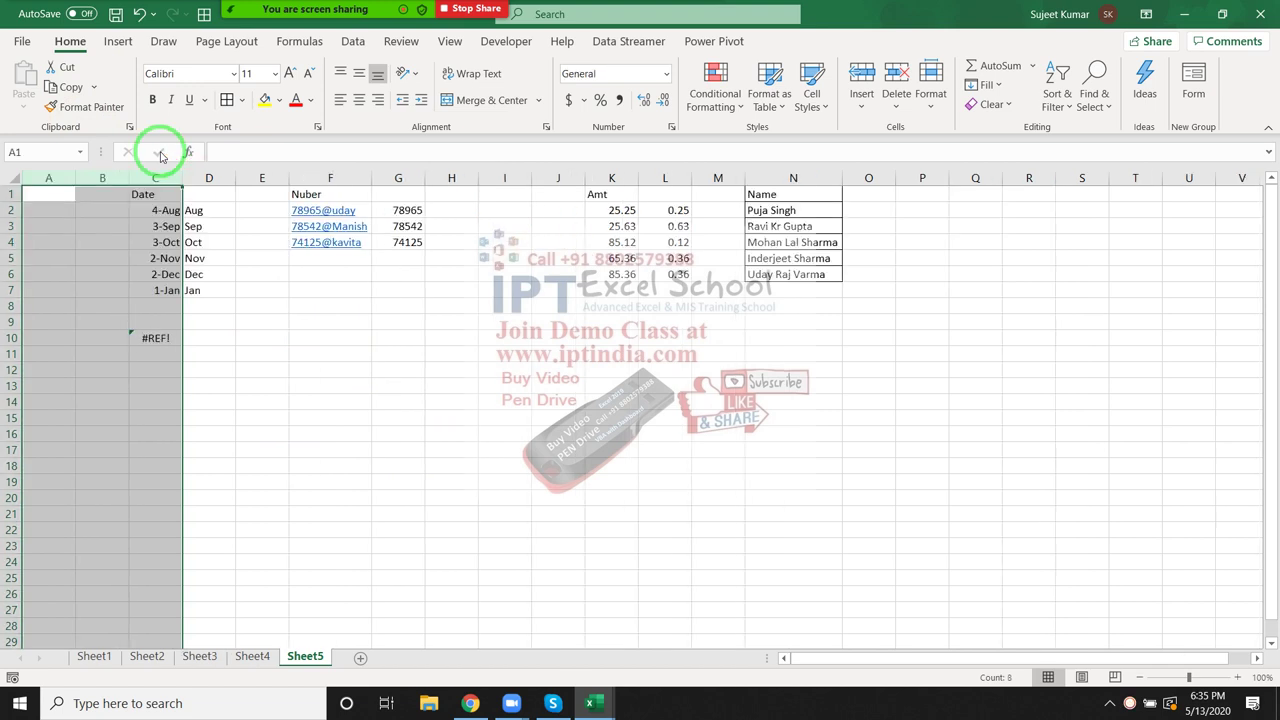
pyautogui.hotkey('ctrl', 'z')
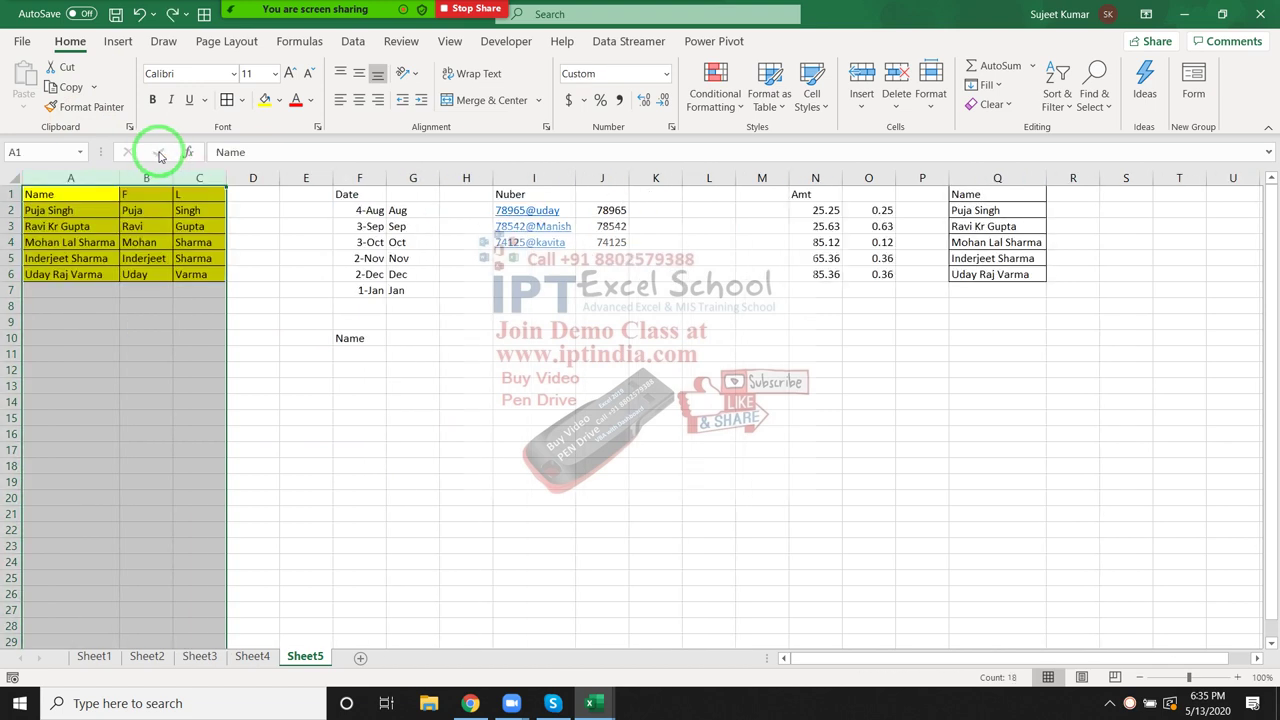
pyautogui.click(240, 258)
pyautogui.click(194, 274)
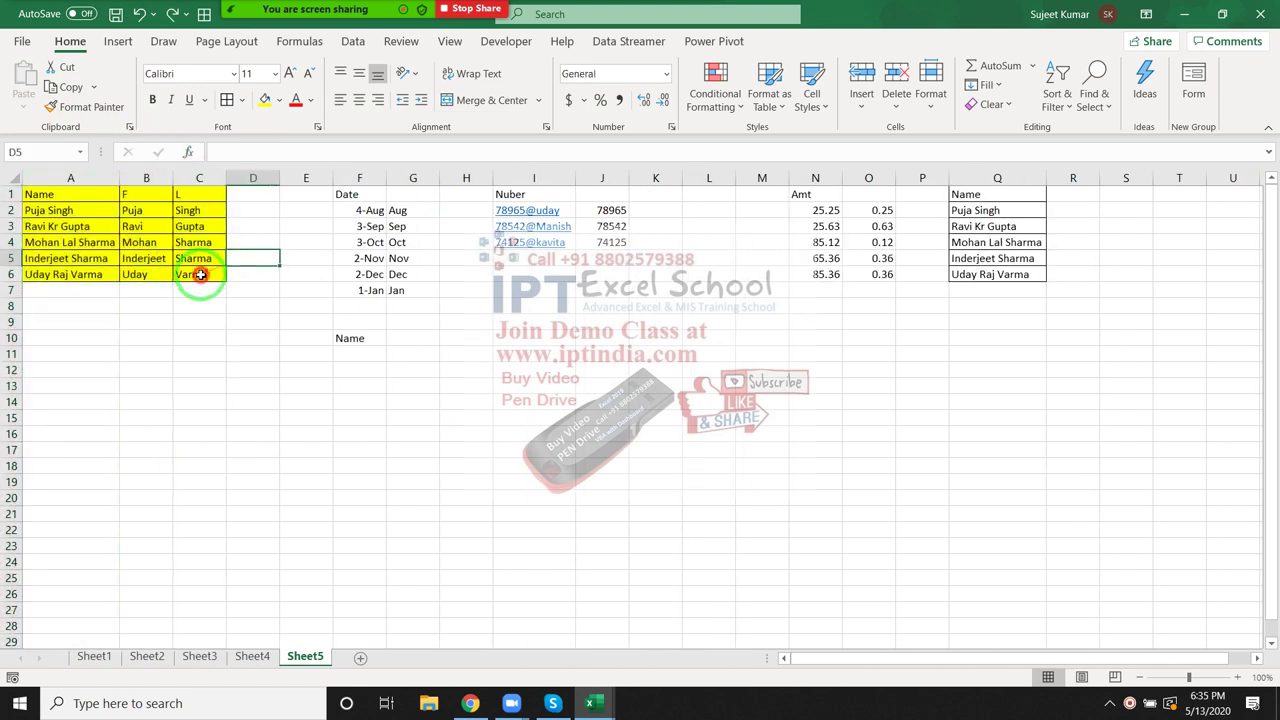
pyautogui.click(993, 104)
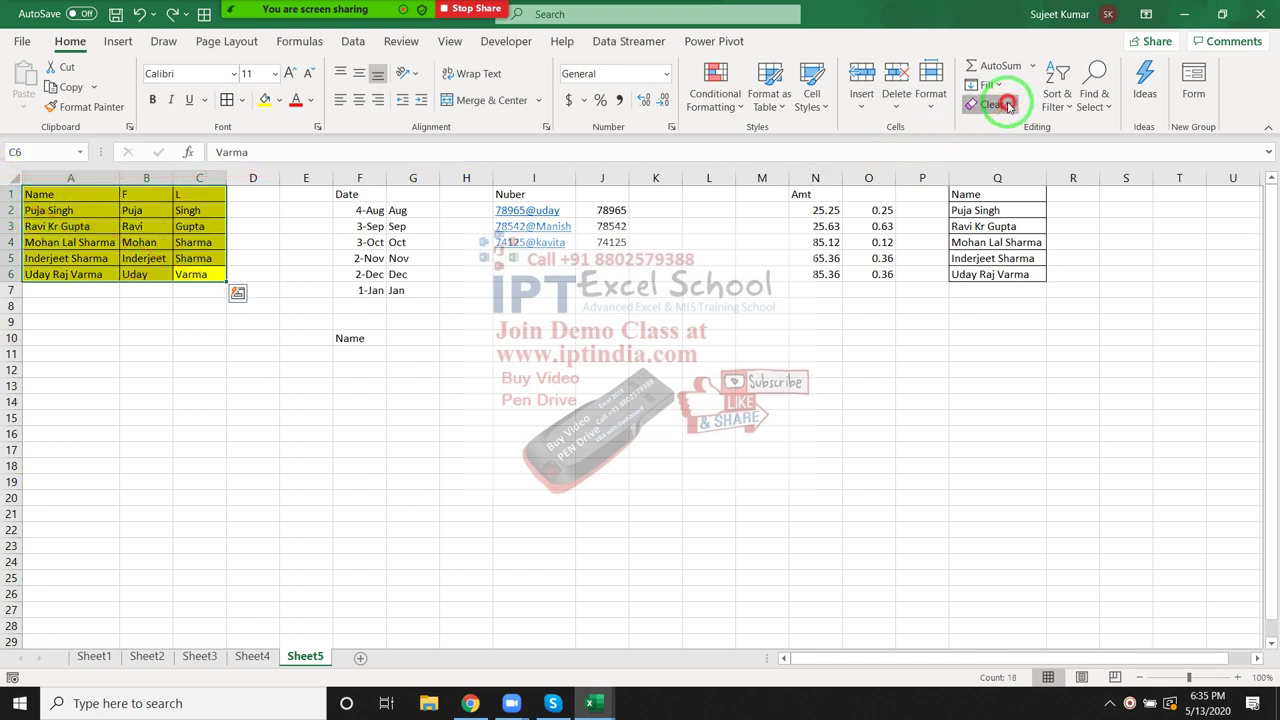
# Step: Try Clear All and Clear Formats on A1:C6, undoing each with Ctrl+Z
pyautogui.click(1012, 126)
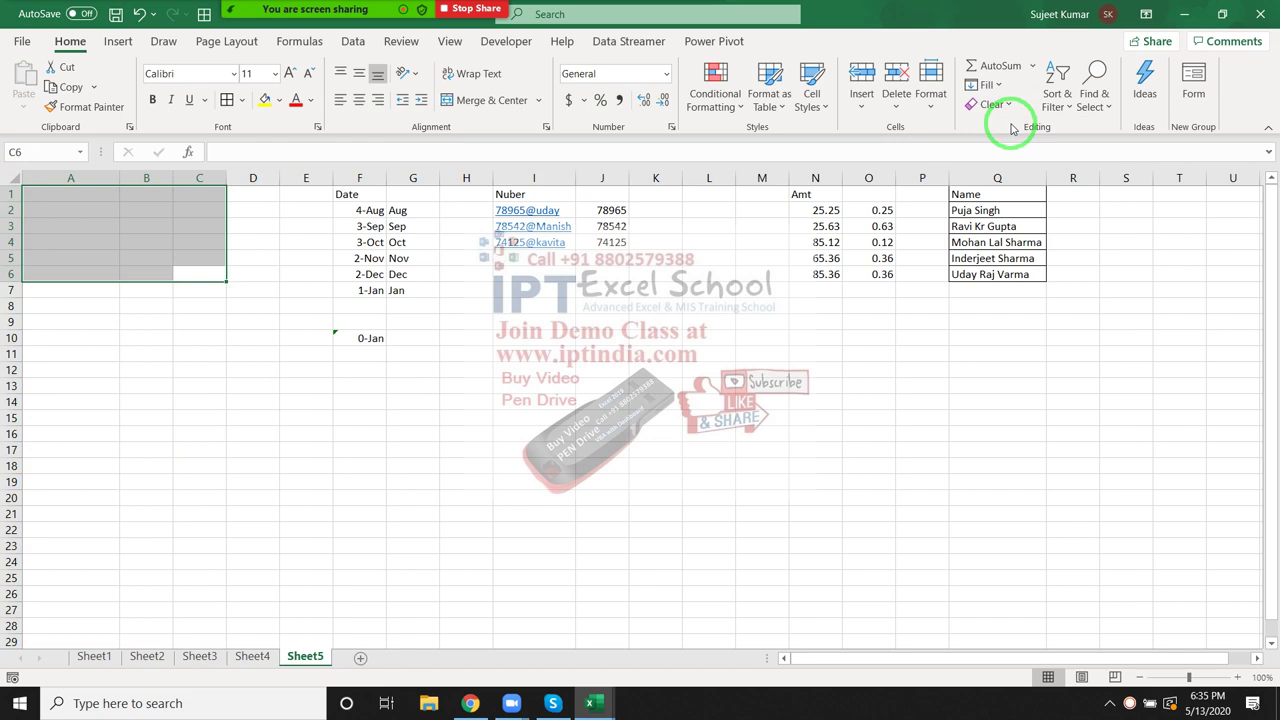
pyautogui.hotkey('ctrl', 'z')
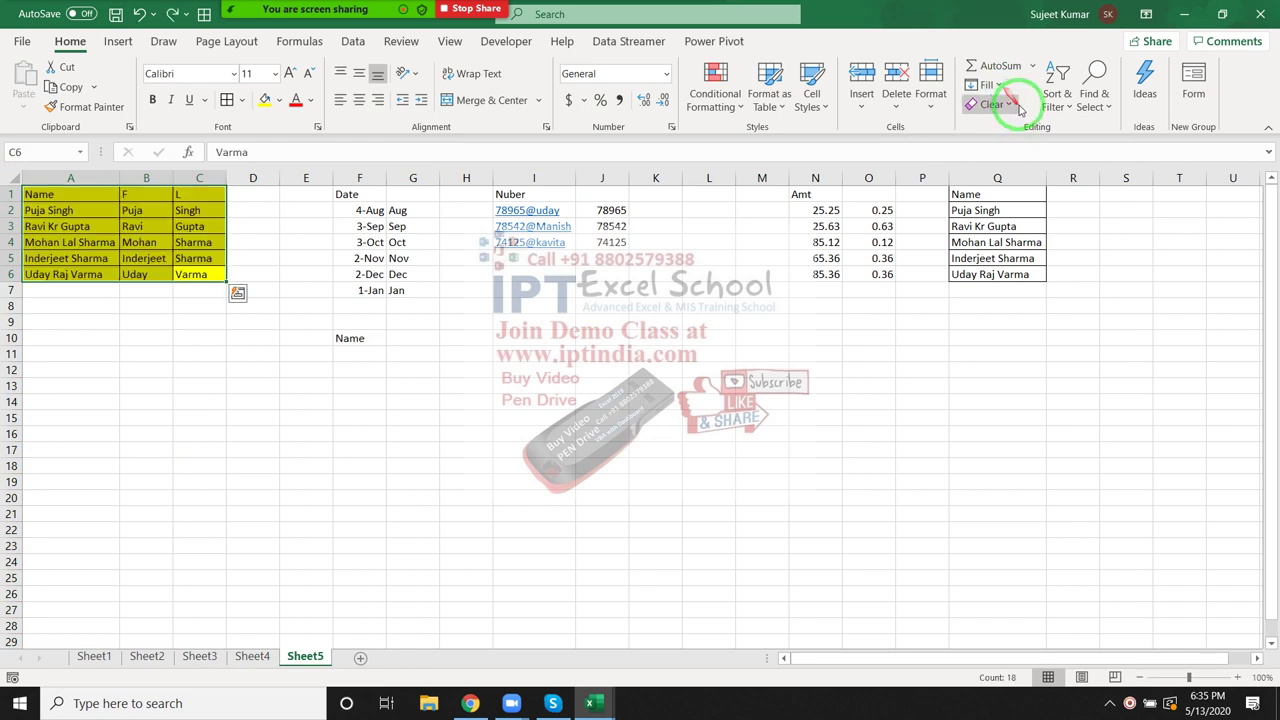
pyautogui.click(1008, 106)
pyautogui.click(1035, 148)
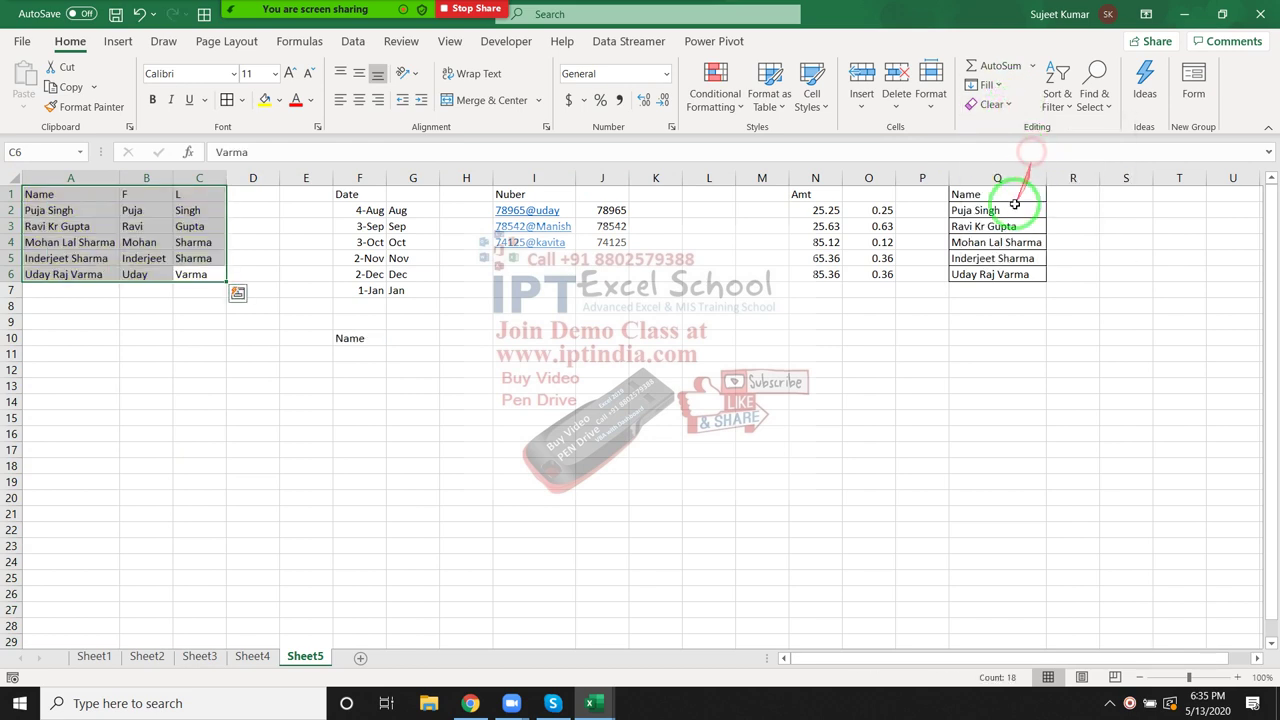
pyautogui.hotkey('ctrl', 'z')
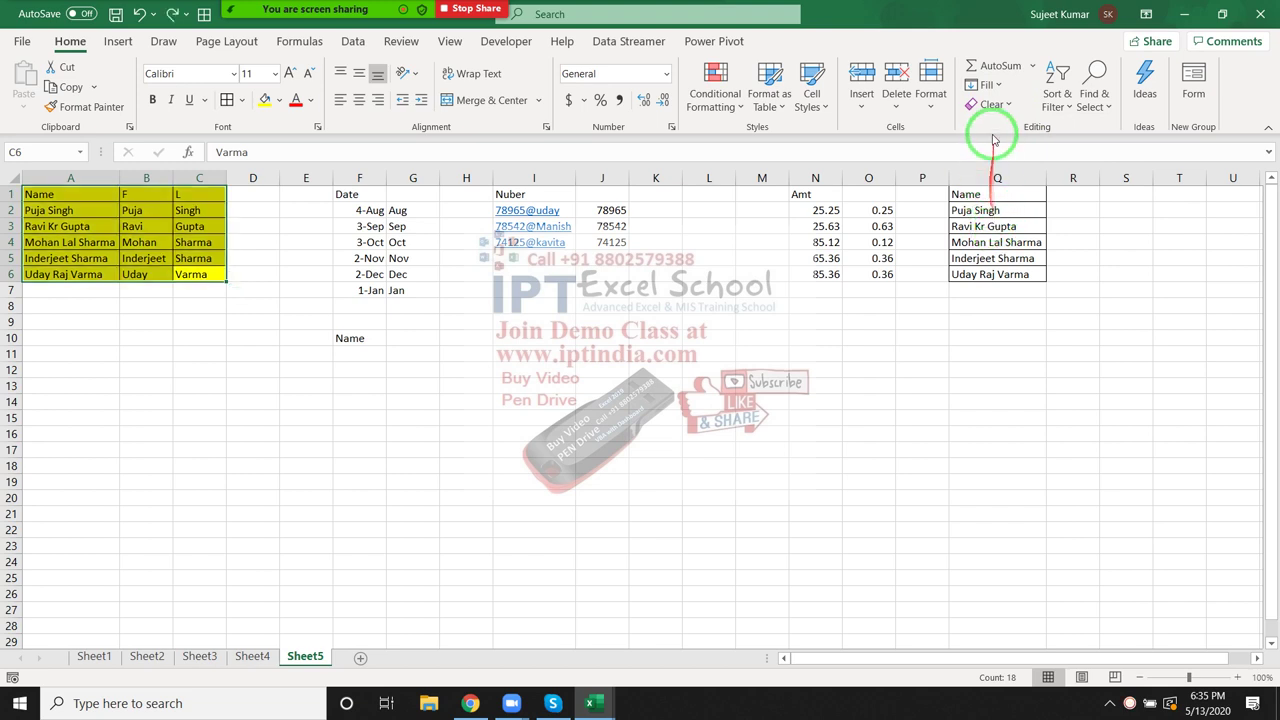
# Step: Try Clear Contents on A1:C6 and undo it, leaving the table intact
pyautogui.click(985, 85)
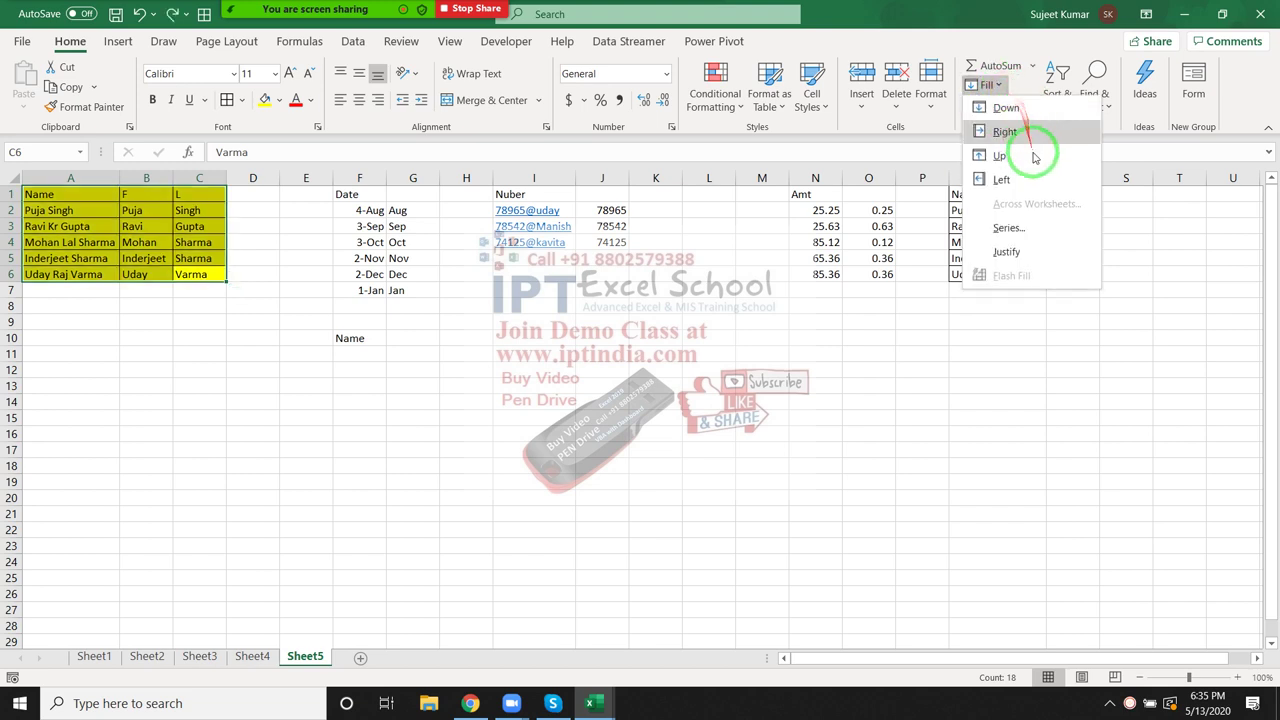
pyautogui.click(1020, 85)
pyautogui.click(1010, 105)
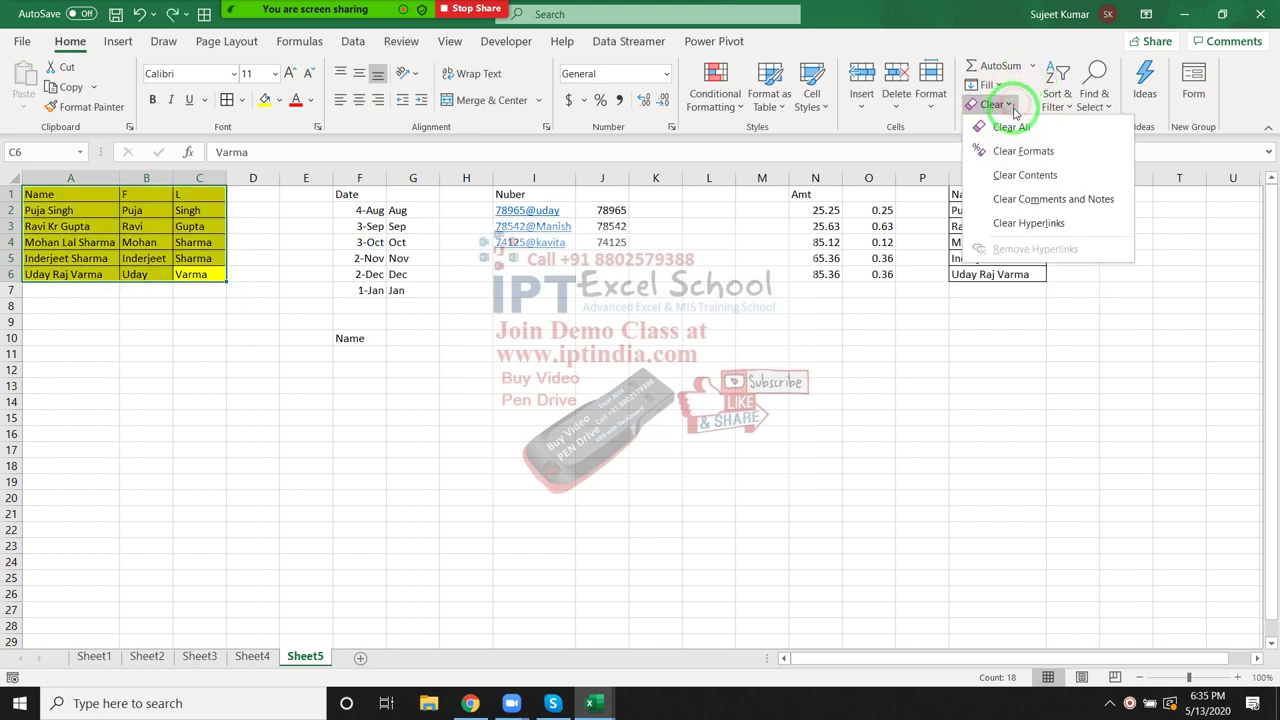
pyautogui.click(1025, 175)
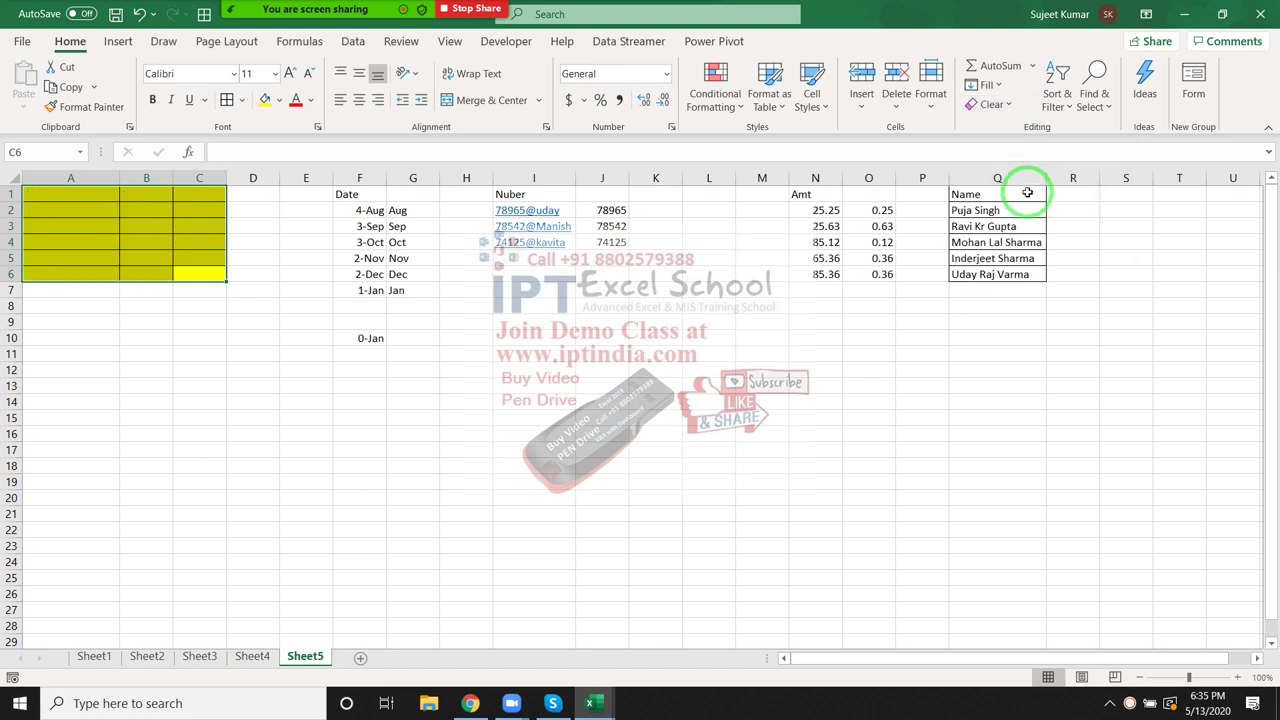
pyautogui.hotkey('ctrl', 'z')
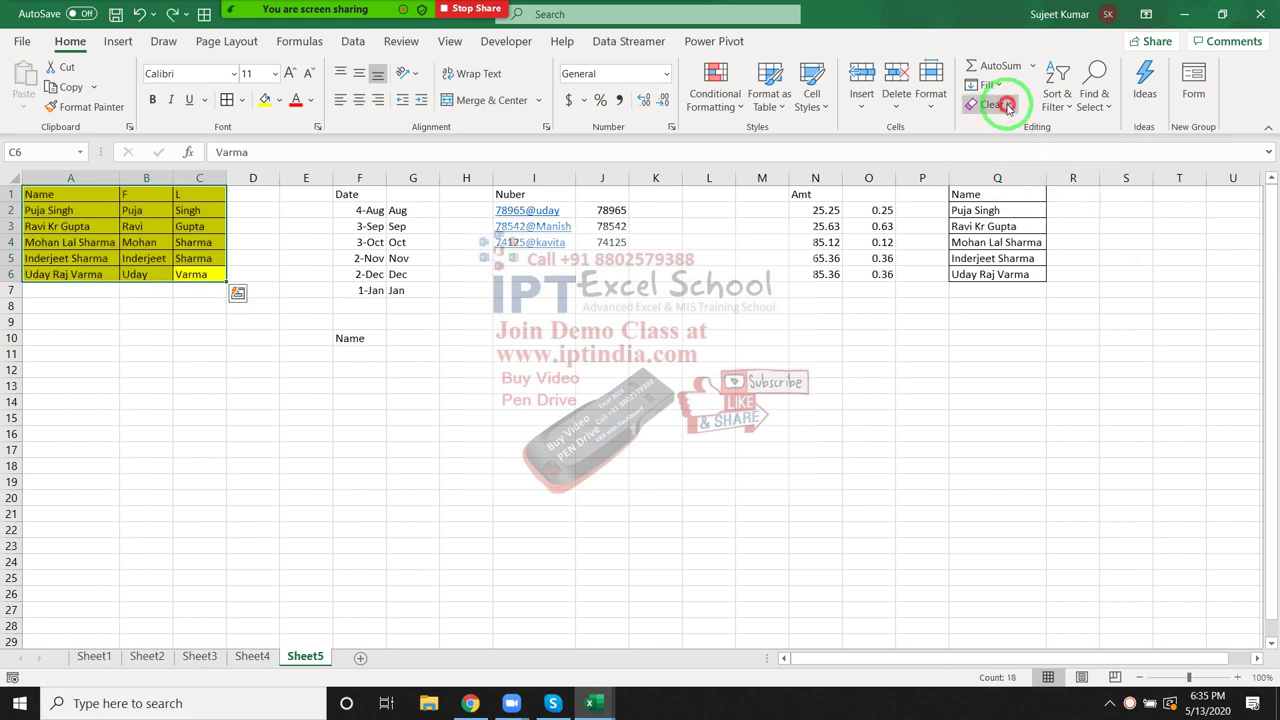
pyautogui.click(1007, 105)
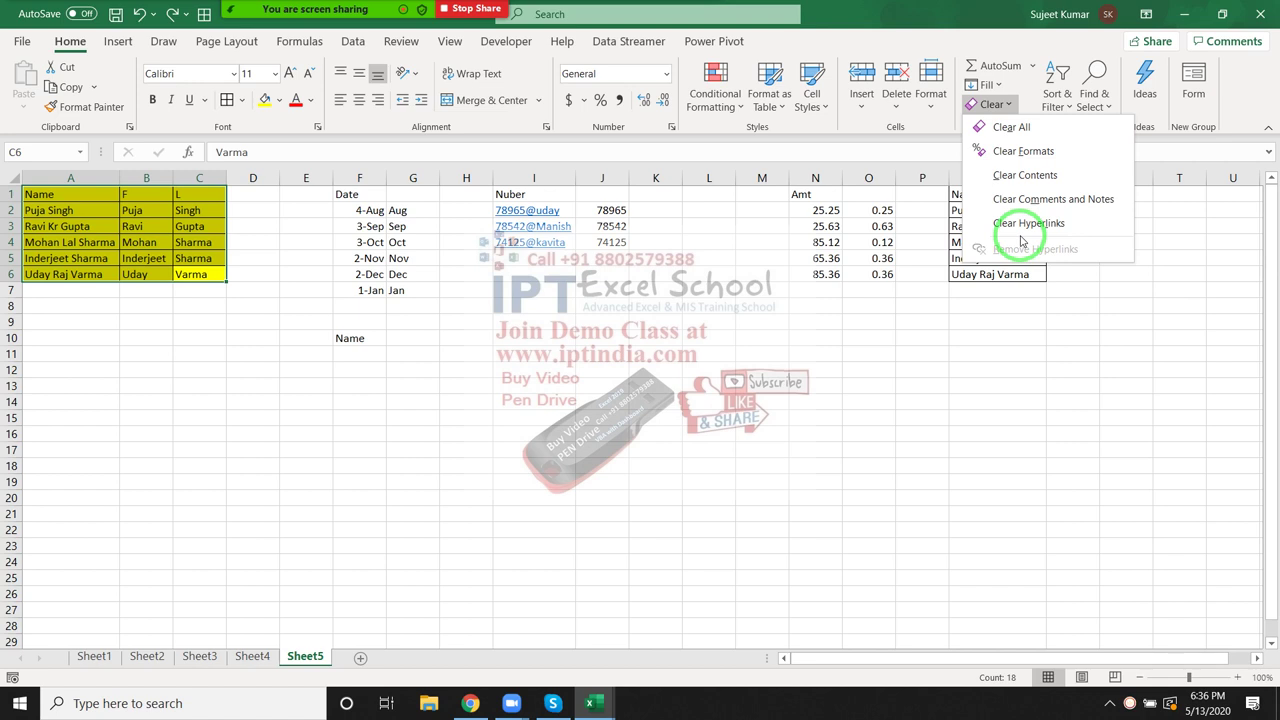
pyautogui.press('Escape')
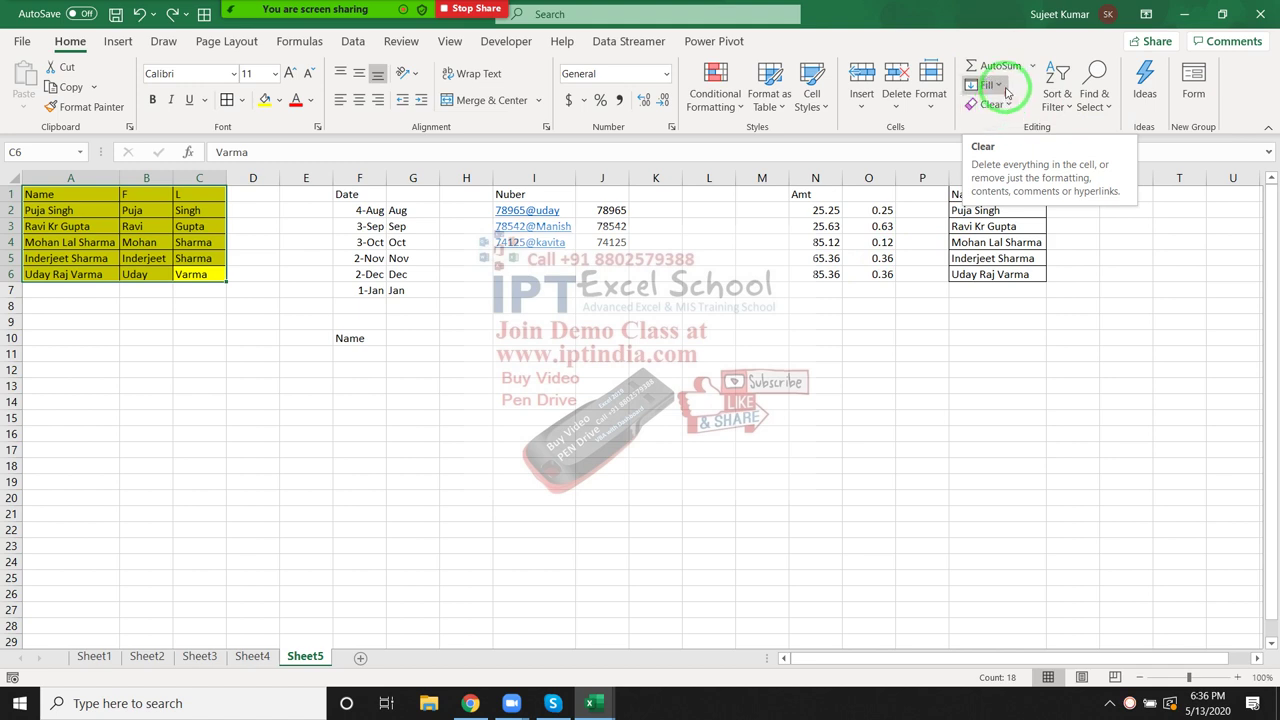
pyautogui.click(1005, 86)
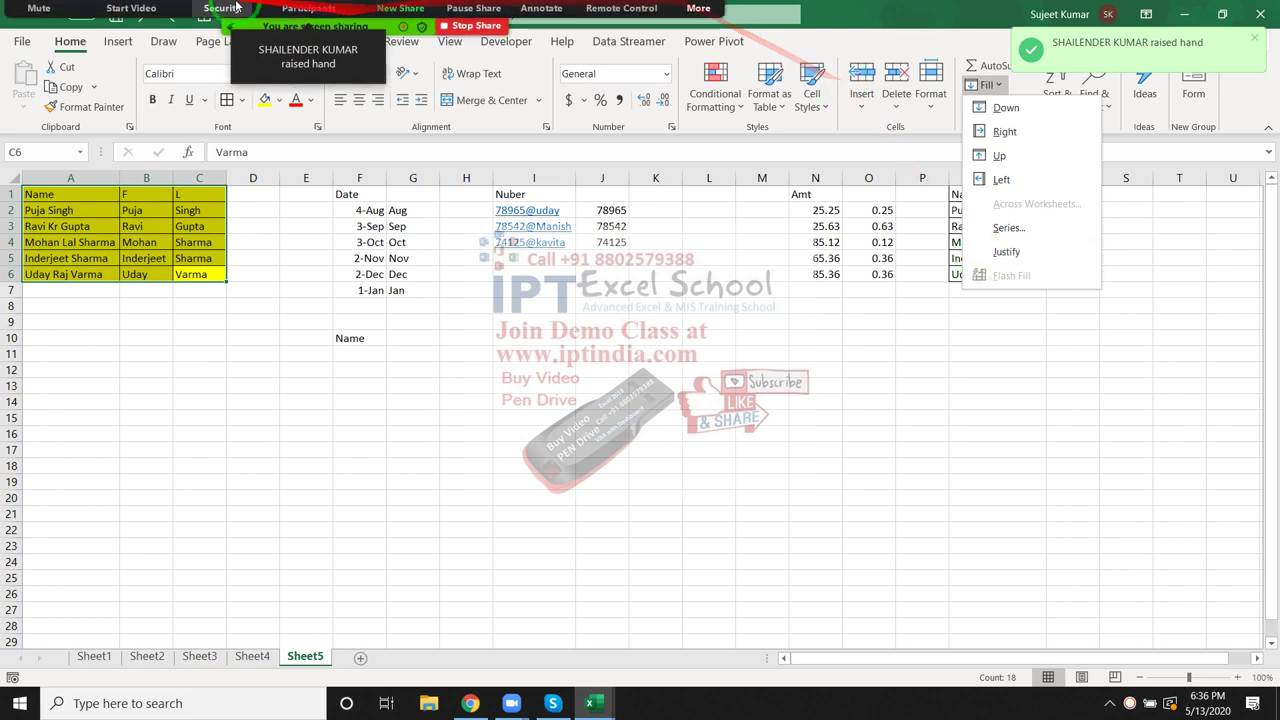
pyautogui.click(334, 35)
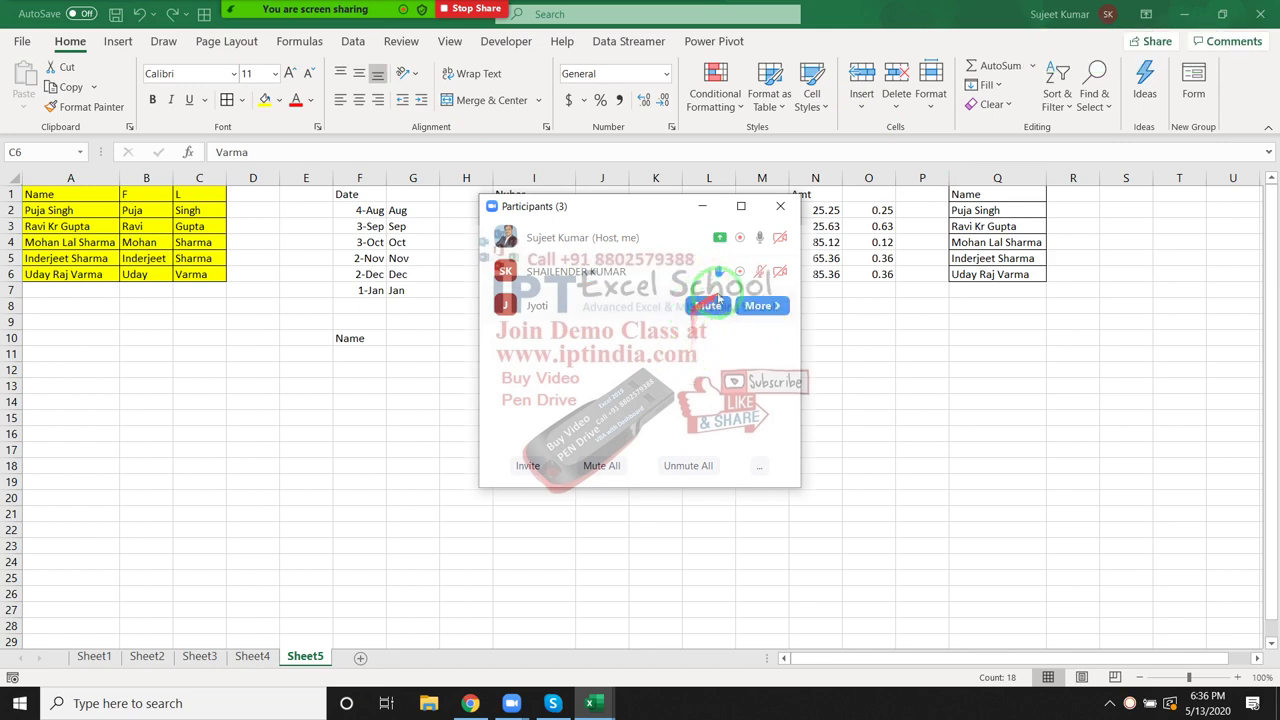
pyautogui.moveTo(640, 271)
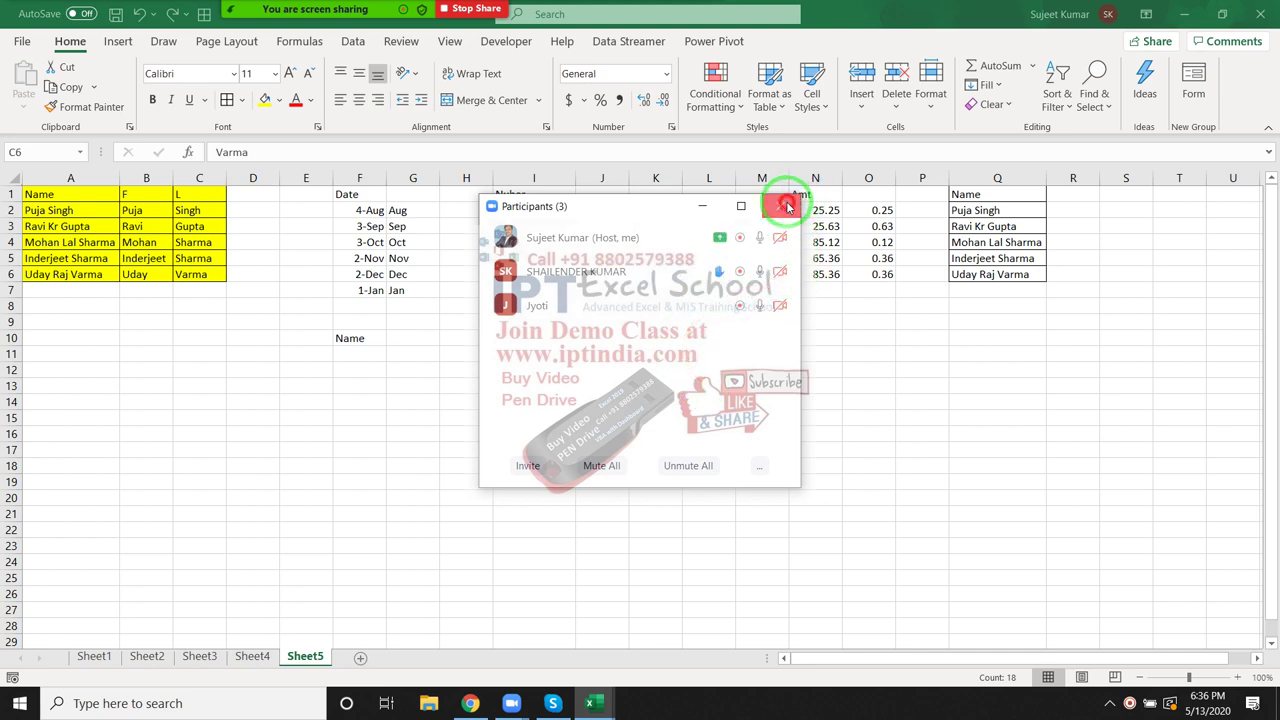
pyautogui.click(781, 207)
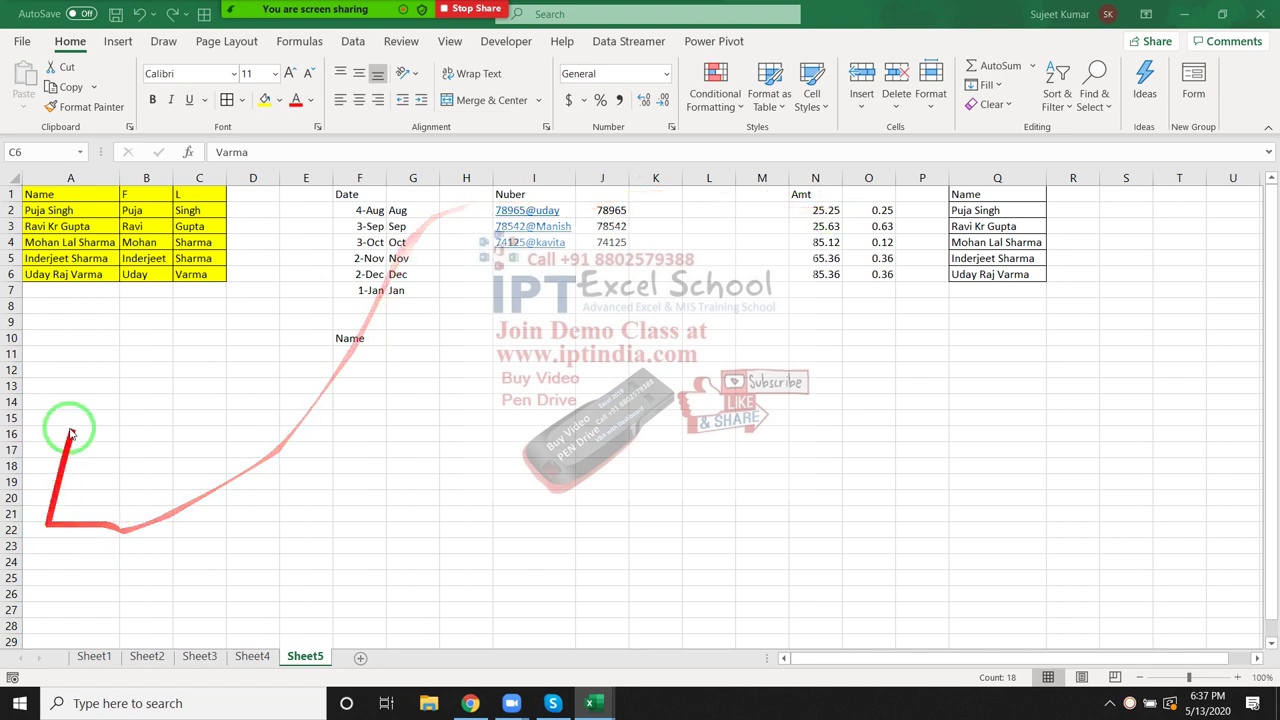
pyautogui.hotkey('ctrl', 'a')
# Step: Cancel a mistaken 'Puja 8503' entry in A10
pyautogui.click(72, 346)
pyautogui.write('P')
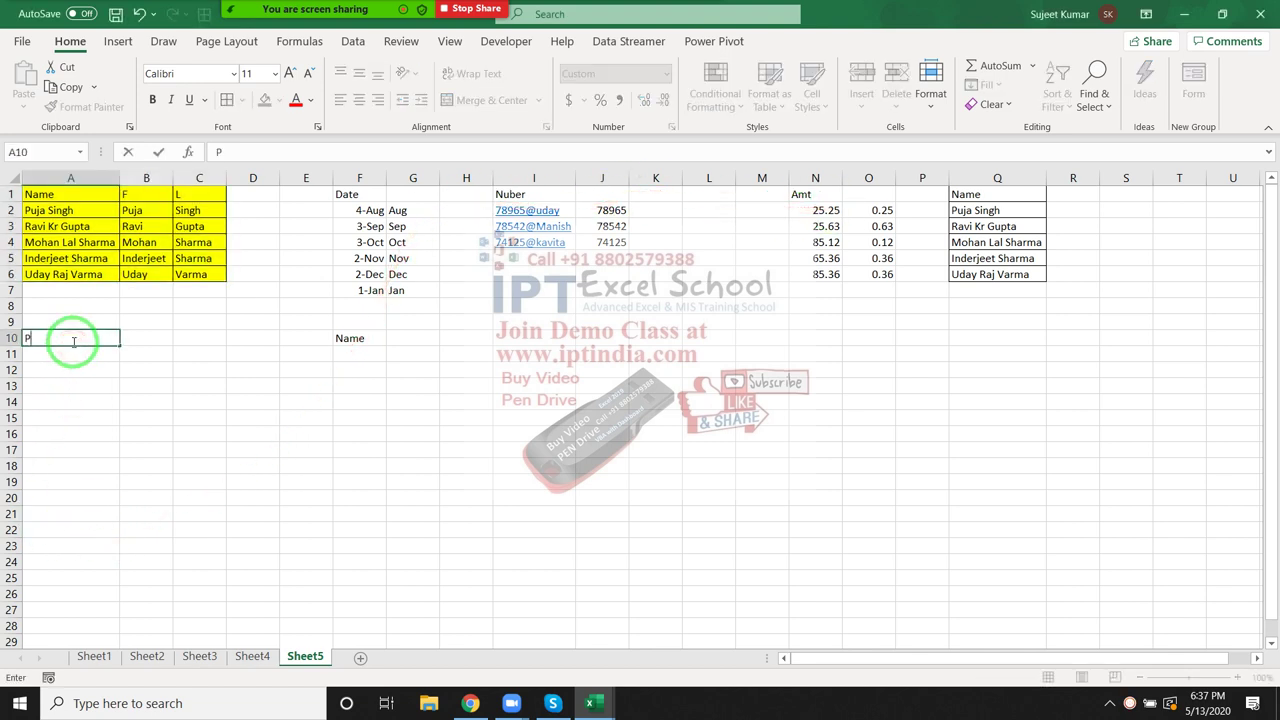
pyautogui.write('uja 8503')
pyautogui.press('BackSpace')
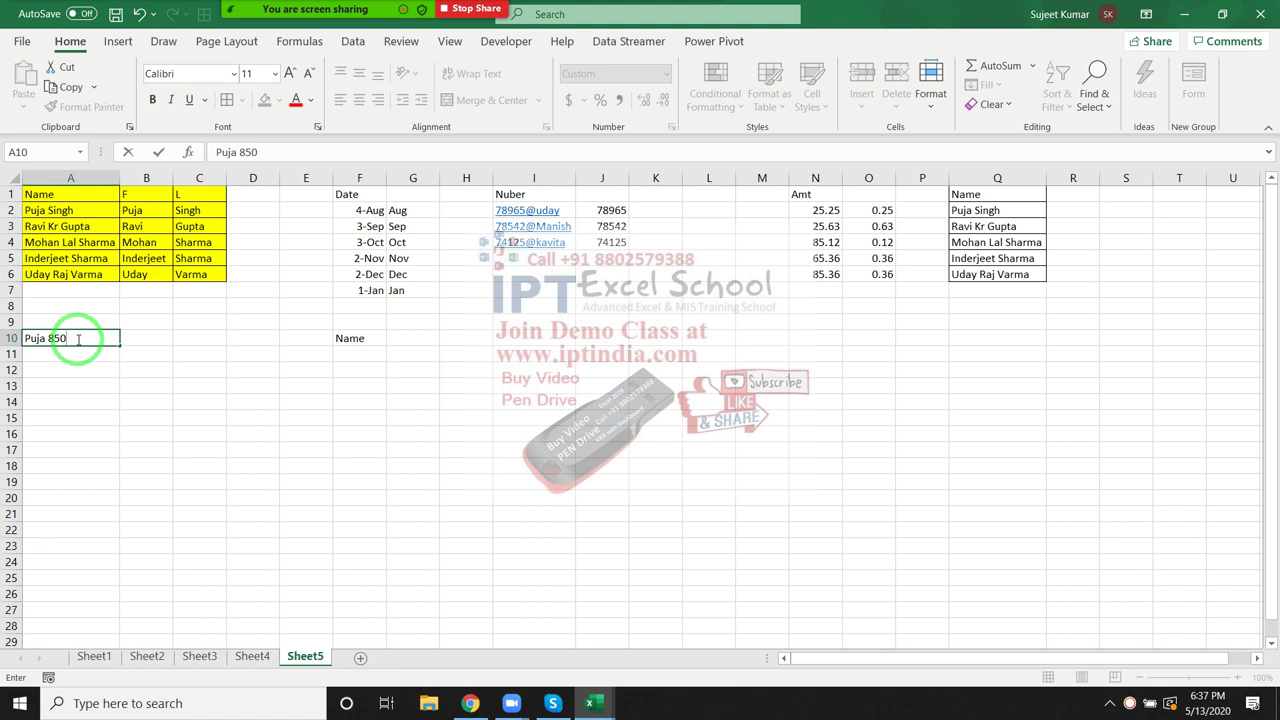
pyautogui.press('Escape')
# Step: Enter Puja in A10 and 85 in B10, then select A10:B17
pyautogui.write('Puja')
pyautogui.press('Tab')
pyautogui.write('8')
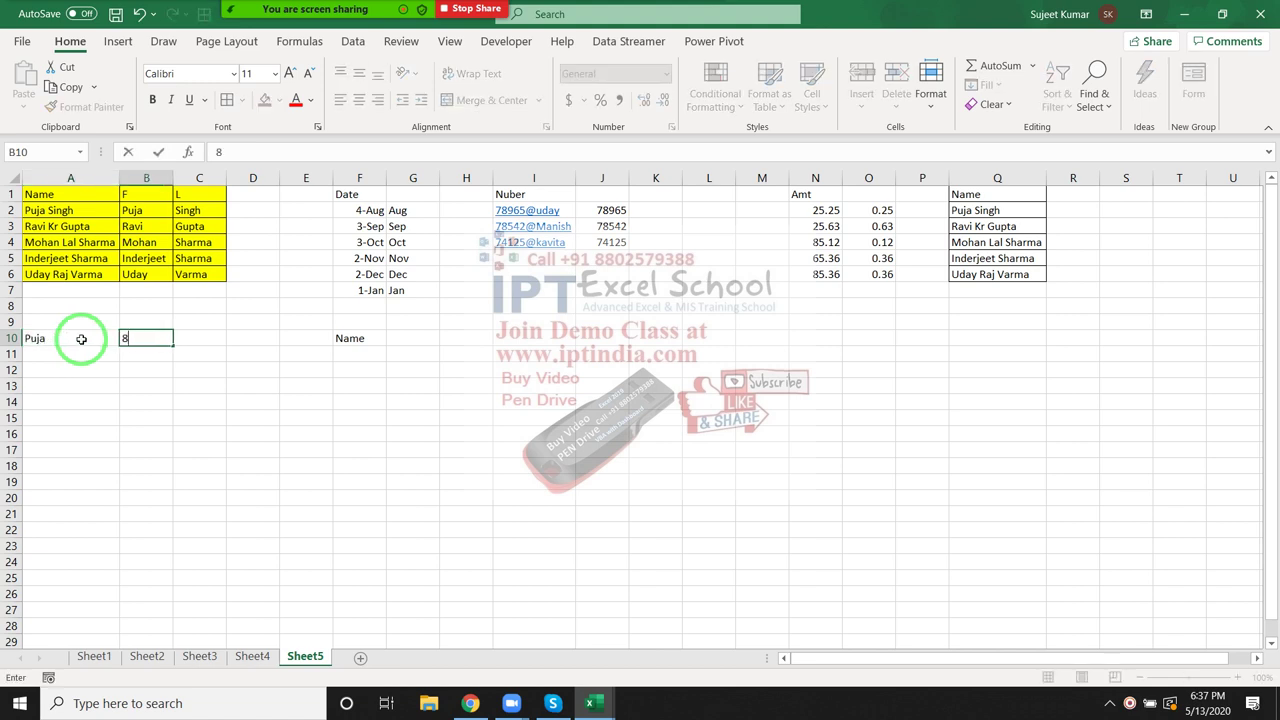
pyautogui.write('5')
pyautogui.press('Return')
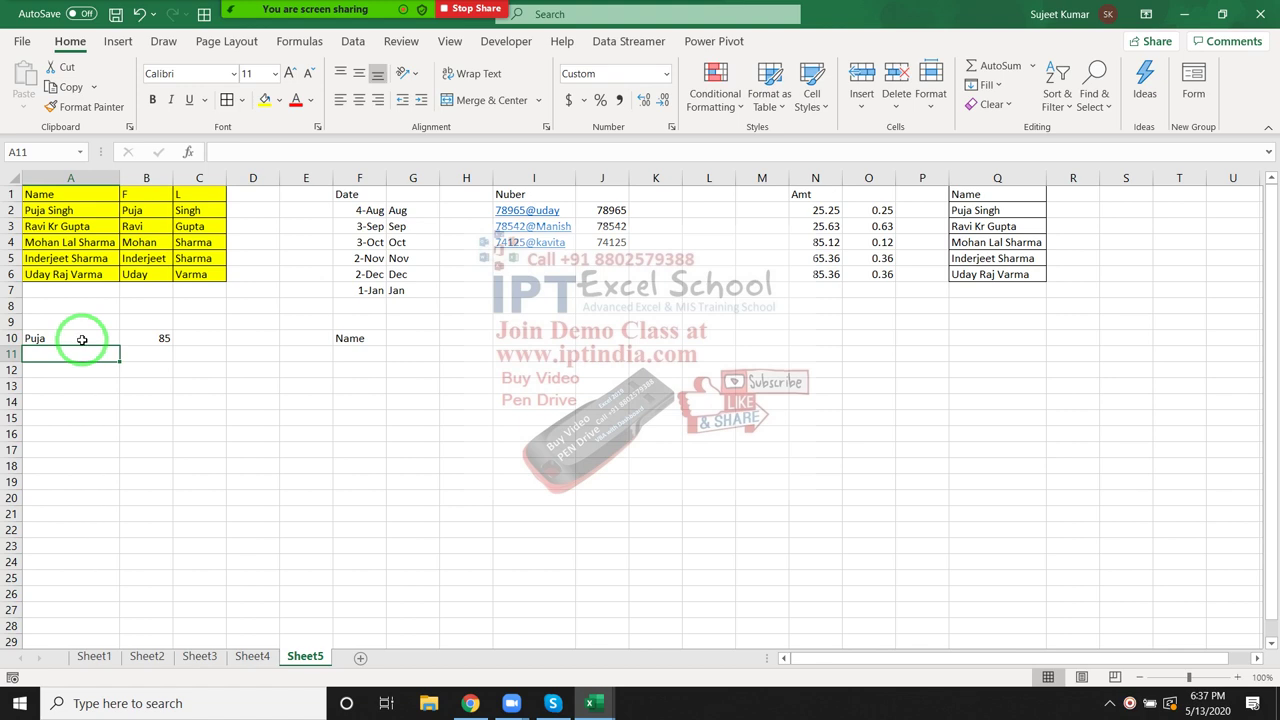
pyautogui.moveTo(82, 339); pyautogui.dragTo(103, 348)
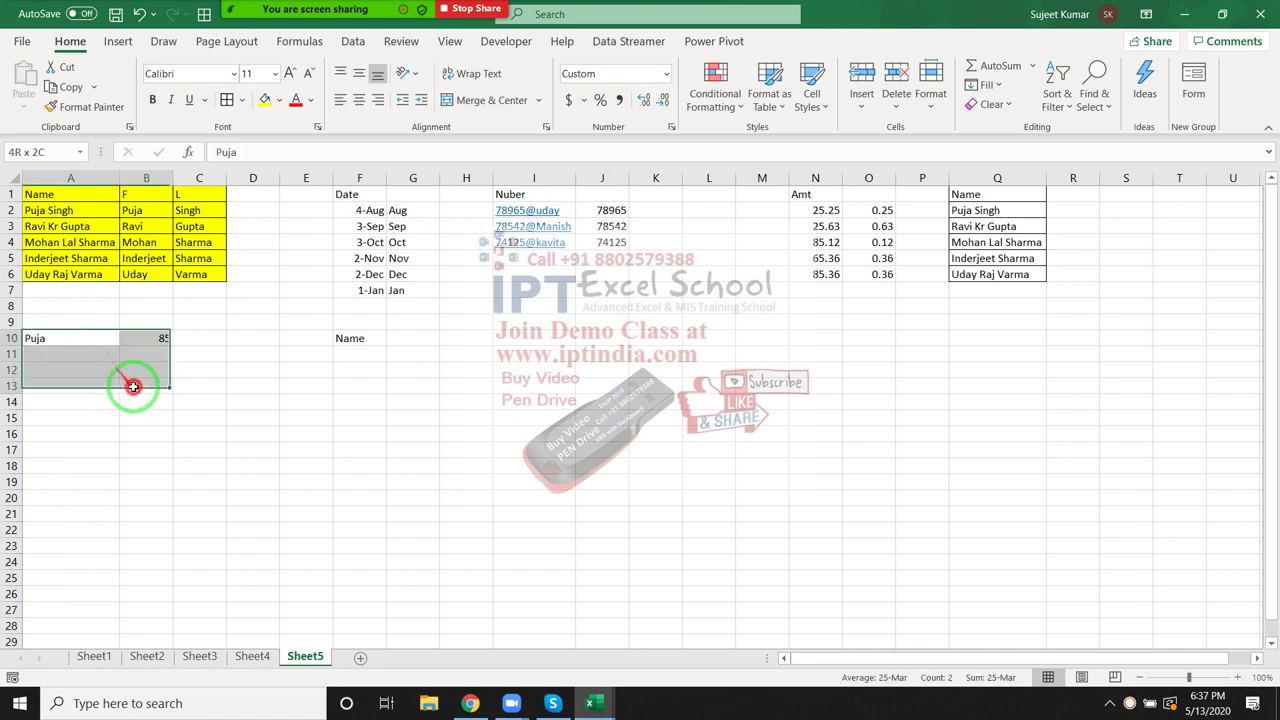
pyautogui.moveTo(103, 348); pyautogui.dragTo(147, 459)
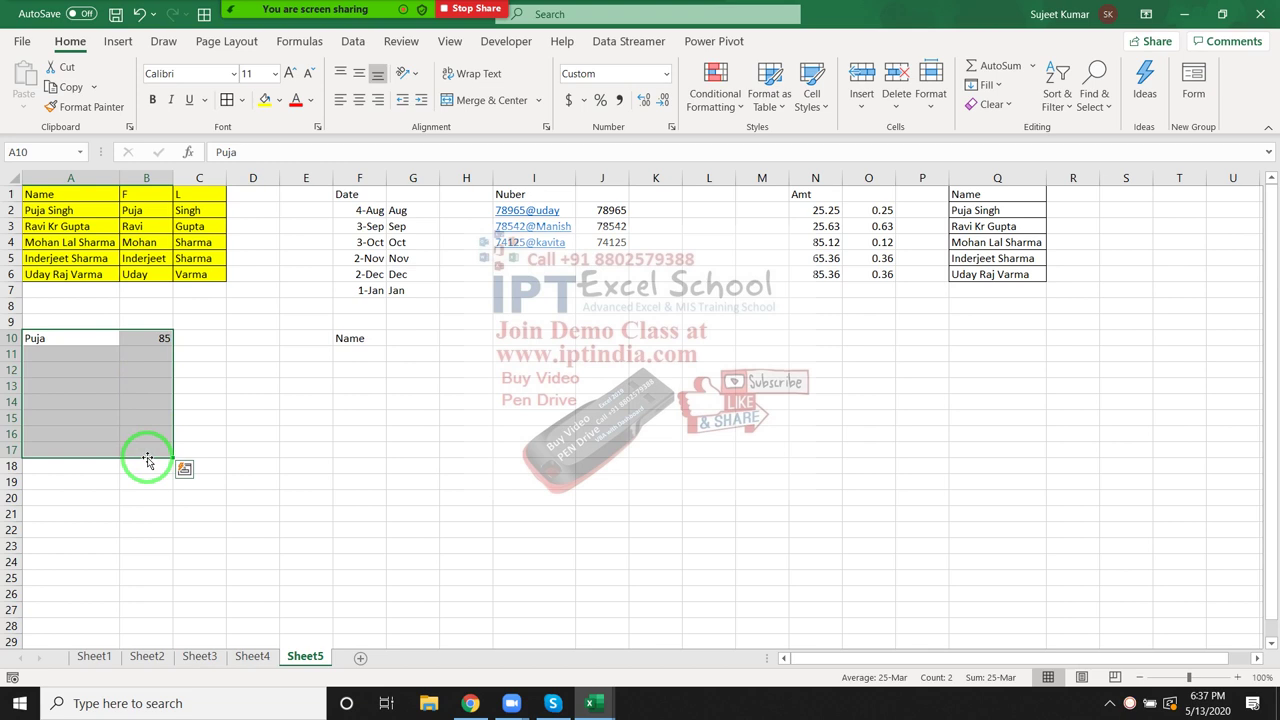
# Step: Open and dismiss Sort & Filter twice without sorting, then show the Fill menu with Justify
pyautogui.click(1057, 98)
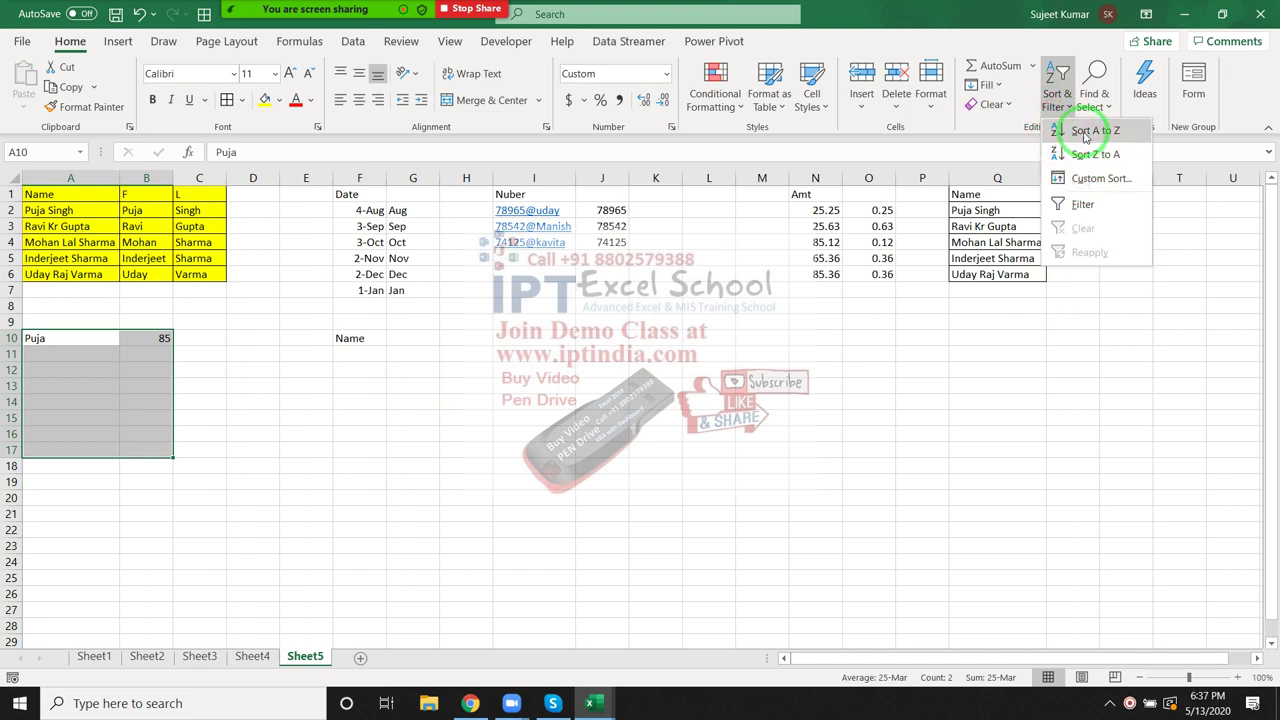
pyautogui.click(955, 347)
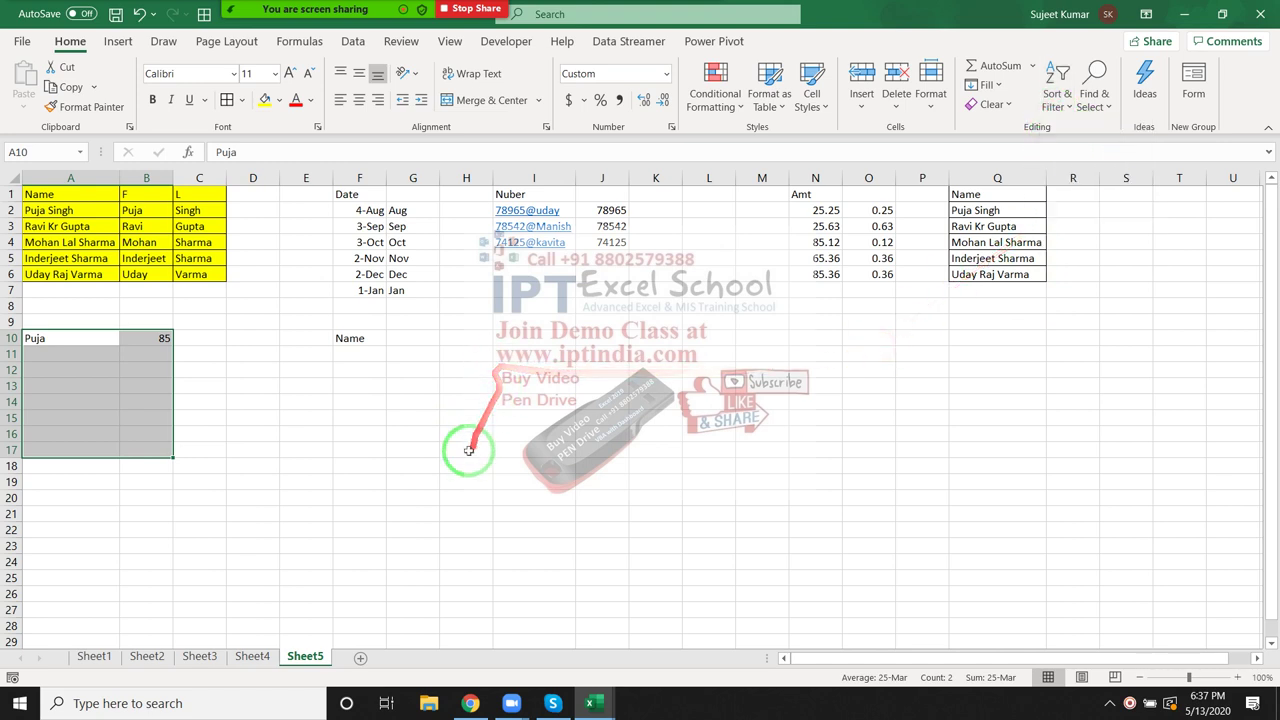
pyautogui.click(1058, 98)
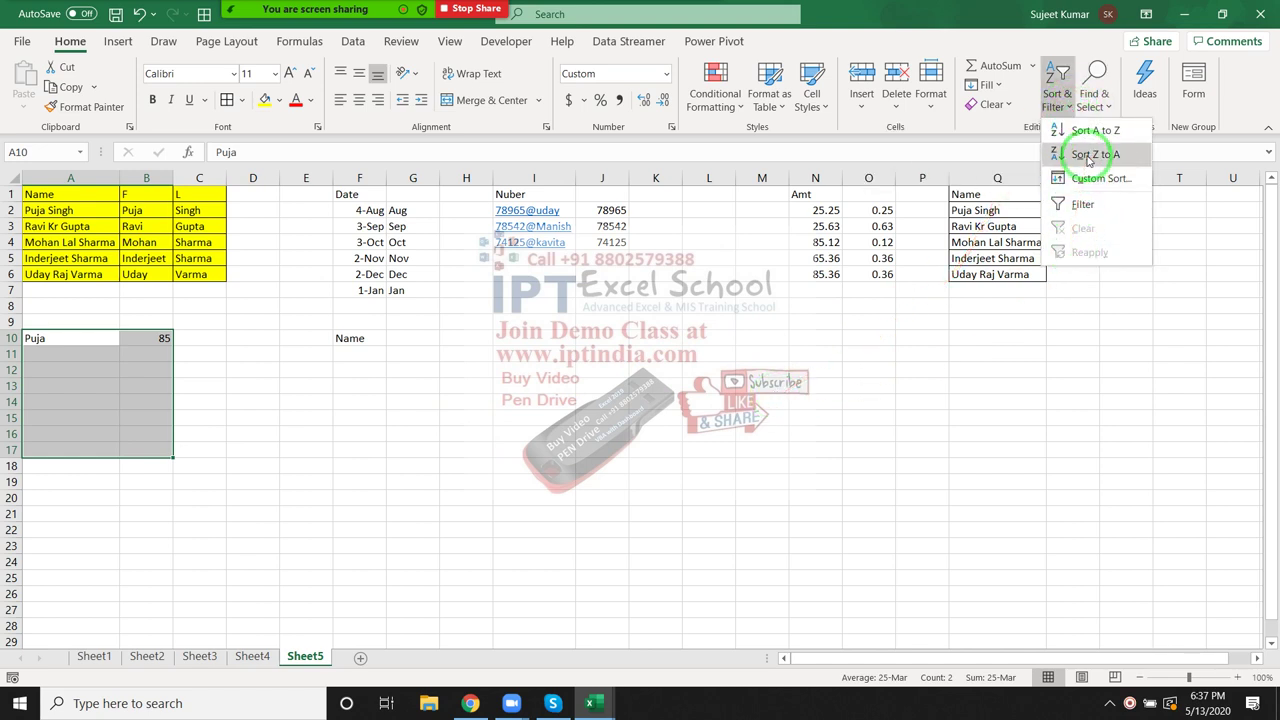
pyautogui.click(683, 287)
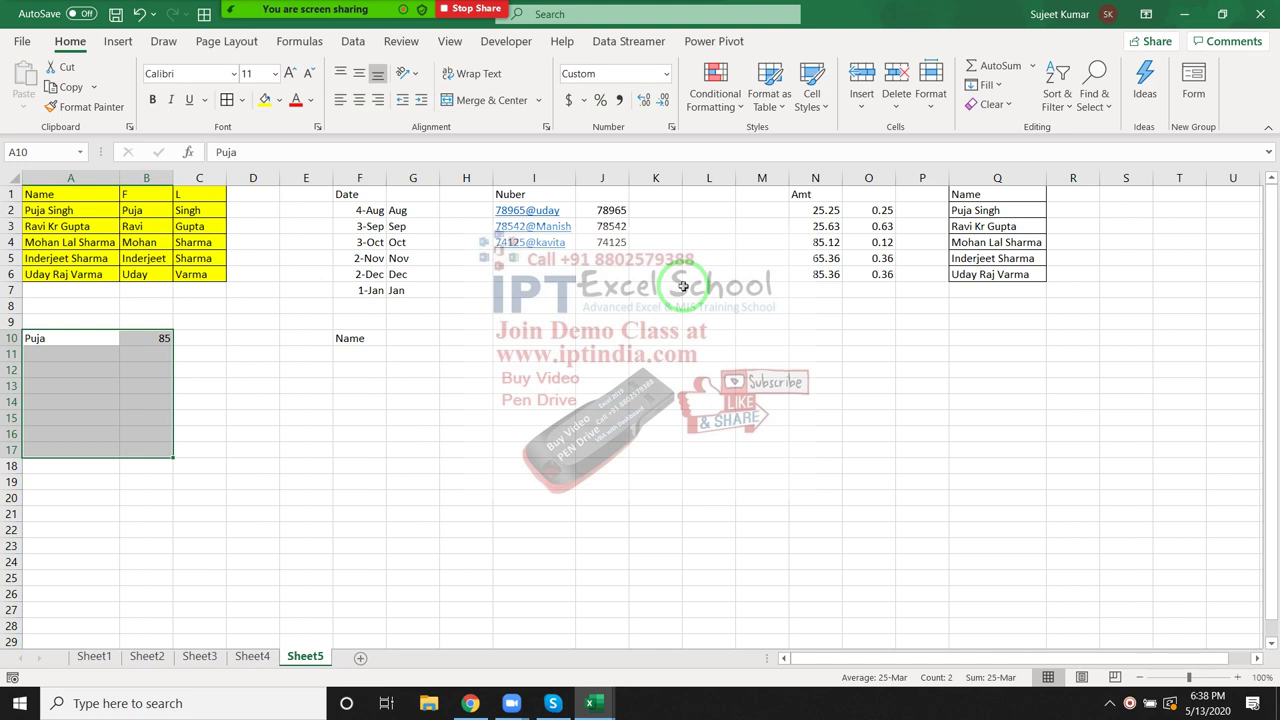
pyautogui.click(999, 90)
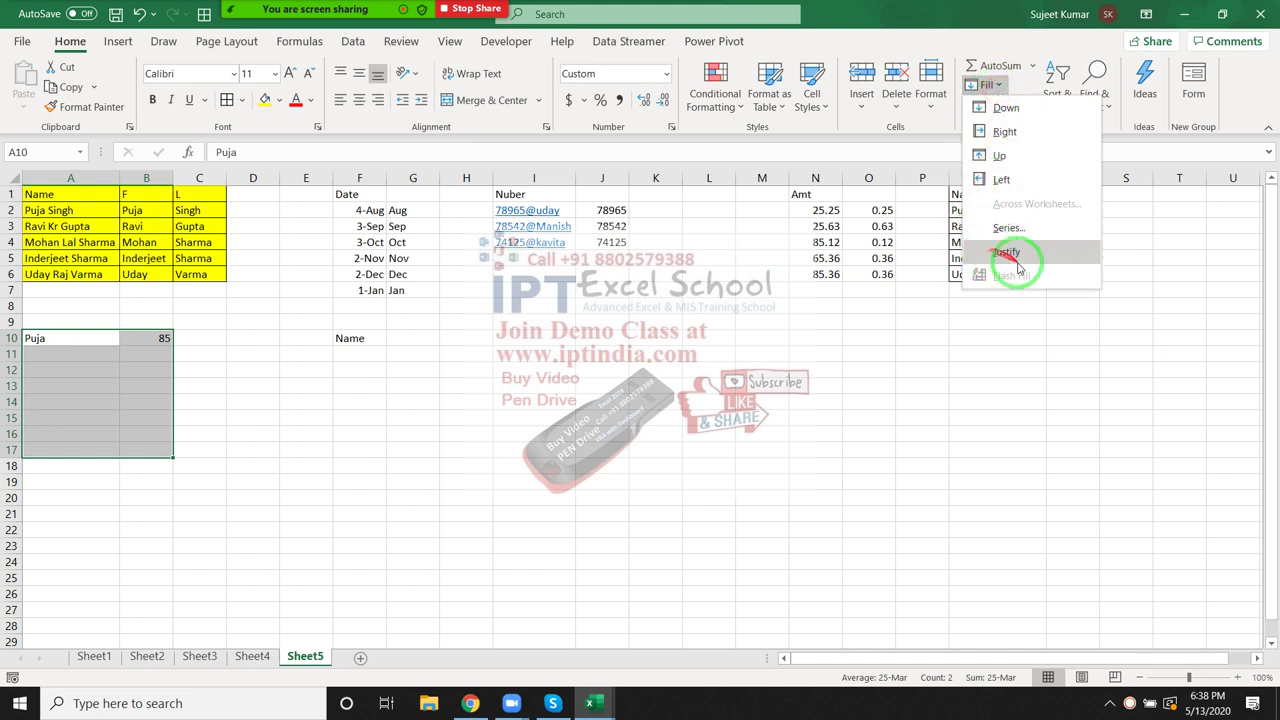